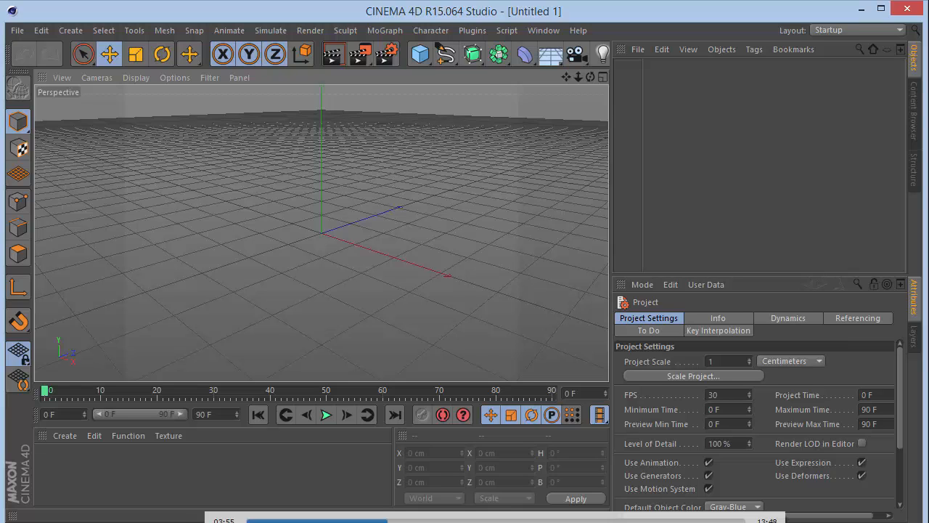
# Step: Set the render output size to 1280 x 720 pixels in the render settings
pyautogui.moveTo(924, 76); pyautogui.dragTo(928, 75)
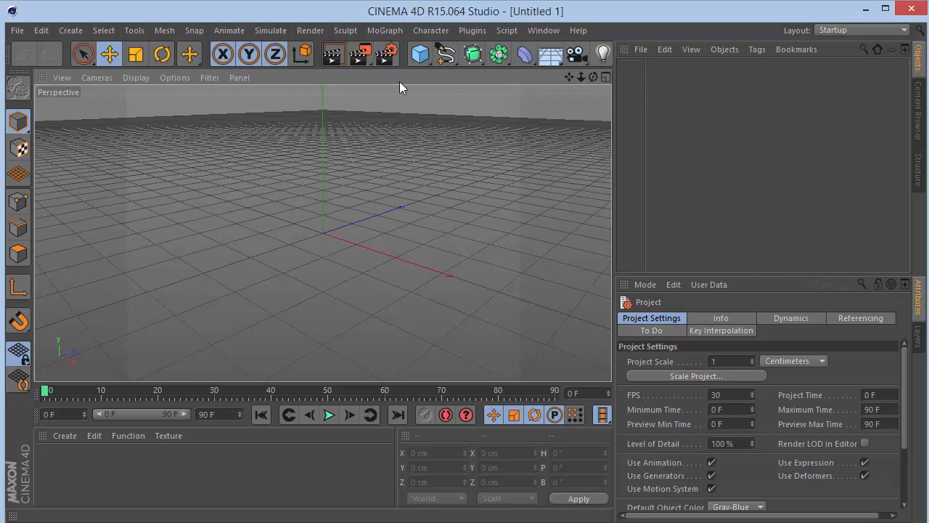
pyautogui.click(389, 58)
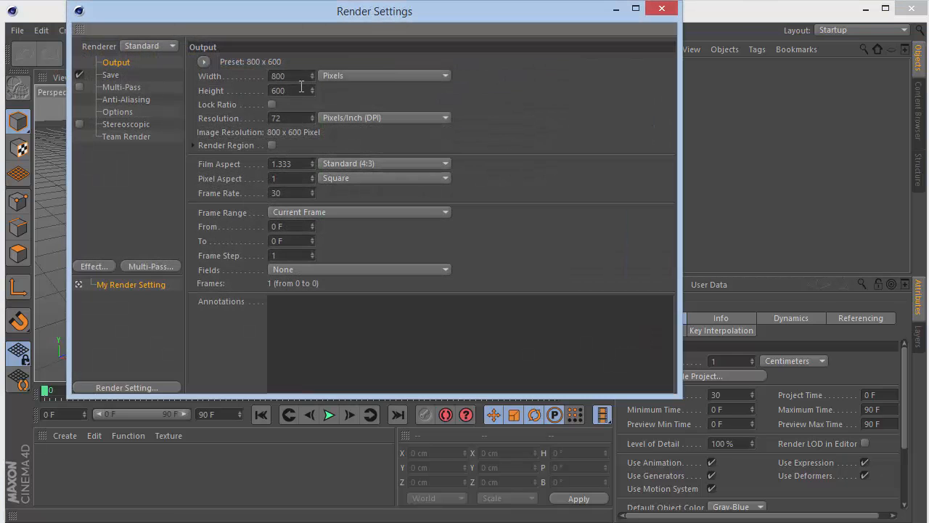
pyautogui.moveTo(300, 77); pyautogui.dragTo(13, 95)
pyautogui.write('1280')
pyautogui.press('Tab')
pyautogui.write('720')
pyautogui.press('Return')
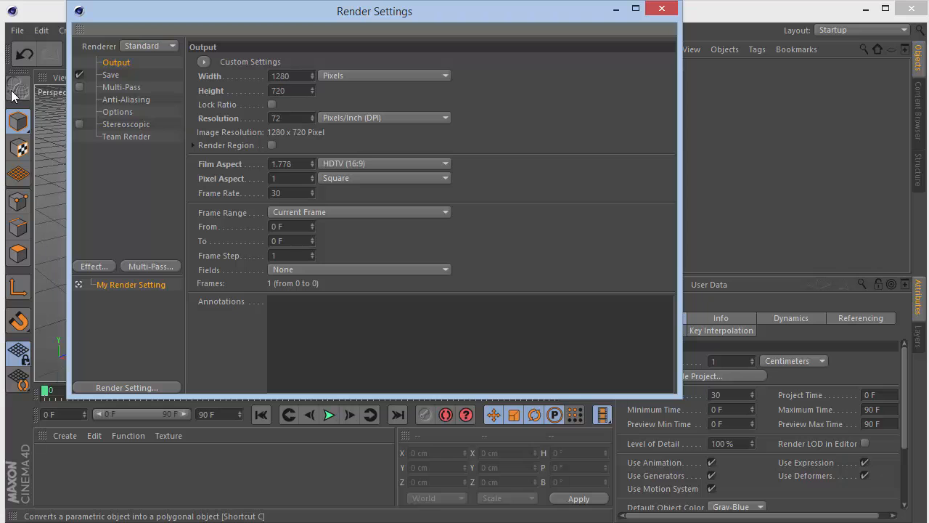
pyautogui.click(660, 10)
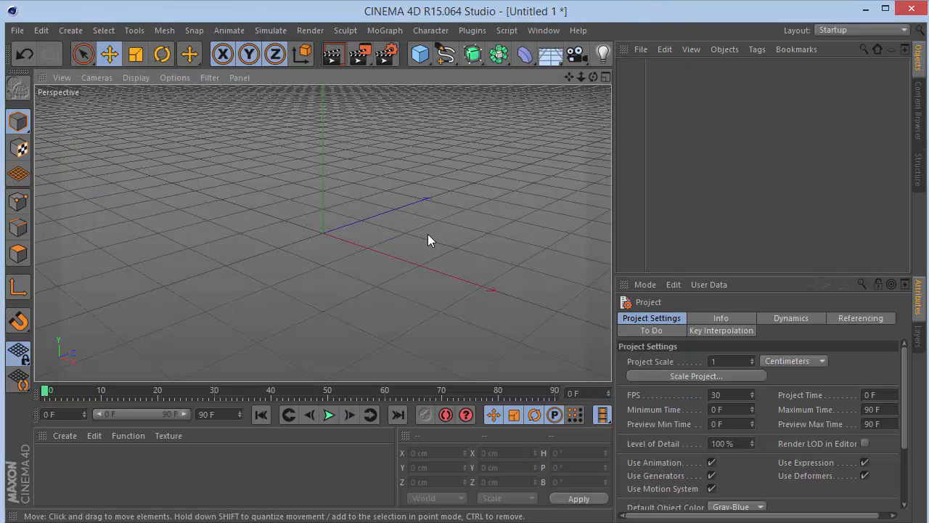
# Step: Add a sphere to the scene and display the perspective view with Gouraud Shading (Lines)
pyautogui.moveTo(418, 56); pyautogui.dragTo(719, 100)
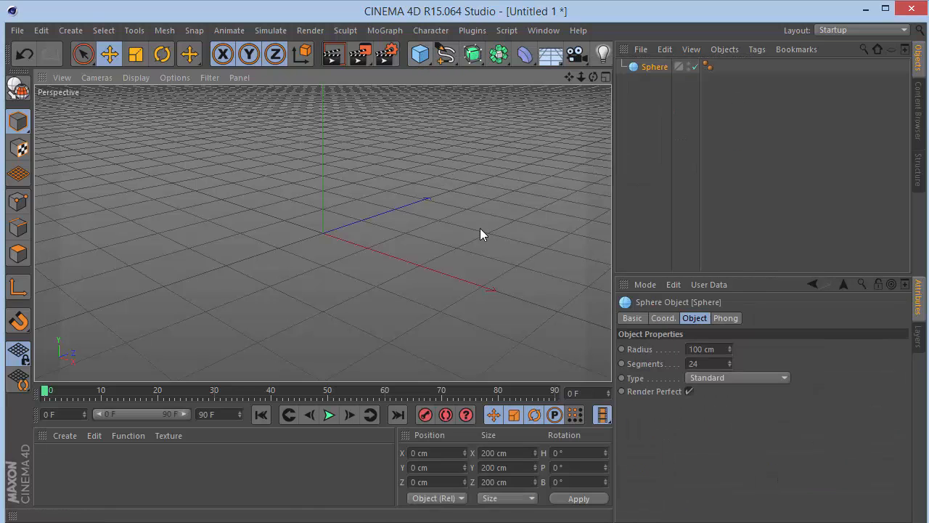
pyautogui.click(135, 78)
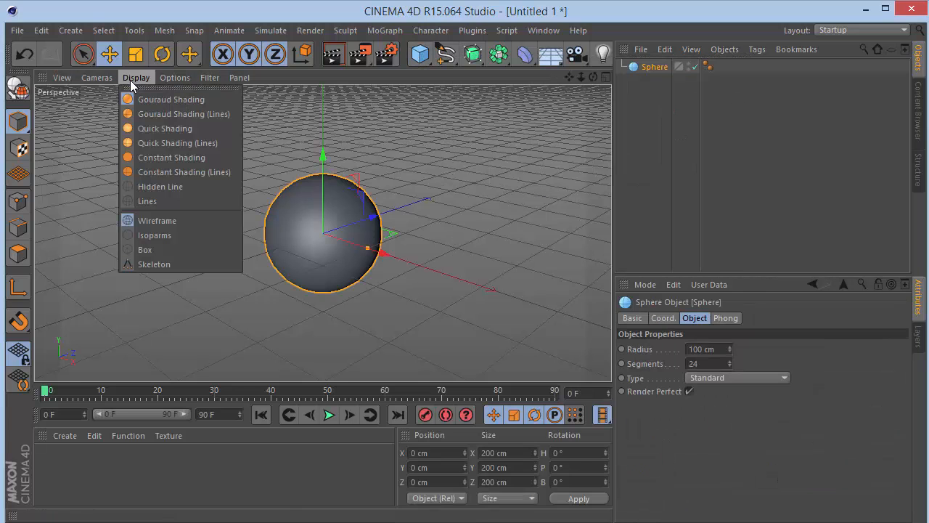
pyautogui.click(149, 114)
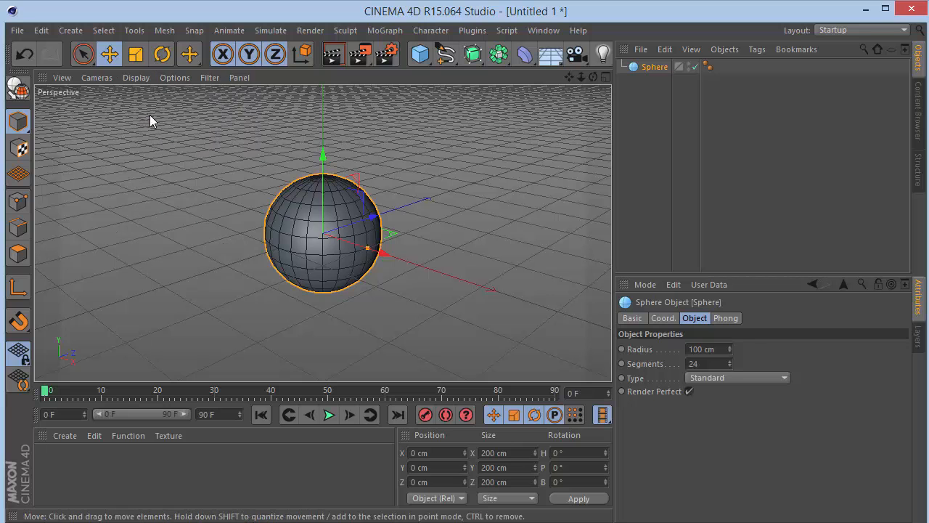
pyautogui.click(465, 247)
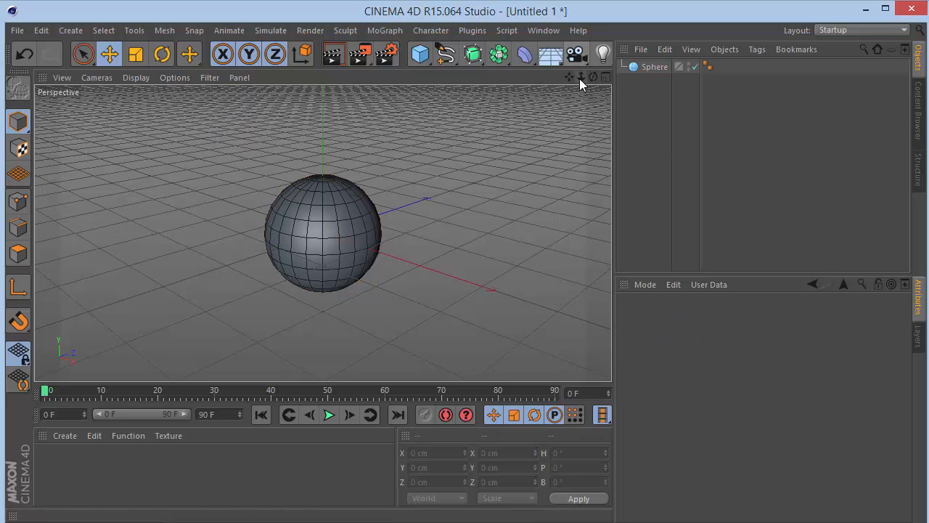
pyautogui.moveTo(594, 77)
pyautogui.mouseDown()
pyautogui.moveTo(589, 101)
pyautogui.moveTo(594, 77)
pyautogui.mouseUp()
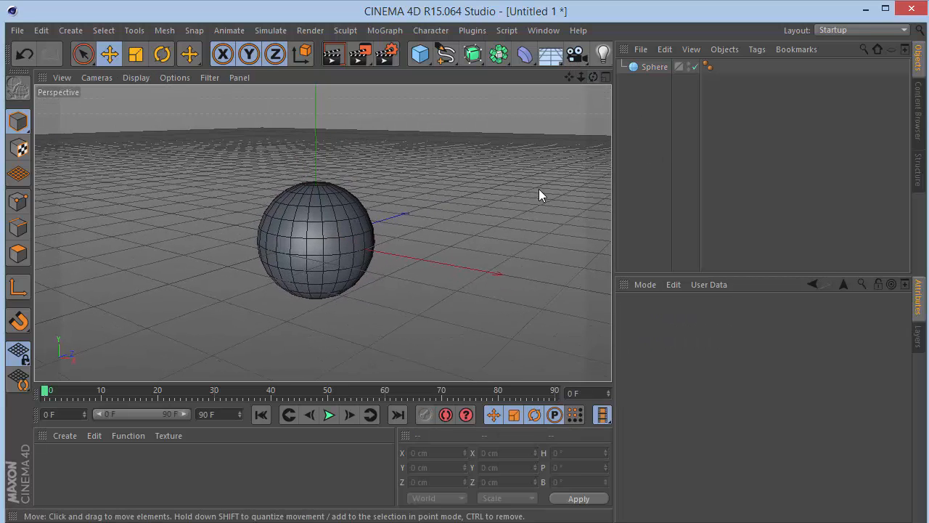
pyautogui.moveTo(612, 187)
pyautogui.mouseDown()
pyautogui.moveTo(598, 186)
pyautogui.moveTo(631, 184)
pyautogui.moveTo(612, 186)
pyautogui.mouseUp()
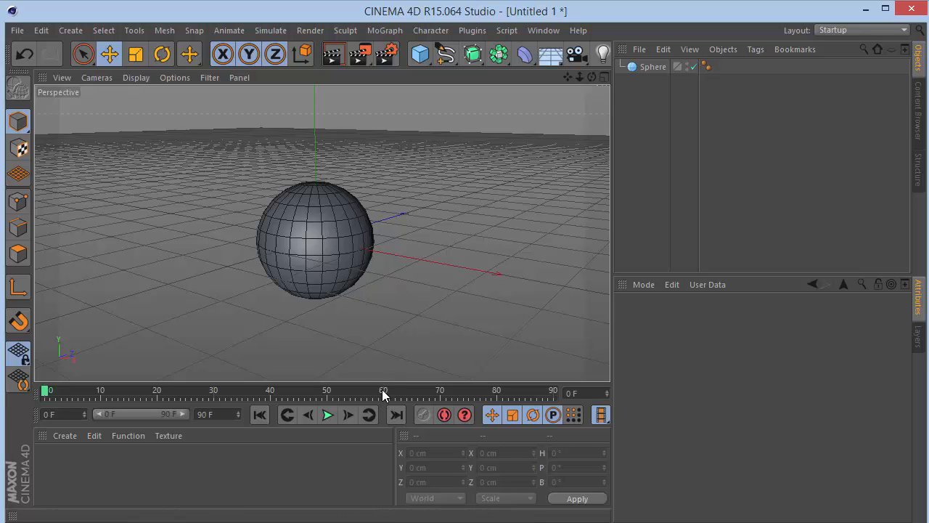
pyautogui.click(553, 35)
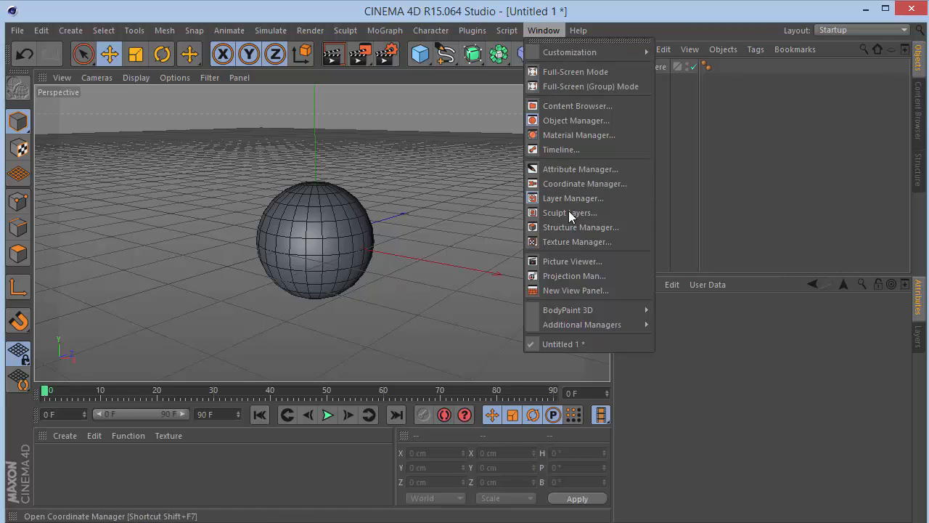
pyautogui.moveTo(578, 31)
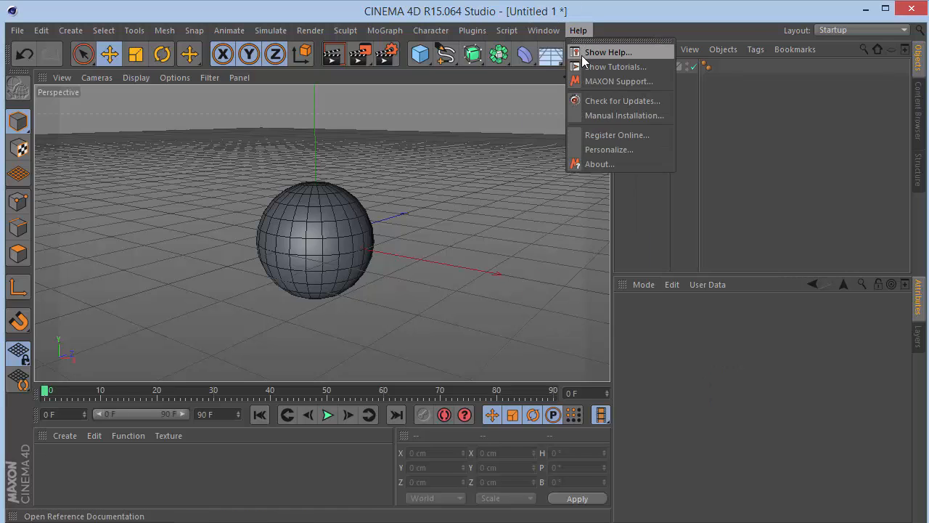
pyautogui.moveTo(546, 31)
pyautogui.moveTo(559, 50)
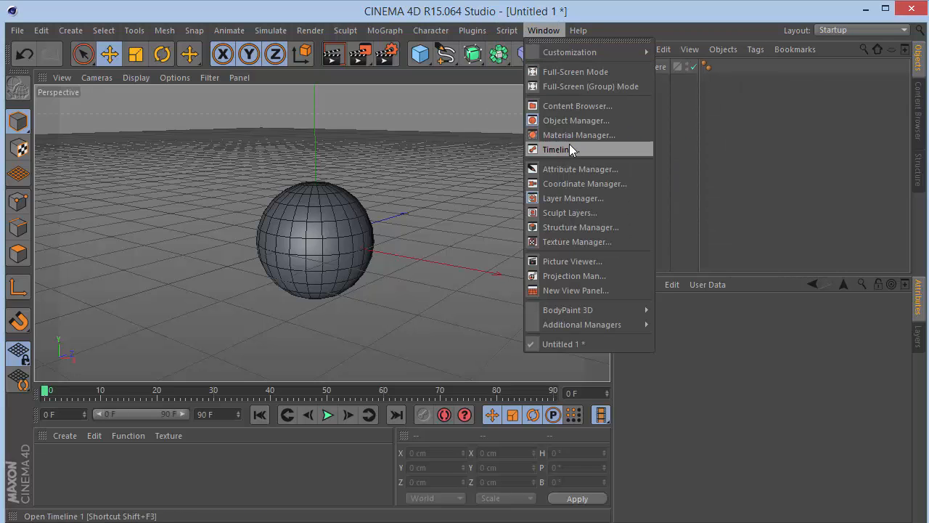
pyautogui.moveTo(582, 324)
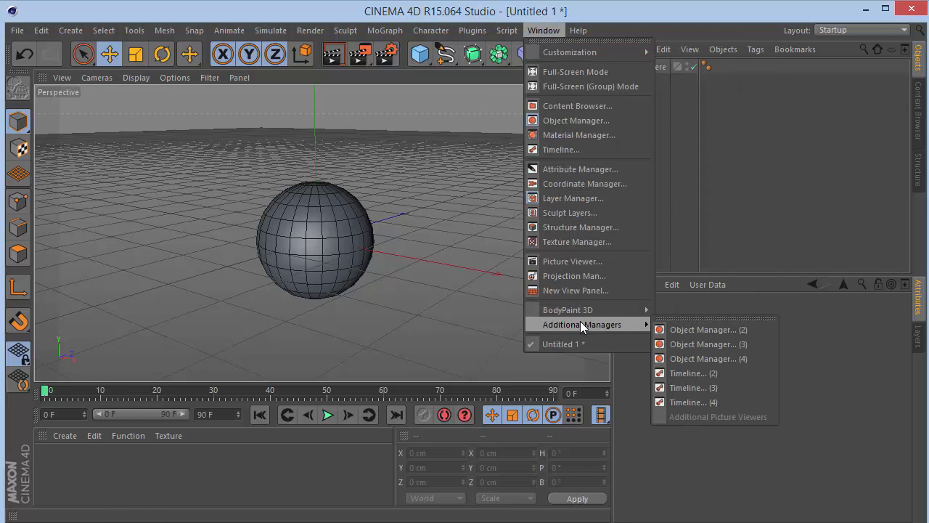
pyautogui.click(773, 73)
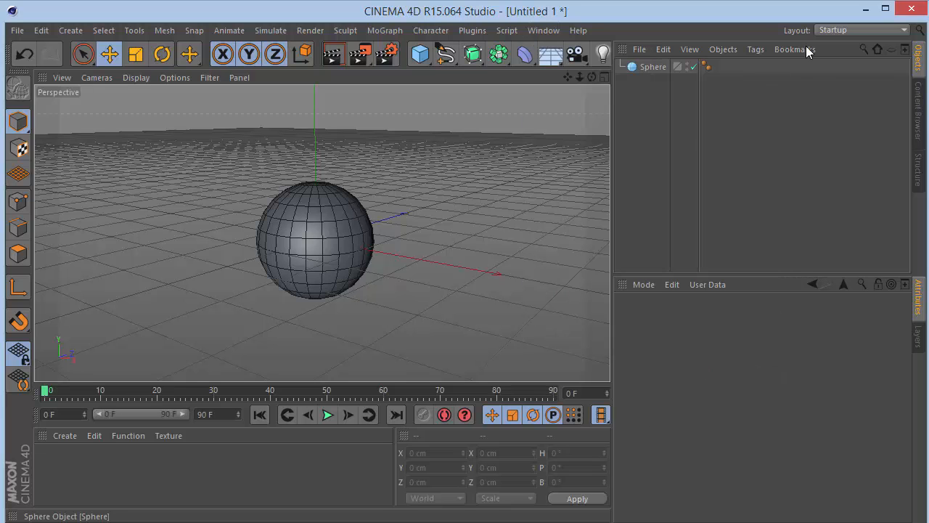
# Step: Switch the interface layout to Standard
pyautogui.click(832, 32)
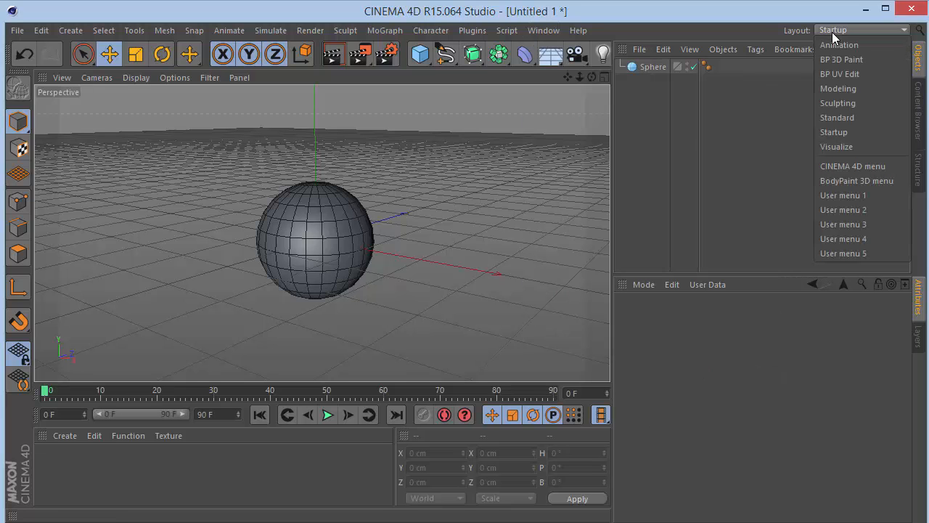
pyautogui.click(854, 120)
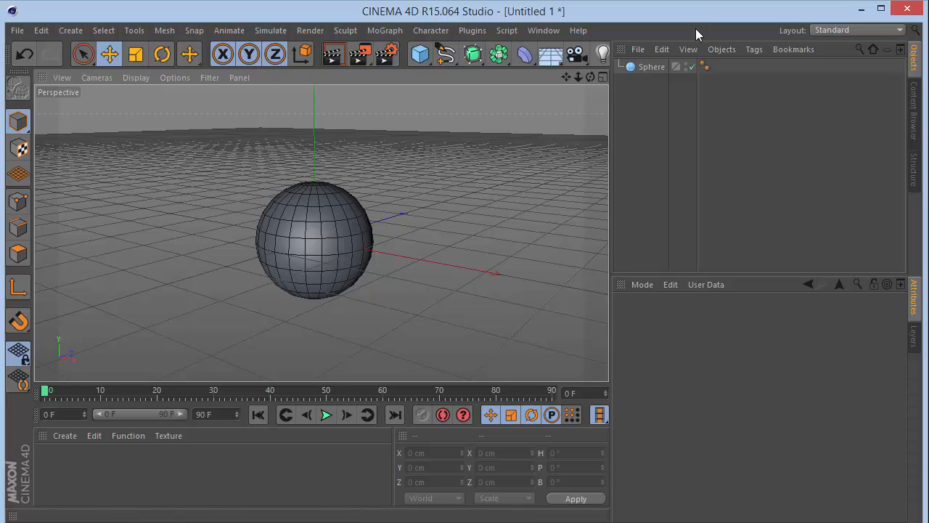
# Step: Make the sphere editable and set its Y scale to 1.4
pyautogui.click(652, 67)
pyautogui.click(20, 88)
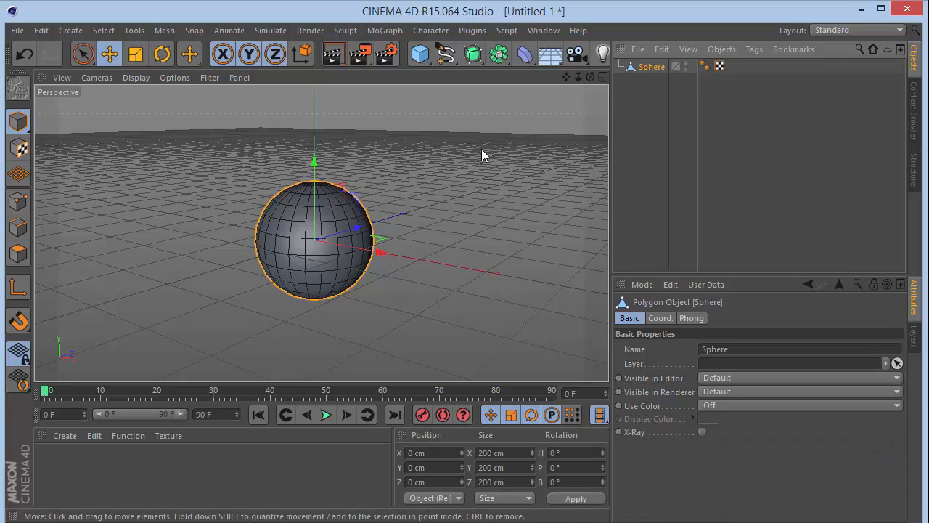
pyautogui.click(662, 318)
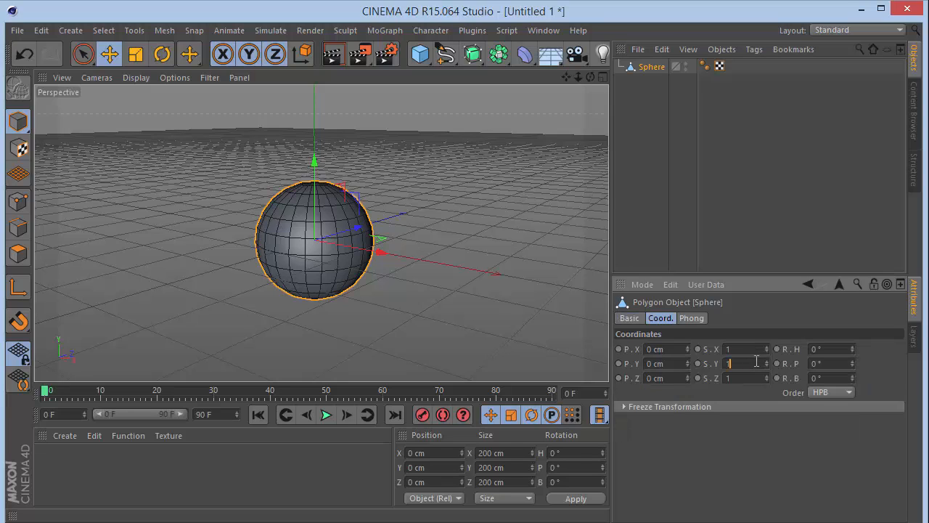
pyautogui.click(756, 361)
pyautogui.write('1.4')
pyautogui.press('Return')
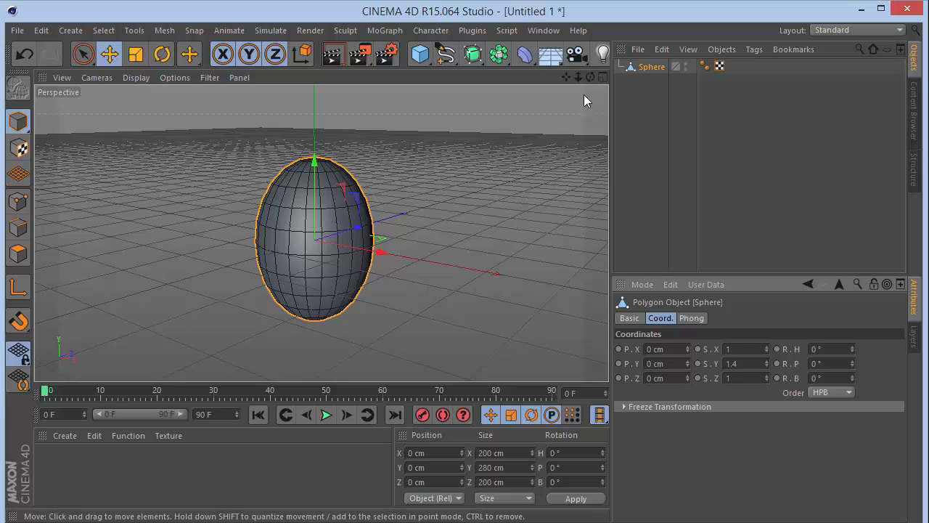
# Step: Add an FFD deformer as a child of the sphere and fit its cage to the parent
pyautogui.moveTo(590, 77)
pyautogui.mouseDown()
pyautogui.moveTo(609, 45)
pyautogui.moveTo(576, 108)
pyautogui.moveTo(590, 82)
pyautogui.mouseUp()
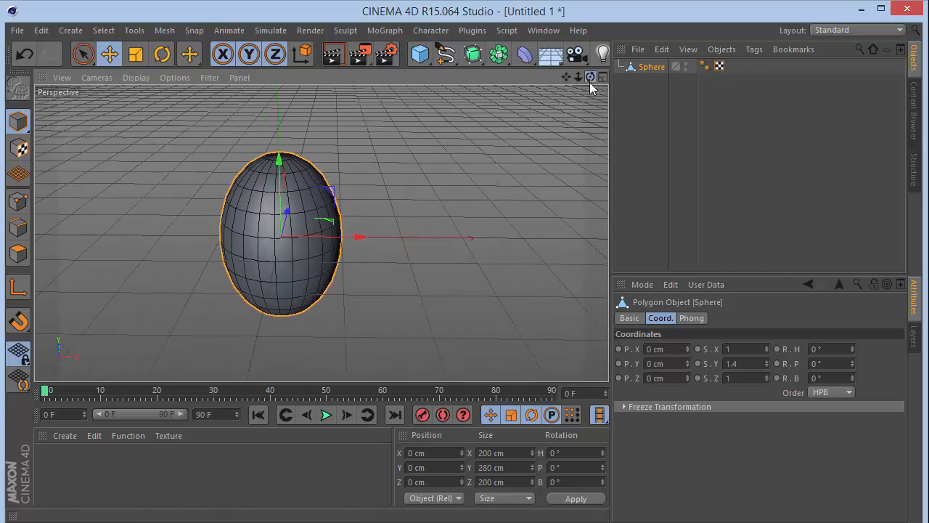
pyautogui.click(534, 64)
pyautogui.click(705, 99)
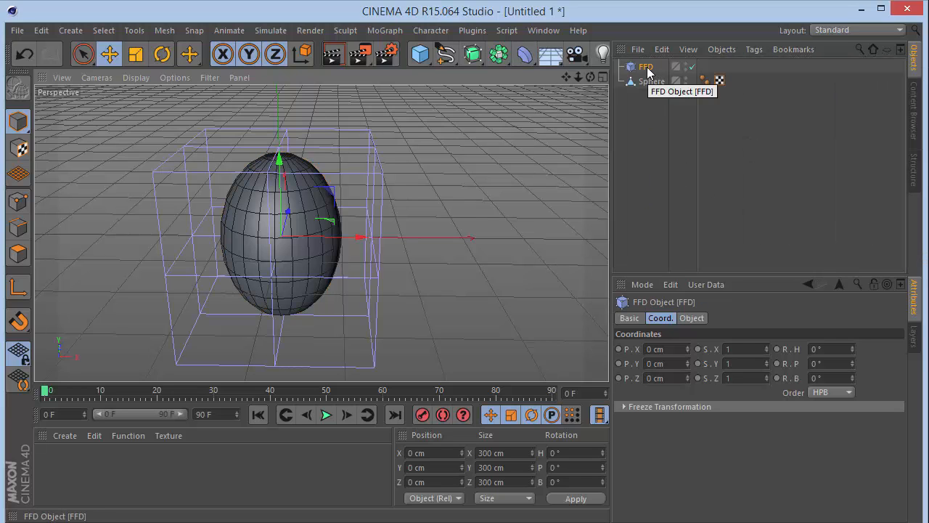
pyautogui.moveTo(648, 71); pyautogui.dragTo(651, 83)
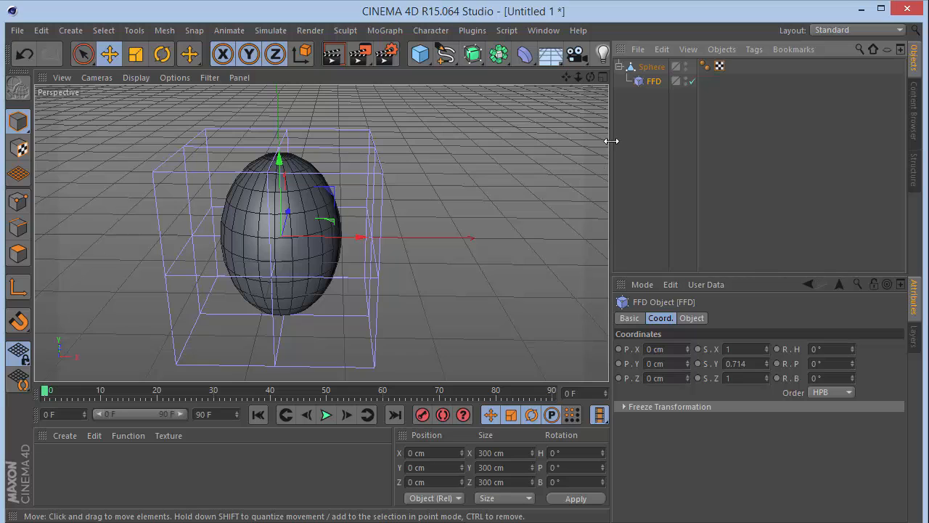
pyautogui.click(694, 318)
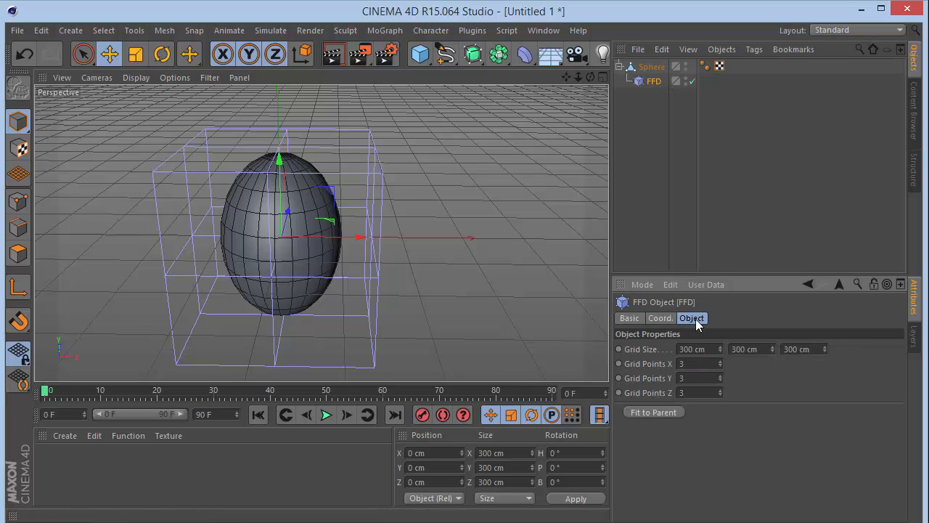
pyautogui.click(655, 411)
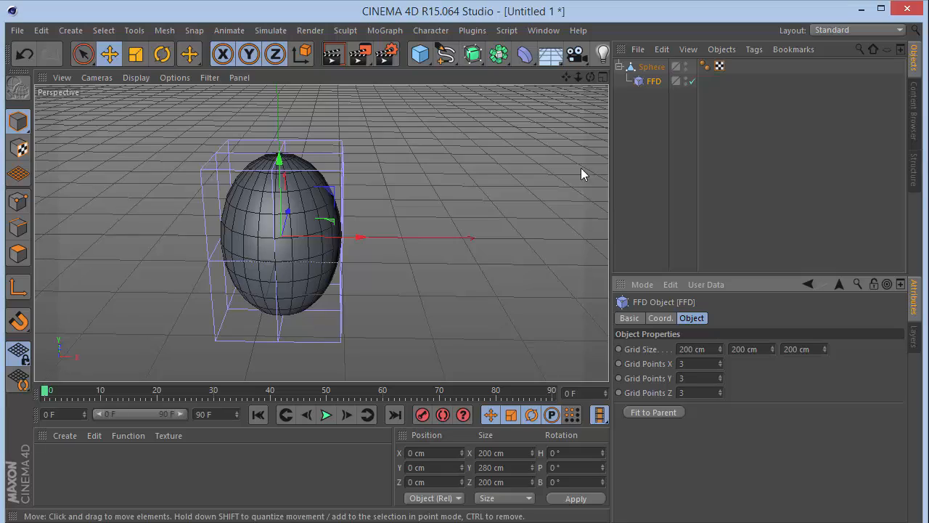
# Step: Set the FFD grid points to 4 in X, 5 in Y and 4 in Z
pyautogui.moveTo(590, 76); pyautogui.dragTo(623, 58)
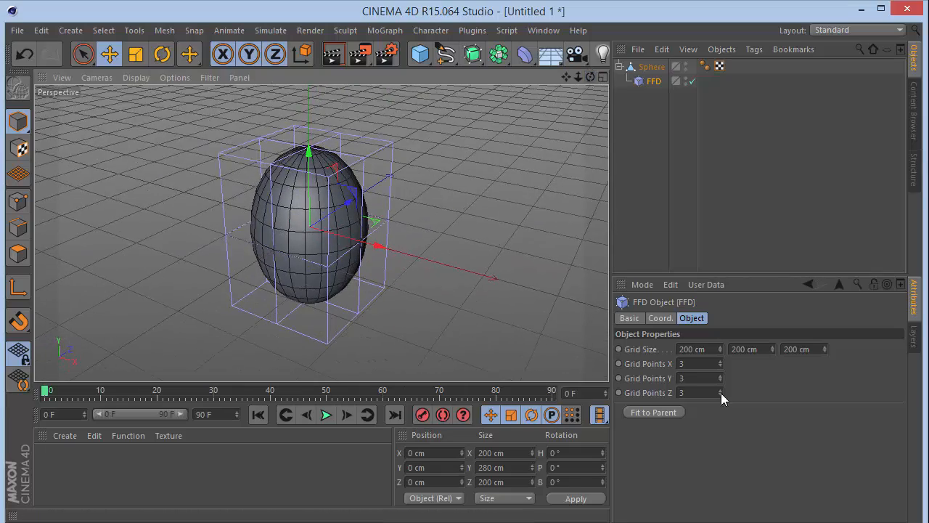
pyautogui.doubleClick(694, 363)
pyautogui.write('4')
pyautogui.press('Tab')
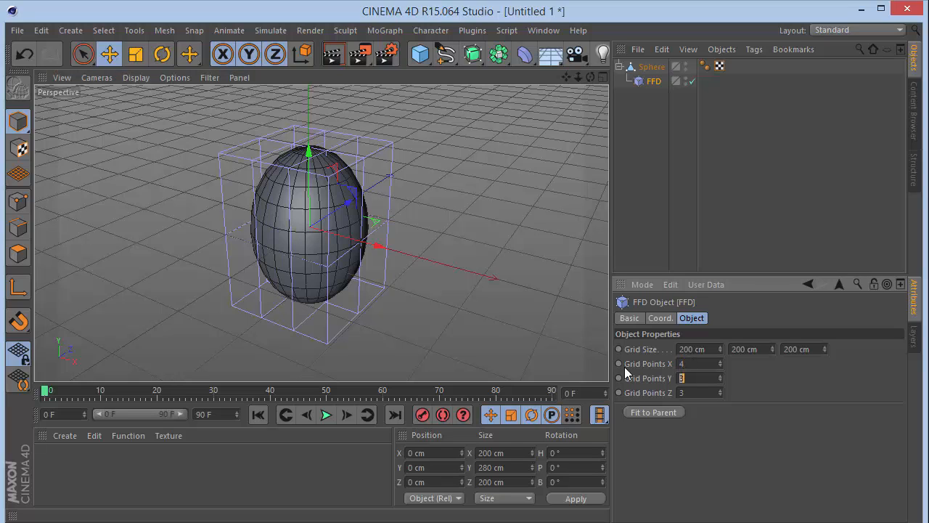
pyautogui.write('5')
pyautogui.press('Tab')
pyautogui.write('4')
pyautogui.press('Return')
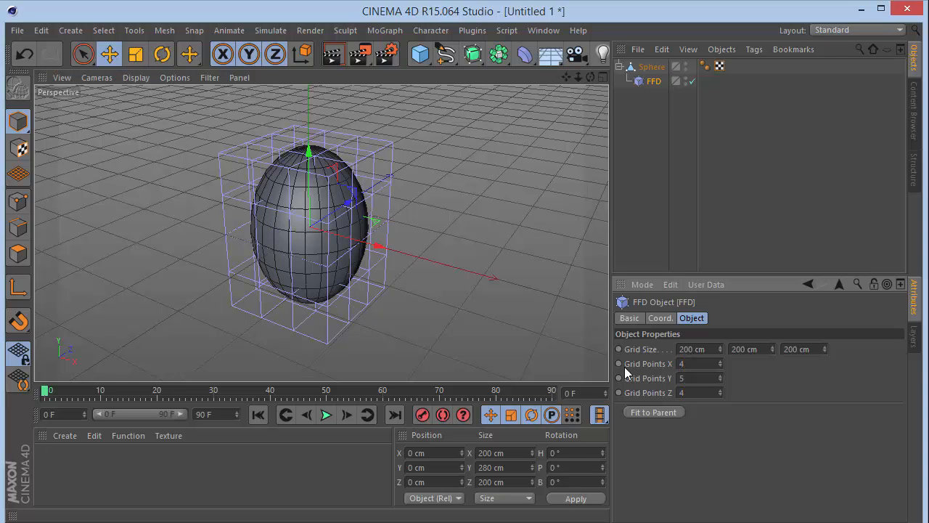
# Step: In the front view, select the FFD cage's top and bottom rows of points with Rectangle Selection, including hidden points
pyautogui.press('F4')
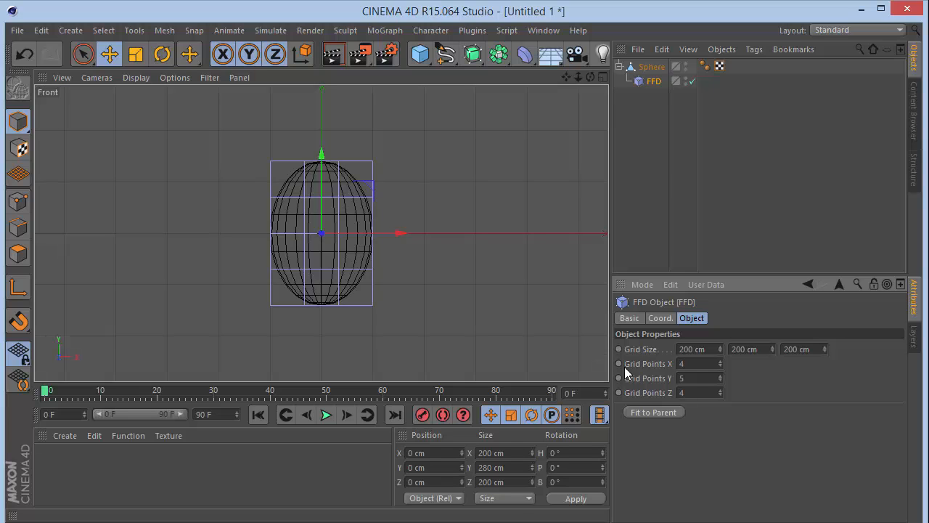
pyautogui.moveTo(80, 56); pyautogui.dragTo(199, 99)
pyautogui.click(19, 202)
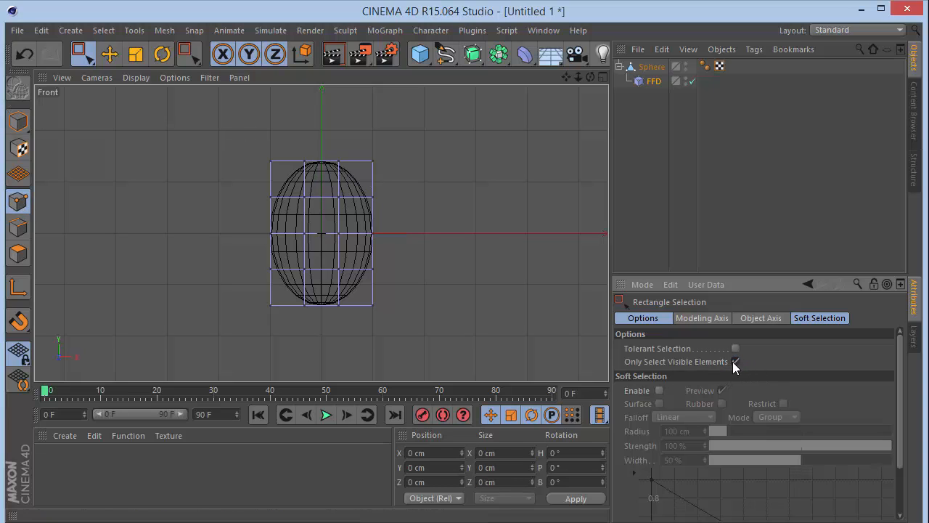
pyautogui.moveTo(217, 133); pyautogui.dragTo(424, 178)
pyautogui.keyDown('shift'); pyautogui.moveTo(241, 298); pyautogui.dragTo(471, 327); pyautogui.keyUp('shift')
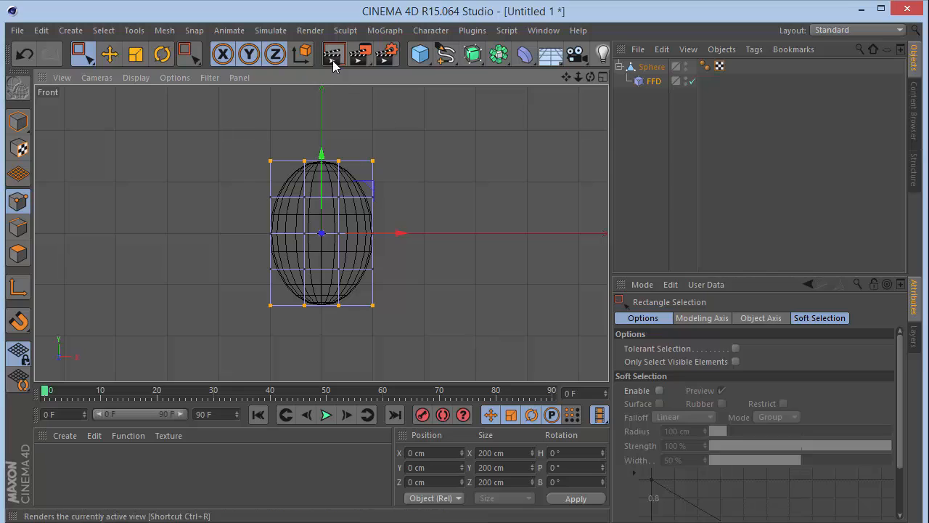
pyautogui.click(248, 54)
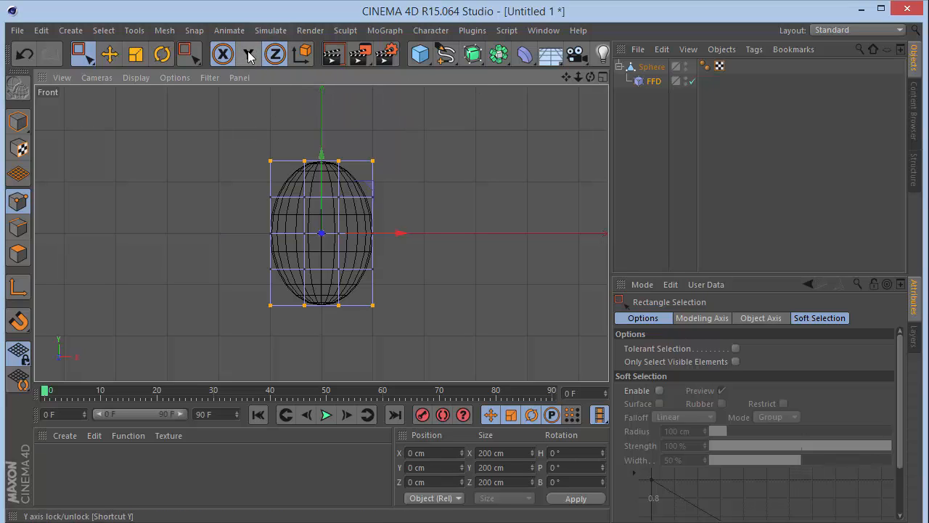
pyautogui.press('t')
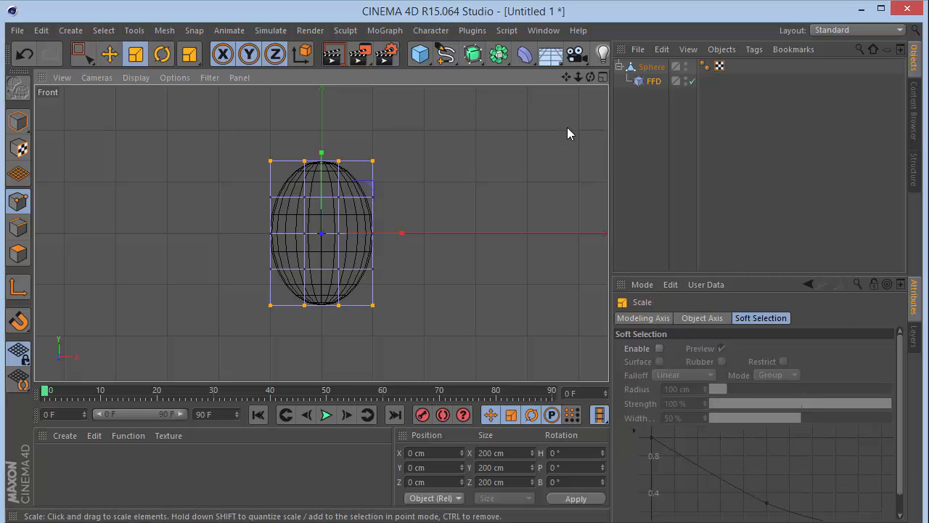
pyautogui.moveTo(568, 128); pyautogui.dragTo(512, 154)
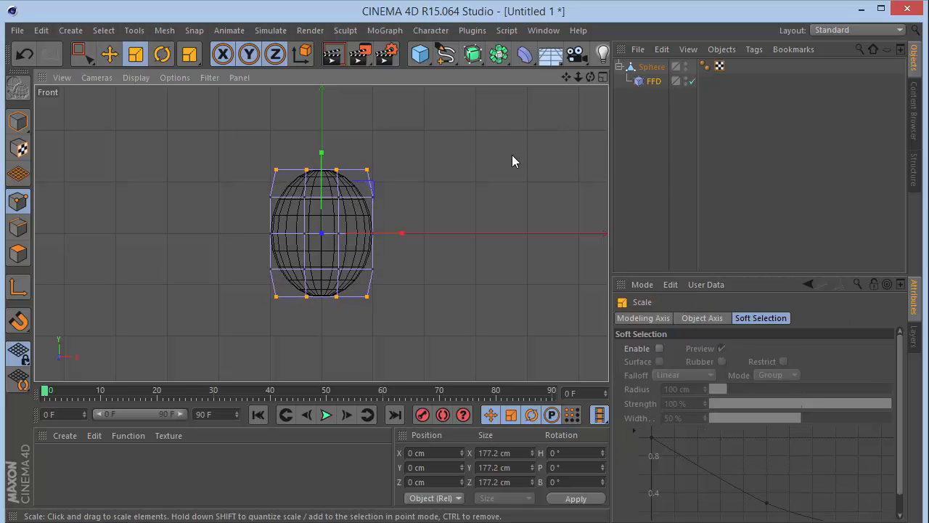
pyautogui.hotkey('ctrl', 'z')
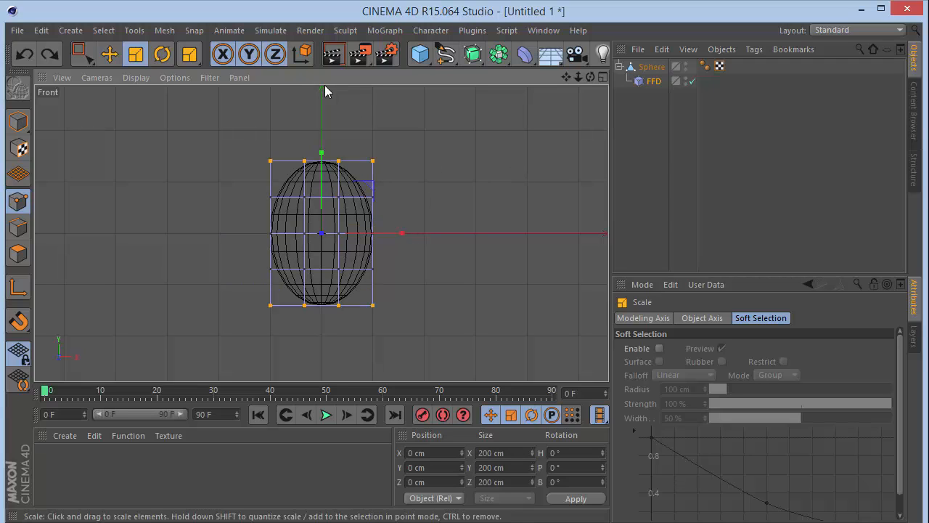
# Step: Lock the Y axis, scale the selected top and bottom FFD points inward, and set their X and Z size to 80 cm
pyautogui.click(249, 53)
pyautogui.moveTo(538, 147); pyautogui.dragTo(332, 257)
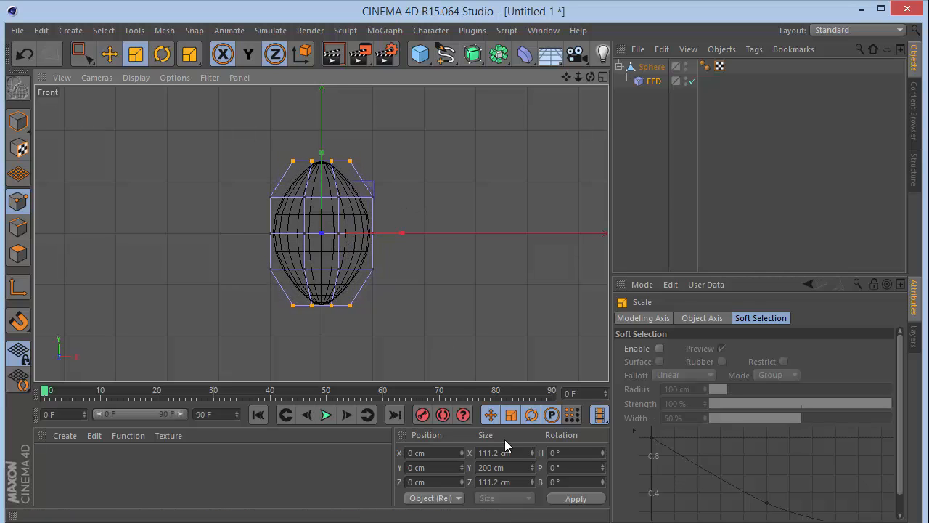
pyautogui.click(501, 452)
pyautogui.write('80')
pyautogui.press('Tab')
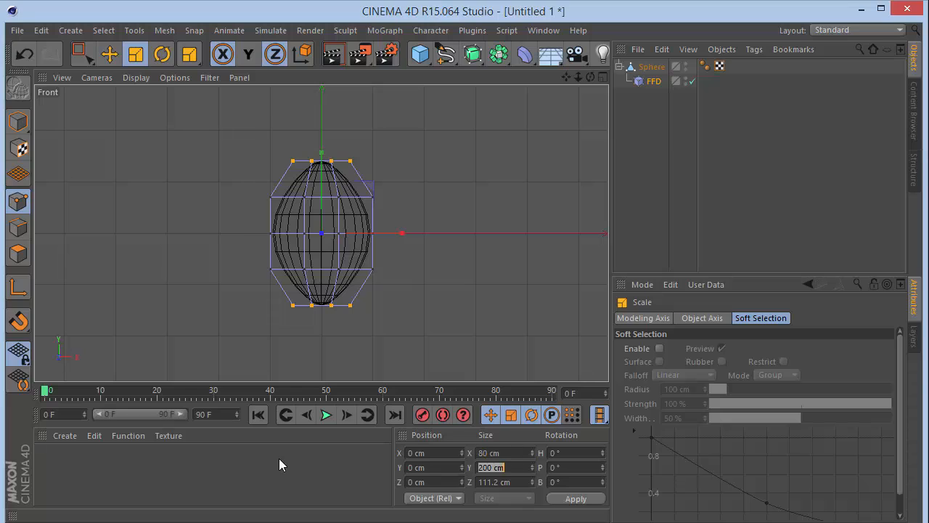
pyautogui.press('Tab')
pyautogui.write('80')
pyautogui.press('Return')
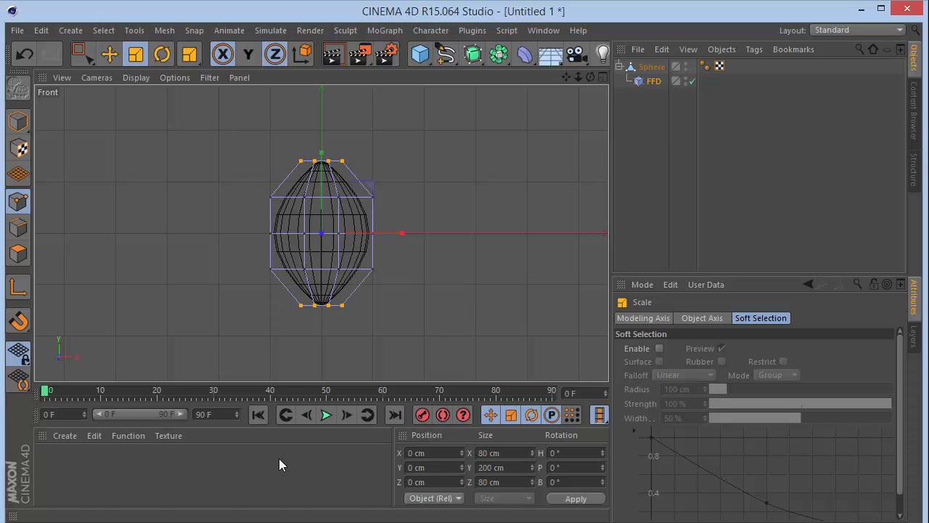
# Step: Select the second and fourth rows of FFD points, spread them vertically, and set their Y size to 150 cm
pyautogui.press('0')
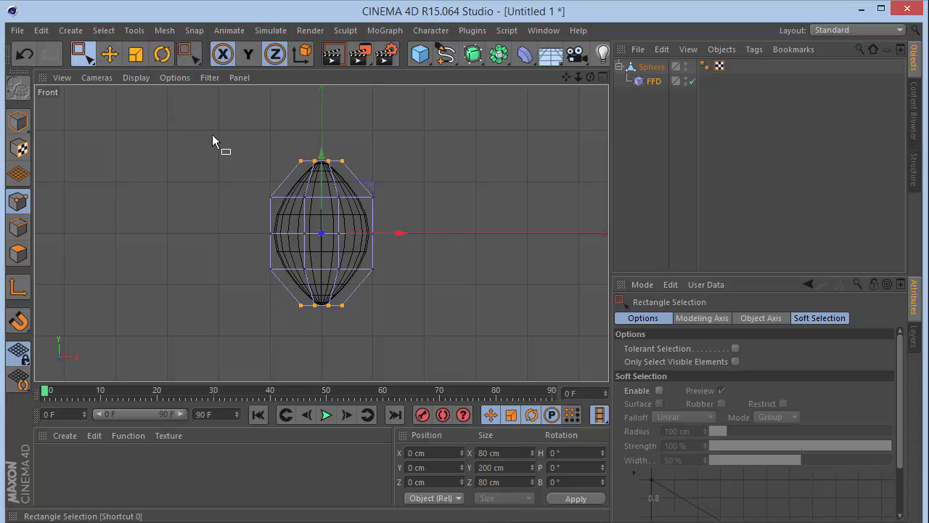
pyautogui.keyDown('shift'); pyautogui.moveTo(222, 265); pyautogui.dragTo(483, 275); pyautogui.keyUp('shift')
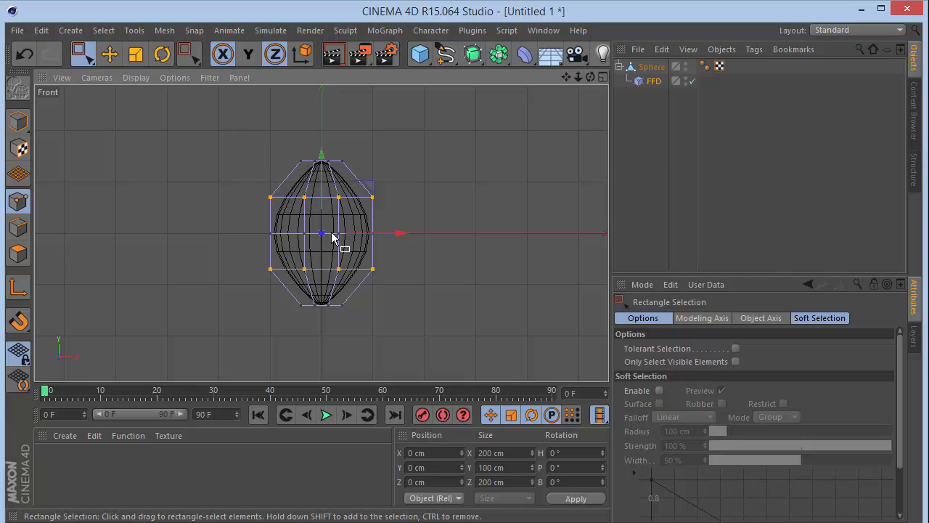
pyautogui.press('t')
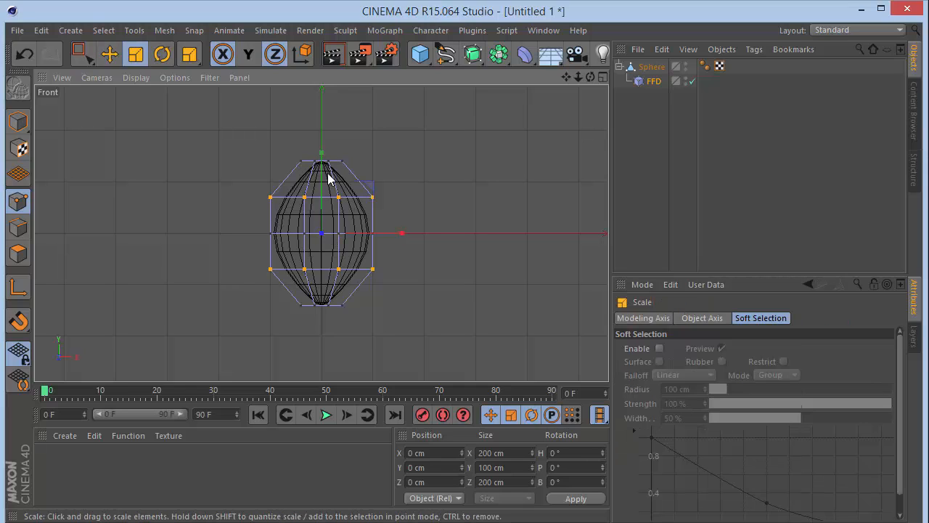
pyautogui.moveTo(324, 157); pyautogui.dragTo(324, 136)
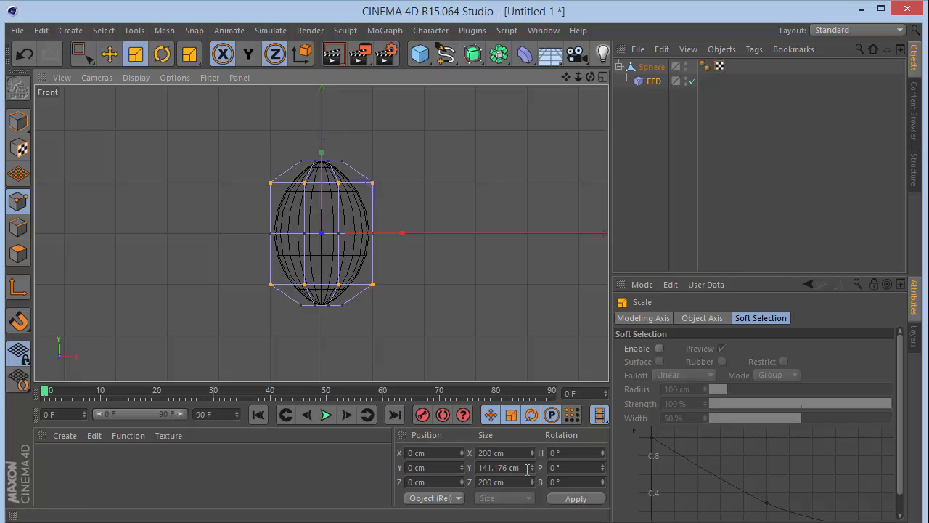
pyautogui.moveTo(521, 469); pyautogui.dragTo(229, 477)
pyautogui.write('150')
pyautogui.press('Return')
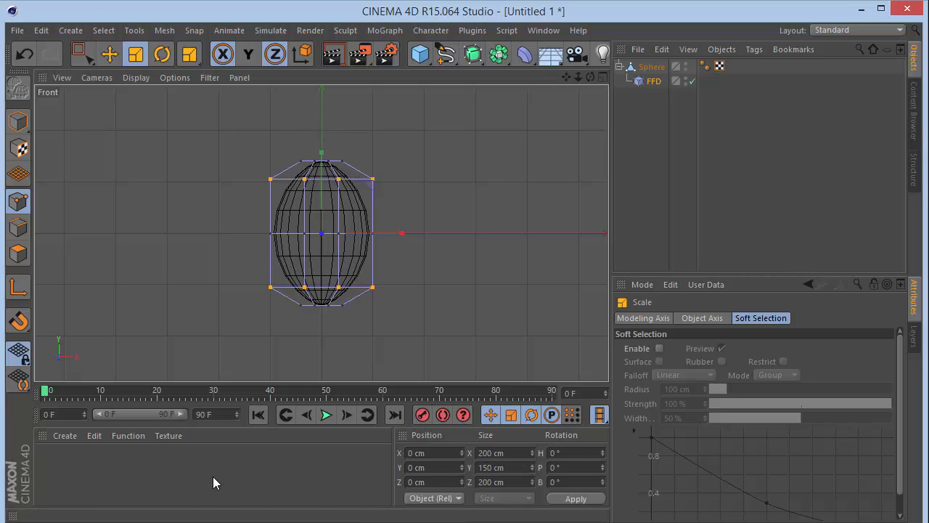
# Step: Hide the FFD cage and inspect the deformed sphere in the perspective view
pyautogui.press('F1')
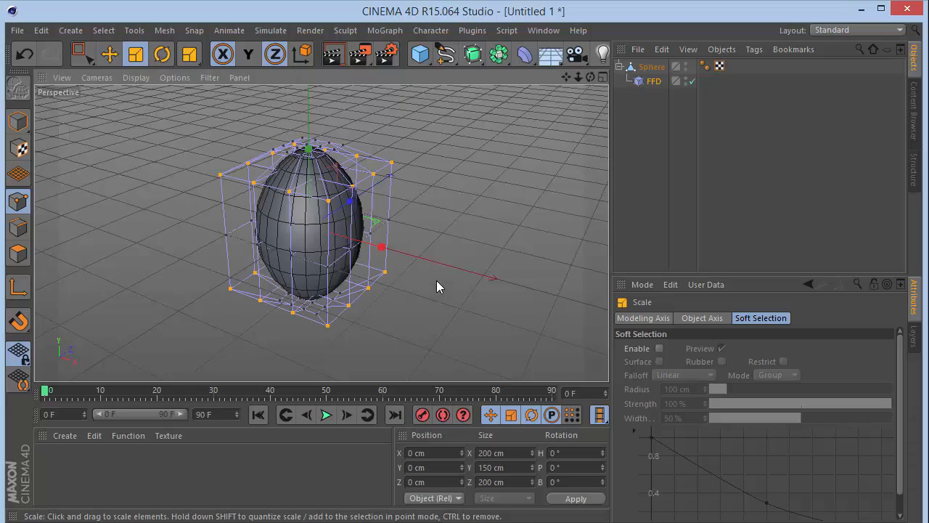
pyautogui.moveTo(589, 77); pyautogui.dragTo(553, 73)
pyautogui.keyDown('alt'); pyautogui.click(686, 79); pyautogui.keyUp('alt')
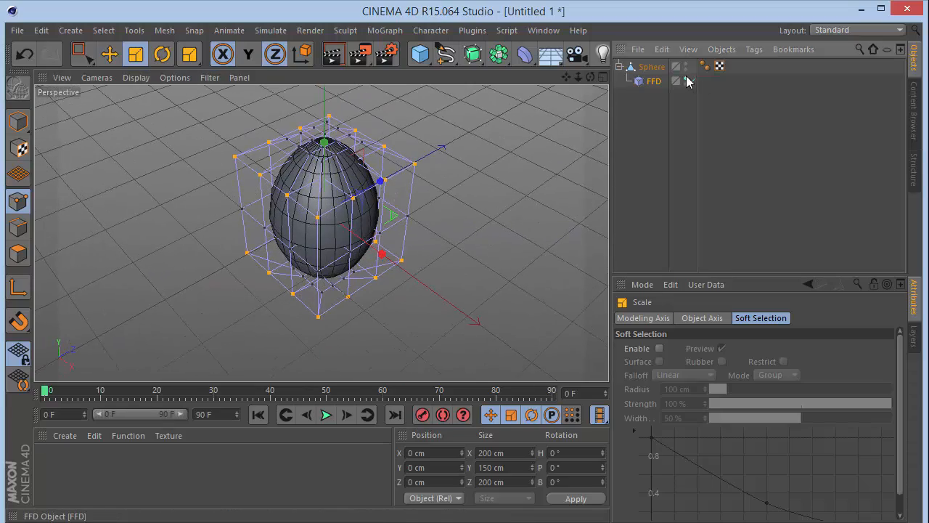
pyautogui.keyDown('alt'); pyautogui.click(686, 79); pyautogui.keyUp('alt')
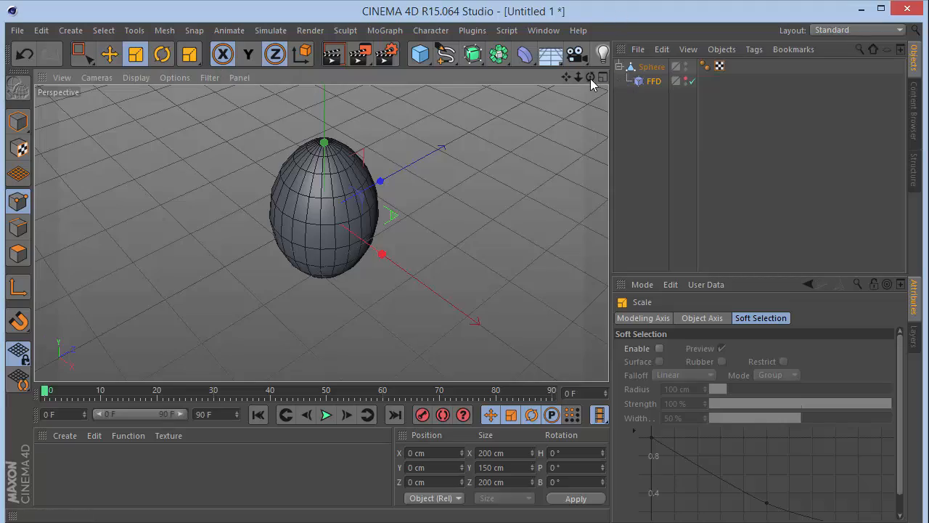
pyautogui.moveTo(590, 78); pyautogui.dragTo(617, 54)
# Step: Bake the deformed sphere with Current State to Object and delete the original sphere together with its FFD
pyautogui.rightClick(655, 64)
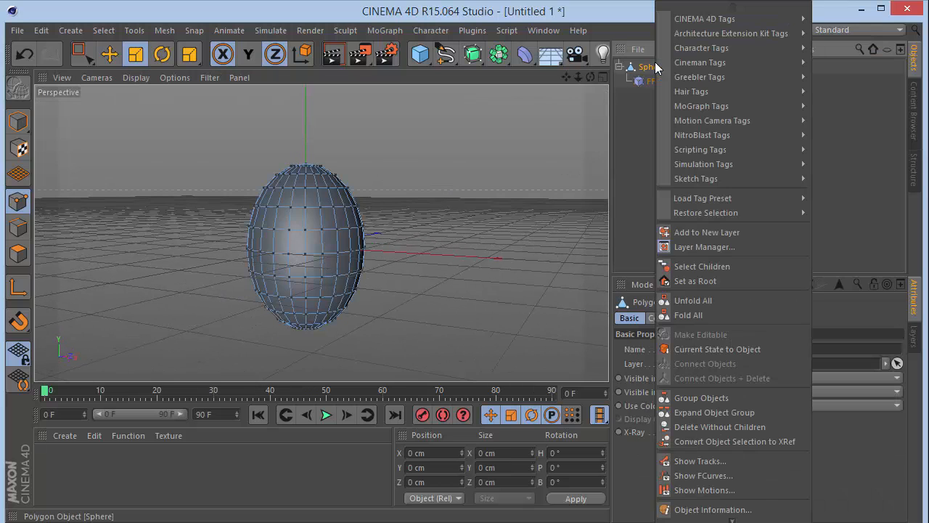
pyautogui.click(714, 350)
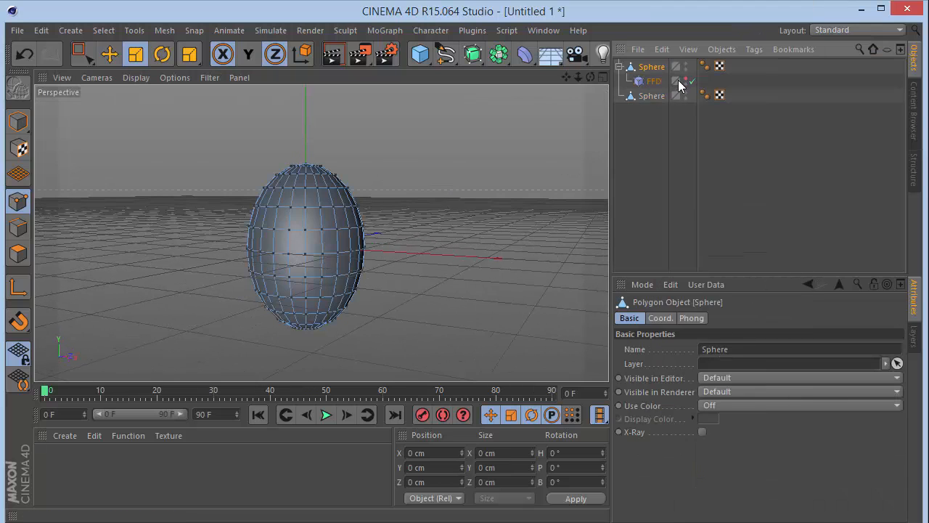
pyautogui.press('Delete')
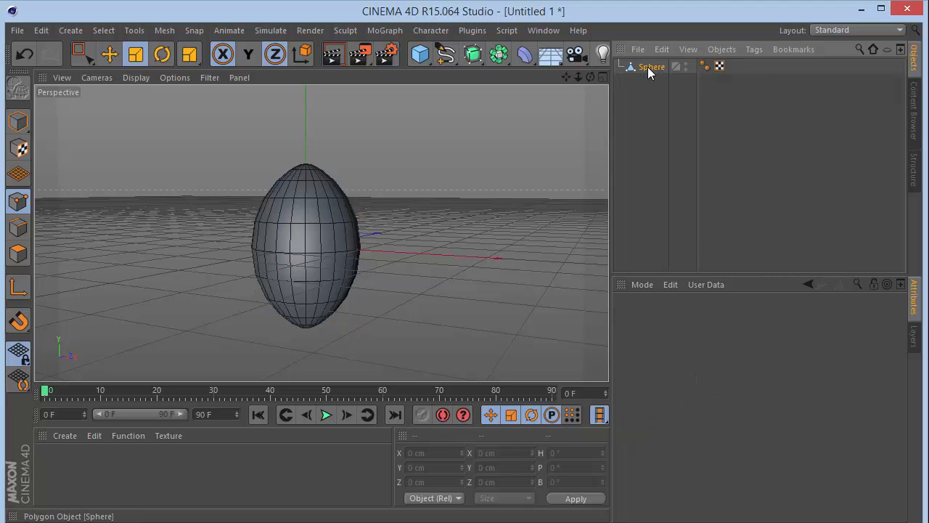
# Step: Select the baked sphere, check its shape in perspective, and switch to the front view
pyautogui.click(647, 67)
pyautogui.moveTo(82, 54); pyautogui.dragTo(113, 77)
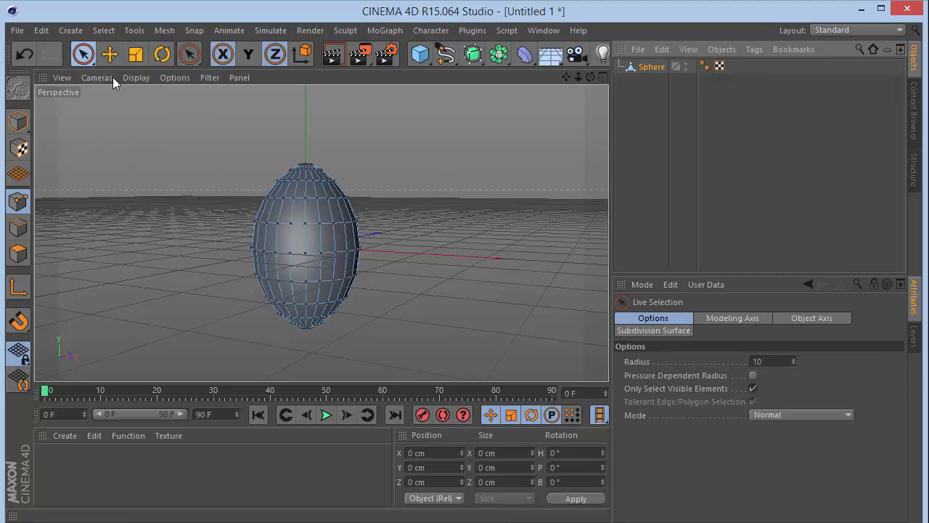
pyautogui.moveTo(590, 76)
pyautogui.mouseDown()
pyautogui.moveTo(610, 59)
pyautogui.moveTo(588, 77)
pyautogui.mouseUp()
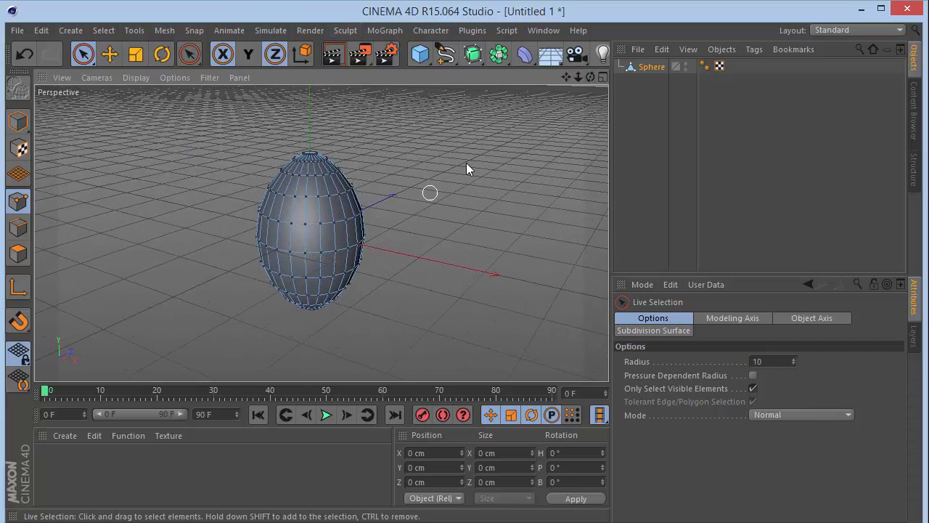
pyautogui.moveTo(590, 76)
pyautogui.mouseDown()
pyautogui.moveTo(597, 65)
pyautogui.moveTo(593, 80)
pyautogui.mouseUp()
pyautogui.press('F4')
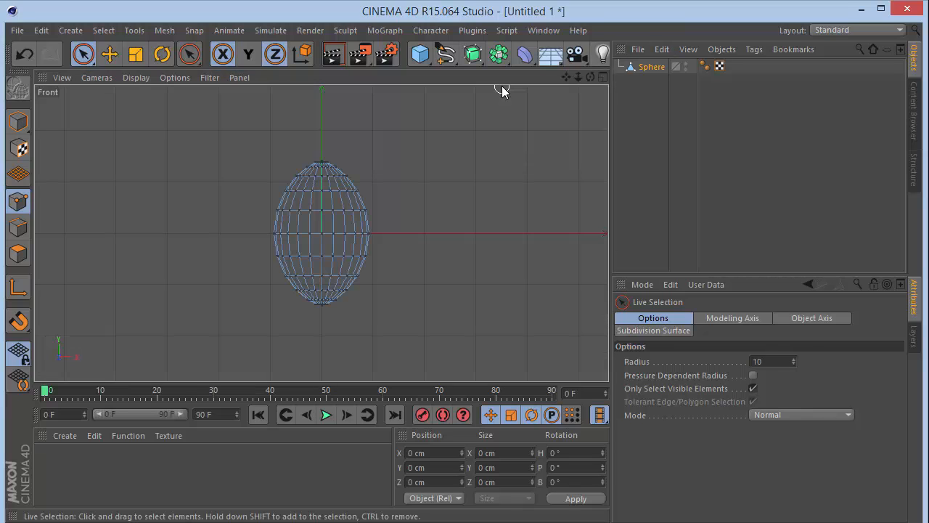
pyautogui.click(91, 59)
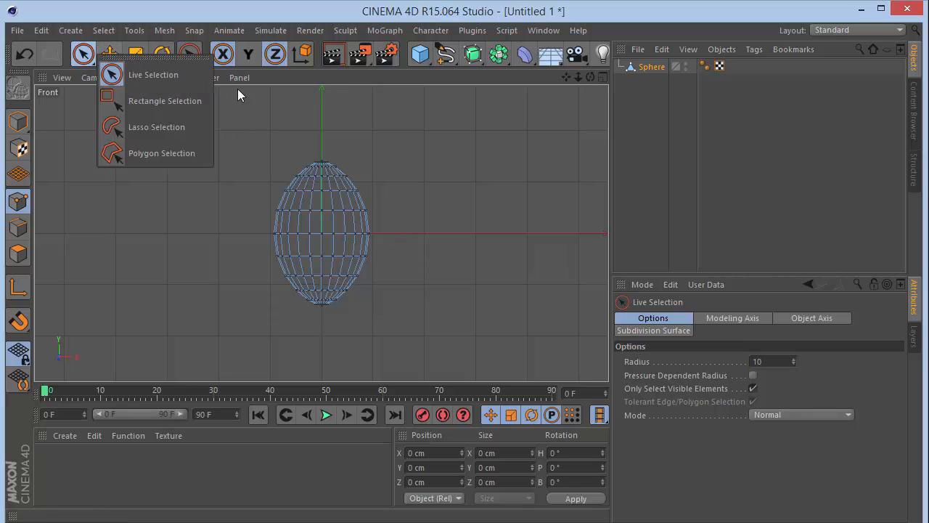
pyautogui.click(166, 106)
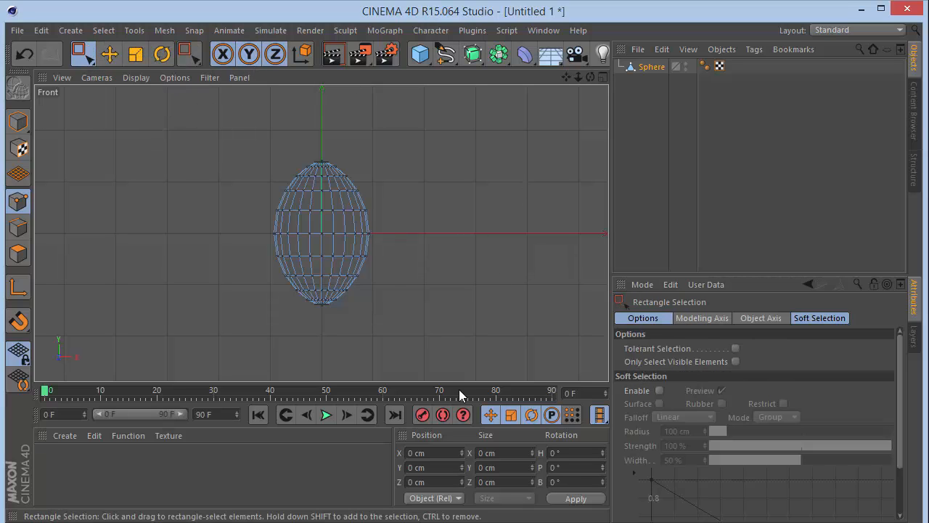
pyautogui.scroll(3, 356, 266)
pyautogui.scroll(4, 355, 266)
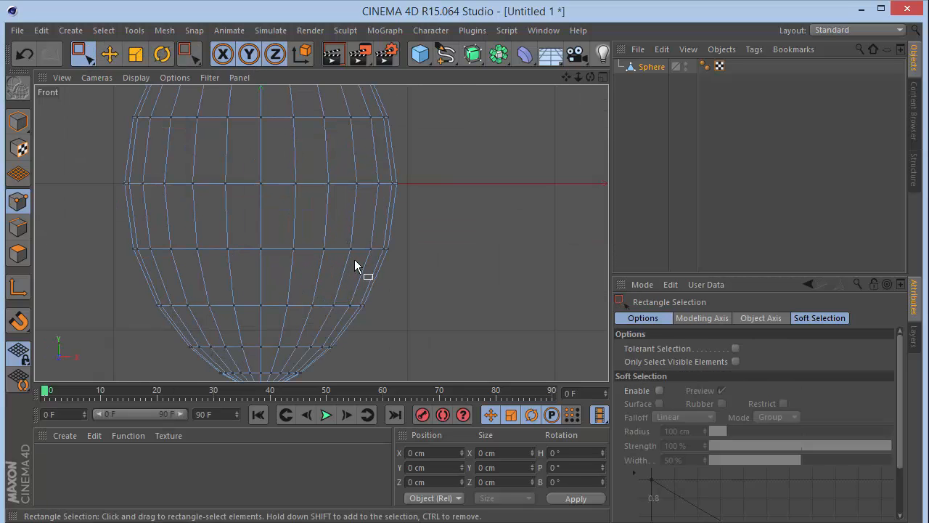
pyautogui.moveTo(579, 77); pyautogui.dragTo(597, 85)
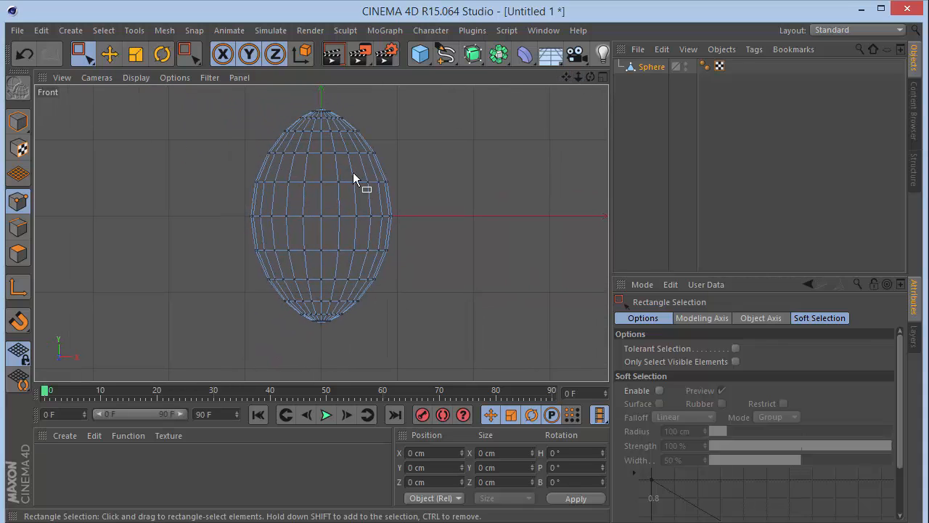
pyautogui.moveTo(419, 345); pyautogui.dragTo(324, 100)
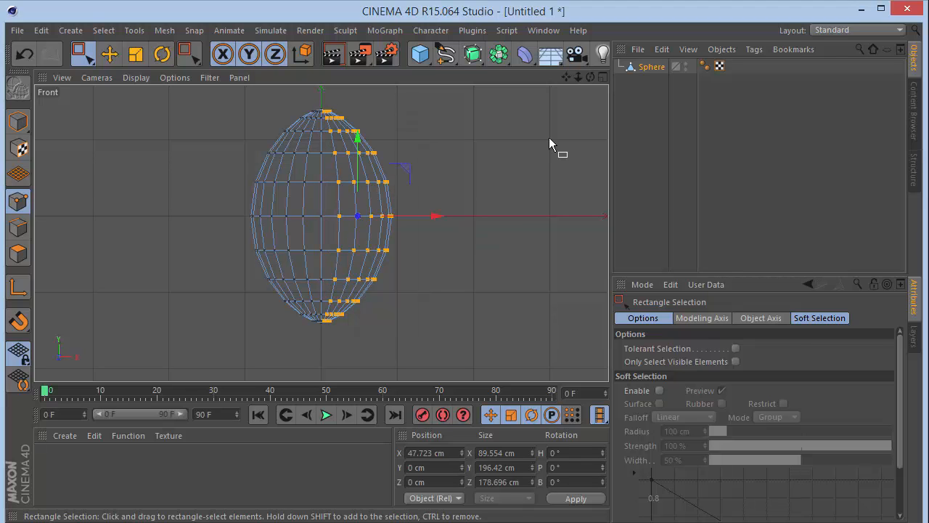
pyautogui.moveTo(588, 75); pyautogui.dragTo(639, 75)
pyautogui.hotkey('ctrl', 'shift', 'z')
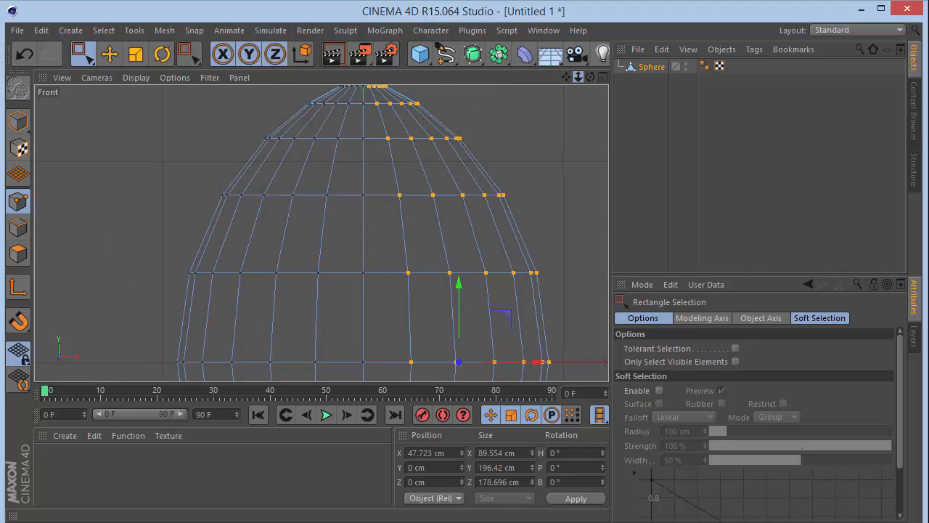
# Step: In polygon mode, select all polygons in the sphere's positive X half with Rectangle Selection, adding the lower part to the upper
pyautogui.moveTo(567, 77); pyautogui.dragTo(567, 190)
pyautogui.moveTo(579, 77)
pyautogui.mouseDown()
pyautogui.moveTo(629, 77)
pyautogui.moveTo(575, 81)
pyautogui.mouseUp()
pyautogui.click(22, 253)
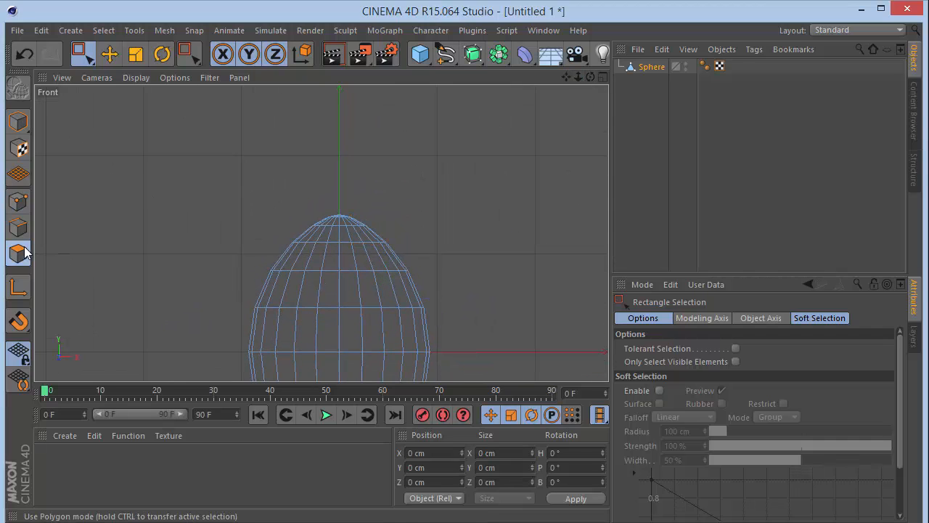
pyautogui.click(89, 60)
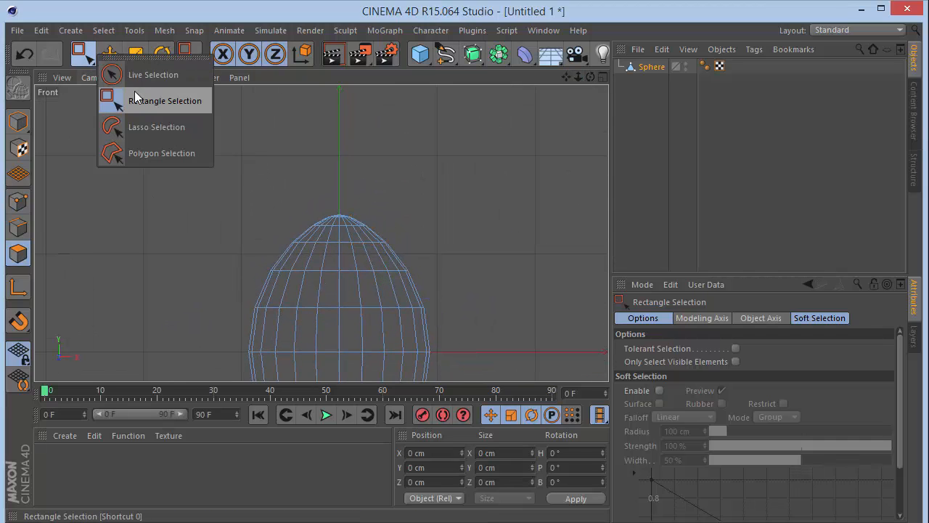
pyautogui.click(133, 98)
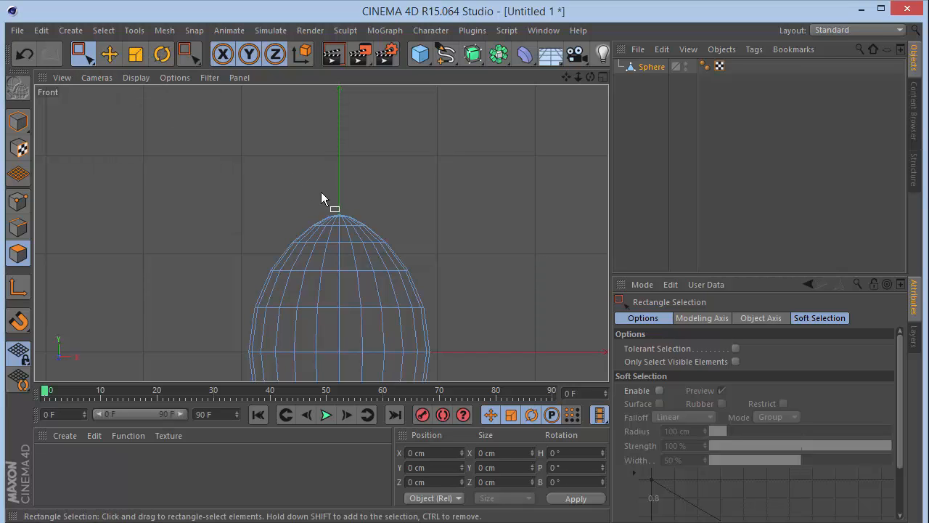
pyautogui.moveTo(341, 201); pyautogui.dragTo(445, 443)
pyautogui.moveTo(367, 187); pyautogui.dragTo(444, 443)
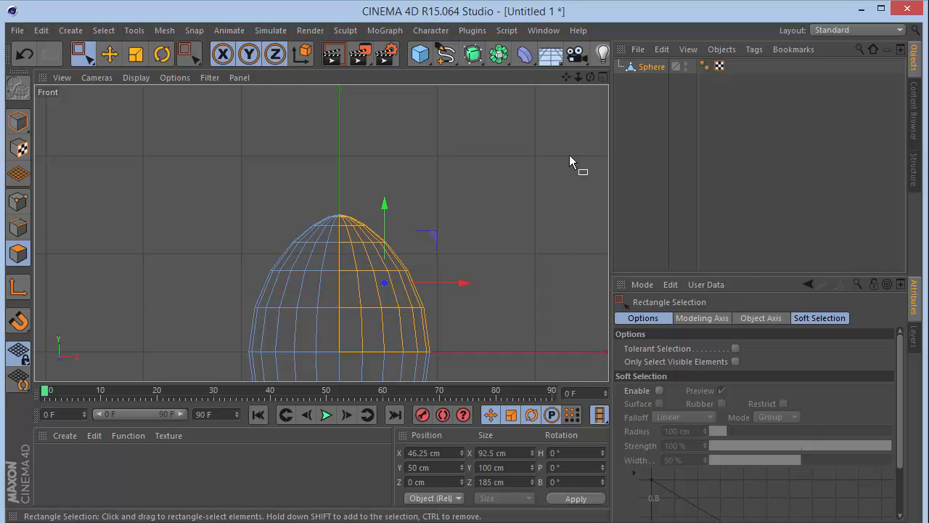
pyautogui.moveTo(566, 77); pyautogui.dragTo(581, 0)
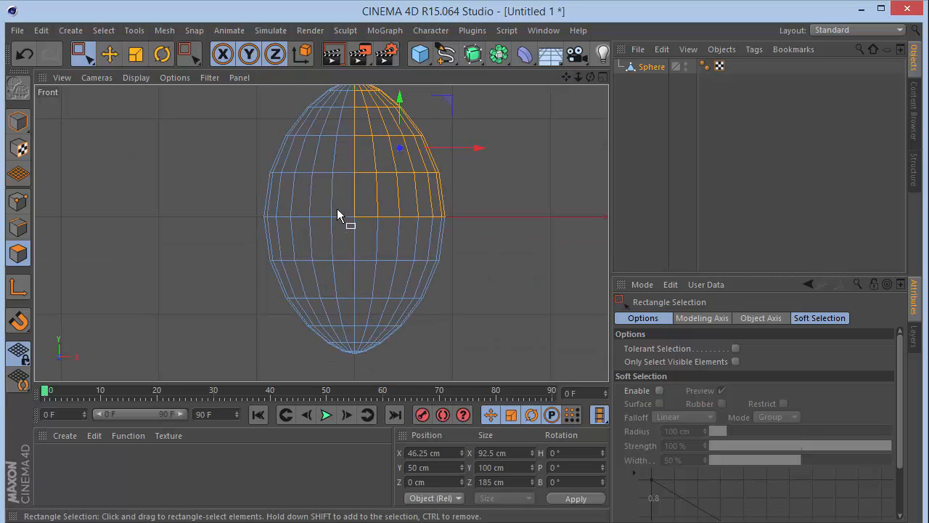
pyautogui.keyDown('shift'); pyautogui.moveTo(337, 209); pyautogui.dragTo(520, 381); pyautogui.keyUp('shift')
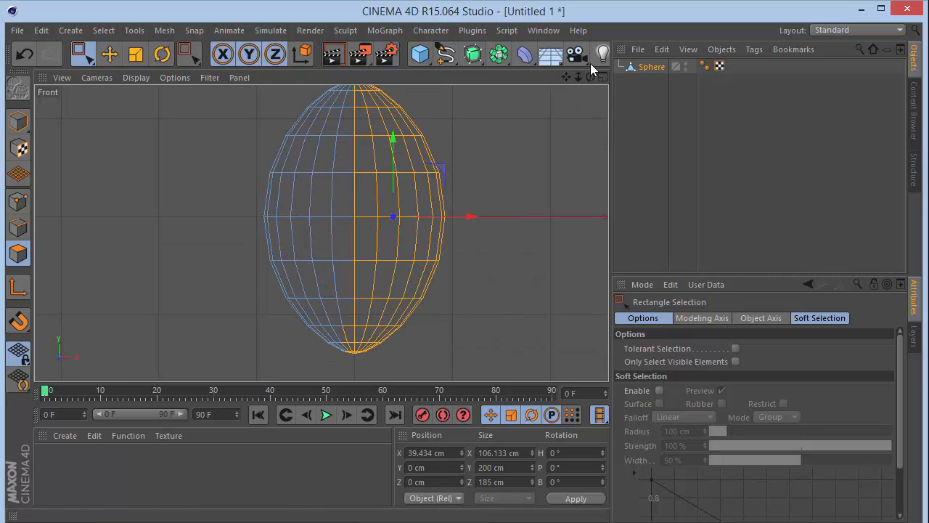
# Step: Remove the extra polygons beyond the centre line at the bottom tip from the selection, using Live Selection with hidden elements included
pyautogui.moveTo(580, 77); pyautogui.dragTo(542, 40)
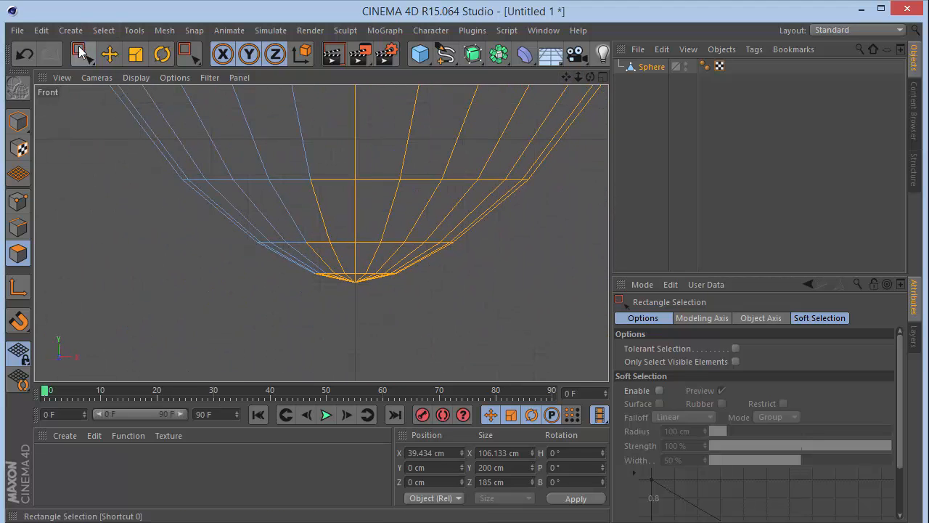
pyautogui.moveTo(79, 51); pyautogui.dragTo(150, 84)
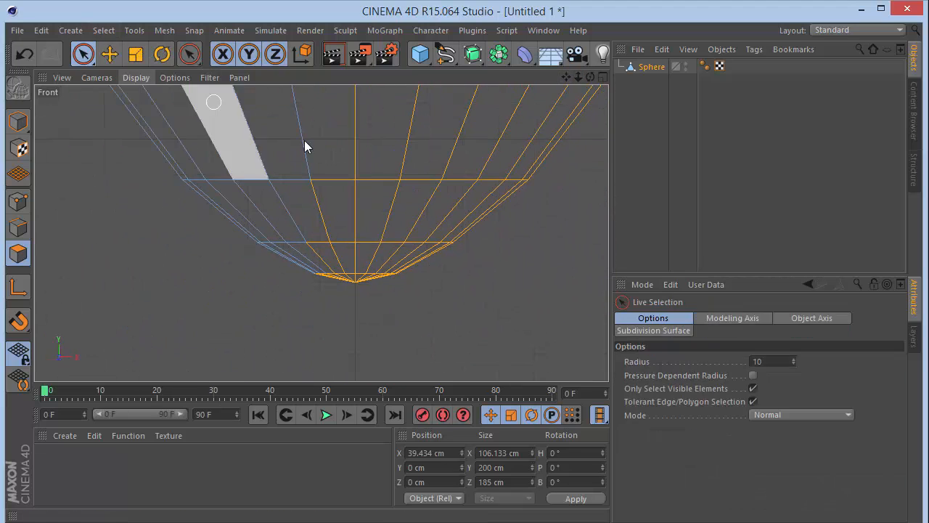
pyautogui.click(753, 388)
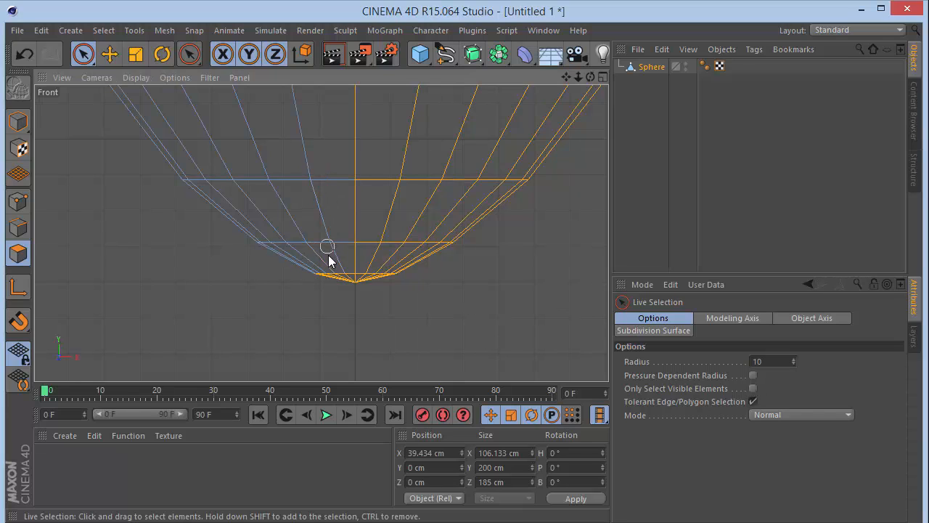
pyautogui.keyDown('ctrl'); pyautogui.click(343, 277); pyautogui.keyUp('ctrl')
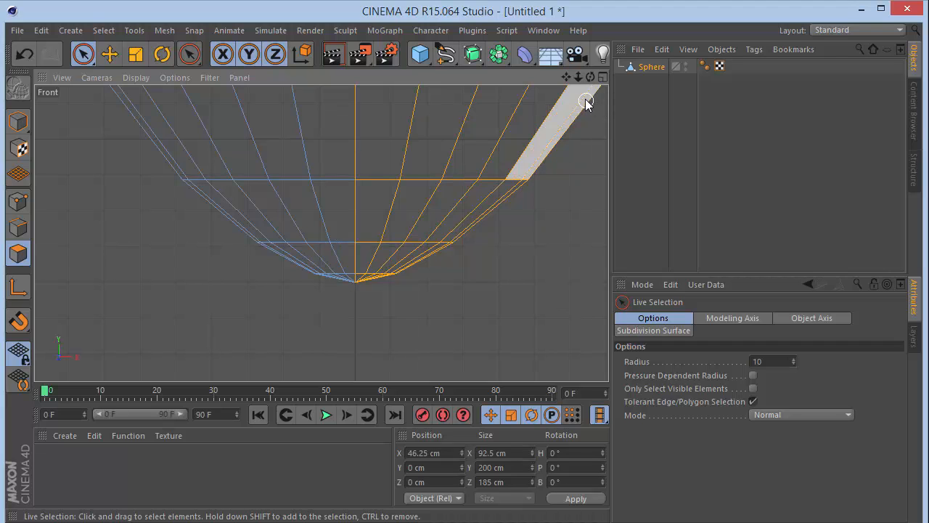
pyautogui.moveTo(566, 77); pyautogui.dragTo(538, 273)
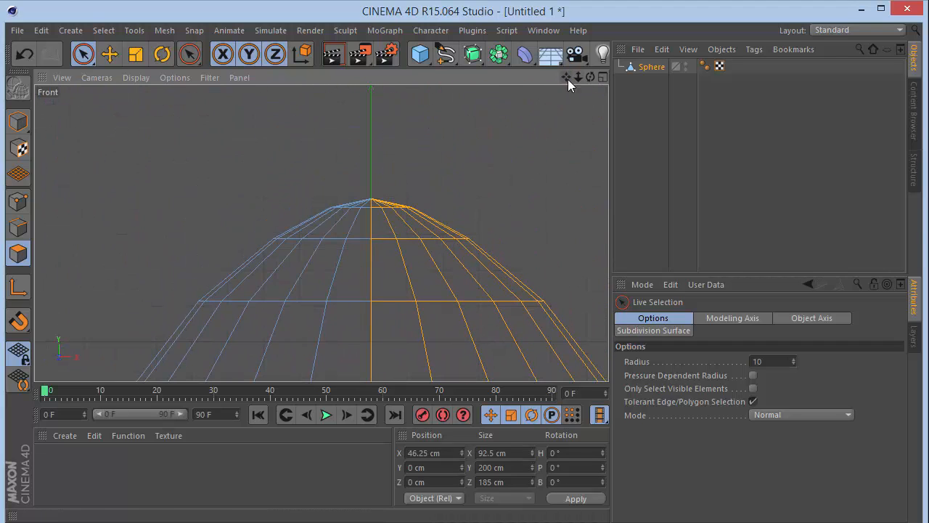
pyautogui.moveTo(578, 77); pyautogui.dragTo(549, 93)
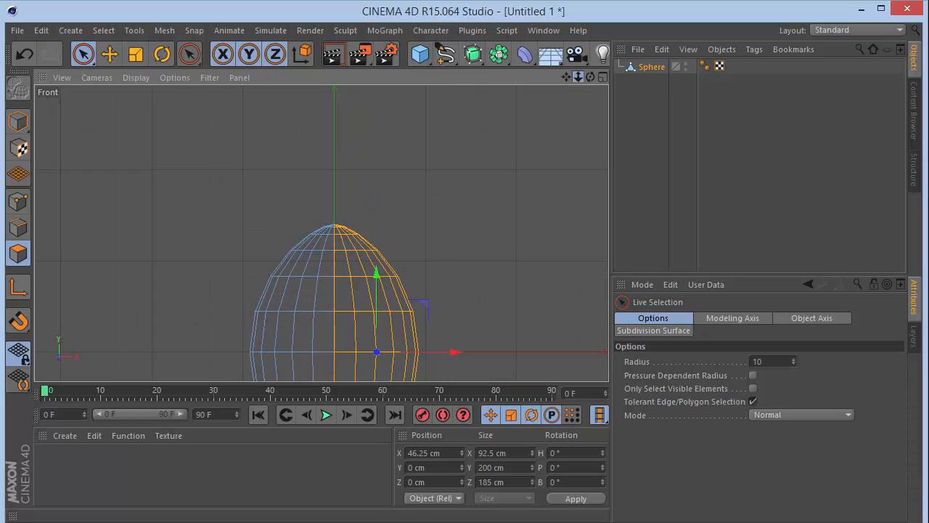
# Step: Split the selected half's polygons into a separate object and delete those polygons from the original sphere
pyautogui.rightClick(495, 116)
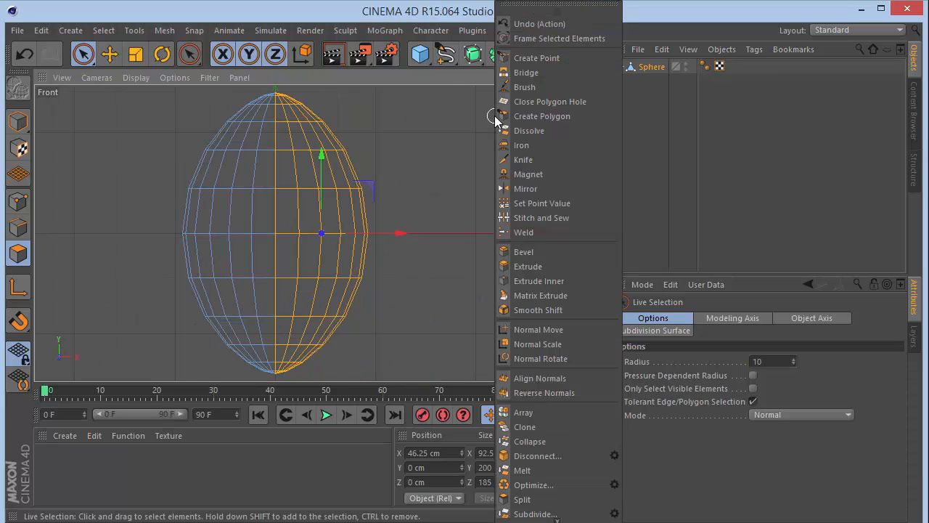
pyautogui.click(524, 499)
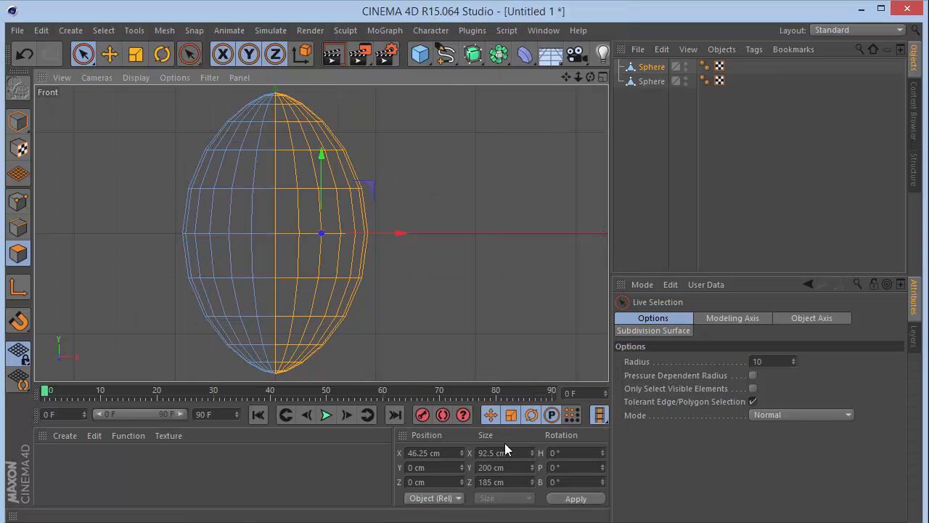
pyautogui.press('Delete')
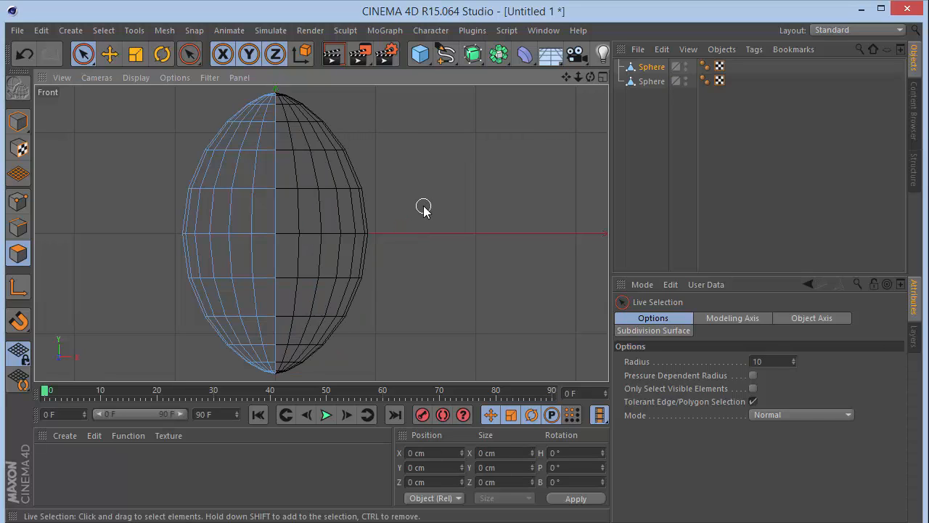
# Step: Check which half each sphere object holds, and rename the negative X half Left and the positive X half Right
pyautogui.click(654, 83)
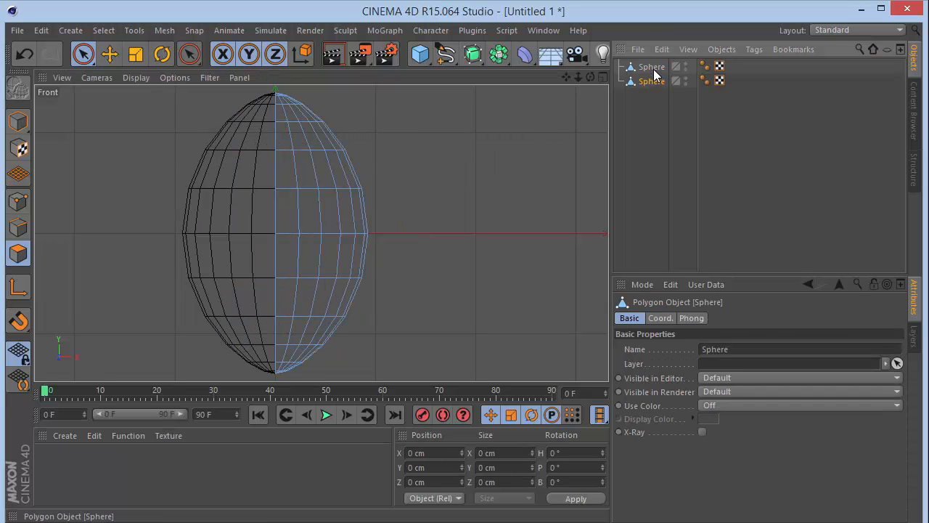
pyautogui.click(655, 69)
pyautogui.click(654, 85)
pyautogui.click(652, 68)
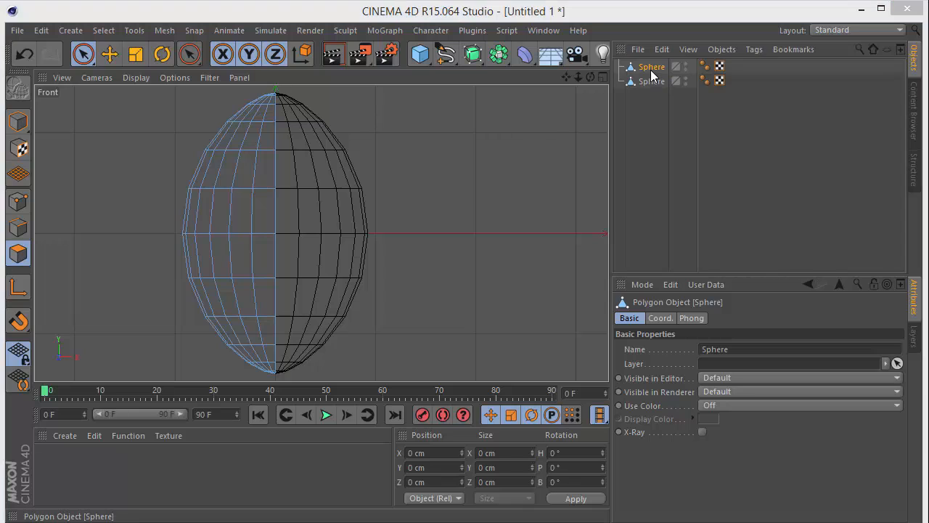
pyautogui.doubleClick(652, 67)
pyautogui.press('Tab')
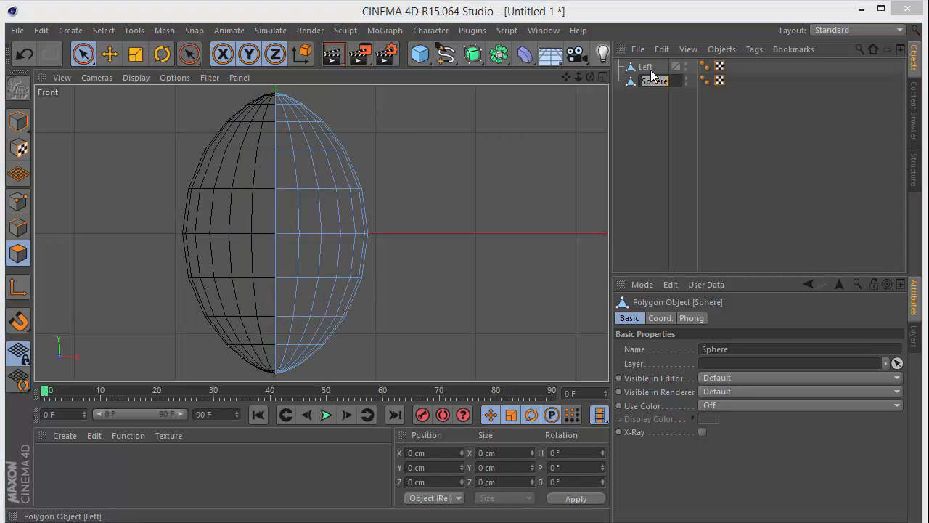
pyautogui.write('Right')
pyautogui.press('Return')
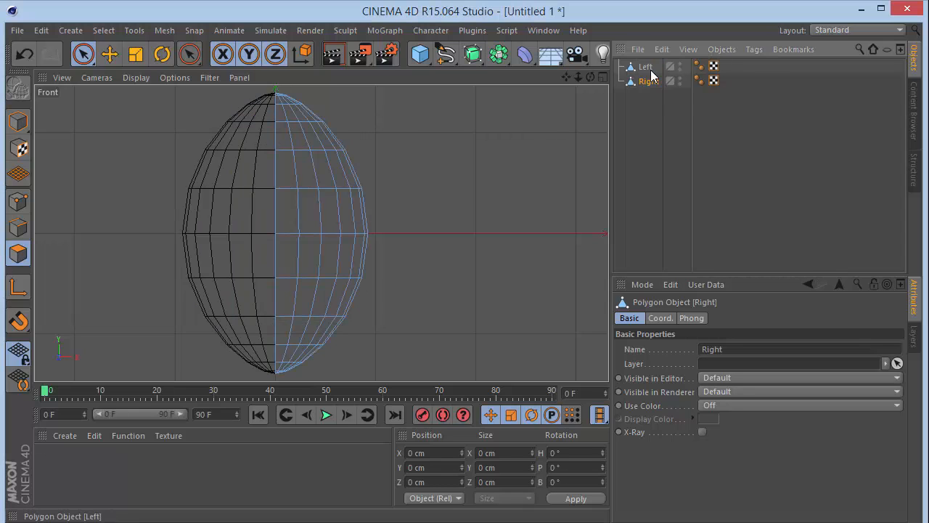
# Step: Select all polygons of the two halves in the perspective view, with Left as the active object
pyautogui.press('F1')
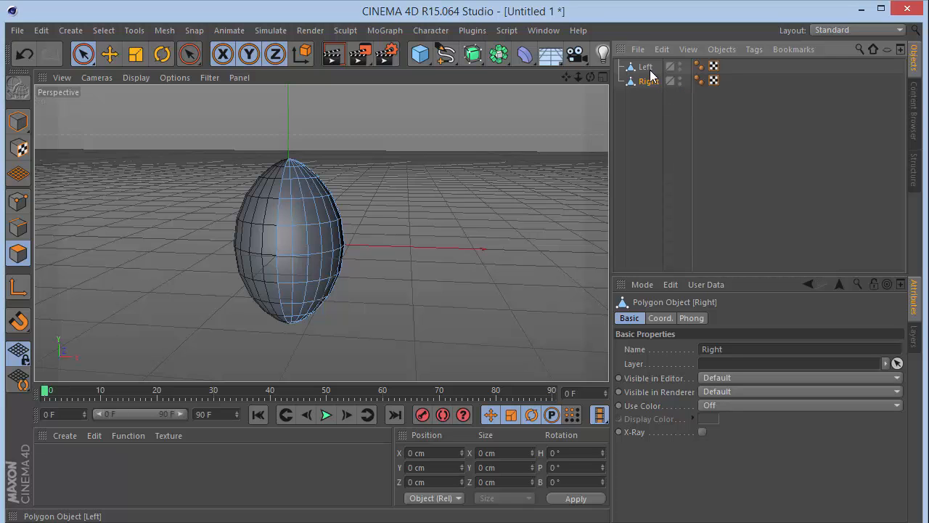
pyautogui.moveTo(590, 77); pyautogui.dragTo(590, 103)
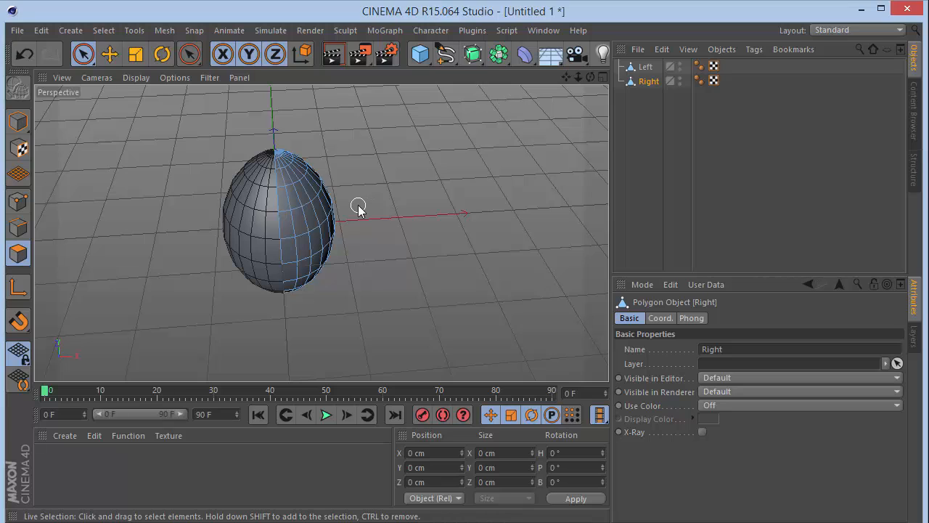
pyautogui.hotkey('ctrl', 'a')
pyautogui.click(647, 82)
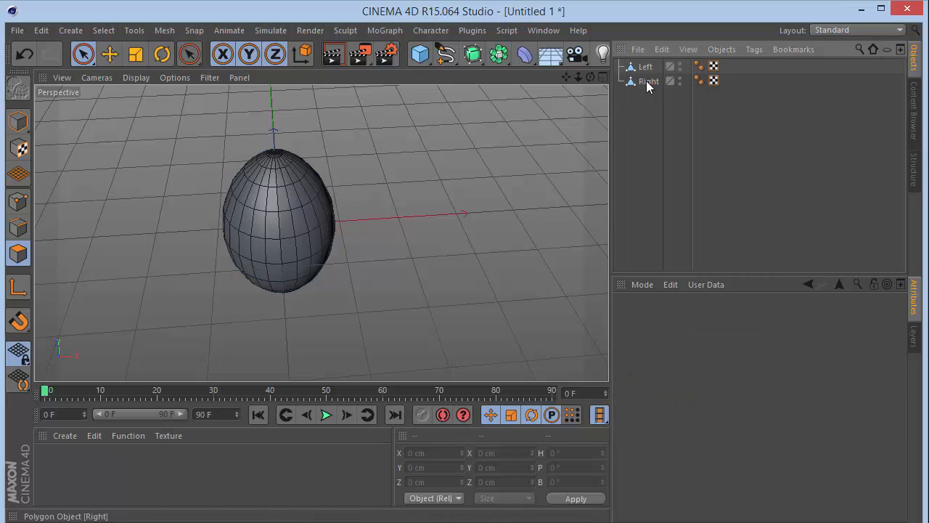
pyautogui.click(644, 69)
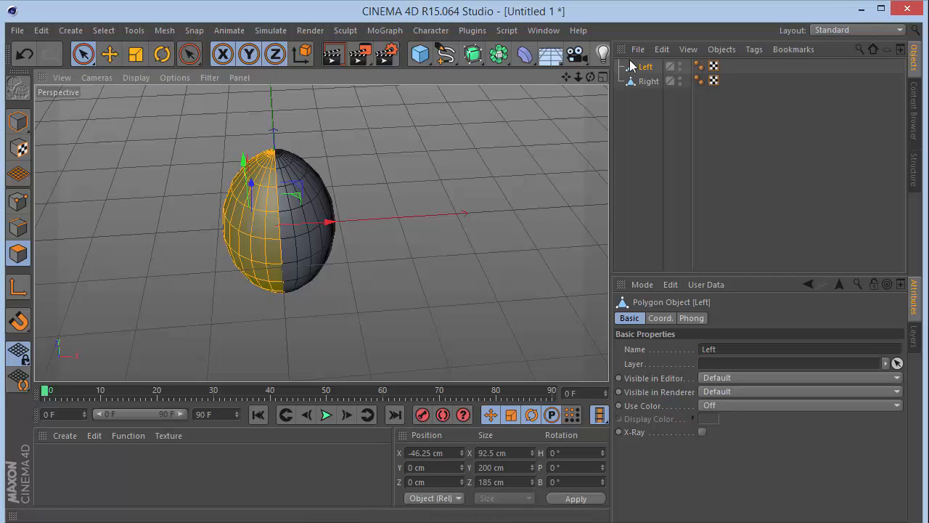
pyautogui.moveTo(591, 76); pyautogui.dragTo(621, 105)
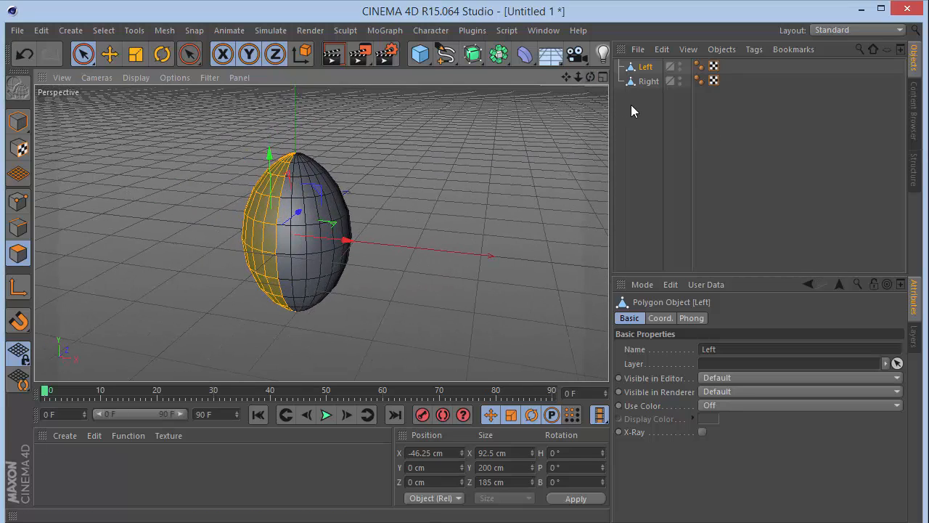
# Step: Extrude the Left half's selected polygons, trying an offset of 1.5 cm and settling on 5 cm
pyautogui.rightClick(500, 146)
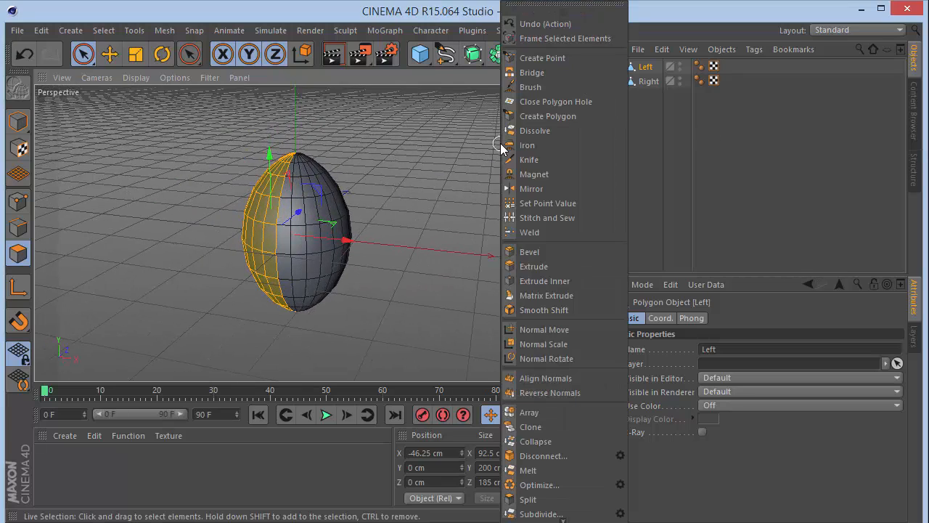
pyautogui.click(541, 267)
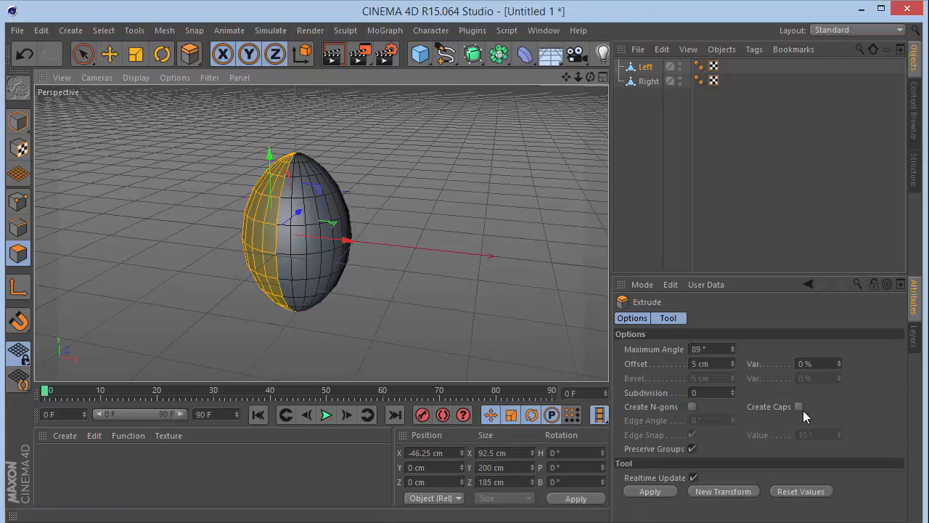
pyautogui.click(725, 366)
pyautogui.write('1')
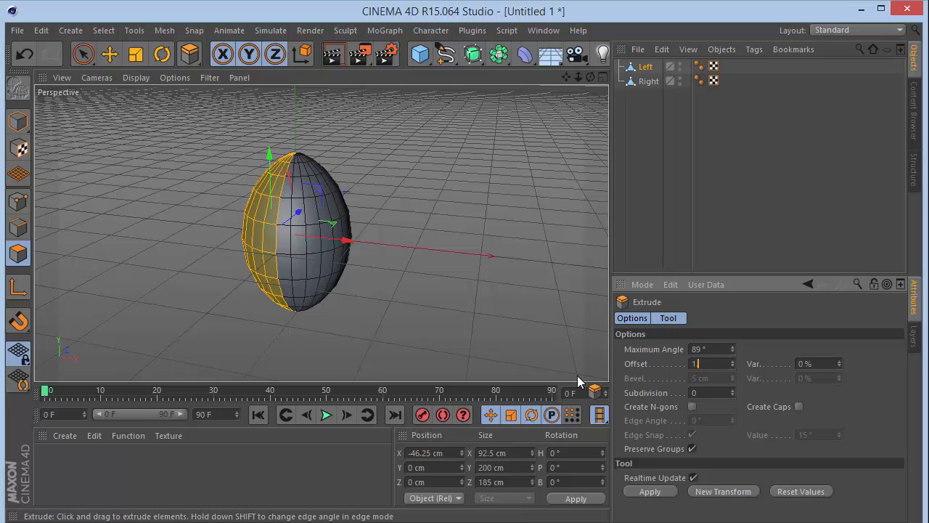
pyautogui.write('.5')
pyautogui.press('Return')
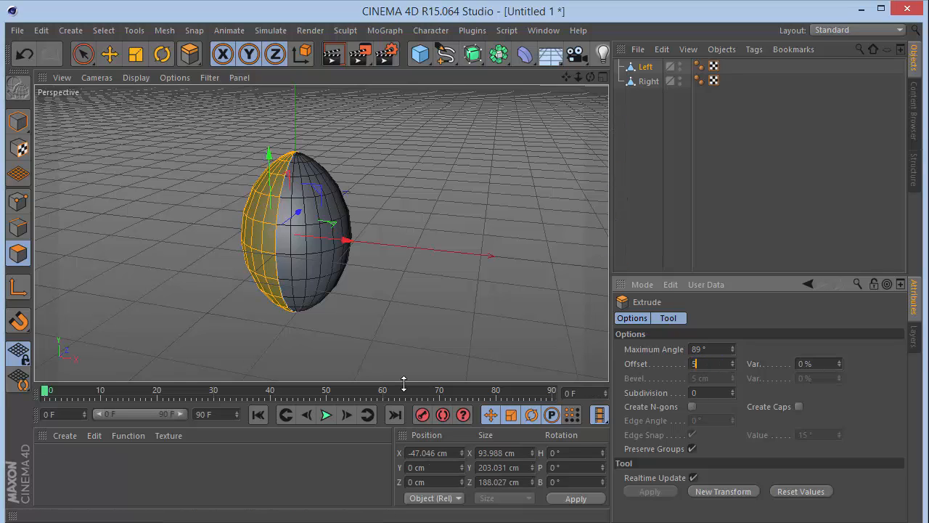
pyautogui.write('5')
pyautogui.press('Return')
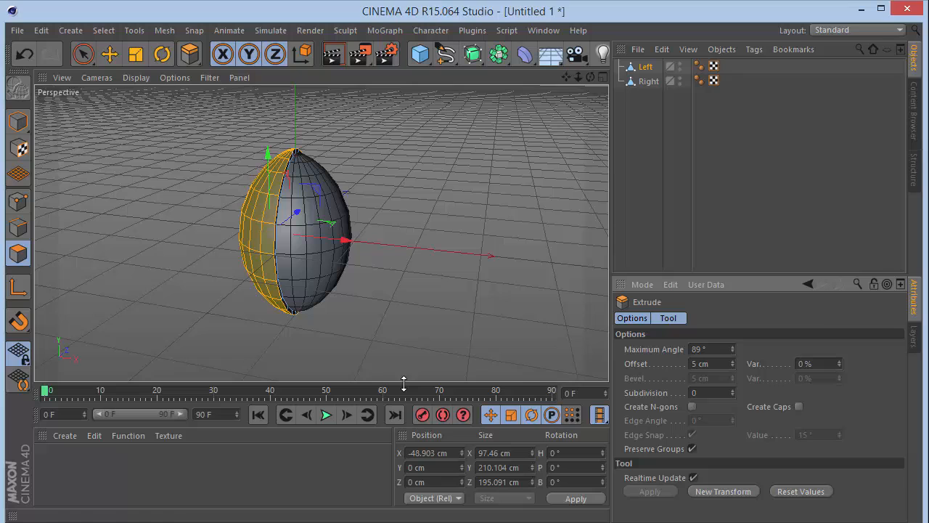
# Step: Extrude the Right half's selected polygons with the same 5 cm offset and deselect the object
pyautogui.click(648, 82)
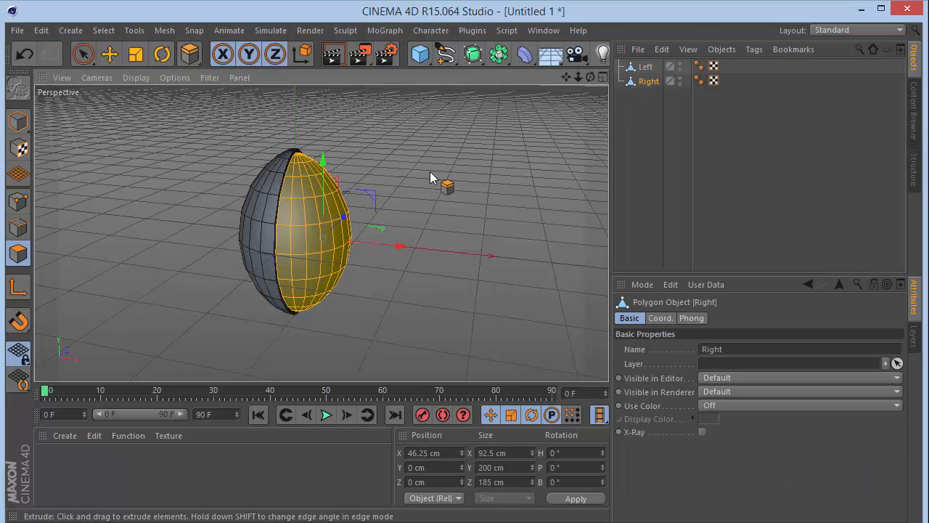
pyautogui.press('d')
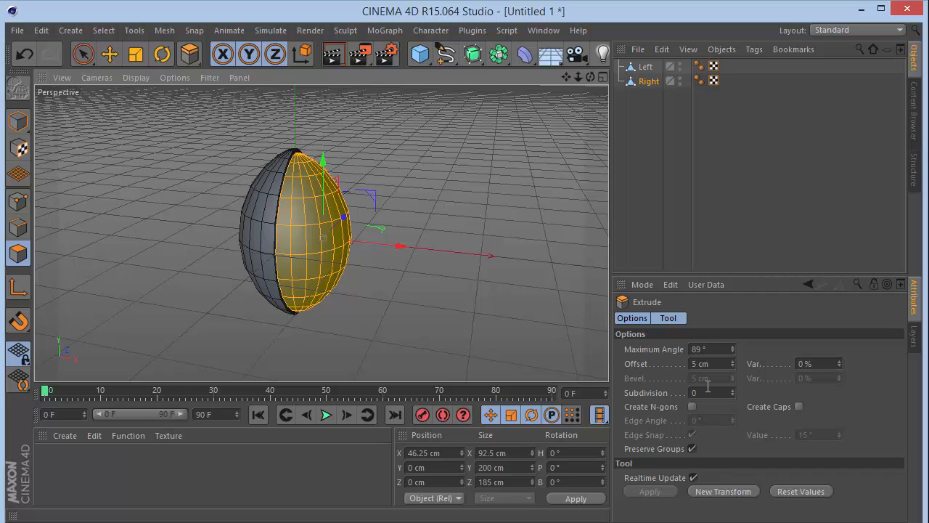
pyautogui.click(722, 113)
# Step: Add a Subdivision Surface and make both the Left and Right halves its children
pyautogui.moveTo(591, 77); pyautogui.dragTo(565, 77)
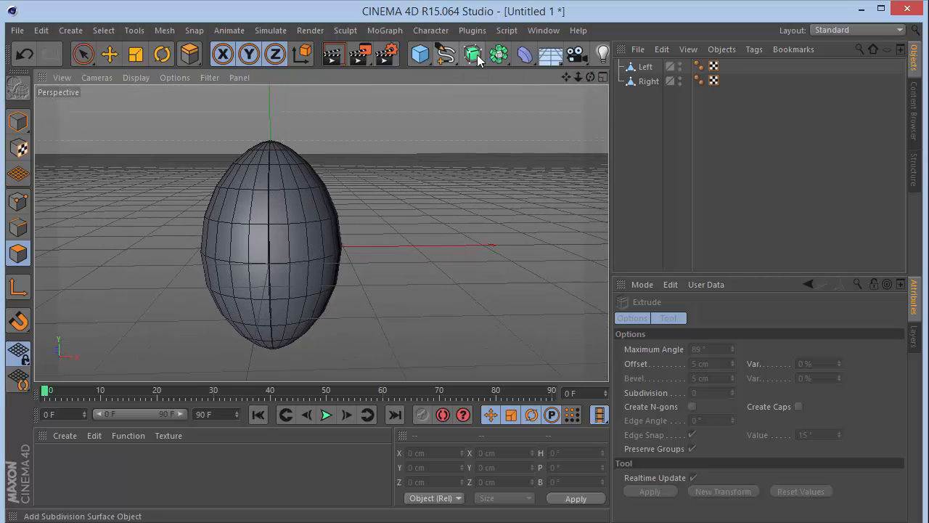
pyautogui.moveTo(472, 54); pyautogui.dragTo(554, 75)
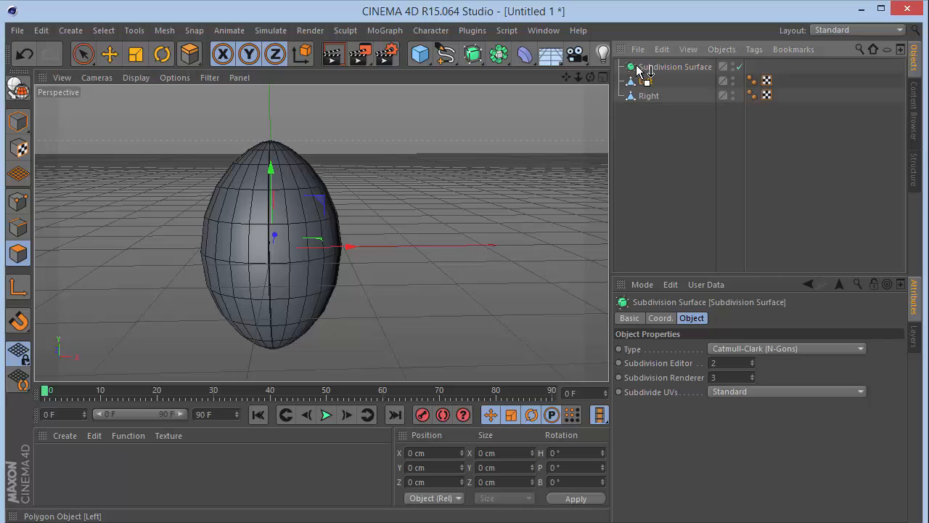
pyautogui.click(651, 81)
pyautogui.keyDown('shift'); pyautogui.click(648, 96); pyautogui.keyUp('shift')
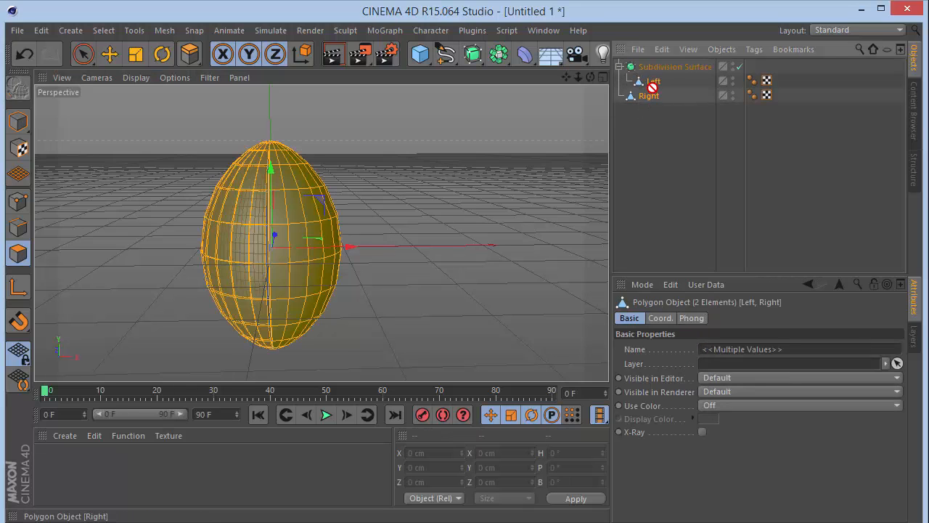
pyautogui.click(647, 133)
pyautogui.click(649, 96)
pyautogui.click(648, 146)
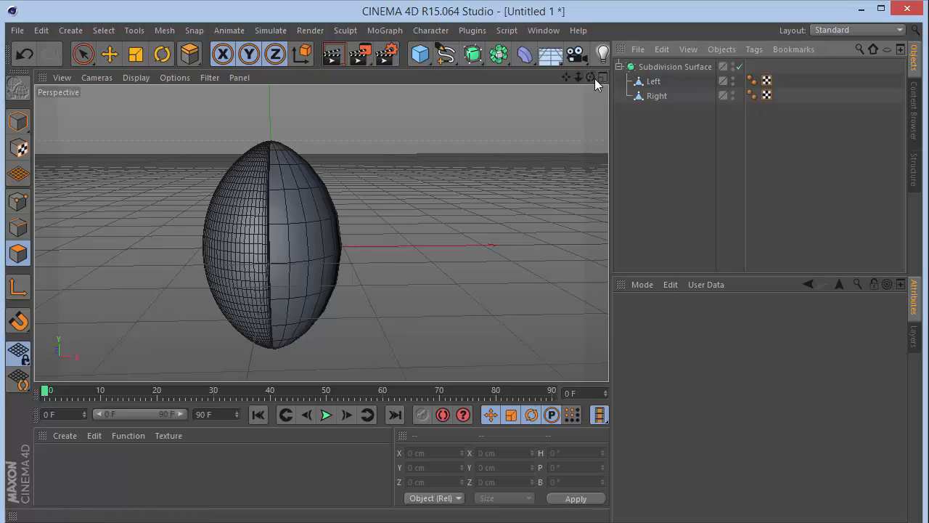
# Step: Group the Left and Right halves in a null inside the Subdivision Surface so both get smoothed
pyautogui.moveTo(591, 77); pyautogui.dragTo(559, 81)
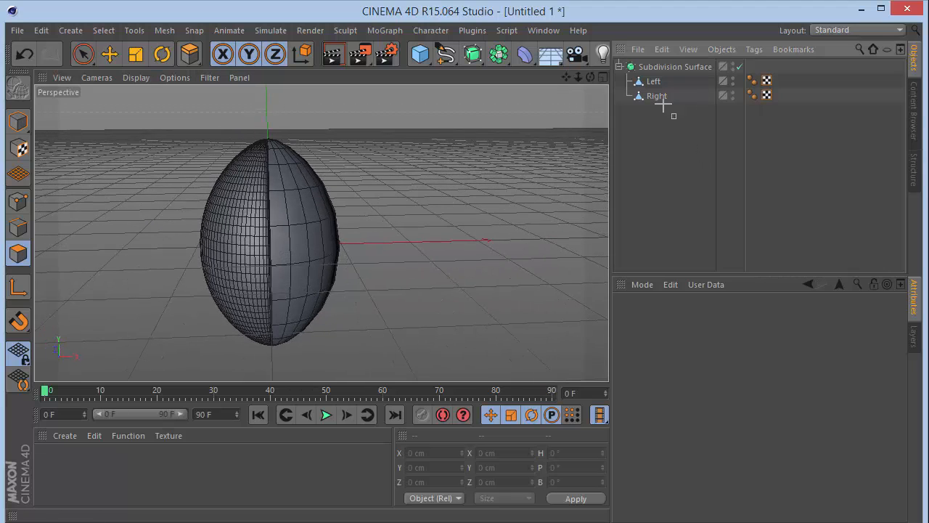
pyautogui.click(653, 81)
pyautogui.keyDown('shift'); pyautogui.click(656, 96); pyautogui.keyUp('shift')
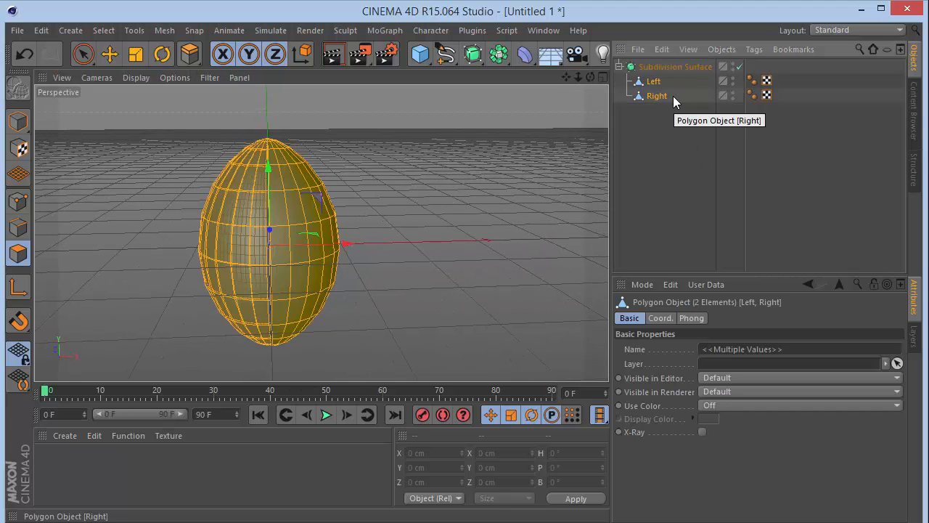
pyautogui.hotkey('alt', 'g')
pyautogui.click(670, 128)
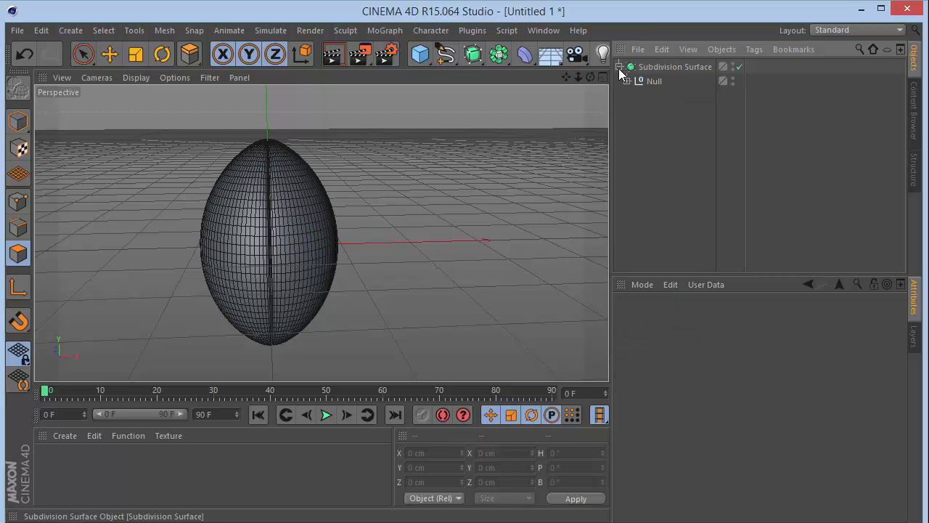
# Step: Display the perspective view shaded without lines, check the seam from another angle, and activate Live Selection
pyautogui.click(142, 78)
pyautogui.click(147, 95)
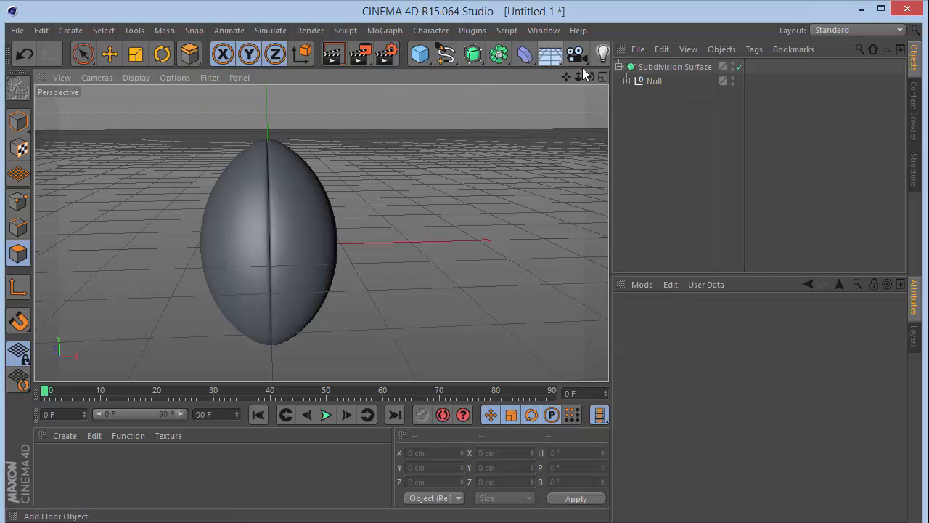
pyautogui.moveTo(591, 77); pyautogui.dragTo(592, 44)
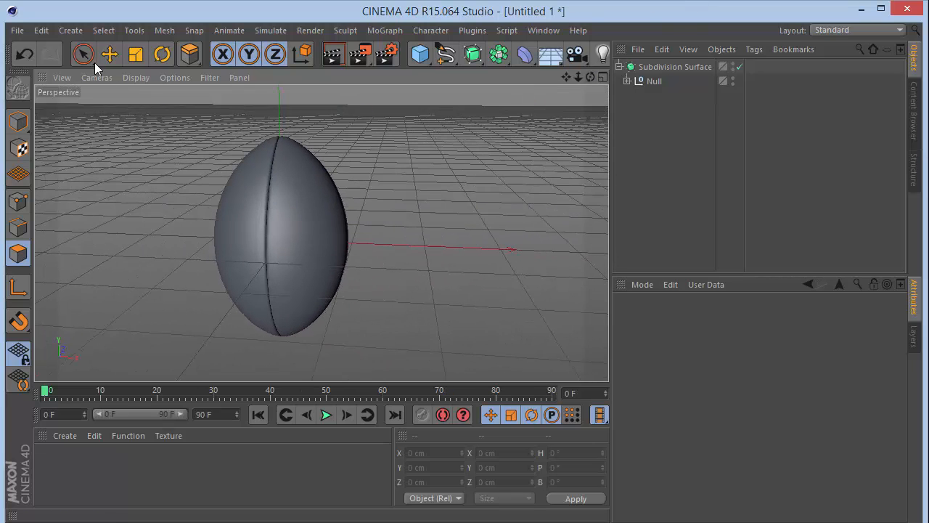
pyautogui.moveTo(83, 54); pyautogui.dragTo(127, 74)
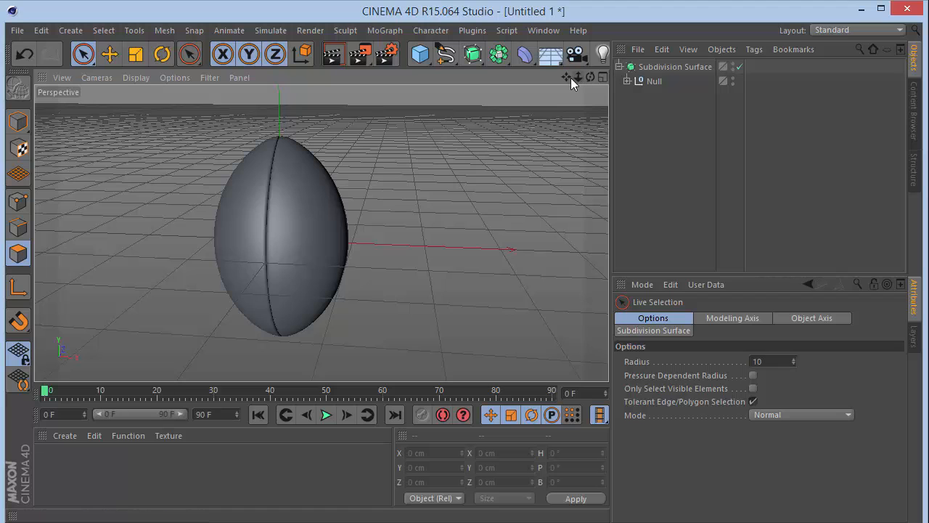
pyautogui.moveTo(570, 78); pyautogui.dragTo(628, 59)
# Step: Select the Left half inside the null in Model mode and disable the Subdivision Surface
pyautogui.click(619, 67)
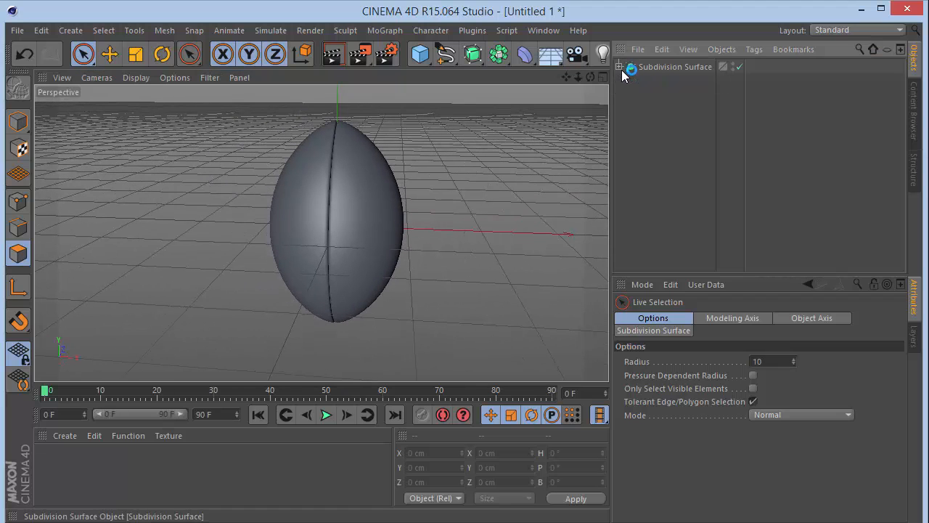
pyautogui.click(638, 80)
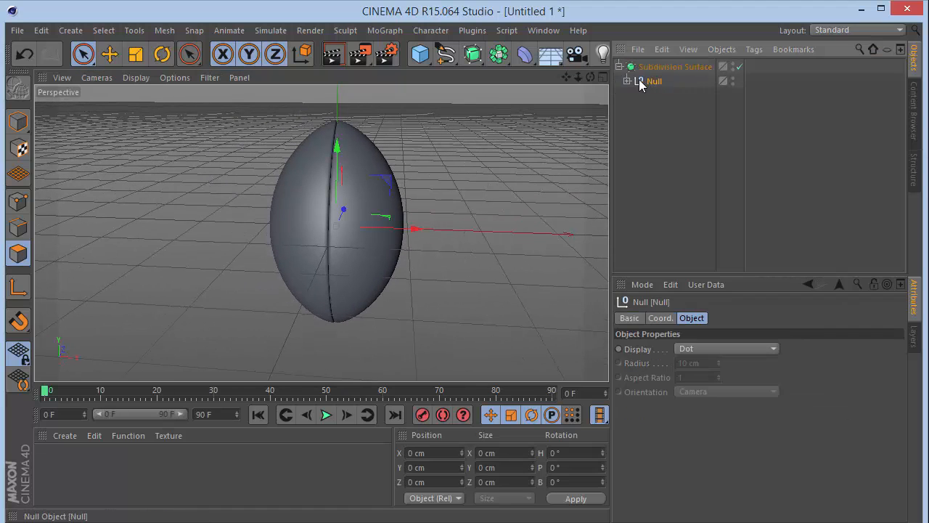
pyautogui.click(627, 81)
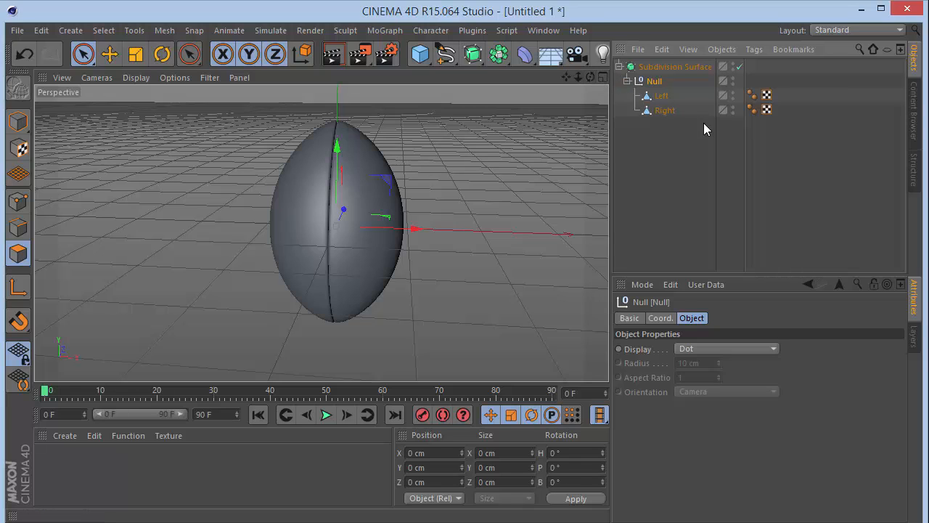
pyautogui.click(661, 95)
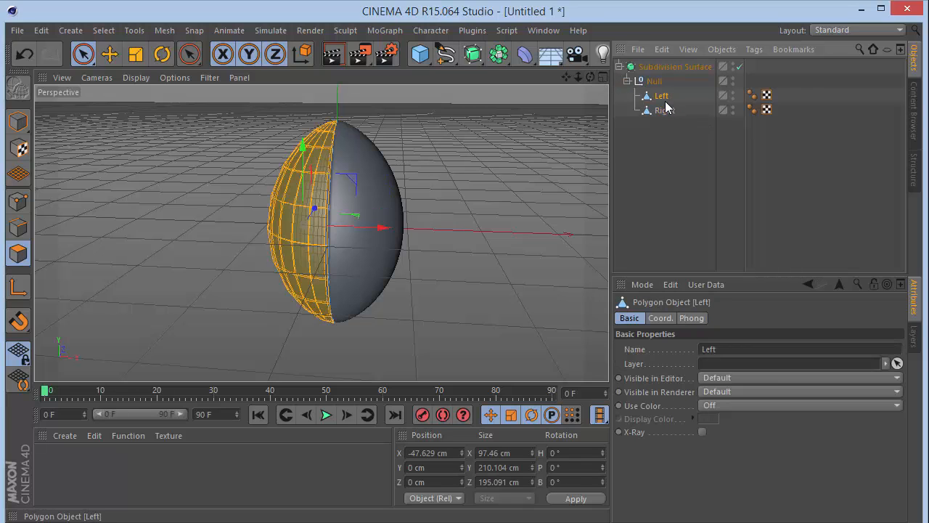
pyautogui.click(18, 121)
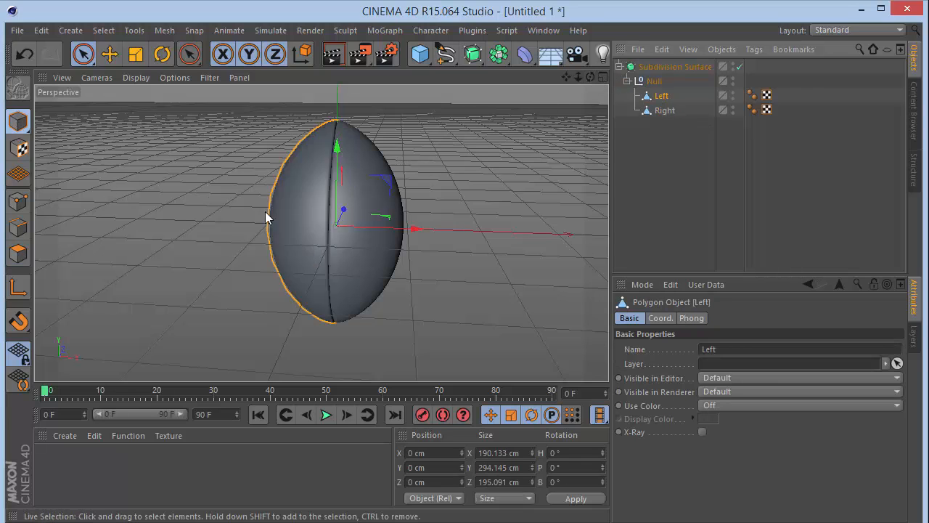
pyautogui.click(739, 66)
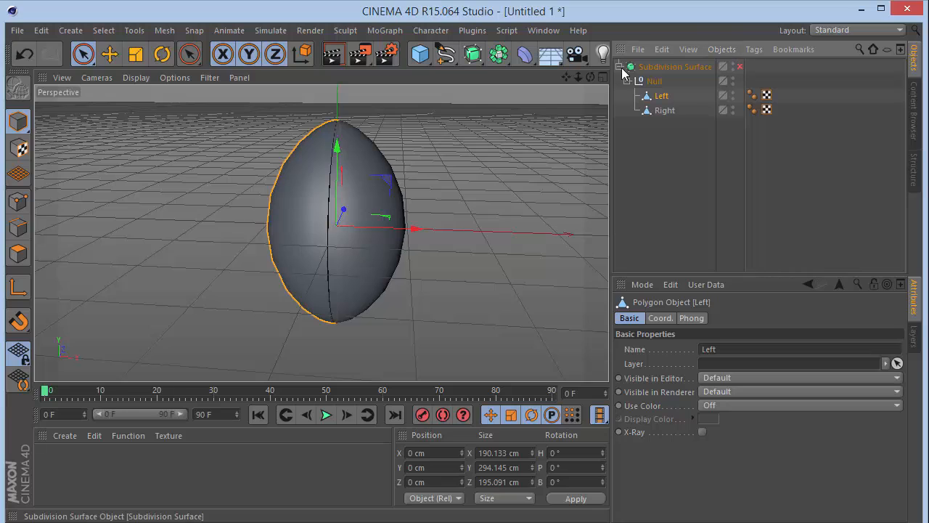
# Step: Hide the Right half in the editor and show the inside of the Left half in Polygon mode
pyautogui.doubleClick(733, 108)
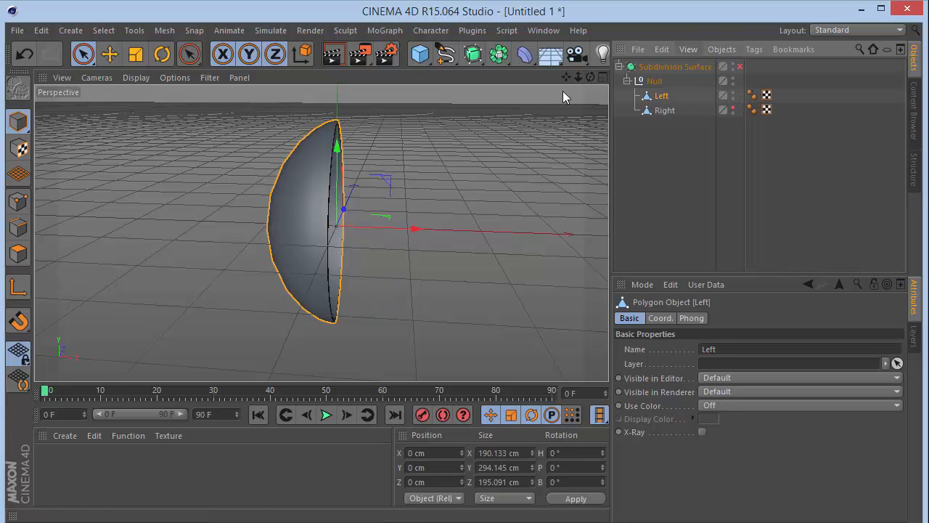
pyautogui.moveTo(590, 77)
pyautogui.mouseDown()
pyautogui.moveTo(610, 77)
pyautogui.moveTo(581, 79)
pyautogui.mouseUp()
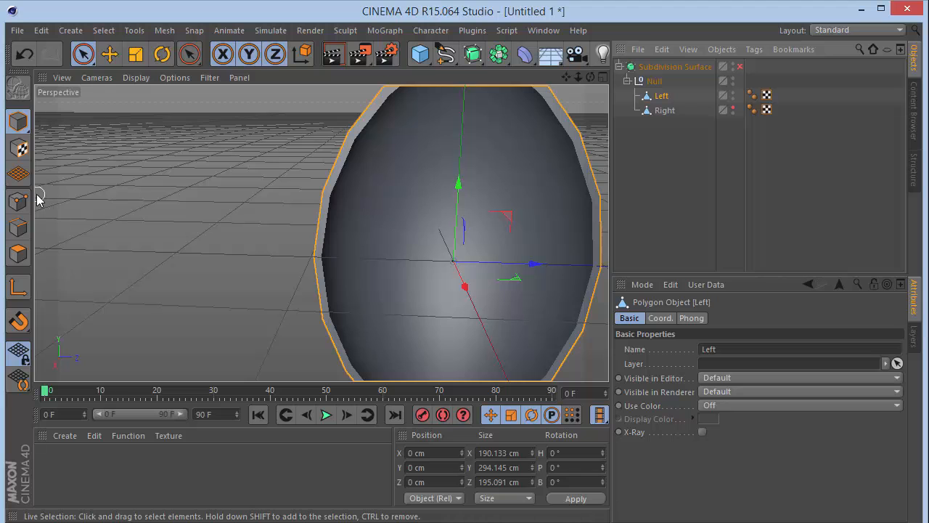
pyautogui.click(18, 253)
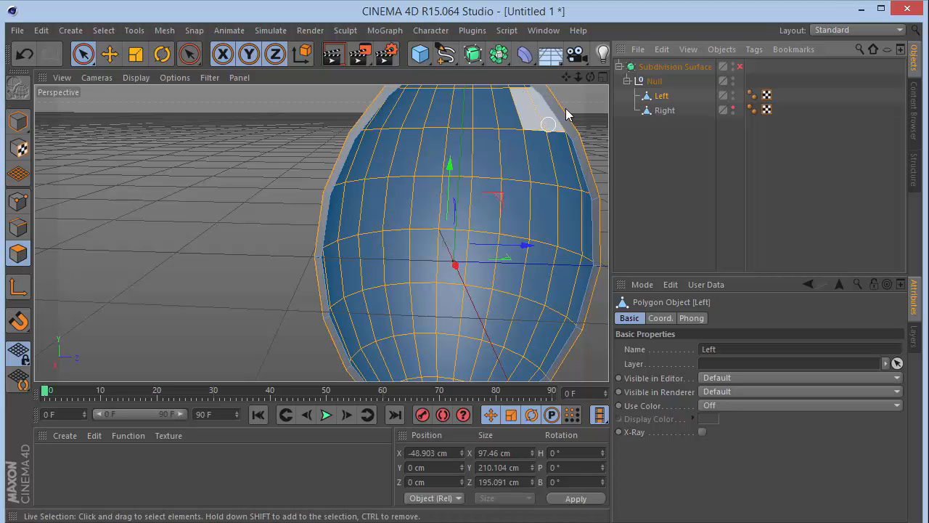
pyautogui.moveTo(577, 76); pyautogui.dragTo(603, 82)
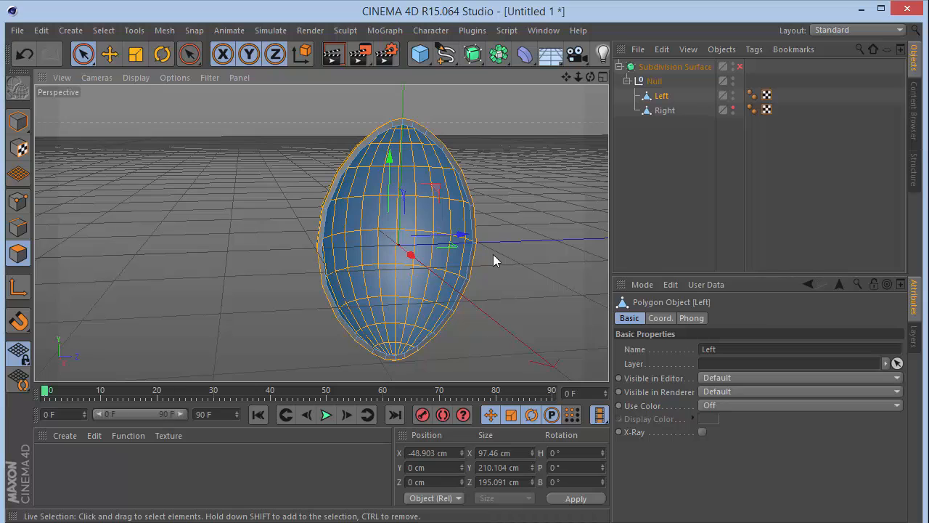
# Step: Set the Live Selection radius to 3 and restrict it to visible elements only, clearing the trial polygon selection
pyautogui.click(82, 54)
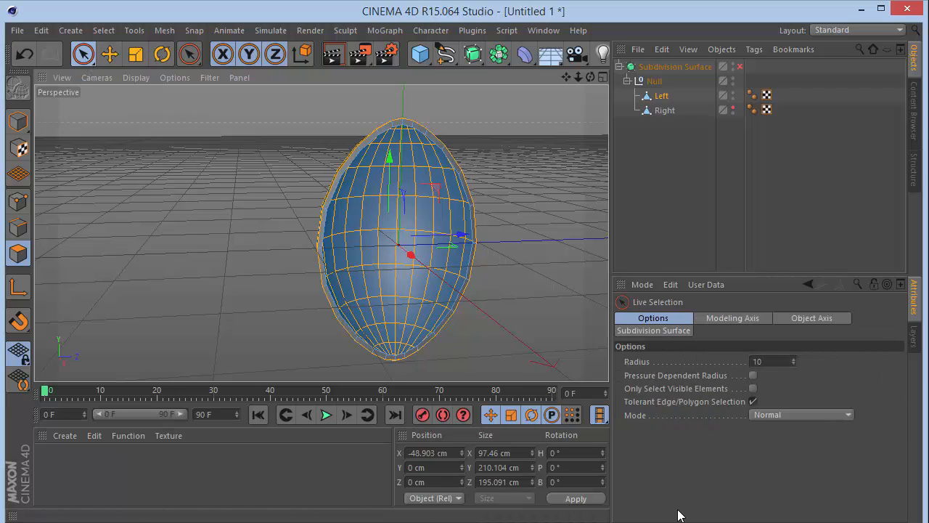
pyautogui.doubleClick(772, 361)
pyautogui.write('3')
pyautogui.press('Return')
pyautogui.moveTo(364, 368)
pyautogui.mouseDown()
pyautogui.moveTo(370, 336)
pyautogui.moveTo(368, 349)
pyautogui.mouseUp()
pyautogui.scroll(5, 386, 361)
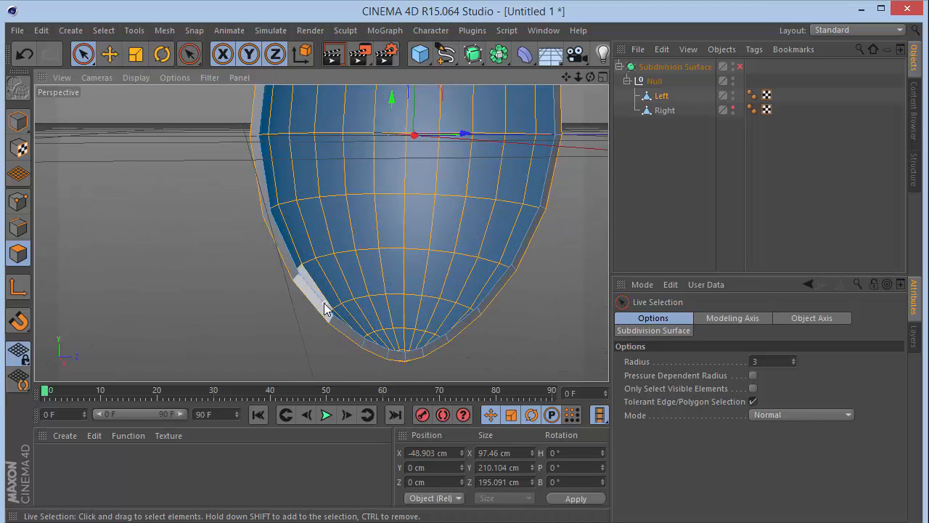
pyautogui.moveTo(322, 307); pyautogui.dragTo(302, 298)
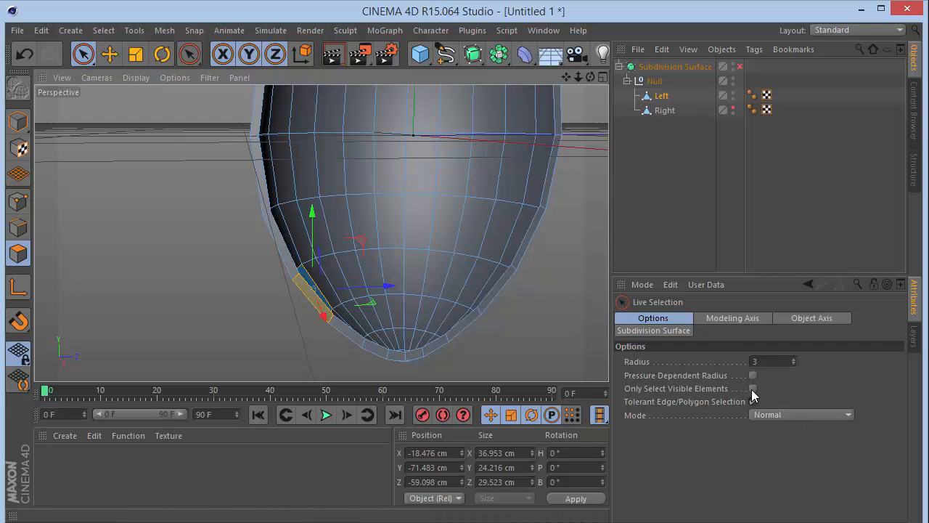
pyautogui.click(753, 389)
pyautogui.click(290, 318)
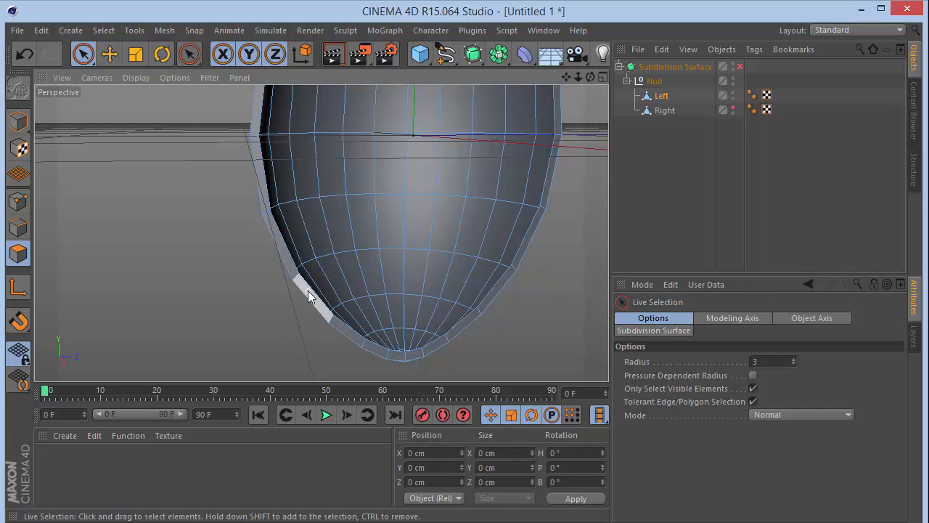
# Step: Select the narrow rim polygons along one side of the Left half's opening
pyautogui.moveTo(308, 291)
pyautogui.mouseDown()
pyautogui.moveTo(312, 299)
pyautogui.moveTo(263, 194)
pyautogui.moveTo(259, 109)
pyautogui.mouseUp()
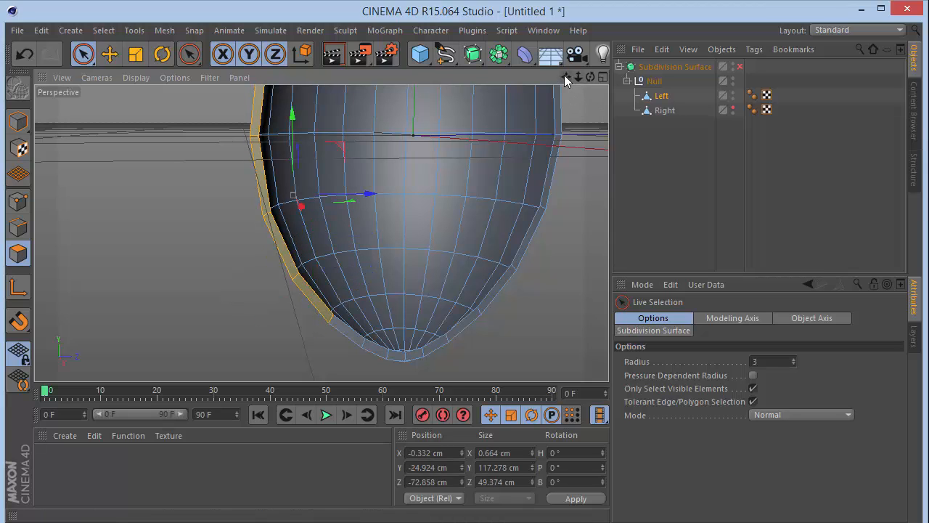
pyautogui.moveTo(566, 76); pyautogui.dragTo(554, 279)
pyautogui.moveTo(226, 270)
pyautogui.mouseDown()
pyautogui.moveTo(255, 263)
pyautogui.moveTo(315, 152)
pyautogui.mouseUp()
pyautogui.moveTo(590, 76); pyautogui.dragTo(610, 138)
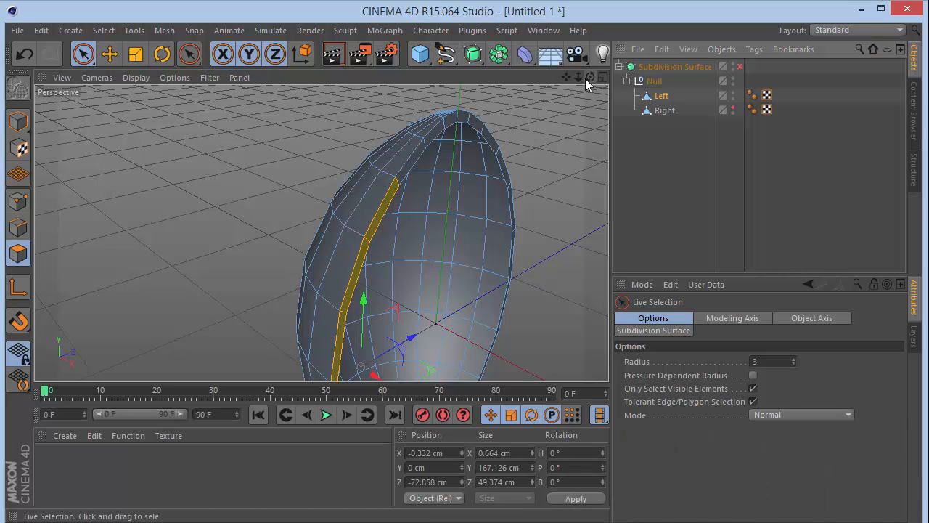
# Step: Select the run of outer rim edges along one side of the Left half in Edge mode
pyautogui.moveTo(567, 77); pyautogui.dragTo(549, 1)
pyautogui.click(18, 228)
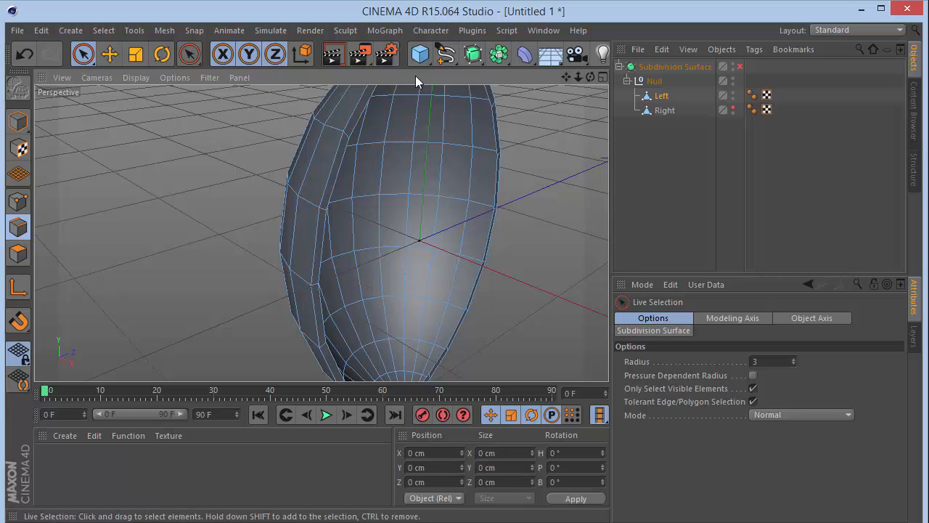
pyautogui.click(355, 113)
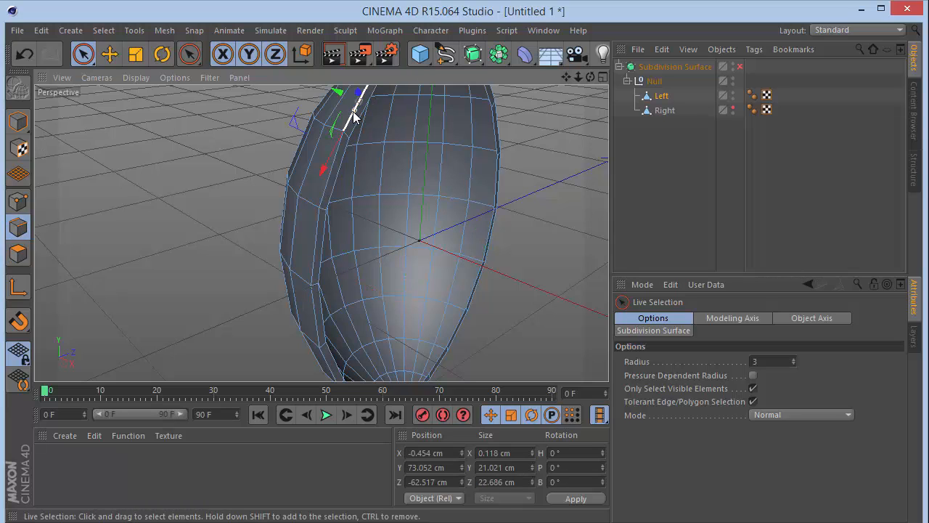
pyautogui.keyDown('shift'); pyautogui.click(328, 178); pyautogui.keyUp('shift')
pyautogui.keyDown('shift'); pyautogui.click(315, 250); pyautogui.keyUp('shift')
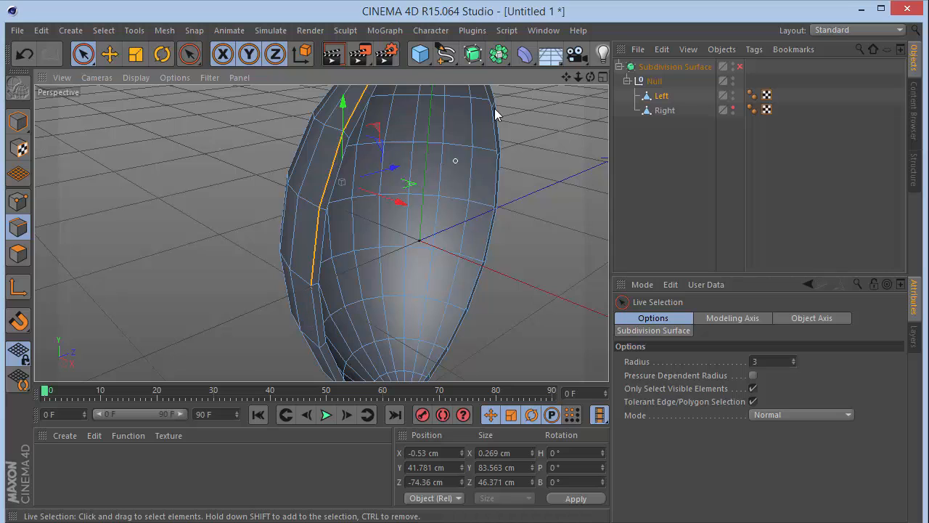
pyautogui.moveTo(567, 76); pyautogui.dragTo(570, 80)
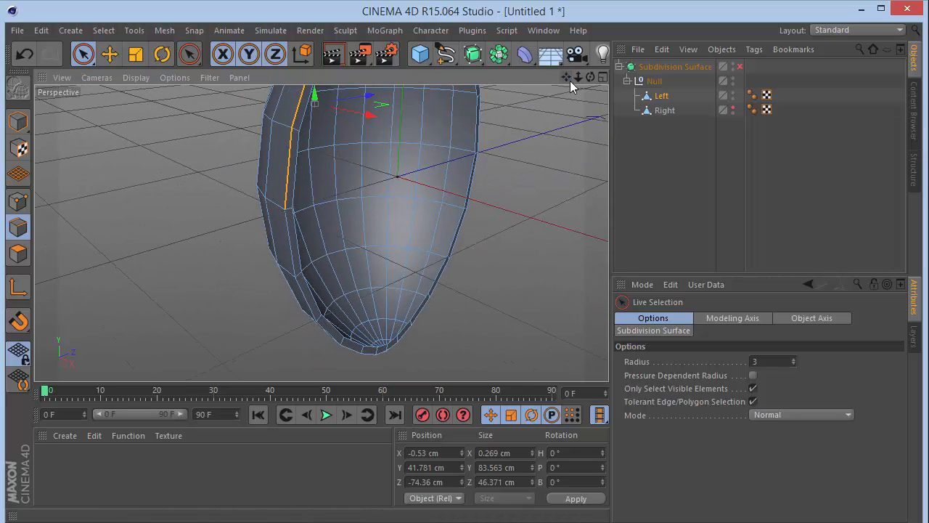
pyautogui.keyDown('shift'); pyautogui.click(306, 299); pyautogui.keyUp('shift')
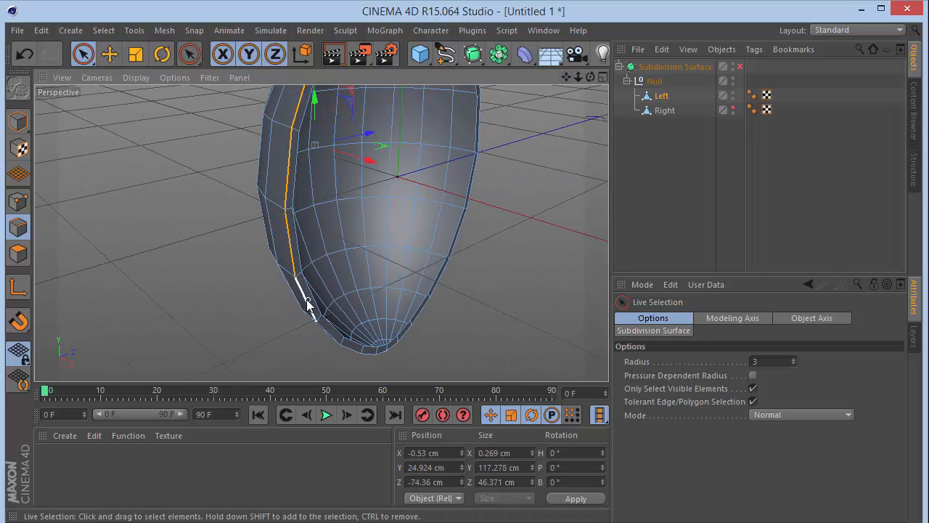
pyautogui.keyDown('shift'); pyautogui.click(331, 331); pyautogui.keyUp('shift')
pyautogui.moveTo(590, 76)
pyautogui.mouseDown()
pyautogui.moveTo(597, 101)
pyautogui.moveTo(594, 81)
pyautogui.moveTo(578, 82)
pyautogui.moveTo(590, 80)
pyautogui.mouseUp()
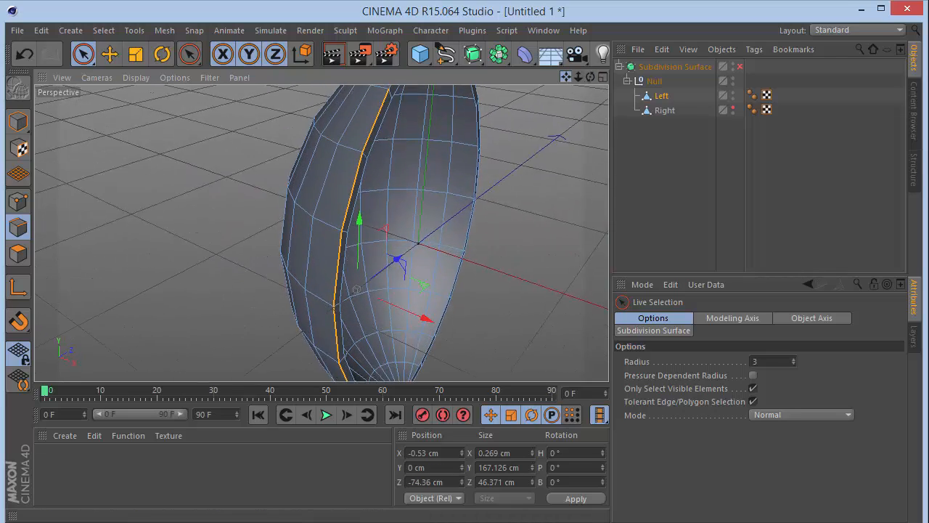
# Step: Convert the selected rim edges with Edge to Spline and move the new spline out of the hierarchy above the Subdivision Surface
pyautogui.click(160, 32)
pyautogui.moveTo(134, 32)
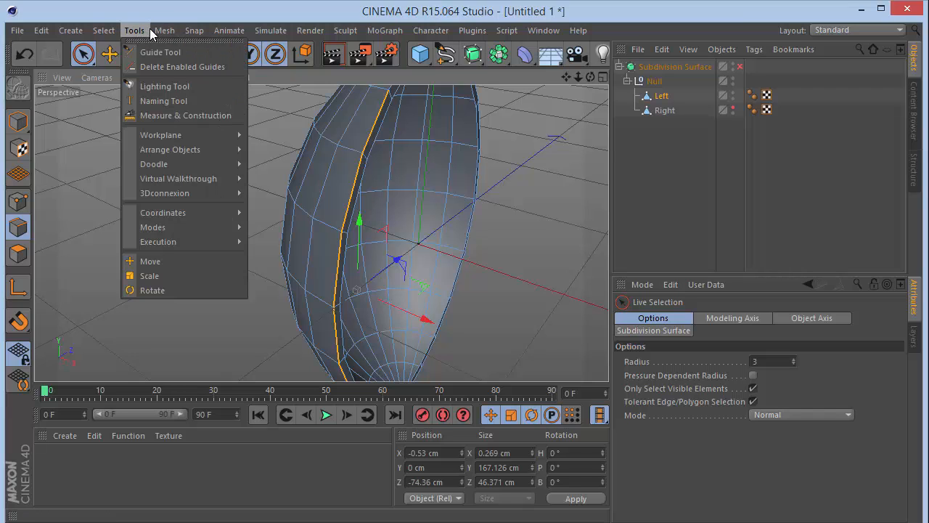
pyautogui.moveTo(168, 65)
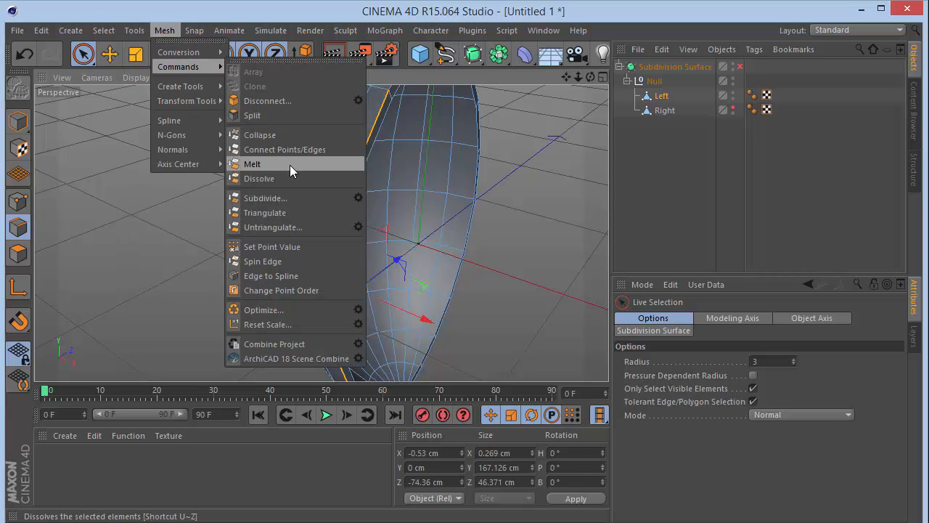
pyautogui.click(262, 276)
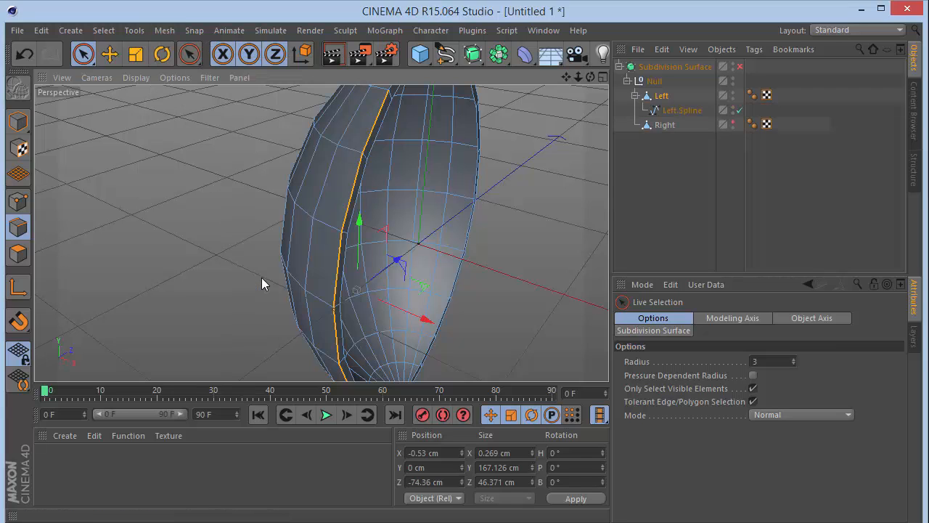
pyautogui.click(681, 112)
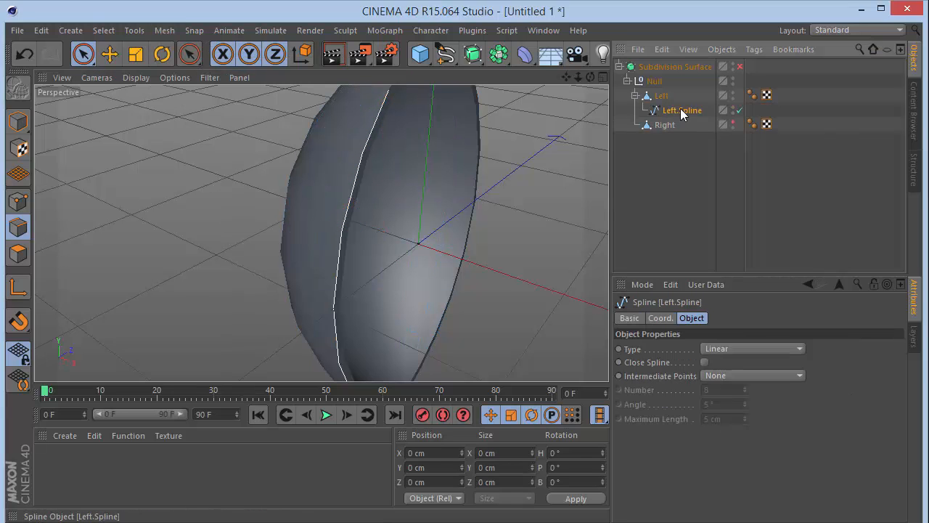
pyautogui.moveTo(676, 80); pyautogui.dragTo(667, 63)
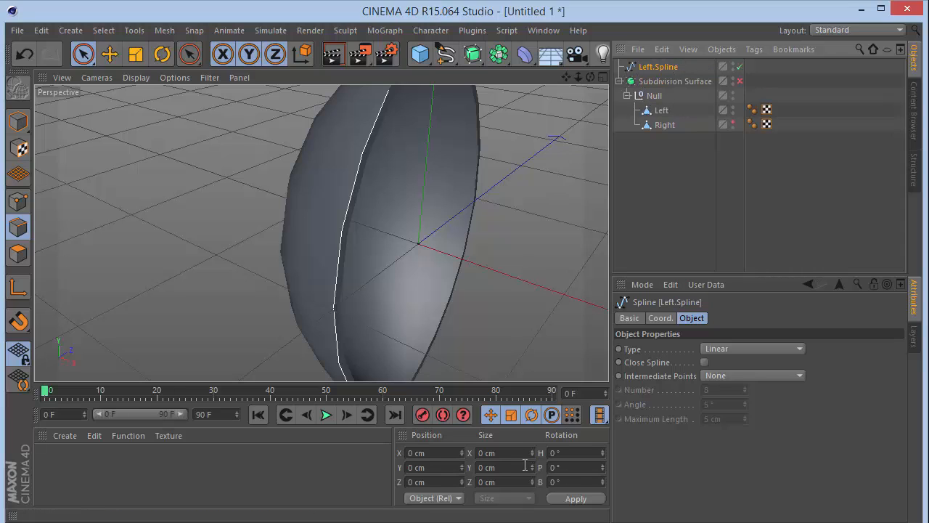
# Step: Offset the extracted spline from the shell in Model mode to a Z position of -5 cm
pyautogui.click(18, 121)
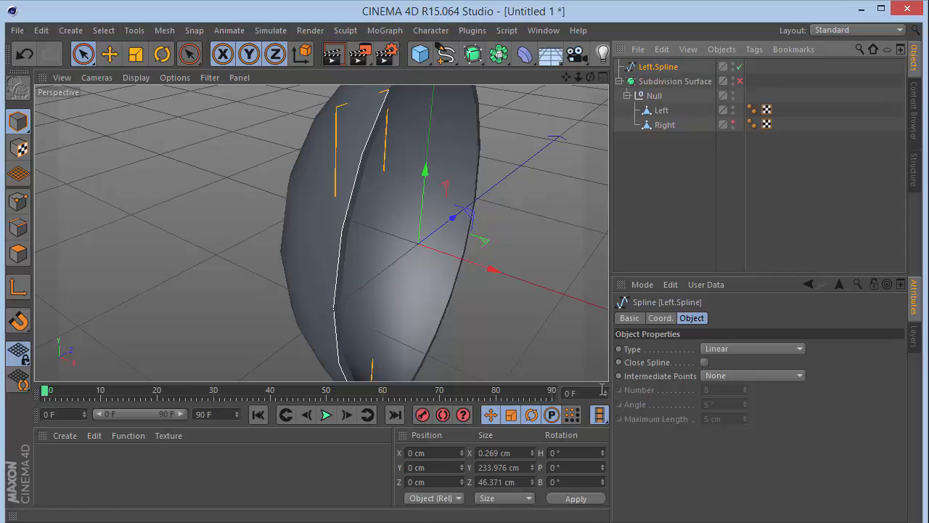
pyautogui.moveTo(591, 77); pyautogui.dragTo(534, 93)
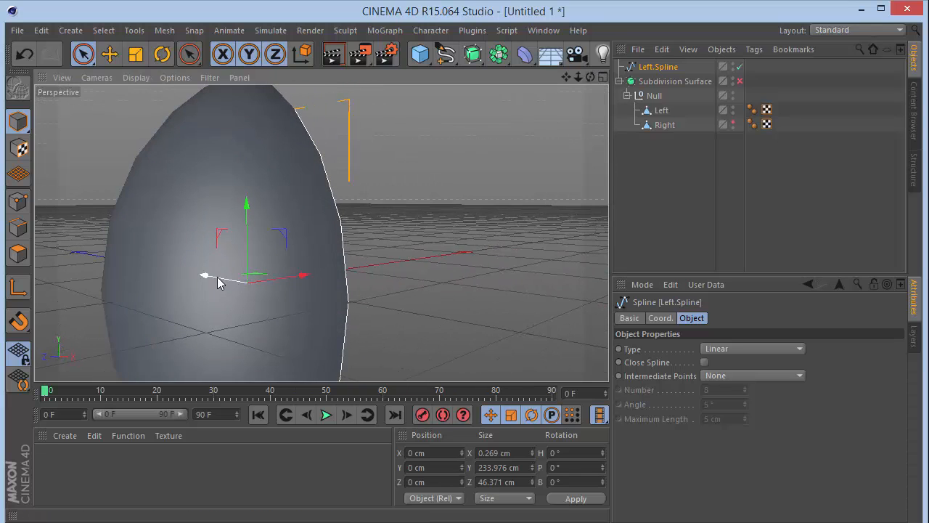
pyautogui.moveTo(213, 276); pyautogui.dragTo(223, 284)
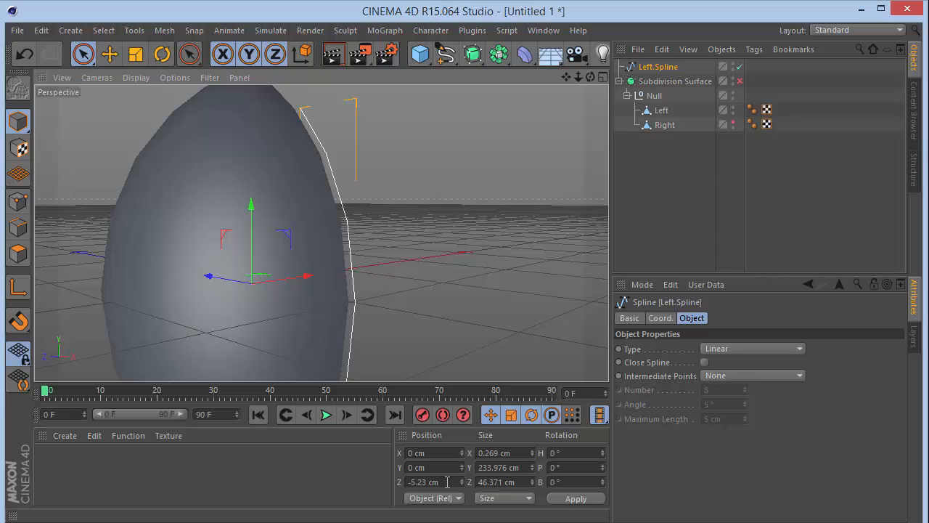
pyautogui.click(447, 481)
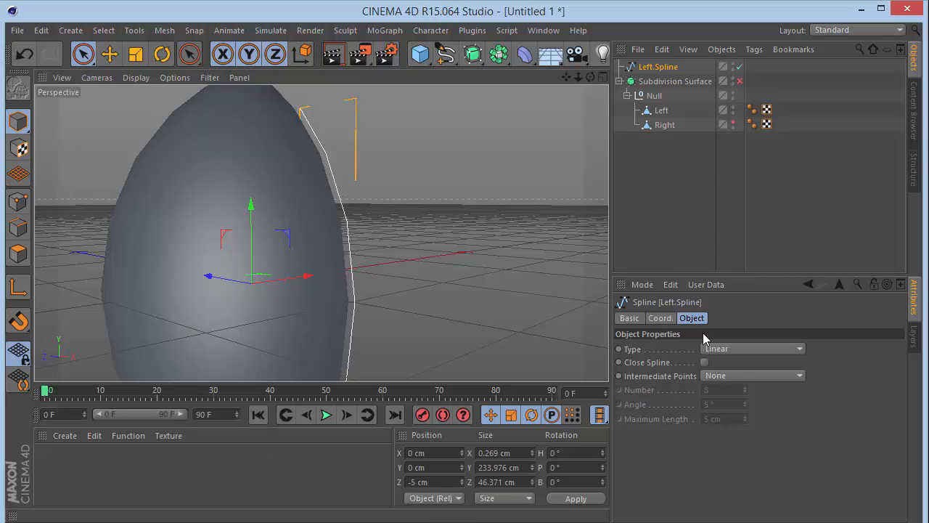
# Step: Set the spline's type to Bezier and its intermediate points to Natural
pyautogui.click(742, 347)
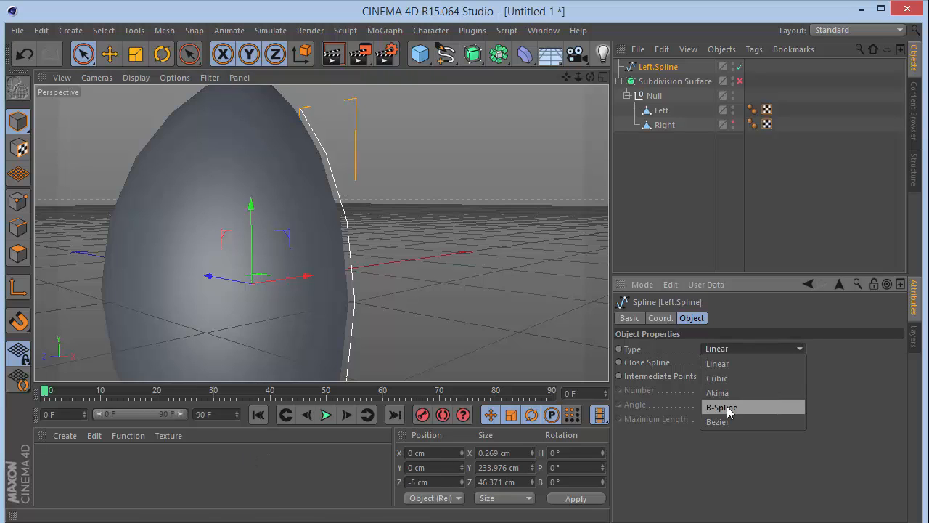
pyautogui.click(724, 421)
pyautogui.click(733, 374)
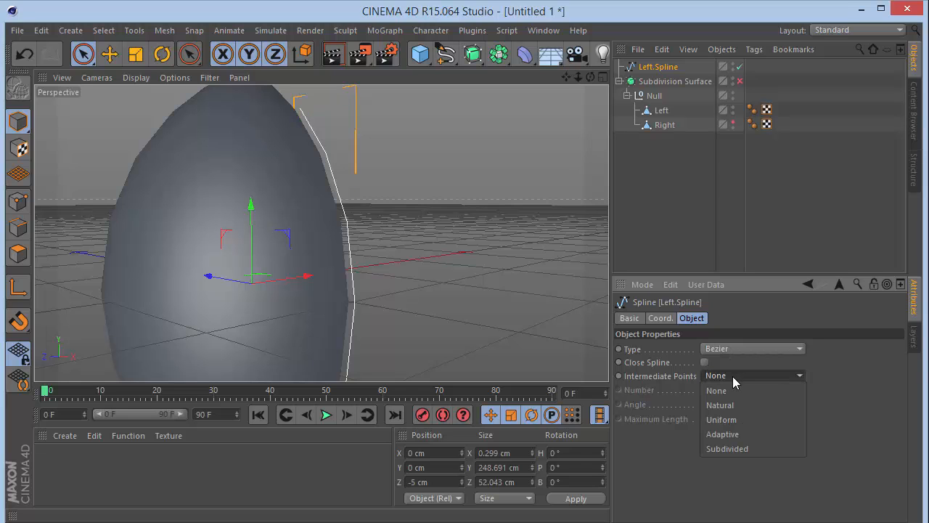
pyautogui.click(732, 407)
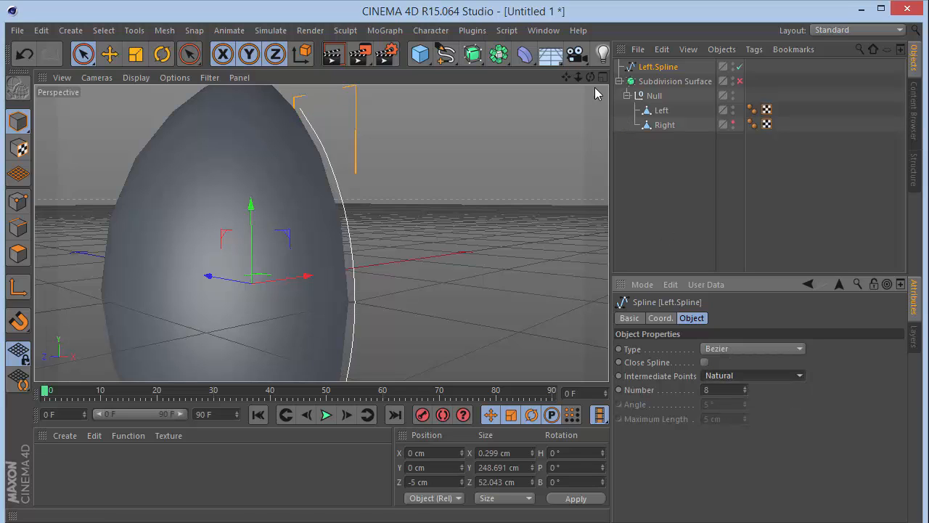
# Step: Add a new point near the upper end and another near the lower end of the spline with Create Point
pyautogui.moveTo(591, 77); pyautogui.dragTo(534, 81)
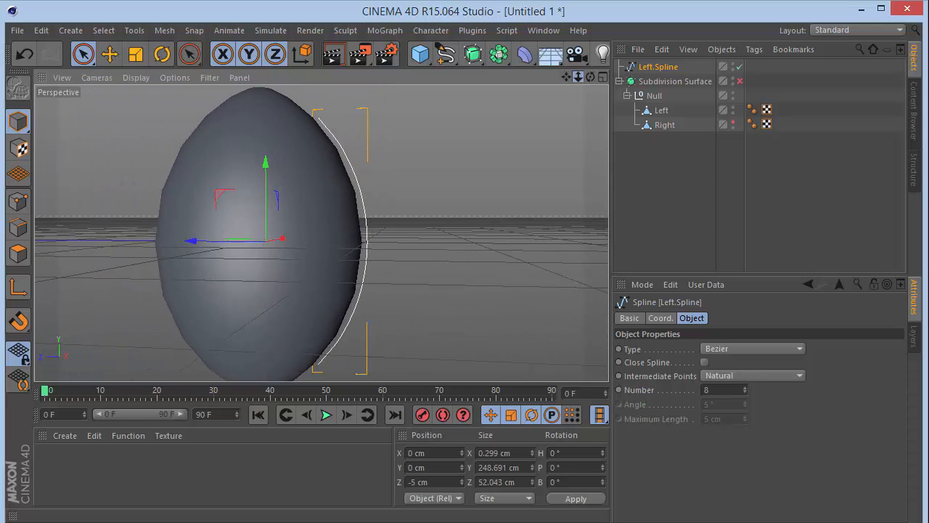
pyautogui.press('F3')
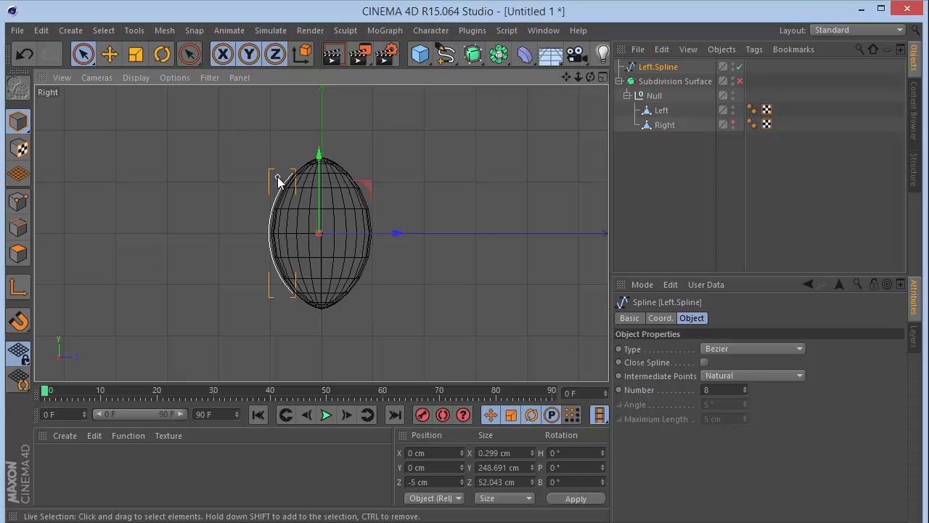
pyautogui.press('F4')
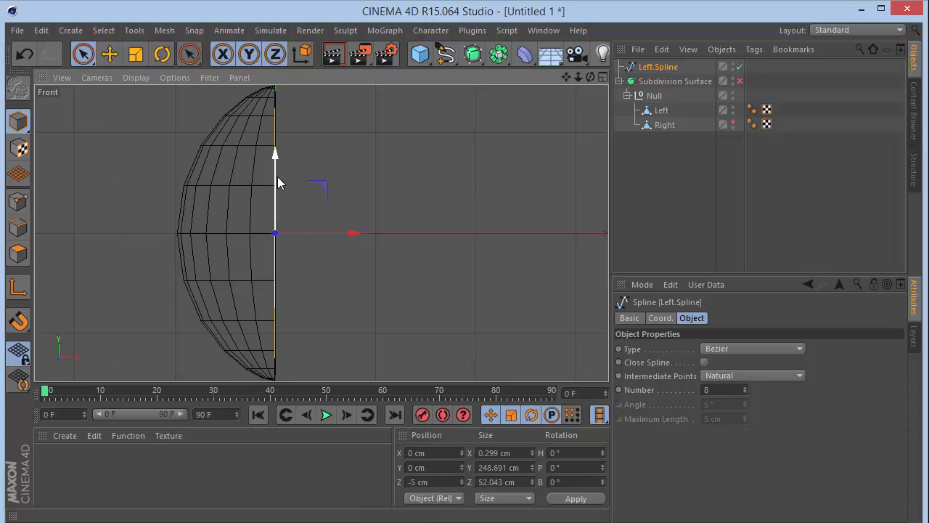
pyautogui.press('F3')
pyautogui.scroll(5, 282, 183)
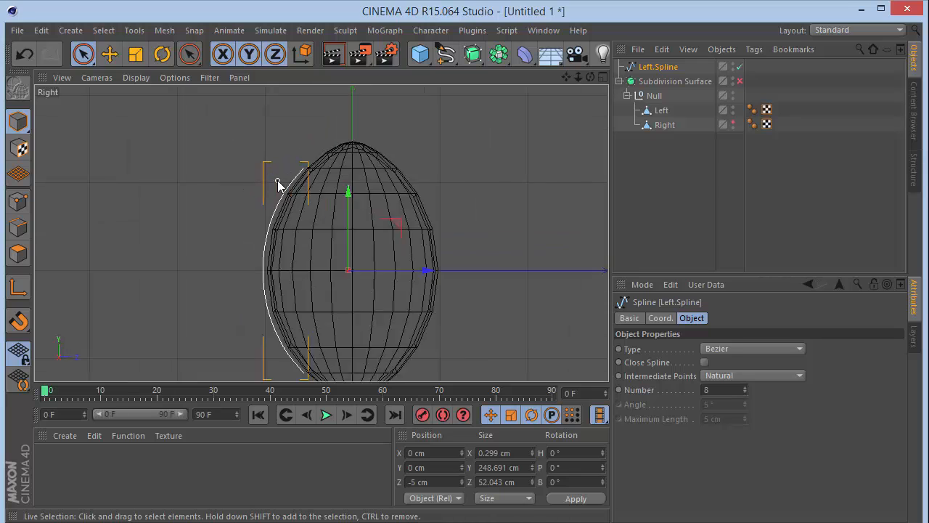
pyautogui.click(18, 201)
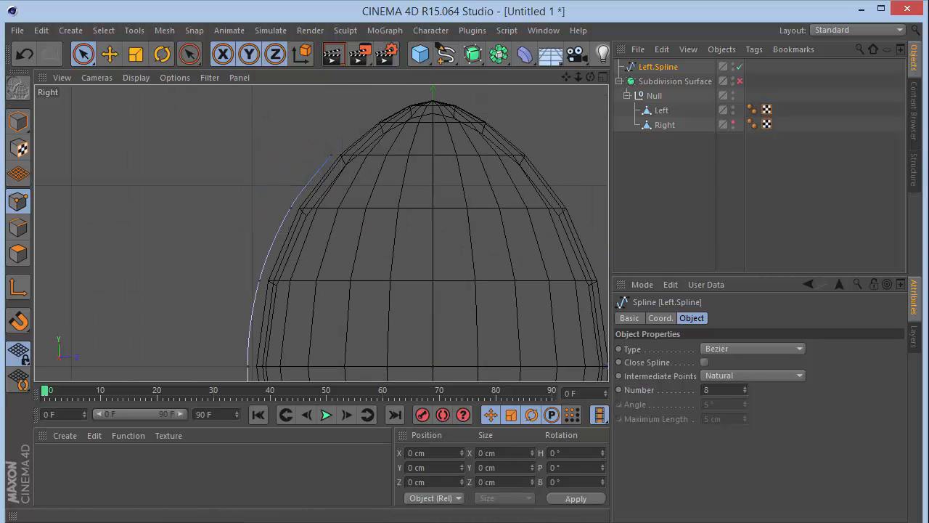
pyautogui.rightClick(236, 179)
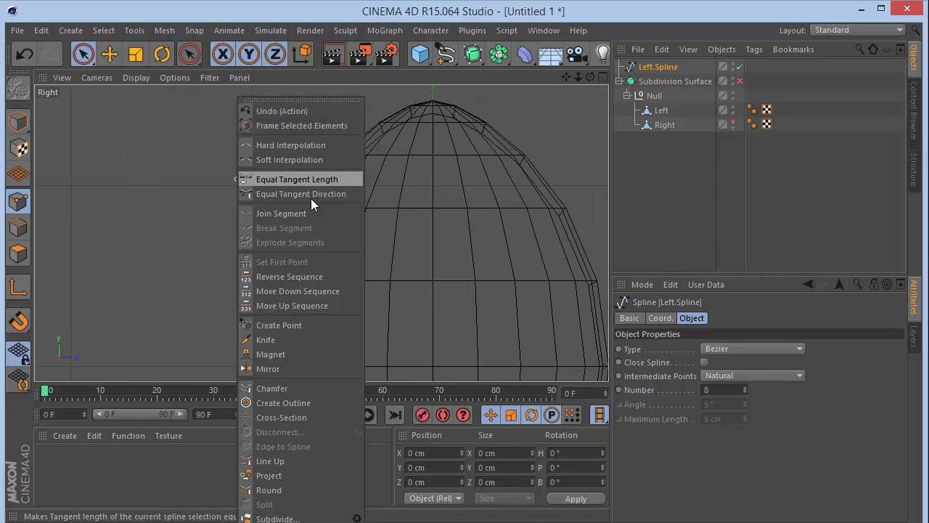
pyautogui.click(288, 324)
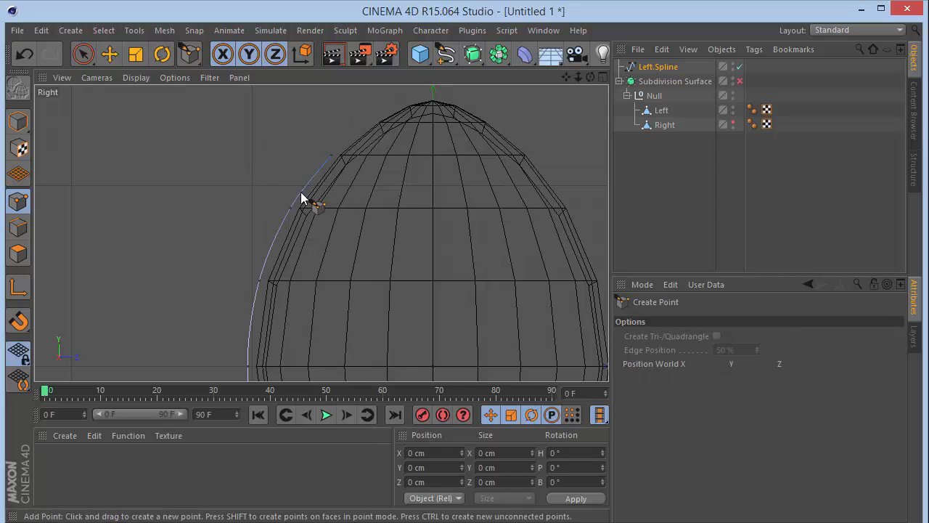
pyautogui.scroll(4, 301, 200)
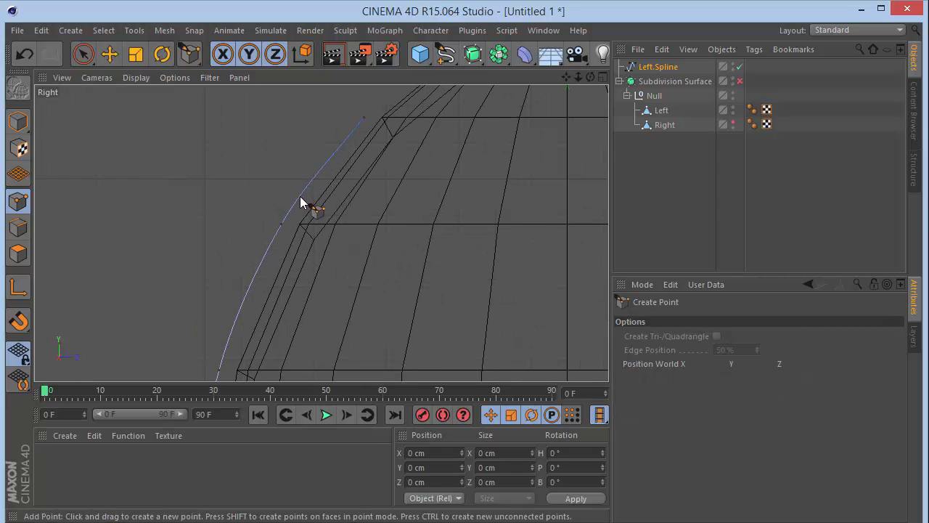
pyautogui.click(298, 200)
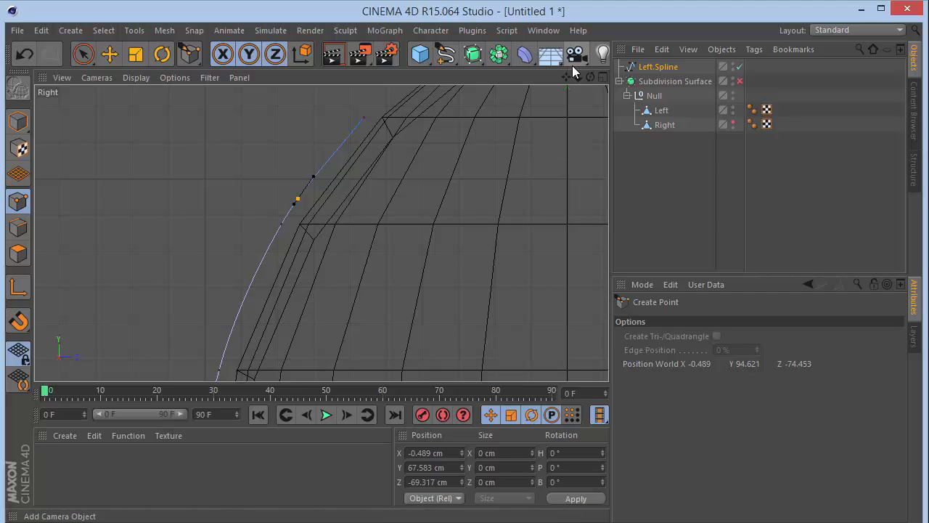
pyautogui.moveTo(566, 77); pyautogui.dragTo(561, 0)
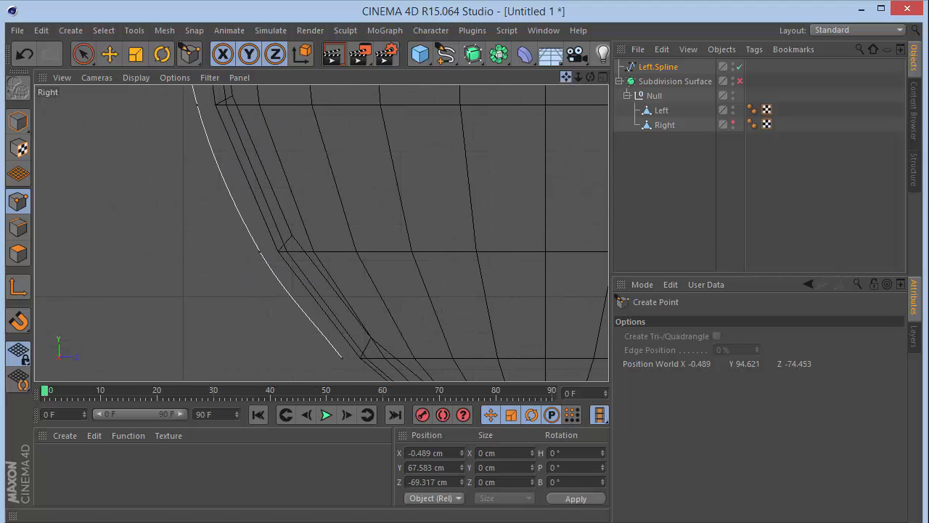
pyautogui.click(272, 271)
# Step: Move the spline's upper endpoint down into the shell using Live Selection with radius 10, and give it Hard Interpolation
pyautogui.moveTo(566, 77); pyautogui.dragTo(559, 522)
pyautogui.click(89, 54)
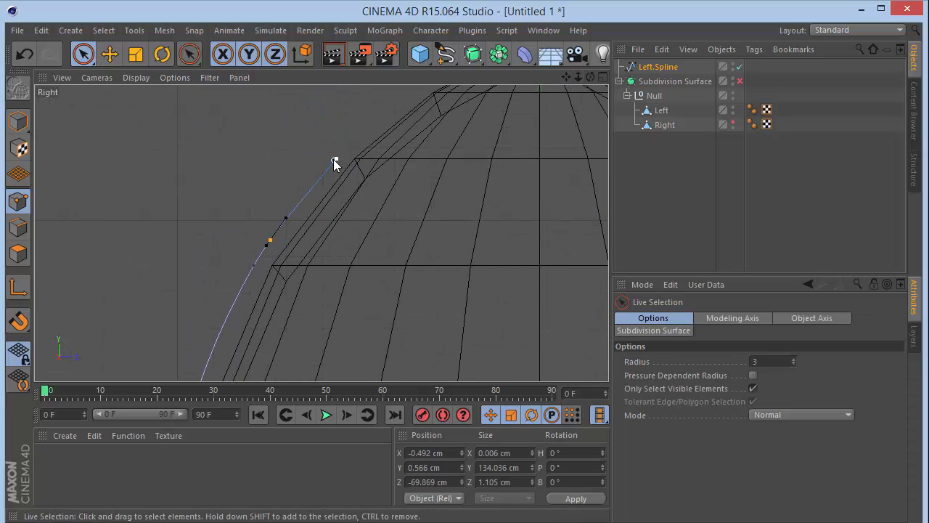
pyautogui.click(787, 362)
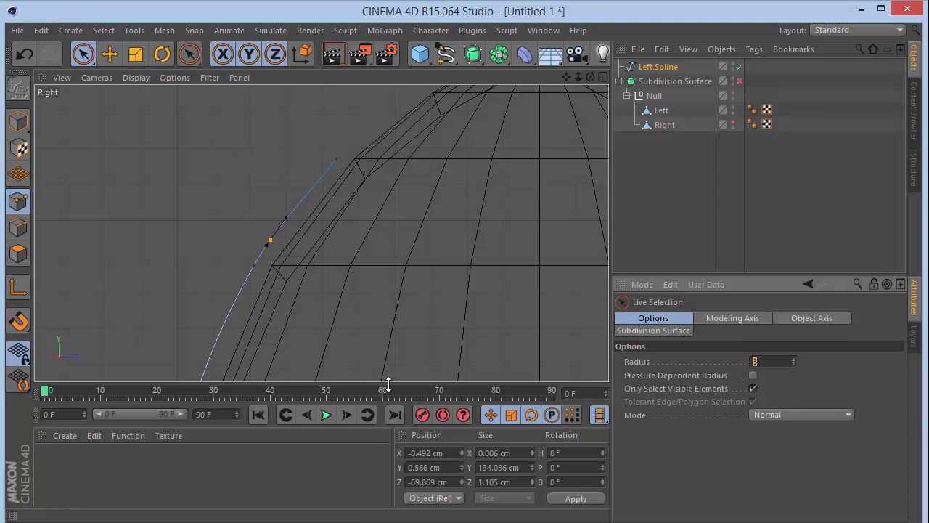
pyautogui.click(336, 158)
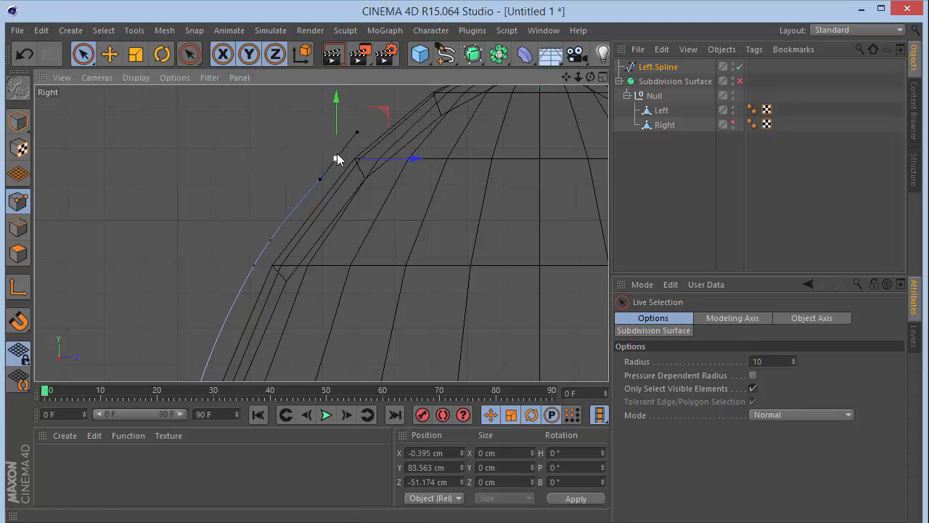
pyautogui.moveTo(338, 121); pyautogui.dragTo(341, 180)
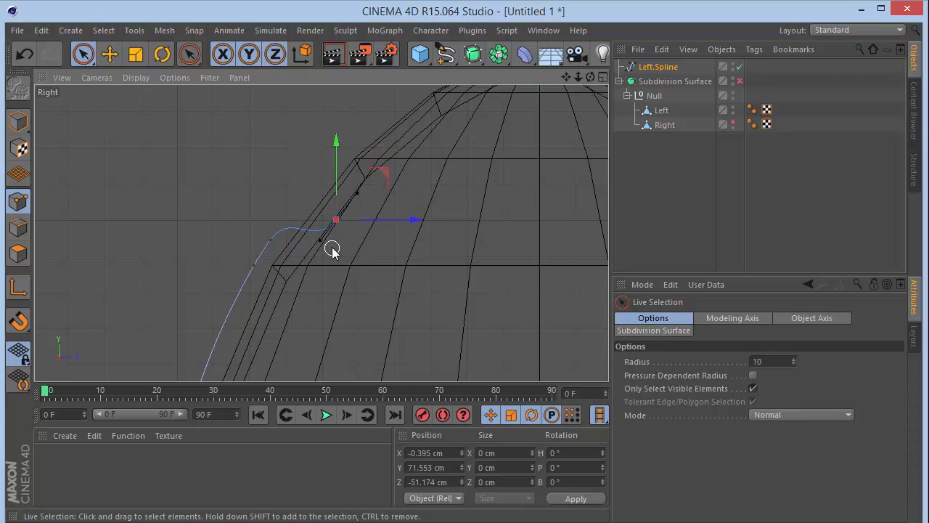
pyautogui.rightClick(446, 197)
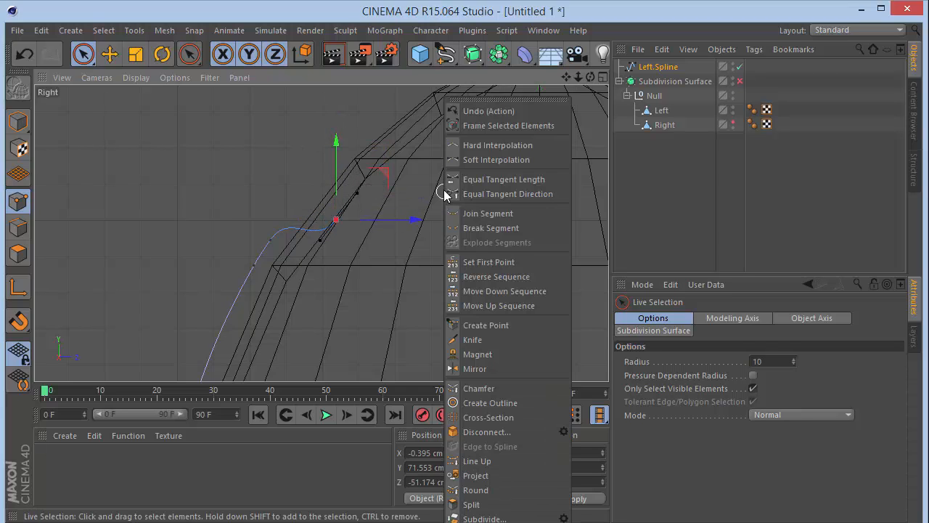
pyautogui.click(468, 146)
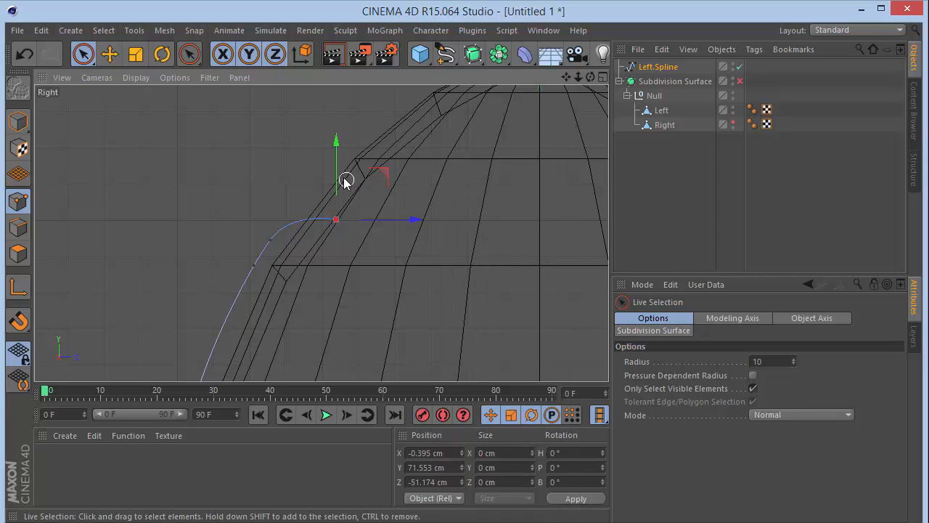
pyautogui.moveTo(342, 181); pyautogui.dragTo(339, 187)
# Step: Give the spline's lower endpoint Hard Interpolation and raise it into the shell to a Y position of about -69 cm
pyautogui.moveTo(564, 80); pyautogui.dragTo(559, 0)
pyautogui.click(298, 247)
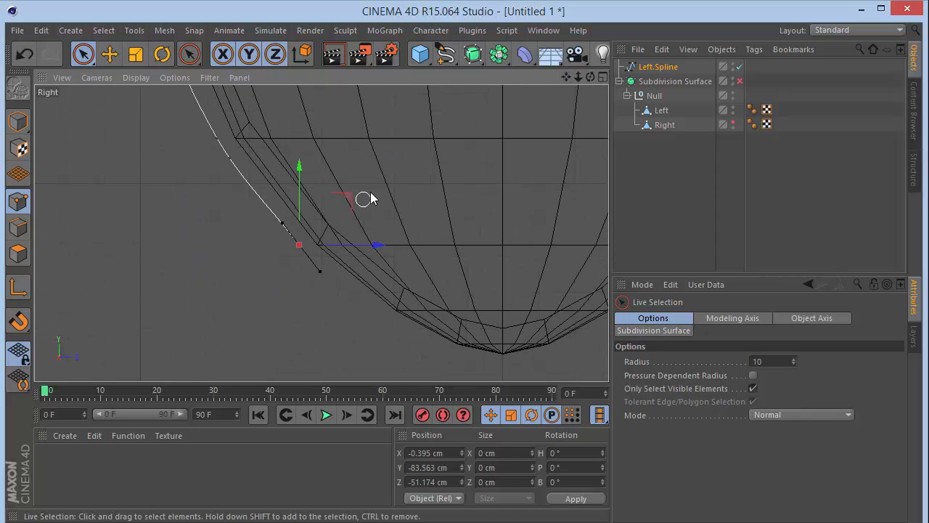
pyautogui.rightClick(371, 189)
pyautogui.click(424, 145)
pyautogui.moveTo(305, 187); pyautogui.dragTo(297, 114)
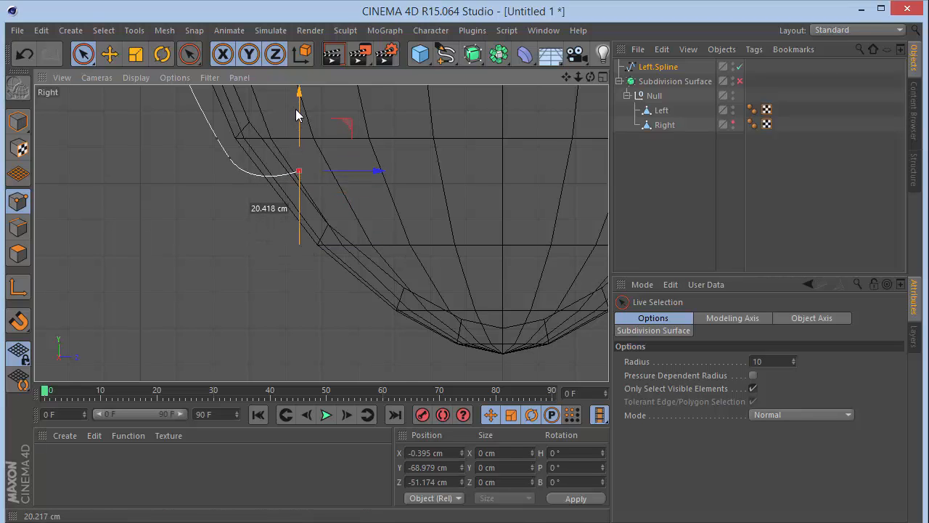
# Step: Make the Right half visible again and re-enable the Subdivision Surface in the perspective view
pyautogui.press('F1')
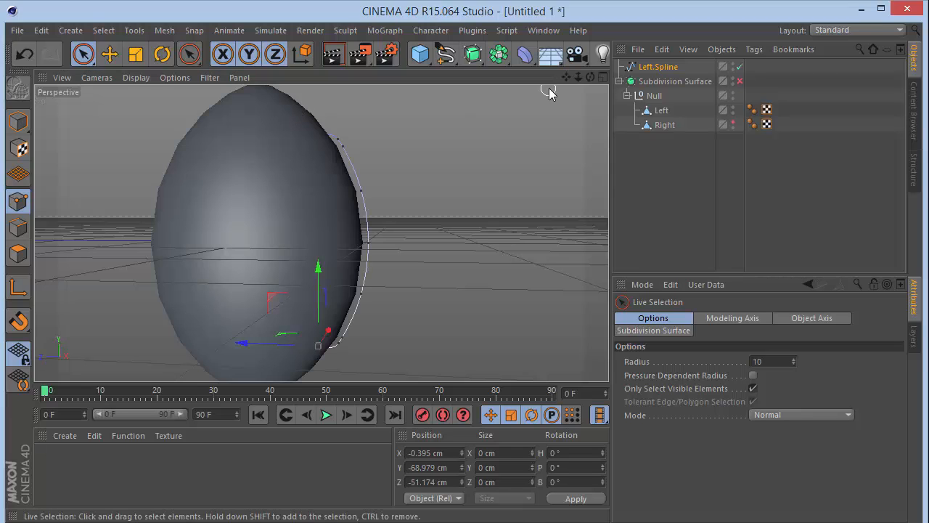
pyautogui.click(734, 122)
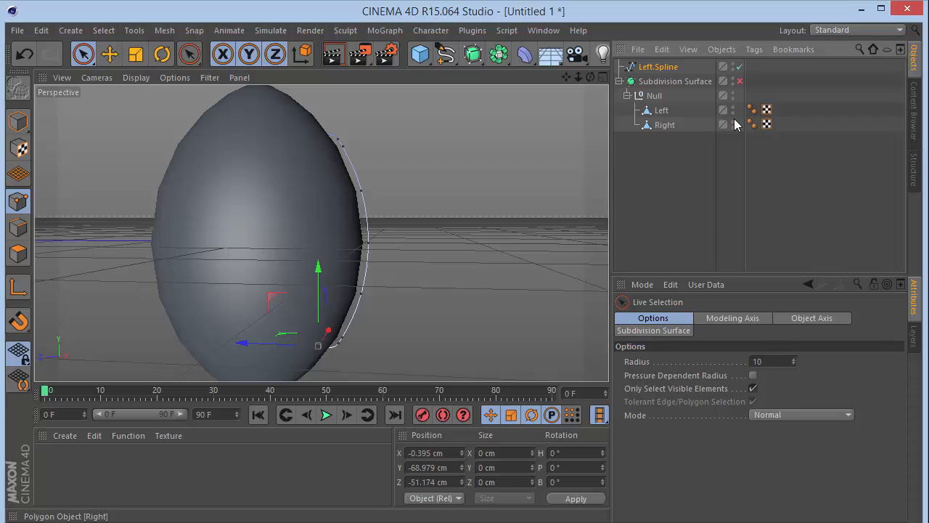
pyautogui.click(679, 175)
pyautogui.moveTo(591, 78)
pyautogui.mouseDown()
pyautogui.moveTo(508, 105)
pyautogui.moveTo(468, 79)
pyautogui.moveTo(541, 51)
pyautogui.moveTo(581, 56)
pyautogui.moveTo(590, 75)
pyautogui.moveTo(606, 77)
pyautogui.moveTo(533, 84)
pyautogui.moveTo(587, 80)
pyautogui.mouseUp()
pyautogui.click(739, 81)
# Step: Set the whole spline's Z position to -4 cm in Model mode and deselect it
pyautogui.click(654, 67)
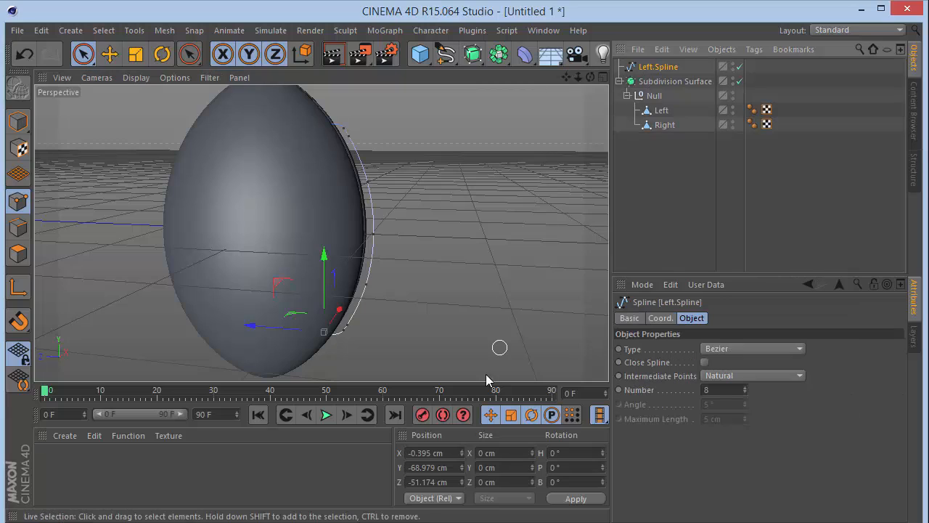
pyautogui.click(19, 121)
pyautogui.write('-4')
pyautogui.press('Return')
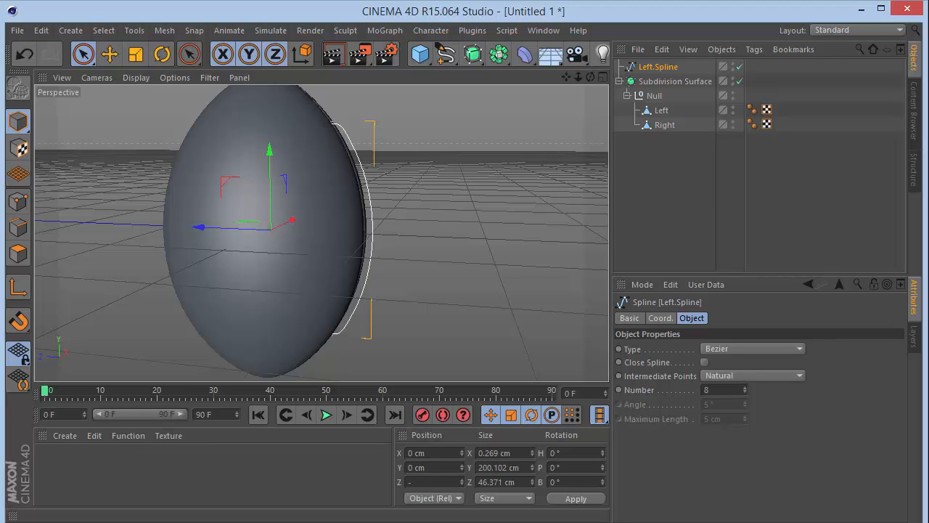
pyautogui.click(709, 196)
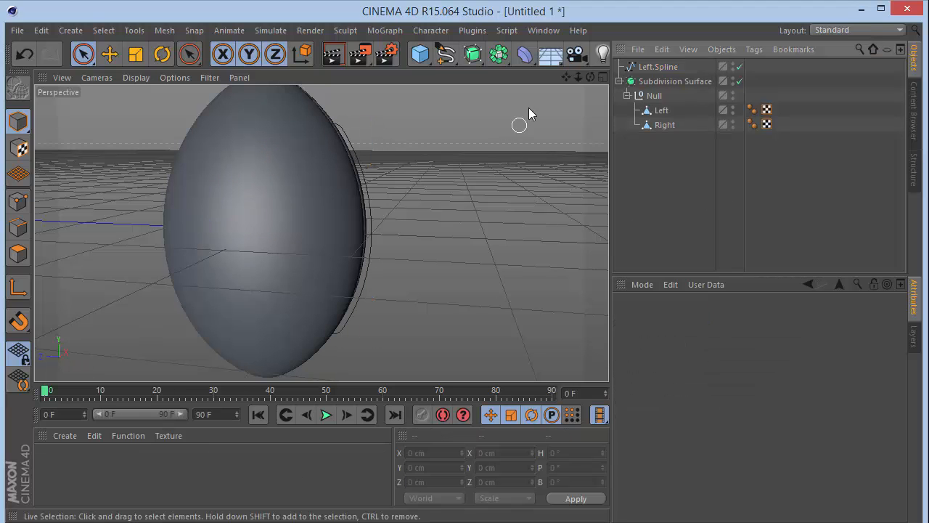
pyautogui.moveTo(590, 77)
pyautogui.mouseDown()
pyautogui.moveTo(559, 80)
pyautogui.moveTo(590, 77)
pyautogui.mouseUp()
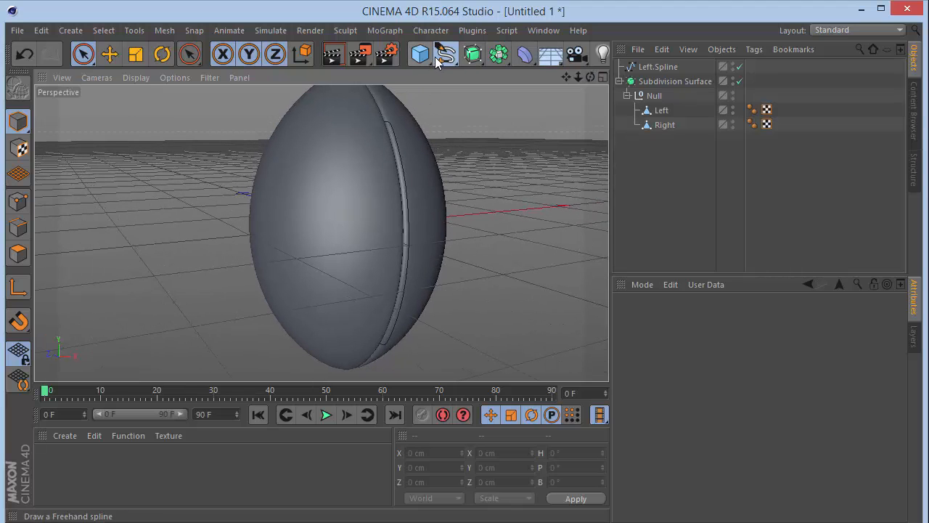
# Step: Add a 15 cm by 6 cm Rectangle spline with 2 cm rounding and move it outside the shell to about -163 cm in Z
pyautogui.moveTo(446, 55)
pyautogui.mouseDown()
pyautogui.moveTo(653, 139)
pyautogui.moveTo(576, 162)
pyautogui.mouseUp()
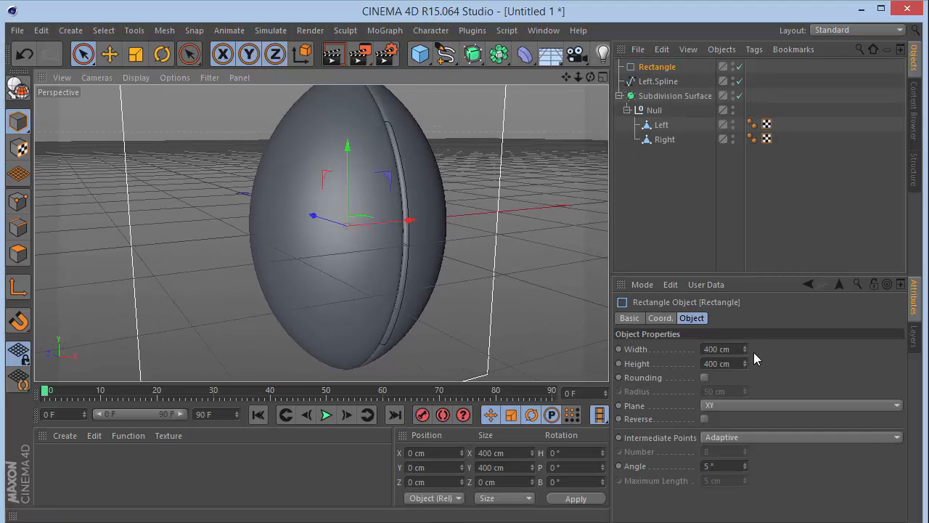
pyautogui.click(735, 351)
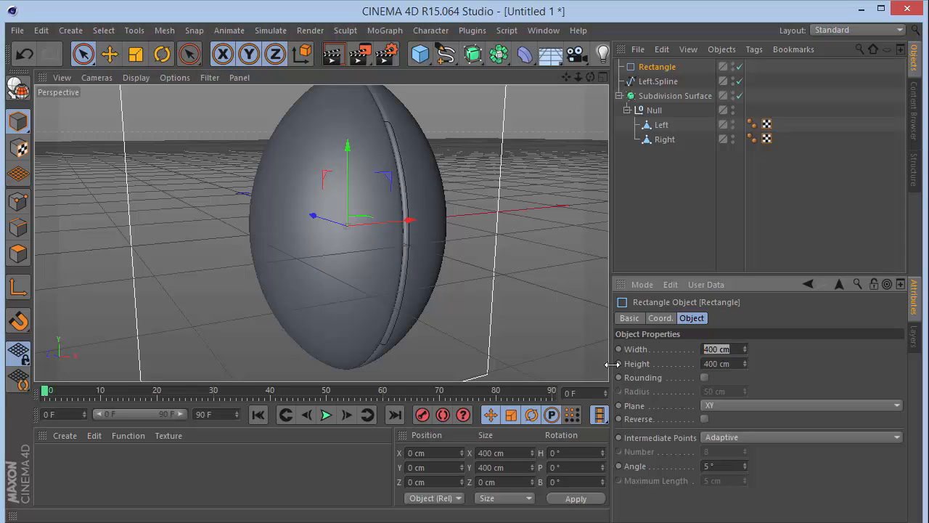
pyautogui.press('Tab')
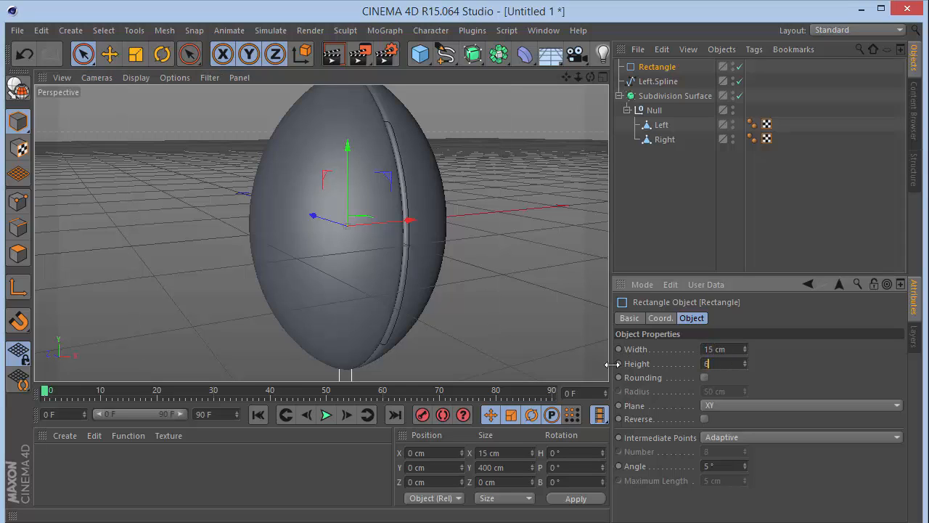
pyautogui.write('6')
pyautogui.click(705, 378)
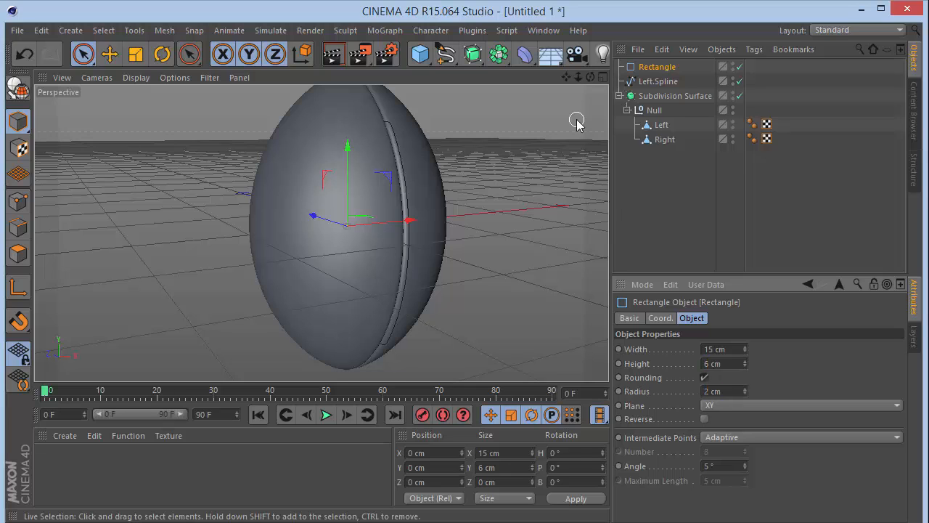
pyautogui.moveTo(313, 216); pyautogui.dragTo(425, 252)
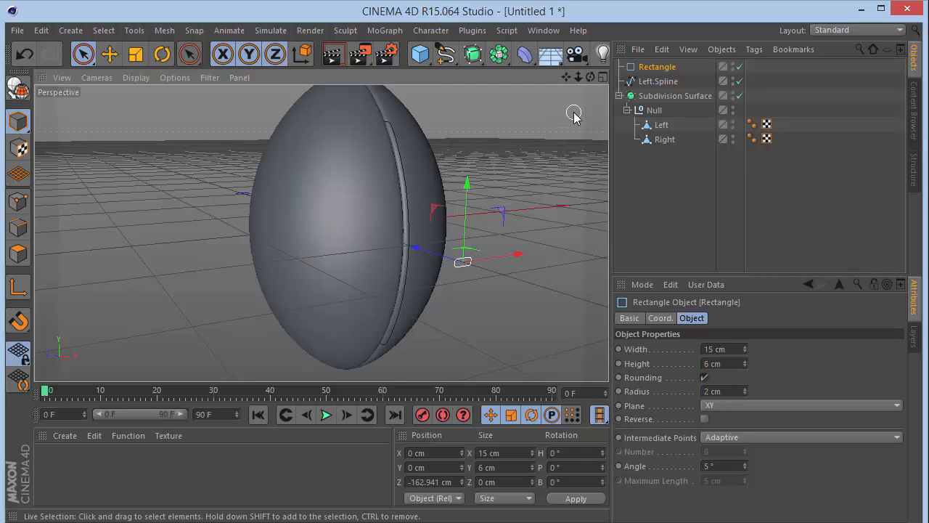
pyautogui.moveTo(591, 77); pyautogui.dragTo(541, 75)
# Step: Set the rectangle's width to 30 cm, height to 12 cm and rounding radius to 5 cm
pyautogui.press('F4')
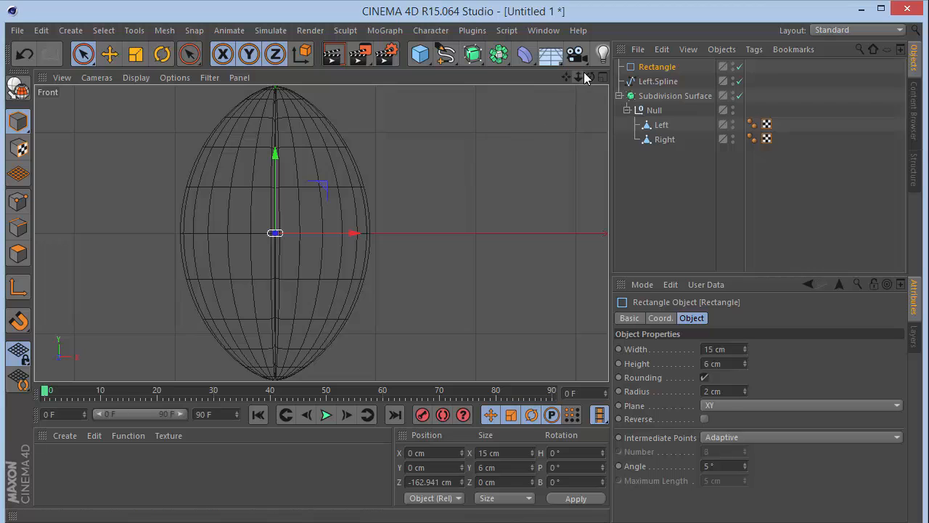
pyautogui.moveTo(580, 77); pyautogui.dragTo(575, 77)
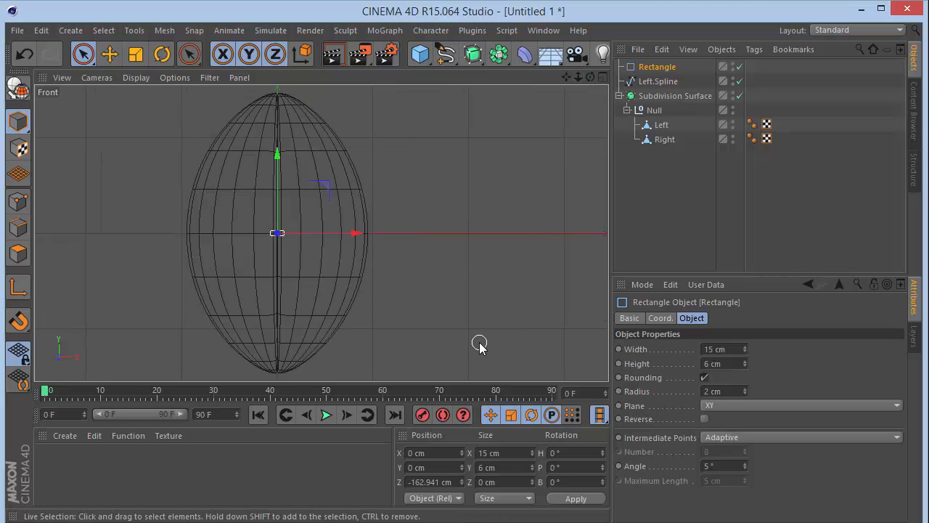
pyautogui.doubleClick(732, 350)
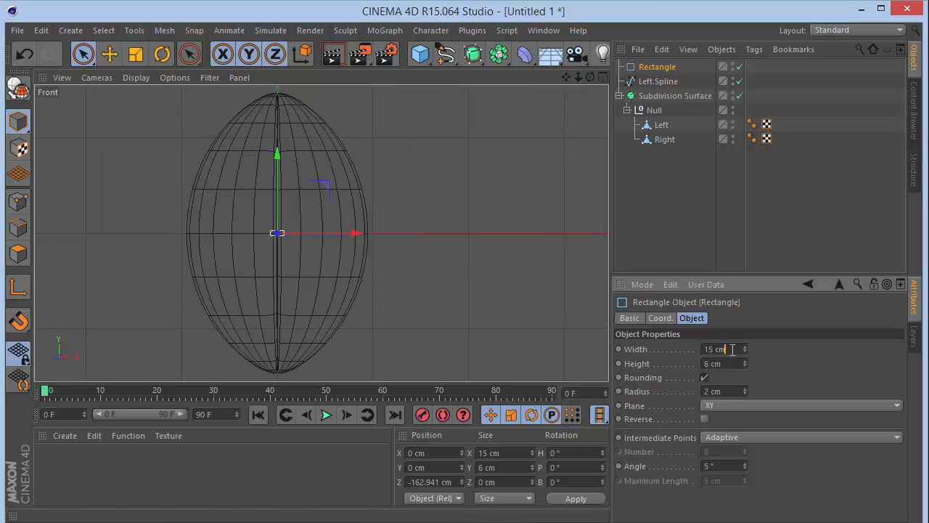
pyautogui.write('30')
pyautogui.press('Tab')
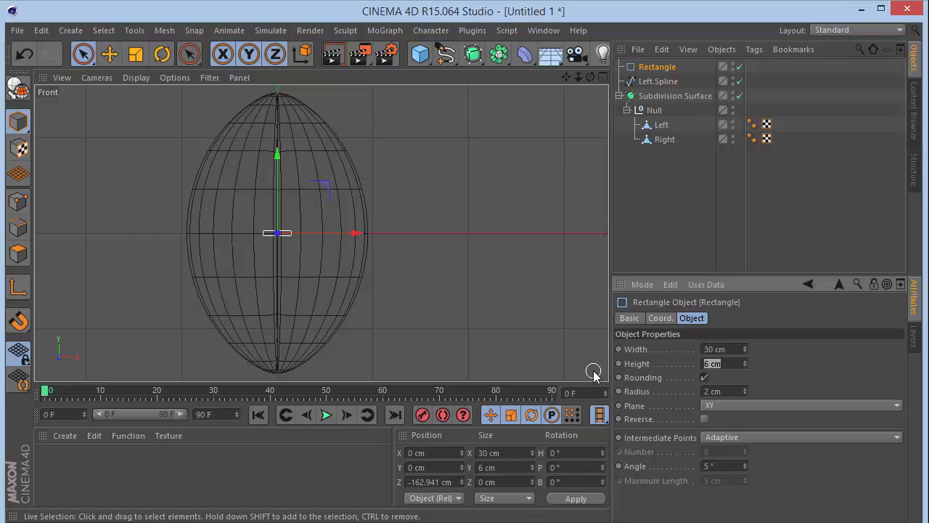
pyautogui.write('12')
pyautogui.press('Return')
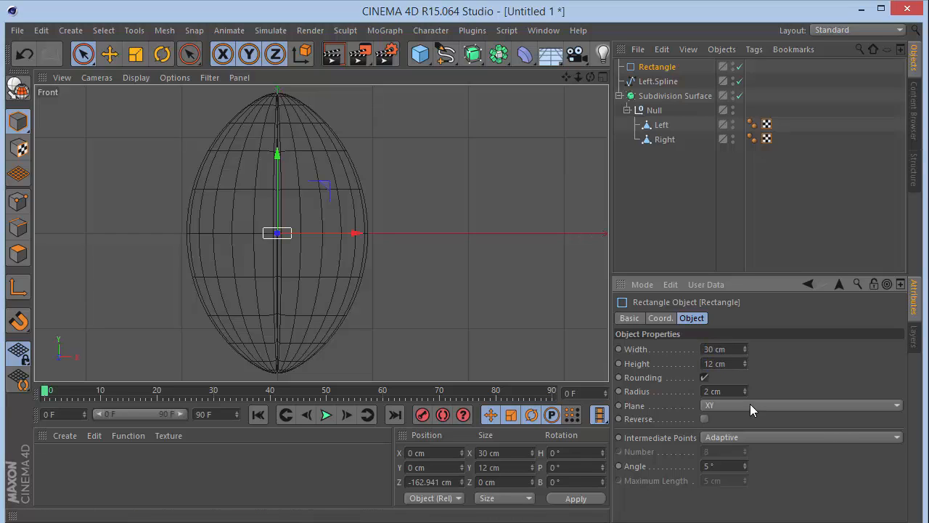
pyautogui.moveTo(648, 400); pyautogui.dragTo(595, 411)
pyautogui.write('4')
pyautogui.press('Return')
pyautogui.click(734, 364)
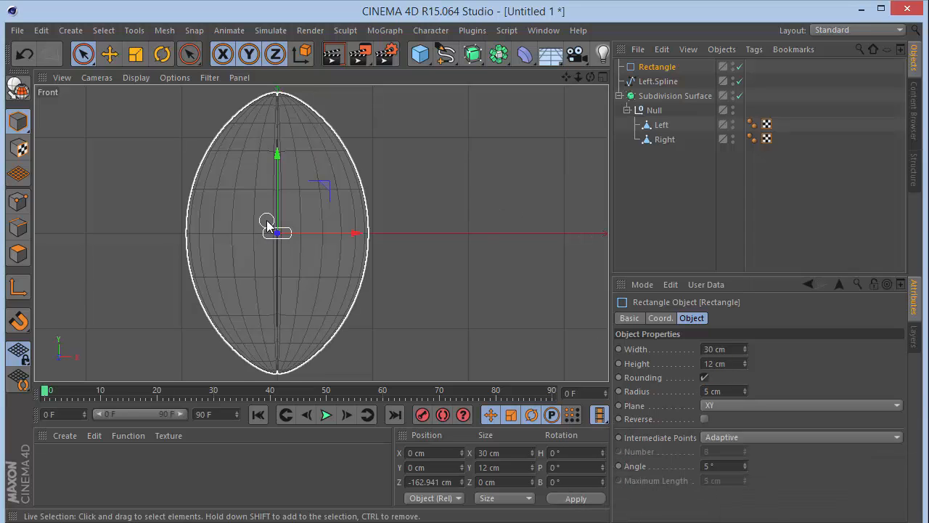
# Step: Set the rectangle's rounding radius to 4 cm and convert it into an editable spline
pyautogui.scroll(5, 265, 217)
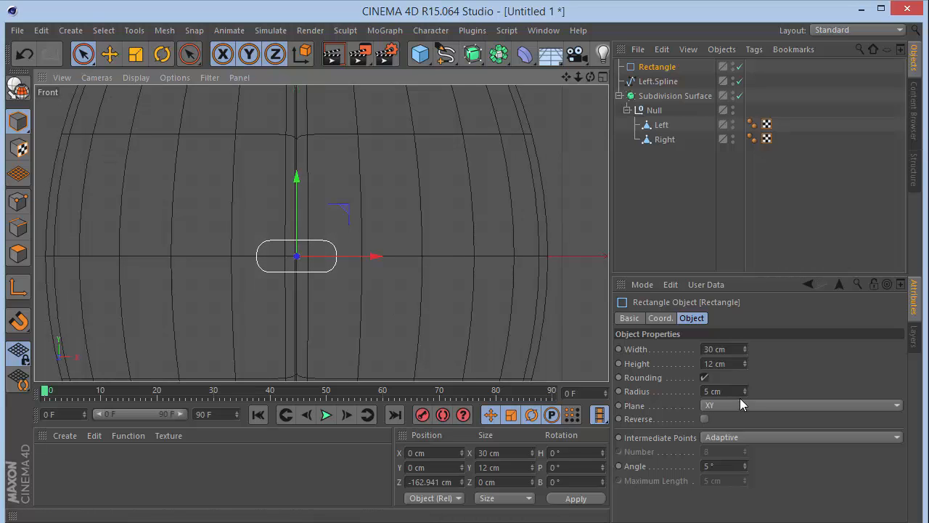
pyautogui.click(745, 395)
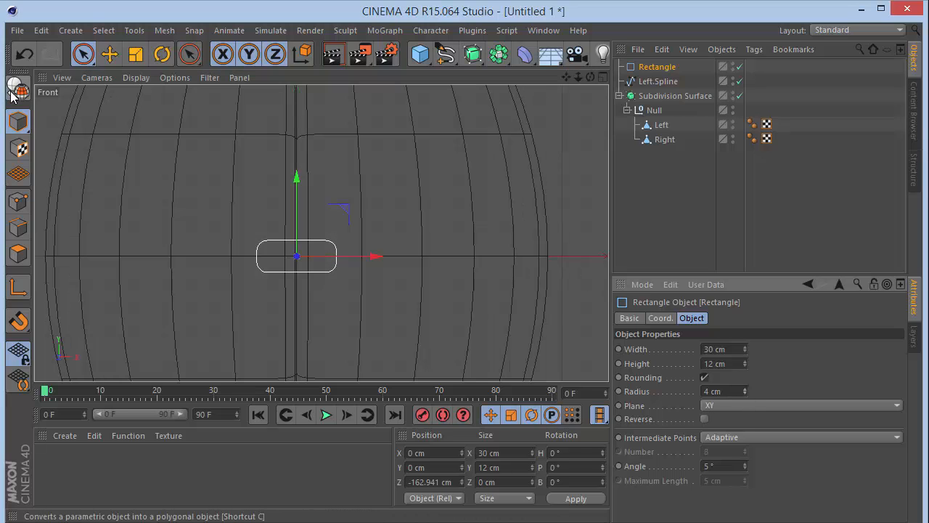
pyautogui.click(12, 94)
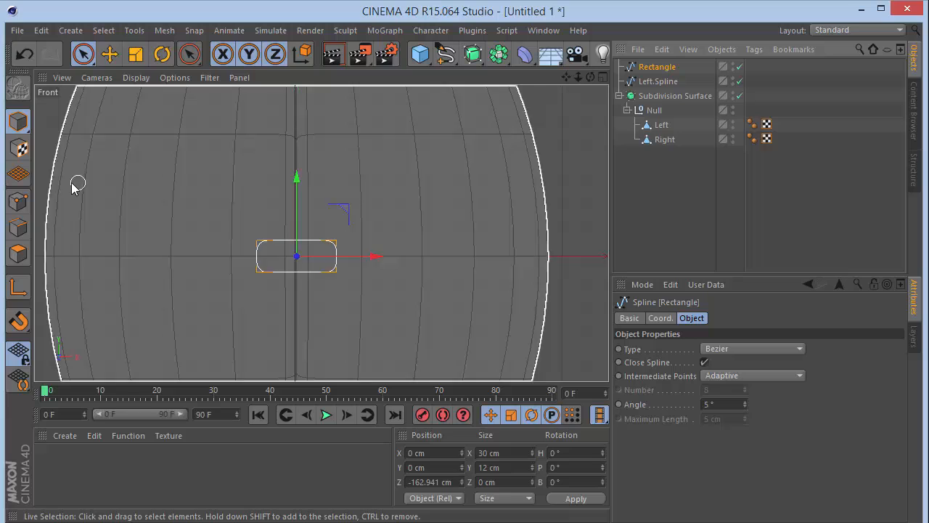
# Step: In Point mode, disconnect the rectangle spline's four lower points and delete them, leaving an open bracket shape
pyautogui.click(18, 202)
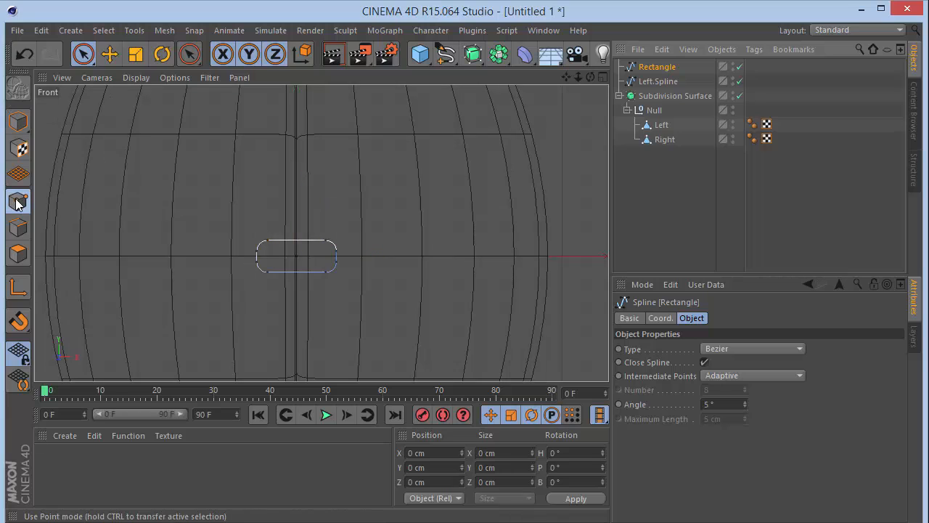
pyautogui.click(258, 268)
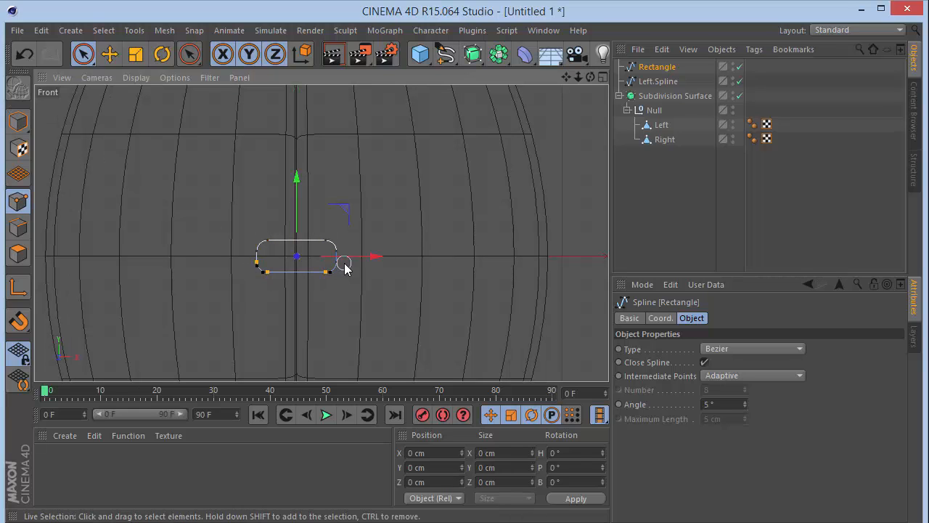
pyautogui.keyDown('shift'); pyautogui.click(341, 262); pyautogui.keyUp('shift')
pyautogui.rightClick(394, 221)
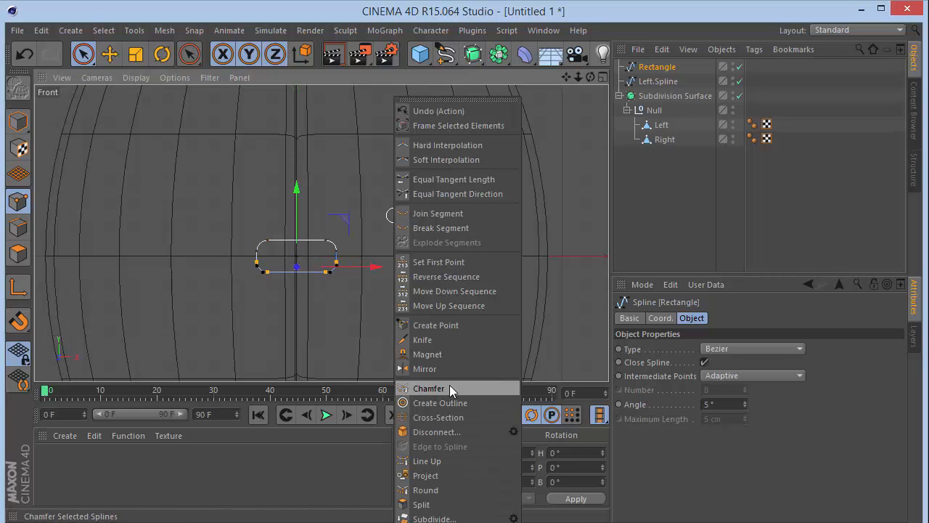
pyautogui.click(441, 432)
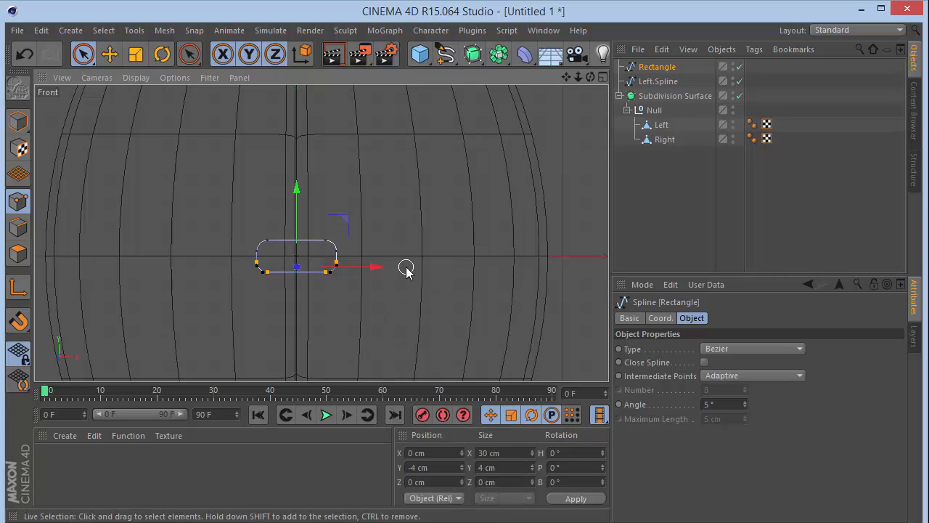
pyautogui.press('Delete')
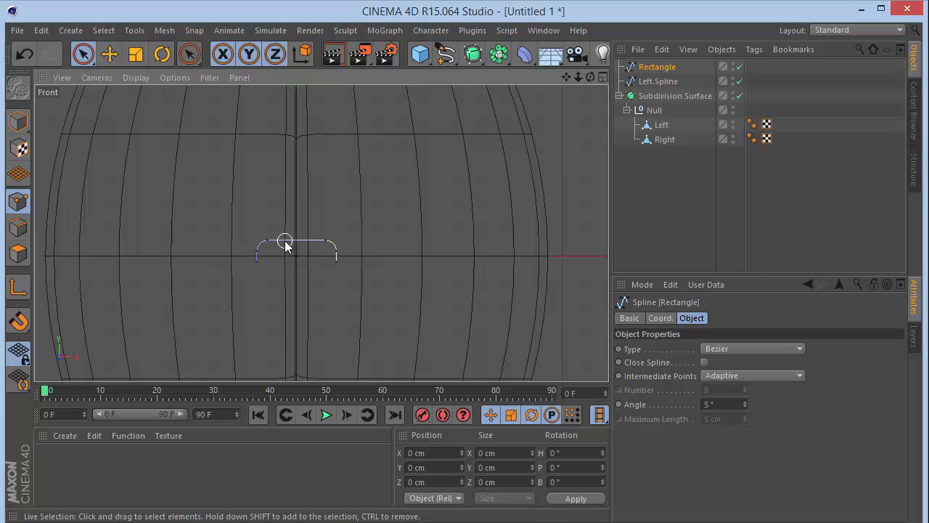
# Step: Scale the bracket spline's two open end points slightly inward along X
pyautogui.moveTo(263, 270); pyautogui.dragTo(339, 266)
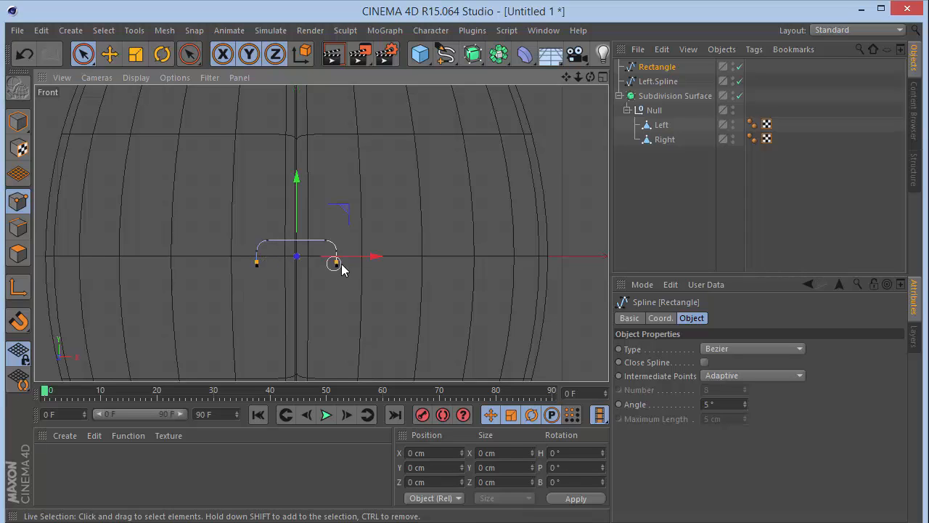
pyautogui.press('y')
pyautogui.press('t')
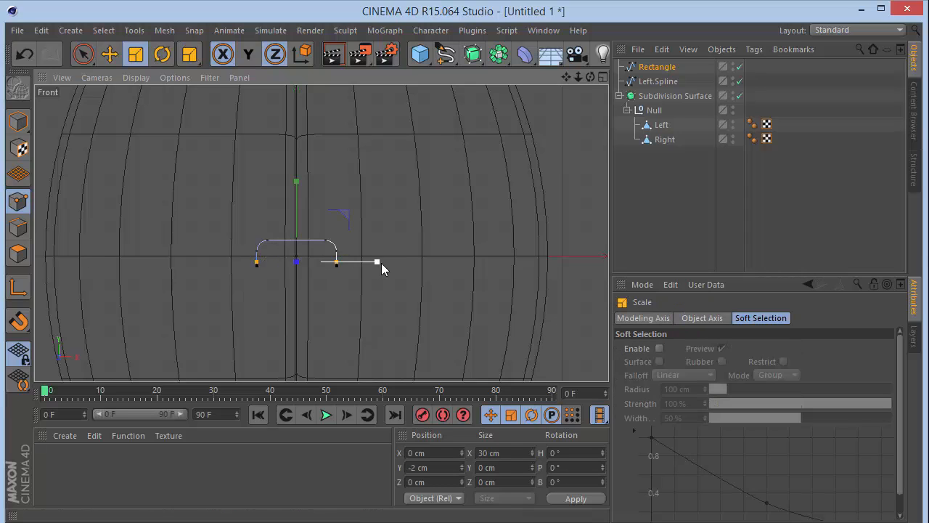
pyautogui.moveTo(375, 263); pyautogui.dragTo(366, 263)
pyautogui.click(629, 230)
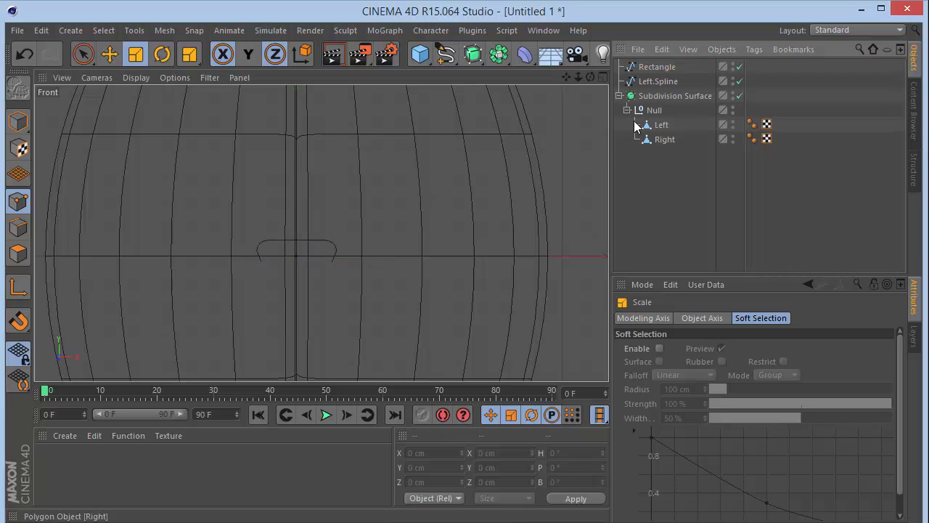
pyautogui.click(648, 68)
pyautogui.moveTo(369, 261); pyautogui.dragTo(376, 263)
pyautogui.click(506, 224)
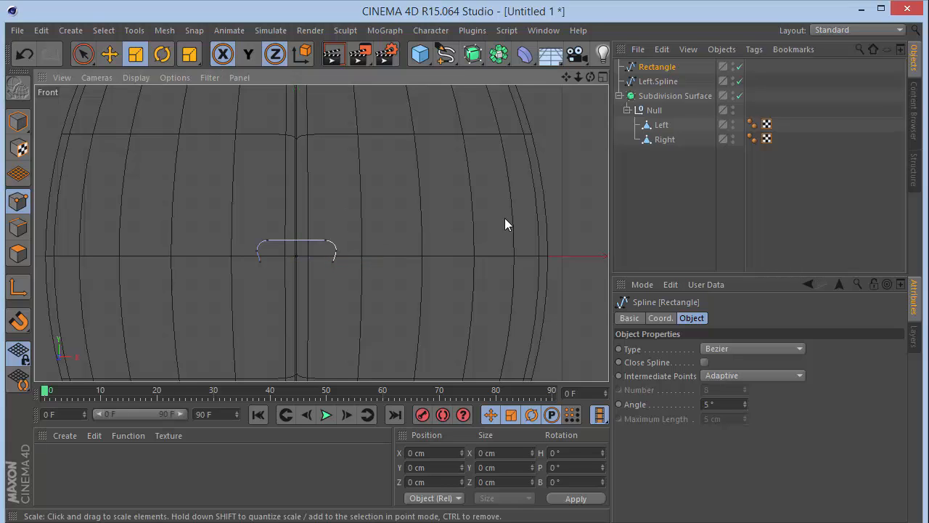
# Step: In Model mode, add a MoGraph Cloner and make the Rectangle spline its child
pyautogui.press('F1')
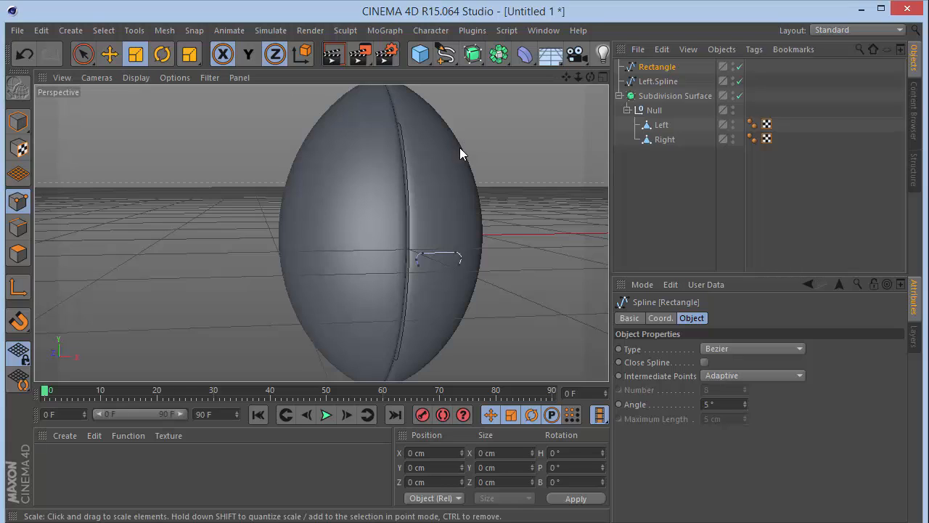
pyautogui.moveTo(578, 76)
pyautogui.mouseDown()
pyautogui.moveTo(556, 76)
pyautogui.moveTo(606, 77)
pyautogui.moveTo(566, 75)
pyautogui.mouseUp()
pyautogui.click(19, 121)
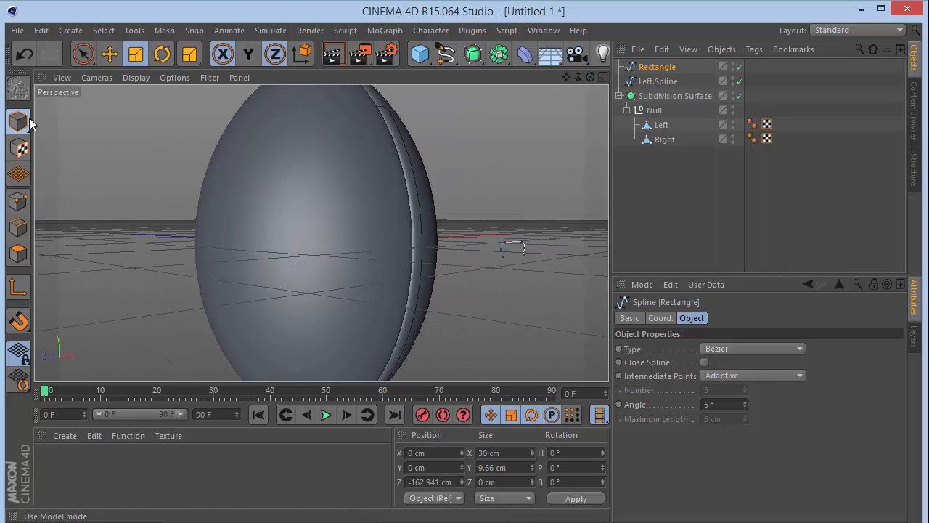
pyautogui.click(384, 30)
pyautogui.click(409, 140)
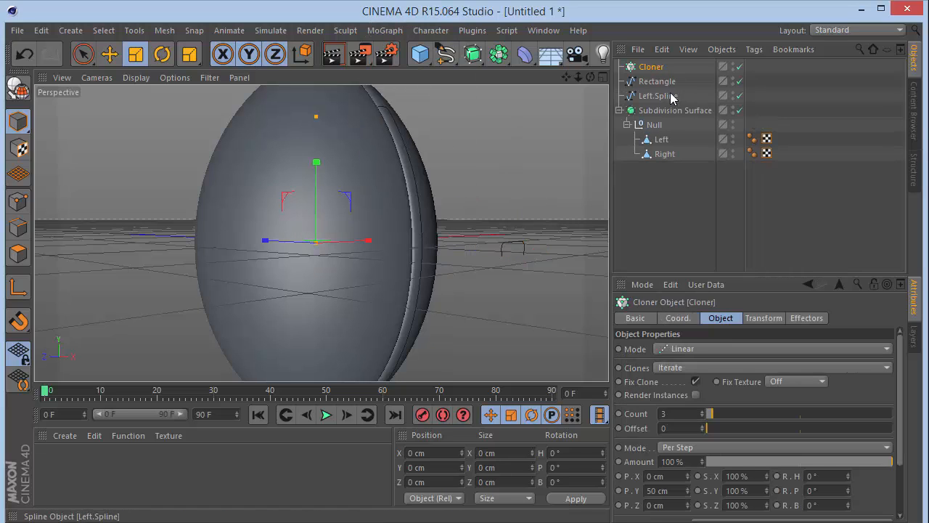
pyautogui.click(662, 84)
pyautogui.moveTo(653, 69); pyautogui.dragTo(652, 68)
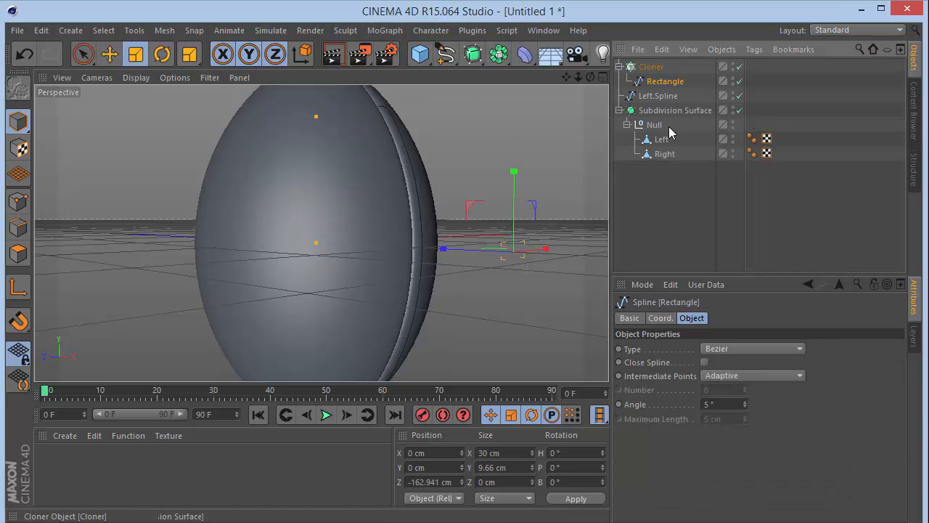
# Step: Hide the Null containing the Left and Right halves in the perspective view
pyautogui.moveTo(592, 76); pyautogui.dragTo(759, 138)
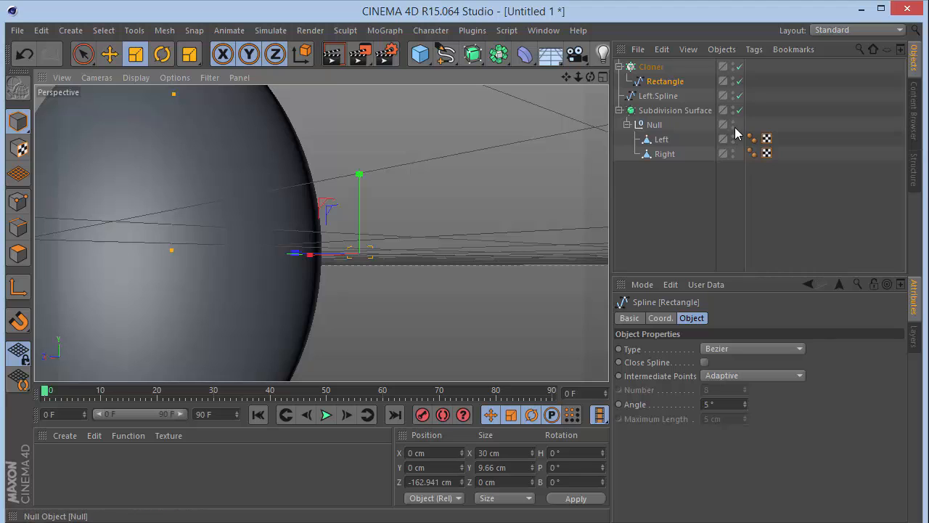
pyautogui.click(734, 123)
pyautogui.moveTo(591, 77)
pyautogui.mouseDown()
pyautogui.moveTo(715, 98)
pyautogui.moveTo(572, 92)
pyautogui.mouseUp()
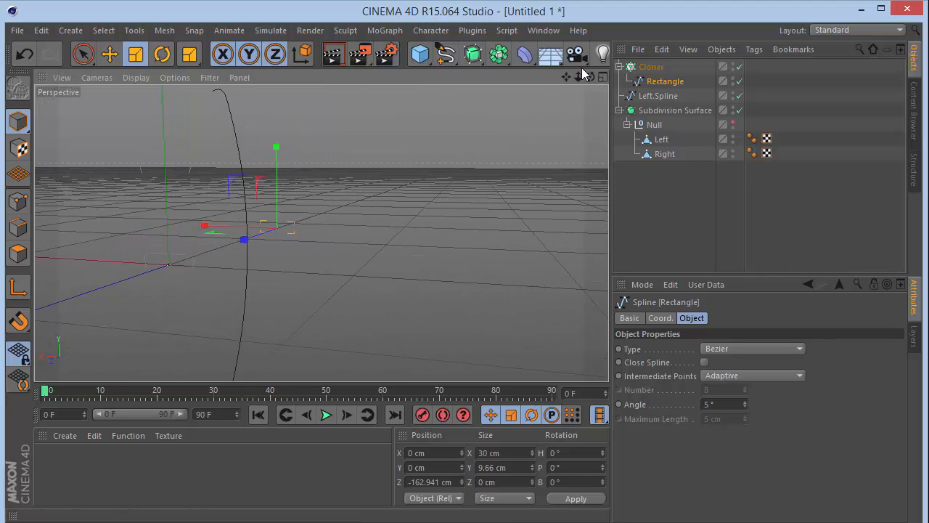
# Step: Add a MoGraph Spline effector to the Cloner
pyautogui.click(648, 70)
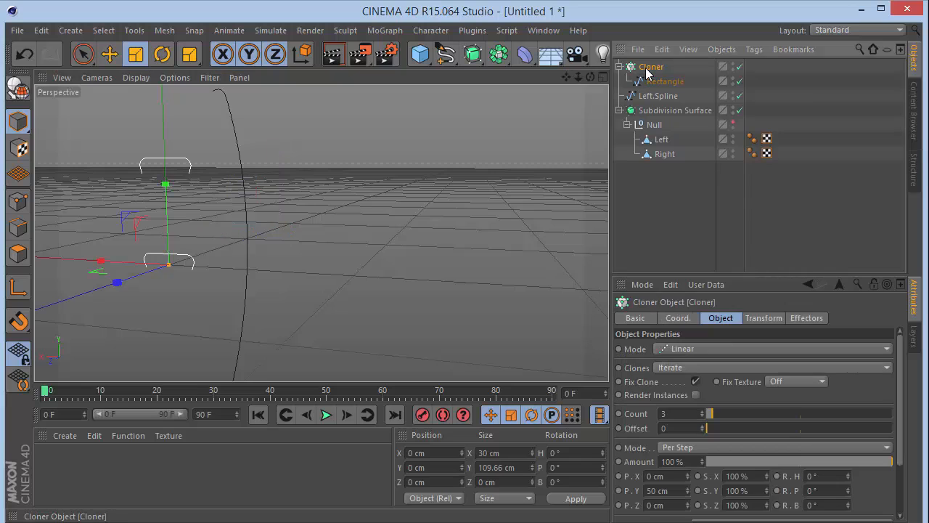
pyautogui.click(384, 30)
pyautogui.moveTo(407, 52)
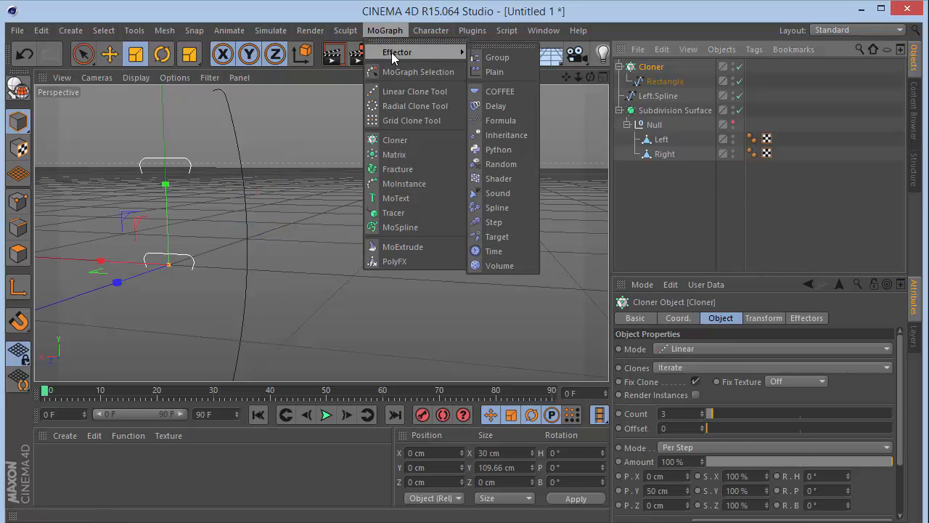
pyautogui.click(504, 209)
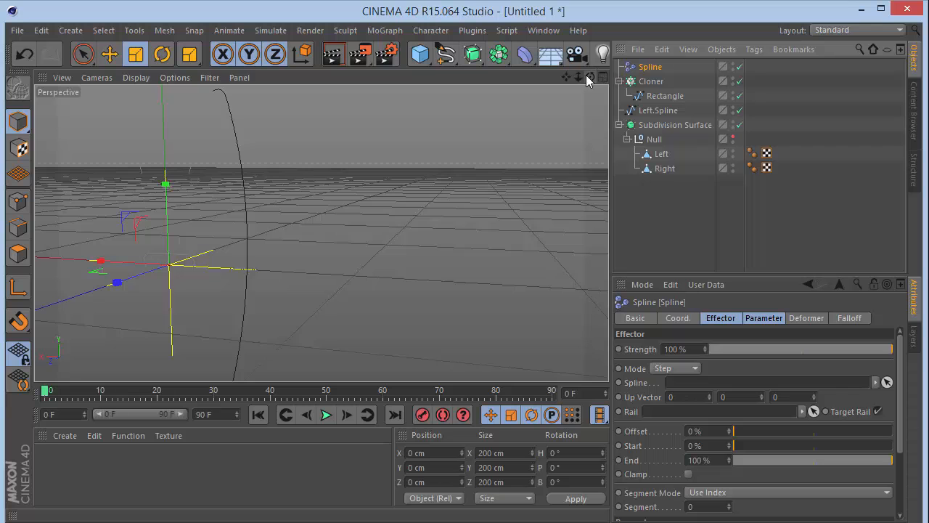
pyautogui.moveTo(588, 76); pyautogui.dragTo(628, 129)
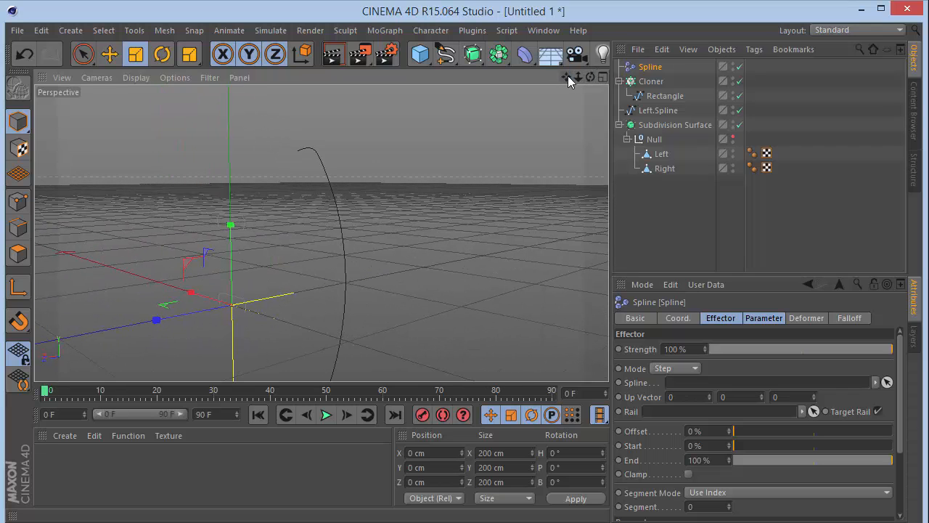
pyautogui.moveTo(579, 78); pyautogui.dragTo(454, 189)
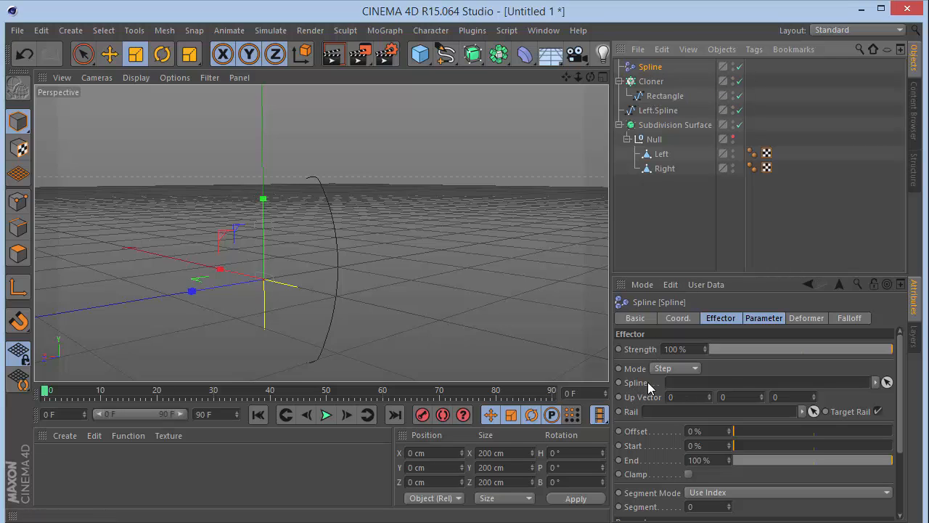
# Step: Rename Left.Spline to Main Spline and the Cloner's Rectangle child to Hooks
pyautogui.doubleClick(657, 113)
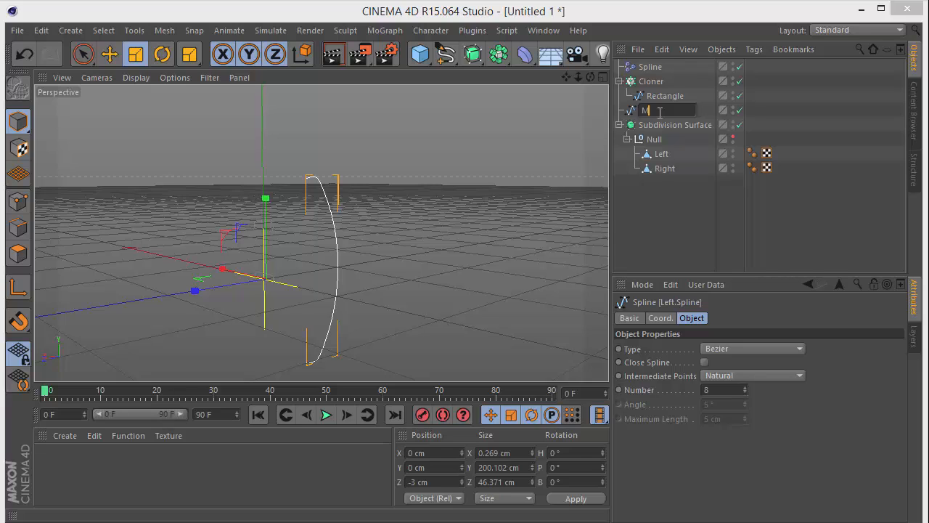
pyautogui.hotkey('shift', 'Tab')
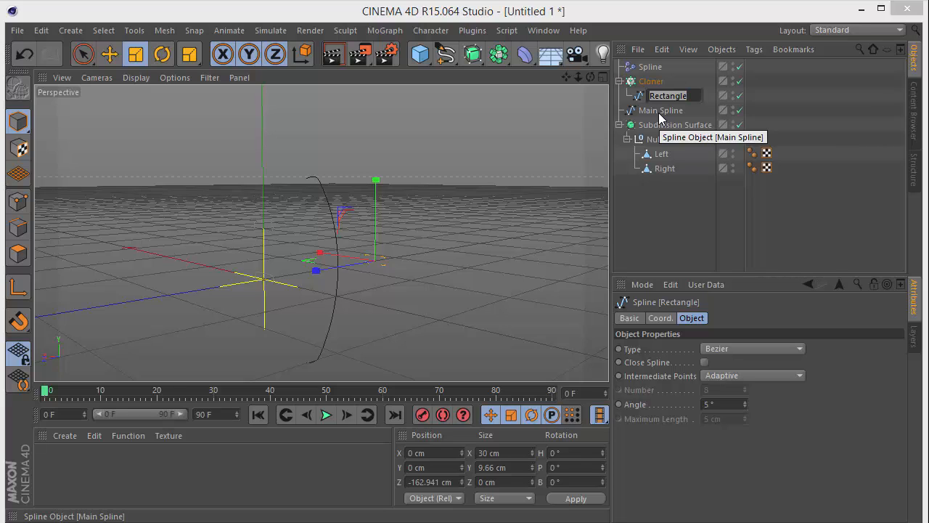
pyautogui.write('Hooks')
pyautogui.press('Return')
# Step: Assign Main Spline as the Spline effector's path
pyautogui.click(661, 113)
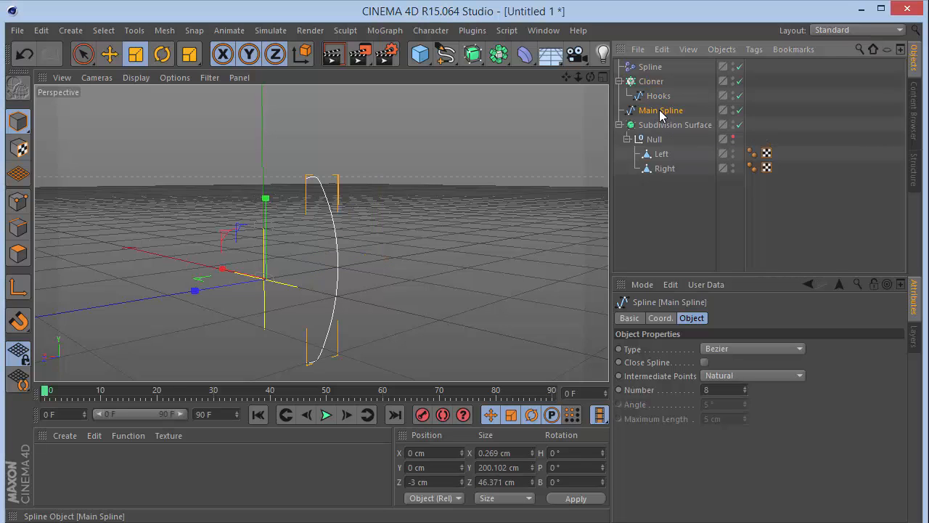
pyautogui.click(640, 67)
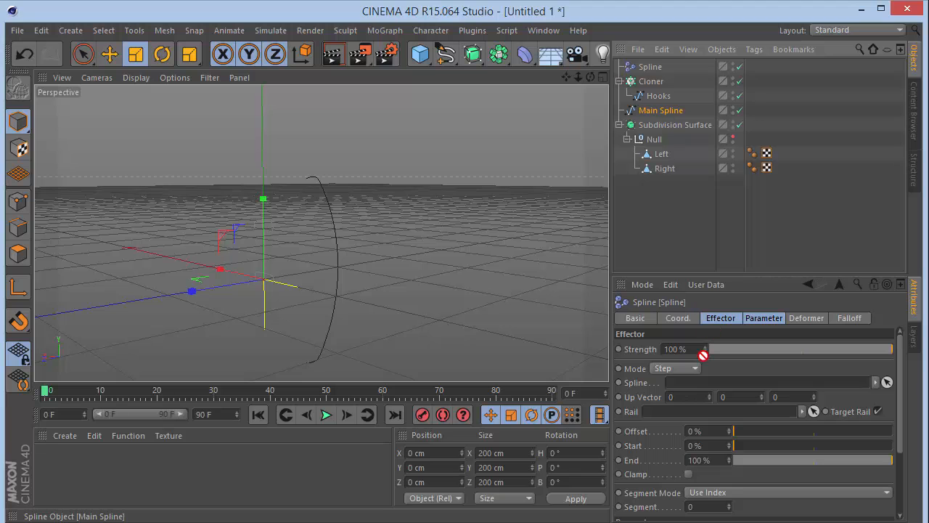
pyautogui.moveTo(703, 385); pyautogui.dragTo(703, 385)
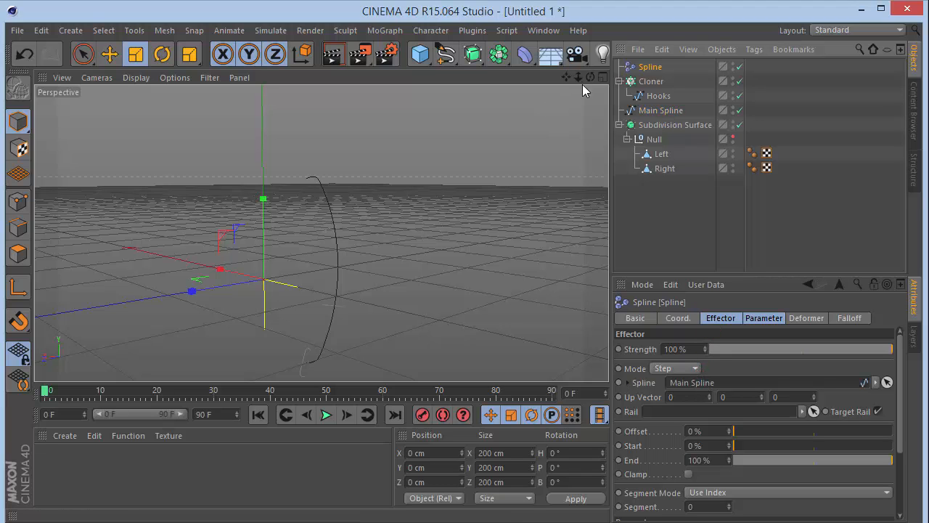
pyautogui.moveTo(590, 77); pyautogui.dragTo(509, 80)
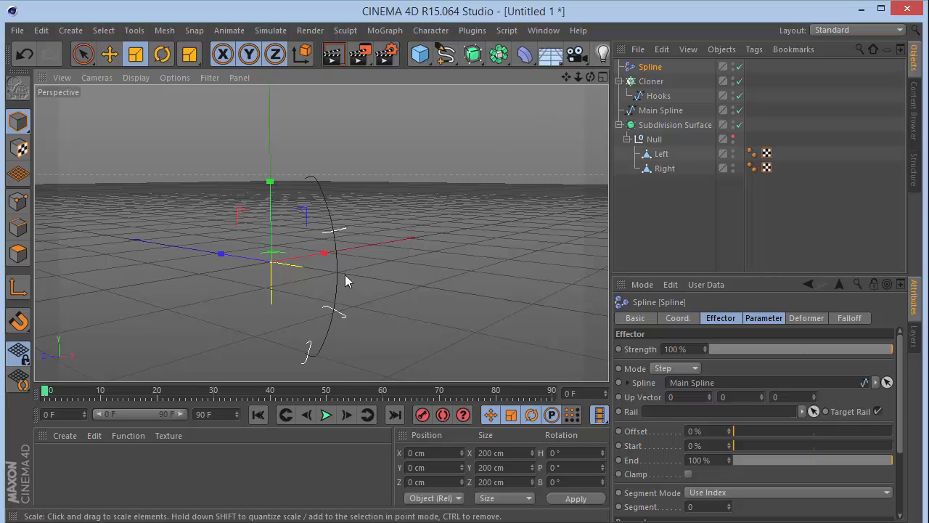
# Step: Make the Null visible again and set the Spline effector's bank rotation (R.B) to -90°
pyautogui.click(733, 137)
pyautogui.moveTo(590, 77)
pyautogui.mouseDown()
pyautogui.moveTo(508, 81)
pyautogui.moveTo(617, 76)
pyautogui.moveTo(668, 87)
pyautogui.moveTo(662, 120)
pyautogui.moveTo(697, 91)
pyautogui.moveTo(537, 61)
pyautogui.moveTo(563, 43)
pyautogui.moveTo(592, 82)
pyautogui.mouseUp()
pyautogui.click(782, 320)
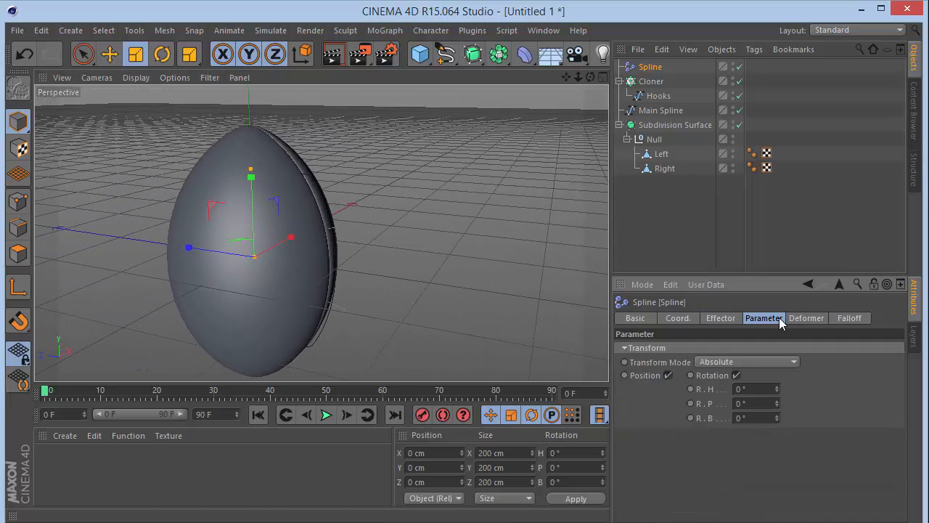
pyautogui.click(769, 418)
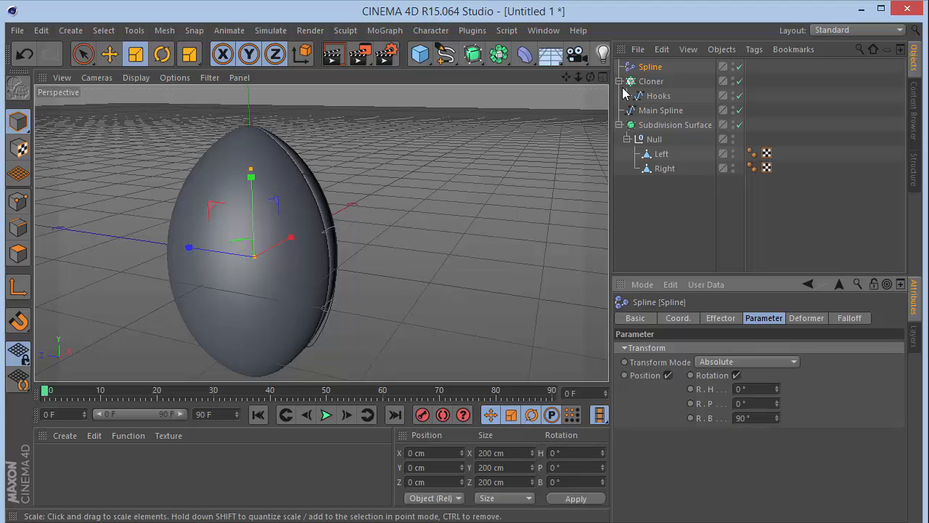
pyautogui.moveTo(579, 77); pyautogui.dragTo(610, 186)
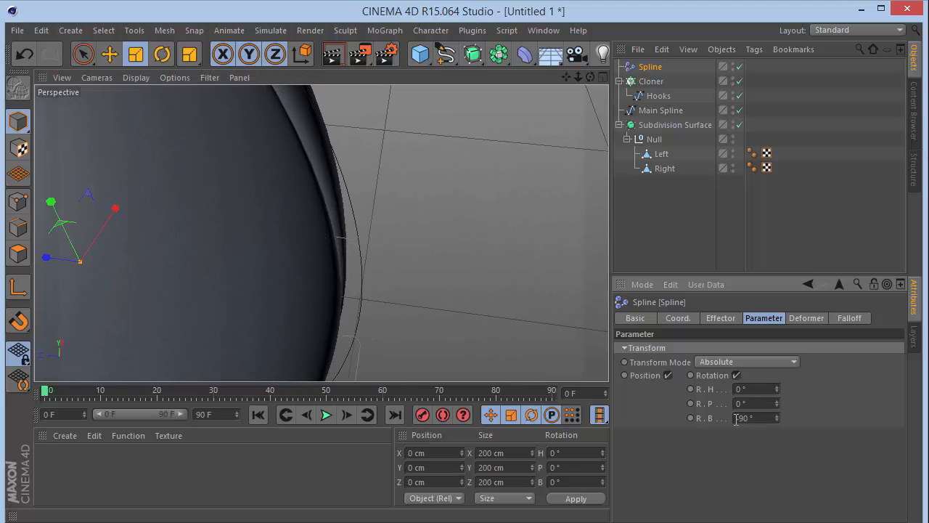
pyautogui.moveTo(591, 77); pyautogui.dragTo(508, 78)
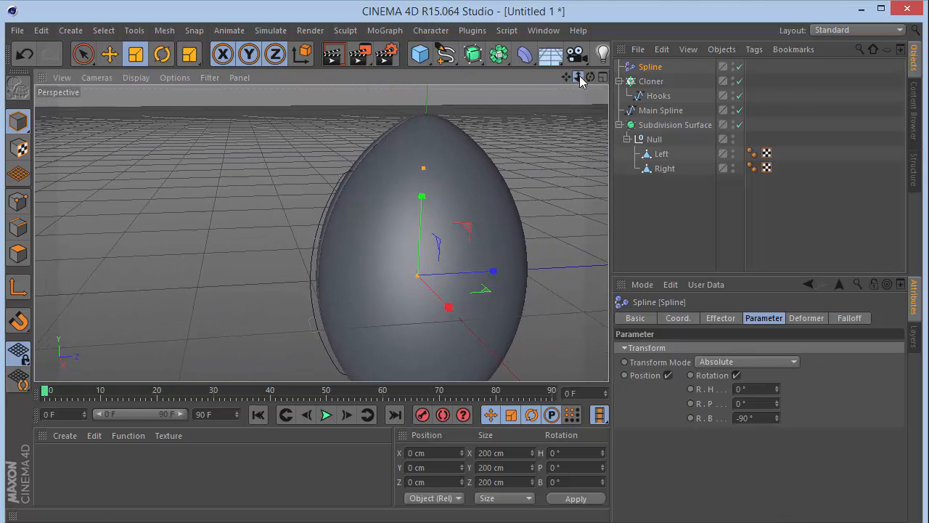
# Step: Set the Cloner's per-step Y position to 20 cm
pyautogui.click(651, 81)
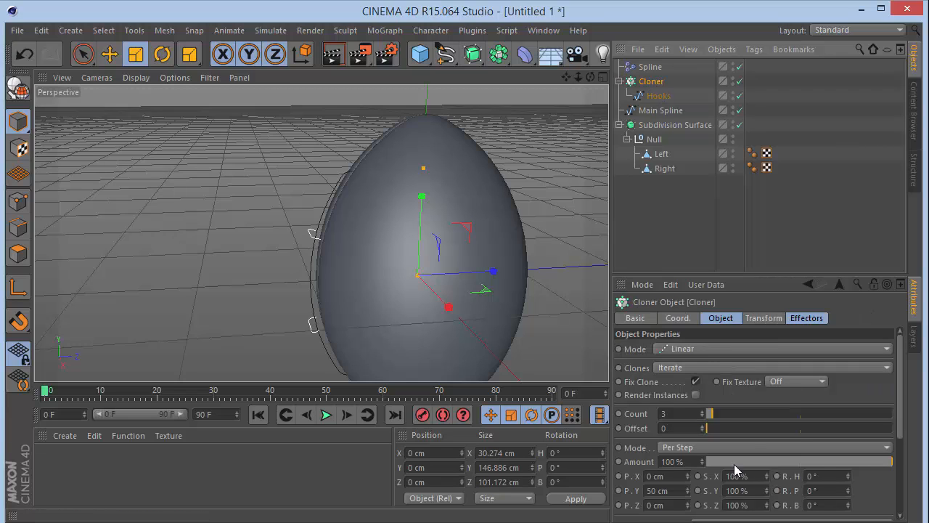
pyautogui.click(676, 491)
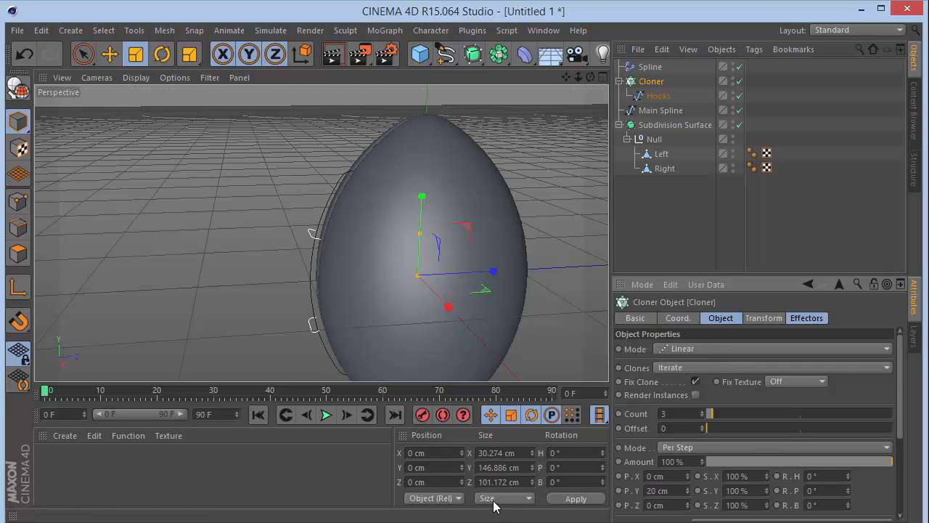
# Step: Set the Cloner's count to 8 and check the hooks along the seam
pyautogui.click(702, 412)
pyautogui.click(702, 412)
pyautogui.click(703, 412)
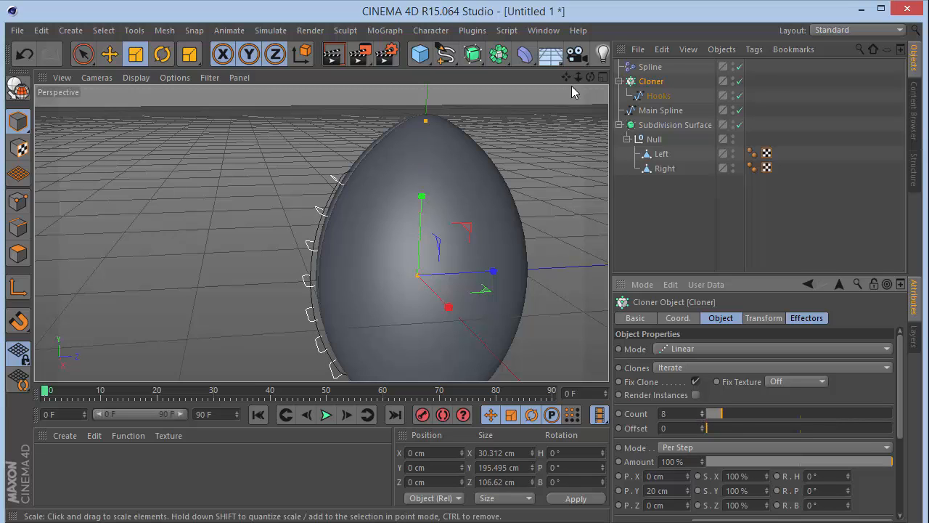
pyautogui.moveTo(591, 77); pyautogui.dragTo(446, 156)
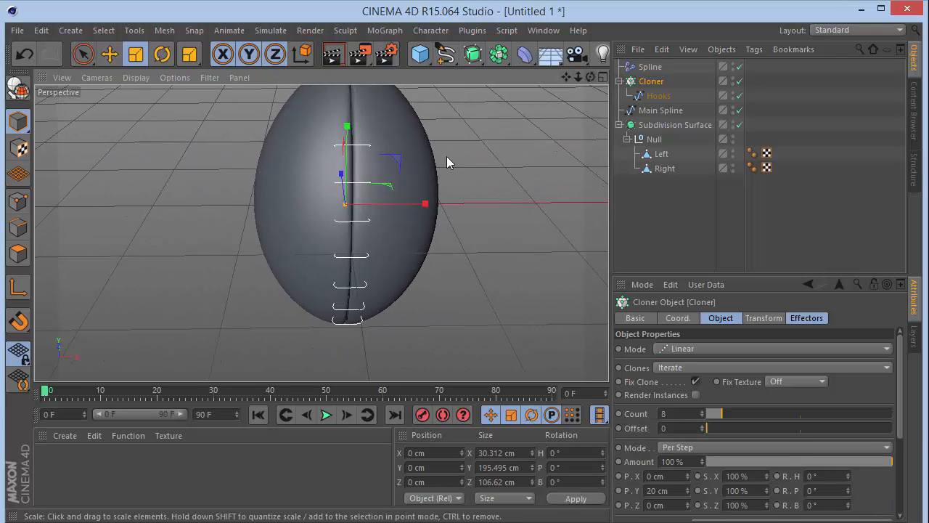
# Step: Add a Rectangle spline 5 cm wide and 3 cm high, with rounding enabled at a 1 cm radius
pyautogui.click(420, 54)
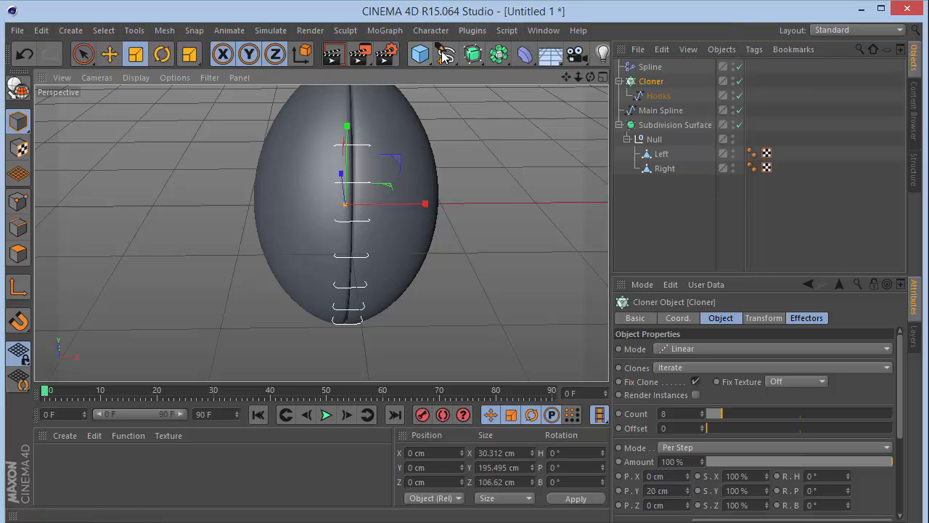
pyautogui.click(445, 53)
pyautogui.click(556, 152)
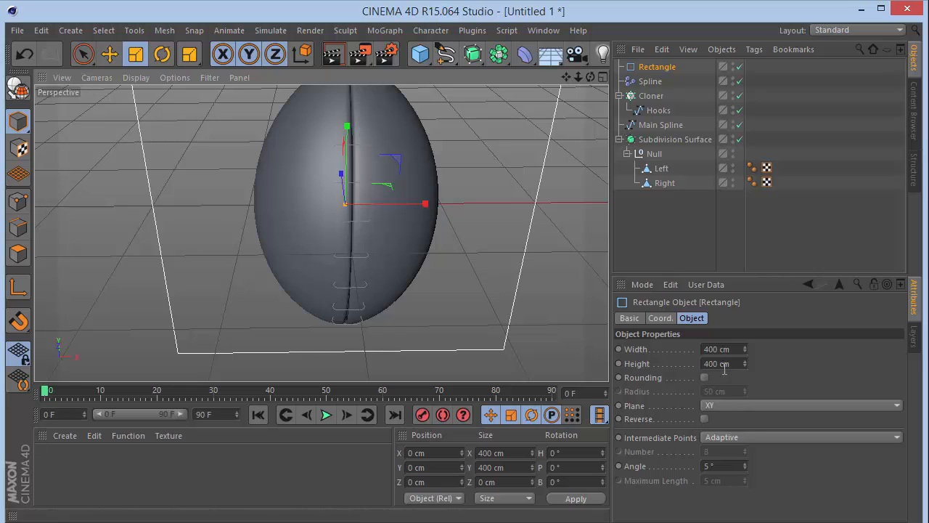
pyautogui.click(737, 348)
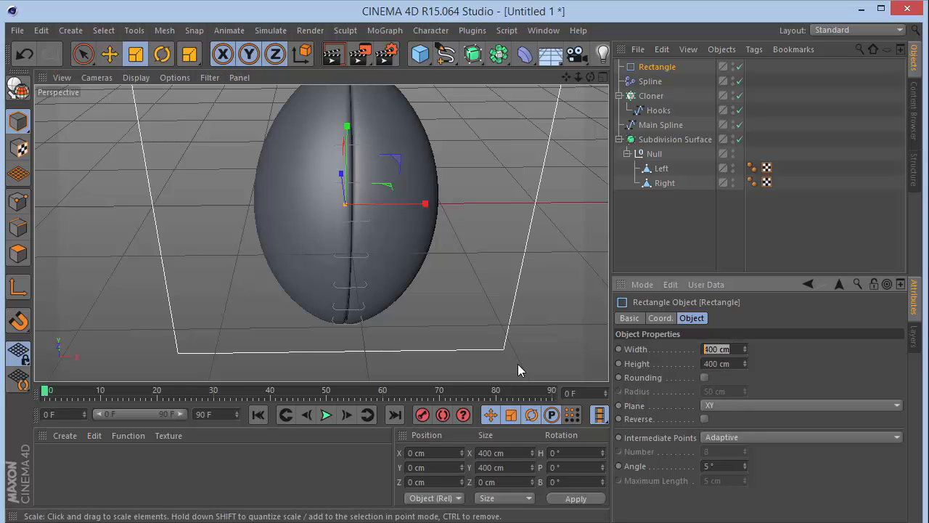
pyautogui.press('Tab')
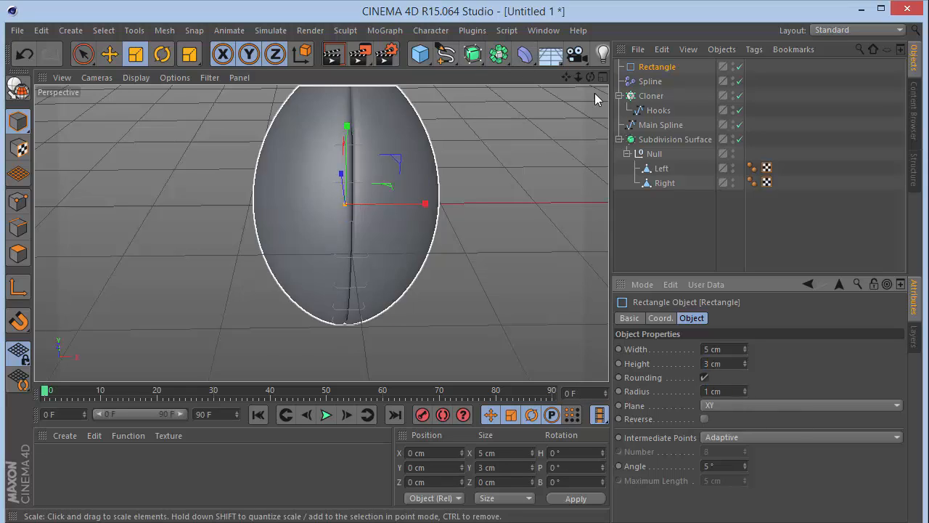
# Step: Add a Sweep object and place the Rectangle and the Cloner inside it, with the Rectangle first as the profile
pyautogui.click(83, 54)
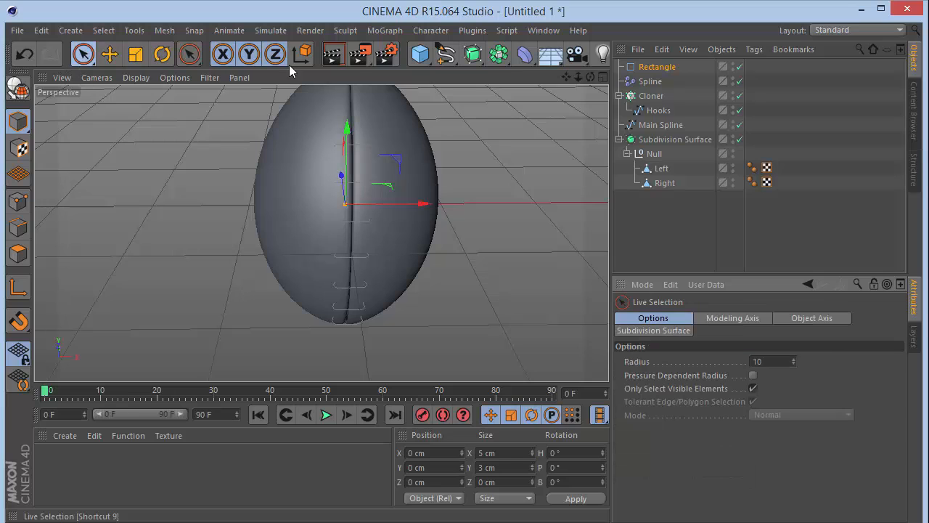
pyautogui.click(472, 53)
pyautogui.click(525, 54)
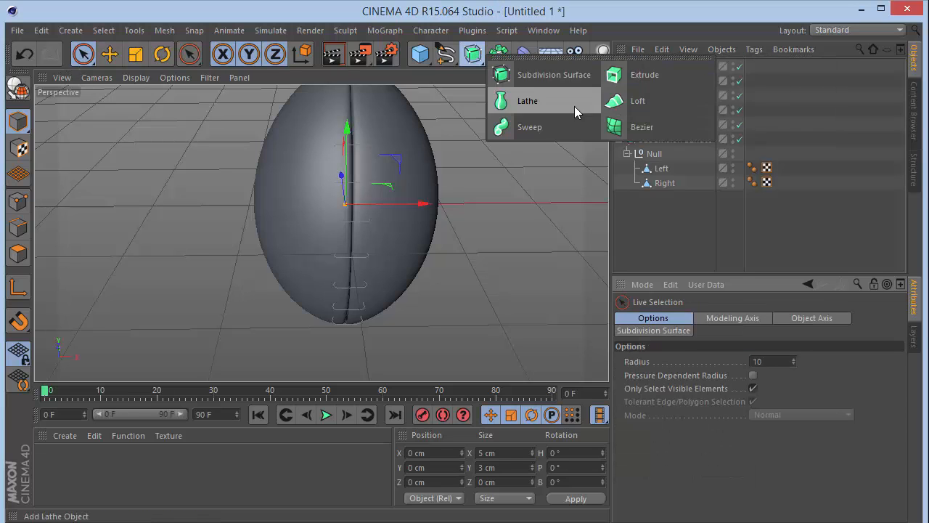
pyautogui.click(550, 129)
pyautogui.moveTo(645, 82)
pyautogui.mouseDown()
pyautogui.moveTo(646, 64)
pyautogui.moveTo(656, 87)
pyautogui.mouseUp()
pyautogui.click(651, 216)
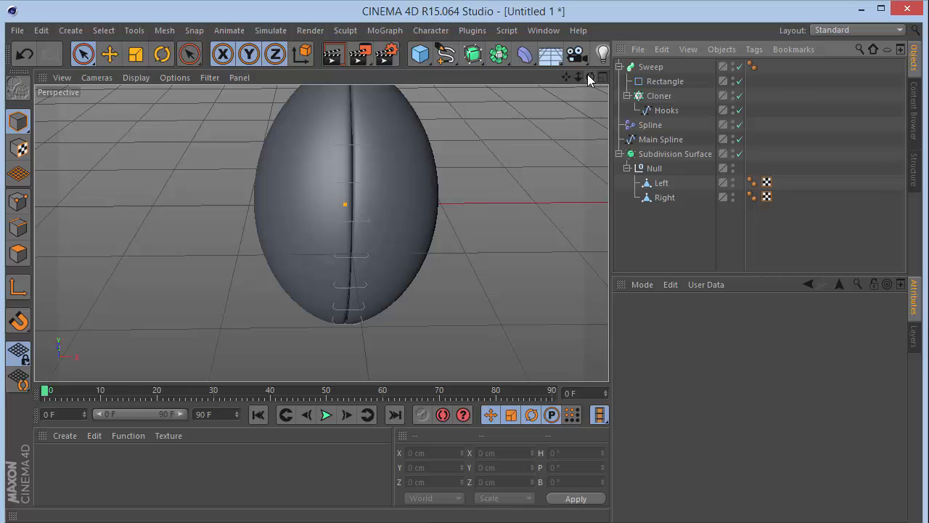
# Step: Hide the Left half in the viewport and inspect the Cloner's object settings
pyautogui.moveTo(579, 77); pyautogui.dragTo(523, 158)
pyautogui.click(733, 180)
pyautogui.click(650, 98)
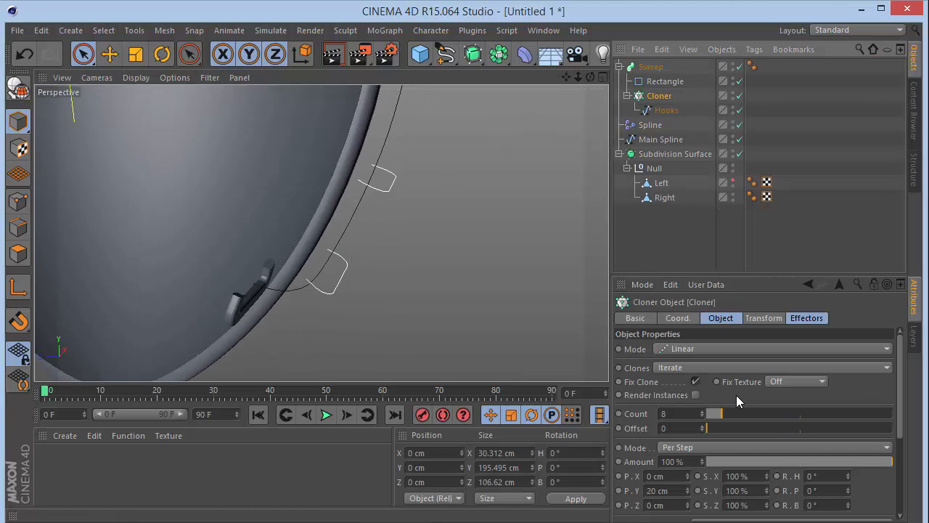
pyautogui.click(696, 395)
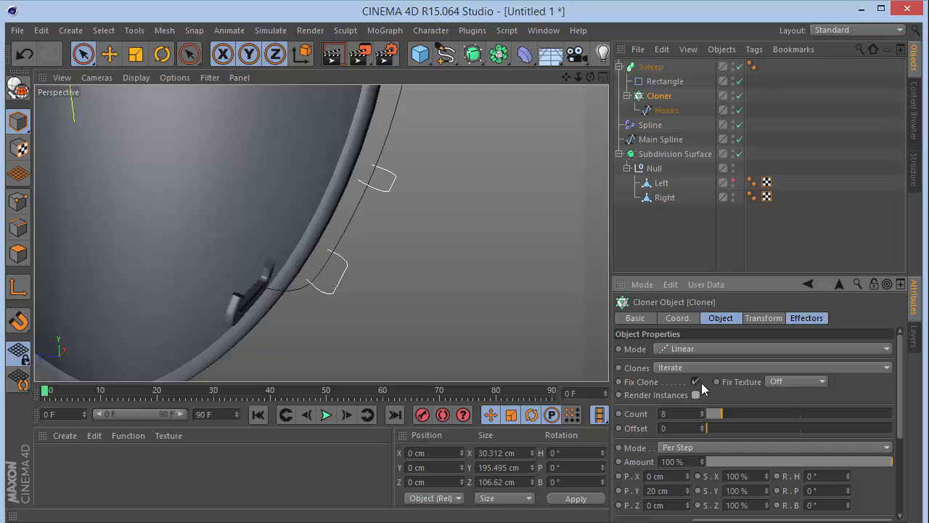
pyautogui.moveTo(741, 398); pyautogui.dragTo(719, 436, button='middle')
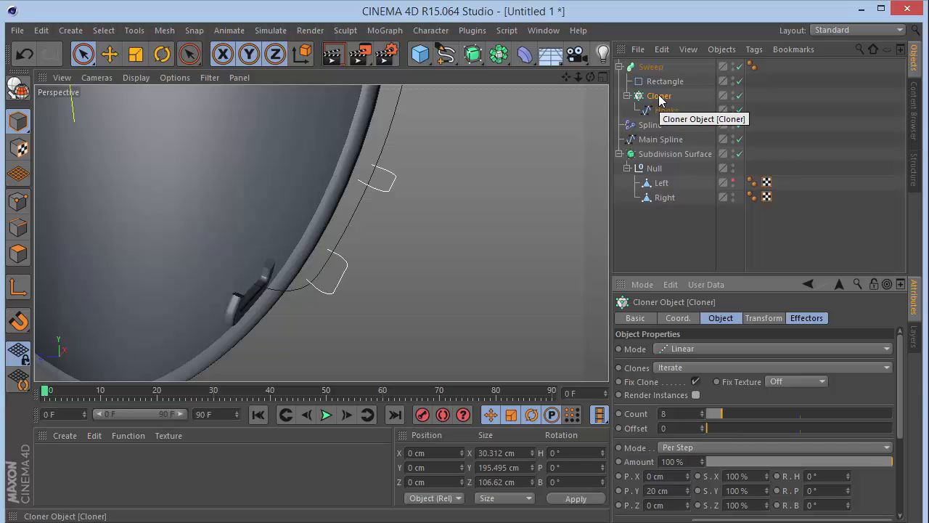
# Step: Make the Cloner editable and expand it to expose its individual hook splines
pyautogui.press('c')
pyautogui.click(627, 96)
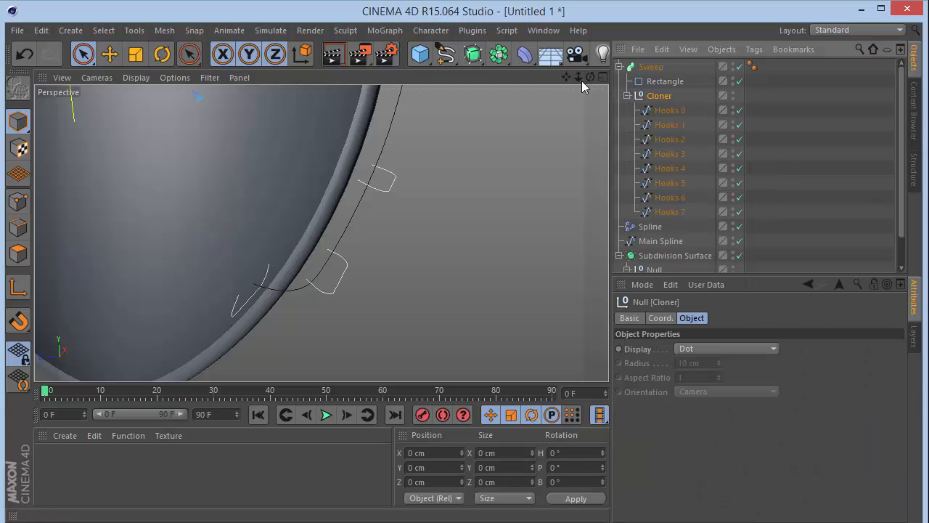
pyautogui.moveTo(581, 78); pyautogui.dragTo(566, 175)
pyautogui.press('F9')
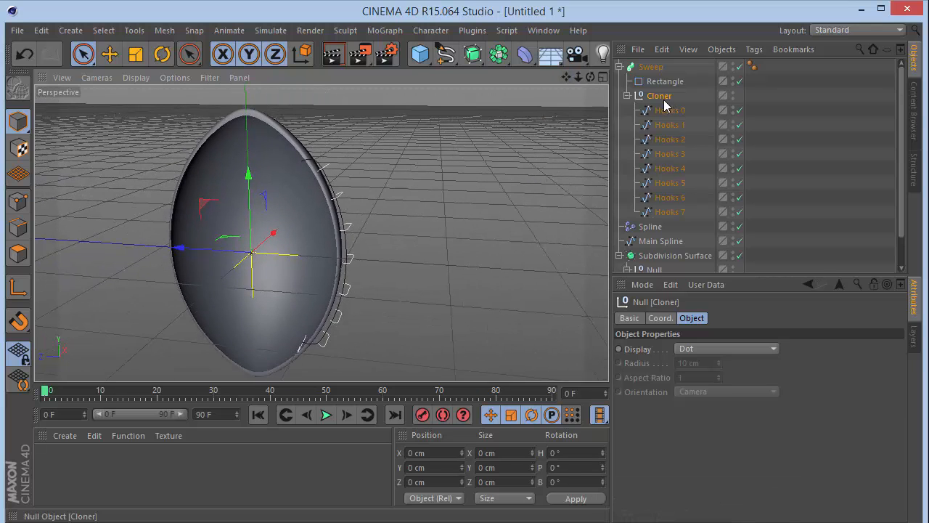
# Step: Connect Hooks 0 through Hooks 7 into one spline, deleting the originals, and place it directly under the Sweep
pyautogui.click(664, 110)
pyautogui.keyDown('shift'); pyautogui.click(672, 212); pyautogui.keyUp('shift')
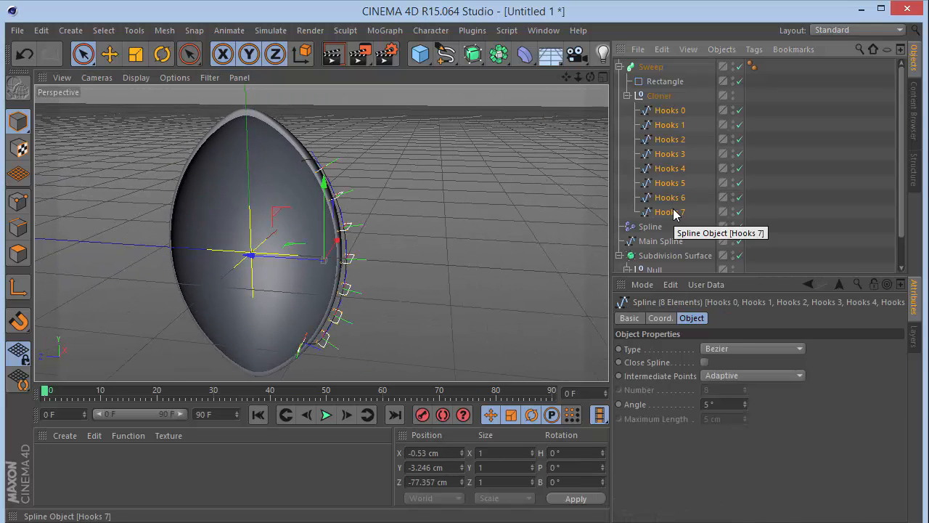
pyautogui.rightClick(674, 211)
pyautogui.click(753, 381)
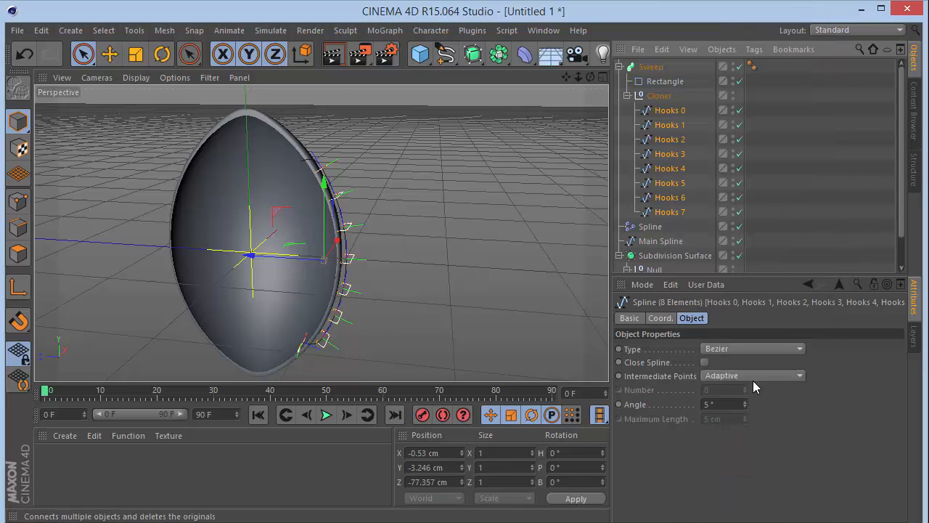
pyautogui.moveTo(667, 95); pyautogui.dragTo(666, 96)
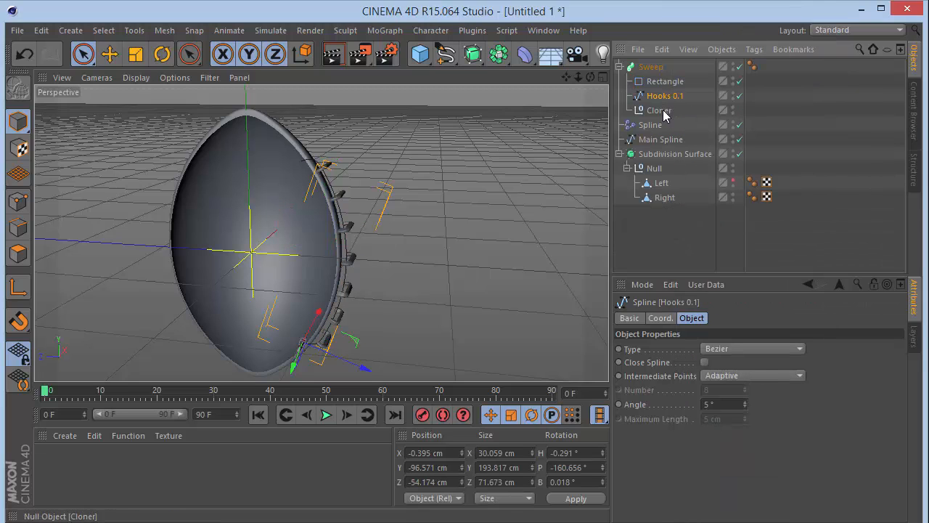
# Step: Delete the empty Cloner null from the Sweep and check the swept hooks from several angles
pyautogui.click(663, 110)
pyautogui.press('Delete')
pyautogui.moveTo(591, 77); pyautogui.dragTo(591, 4)
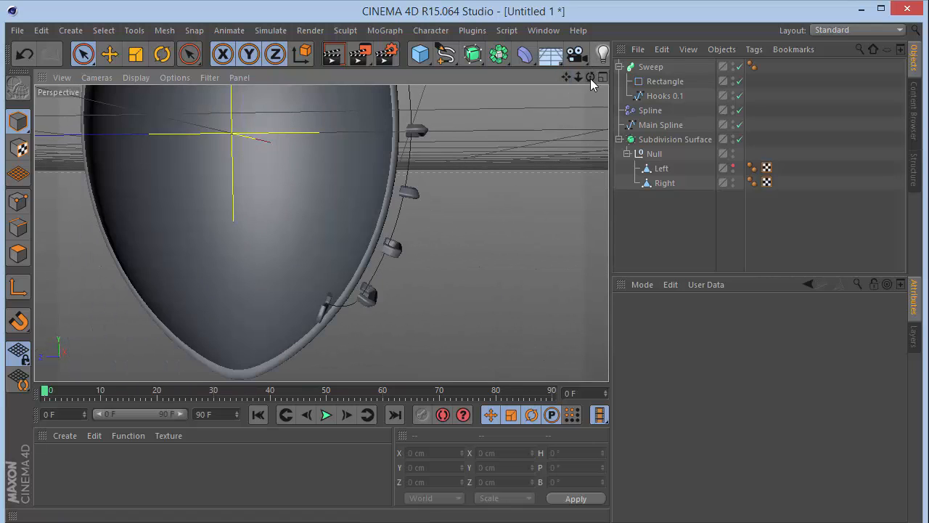
pyautogui.moveTo(591, 77); pyautogui.dragTo(465, 116)
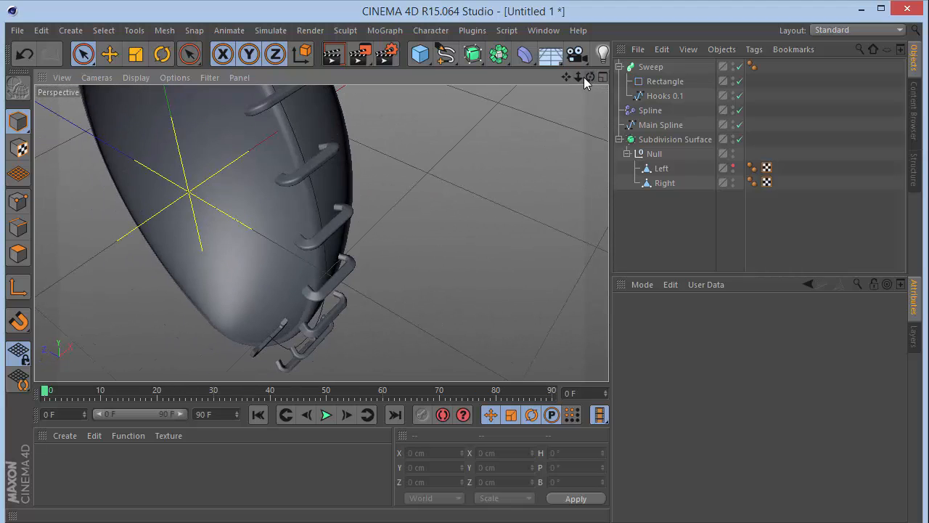
pyautogui.moveTo(590, 78); pyautogui.dragTo(630, 36)
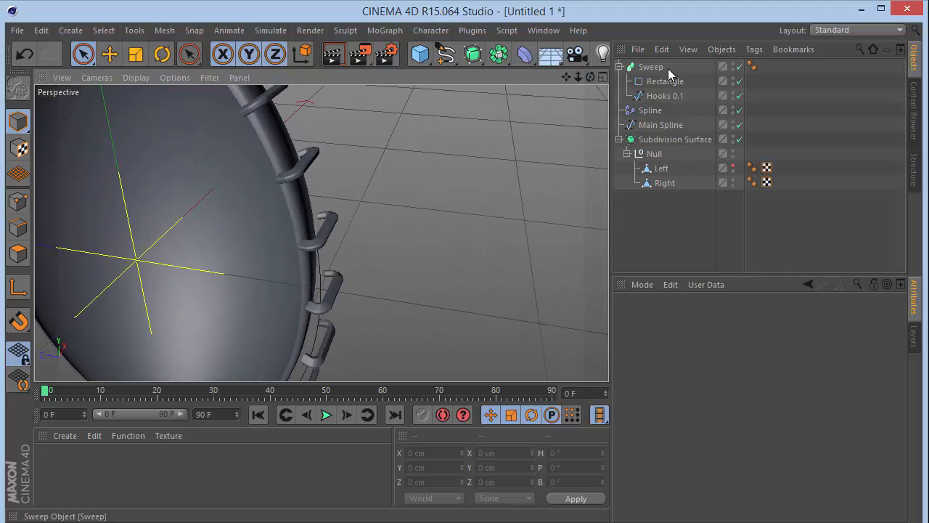
# Step: Set the lower limit (From) of the Sweep's rotation curve to 0° in its details
pyautogui.click(666, 67)
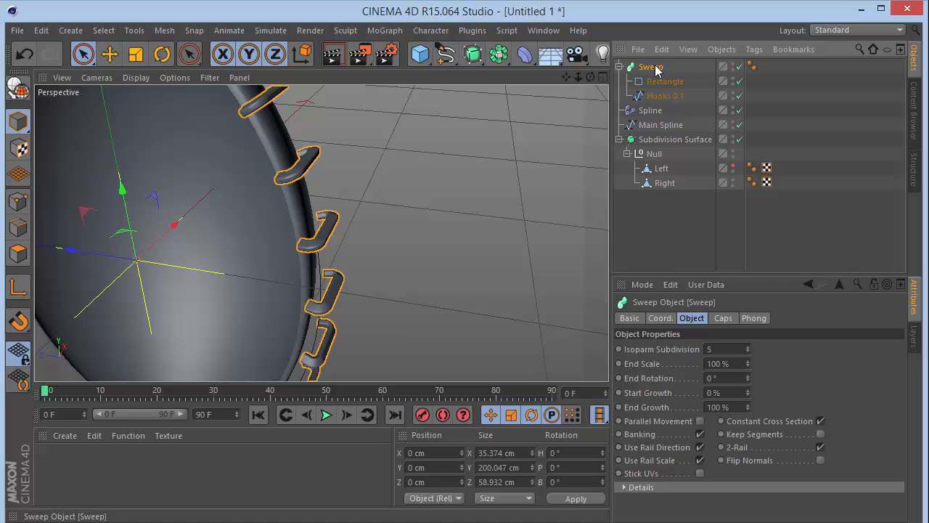
pyautogui.click(625, 487)
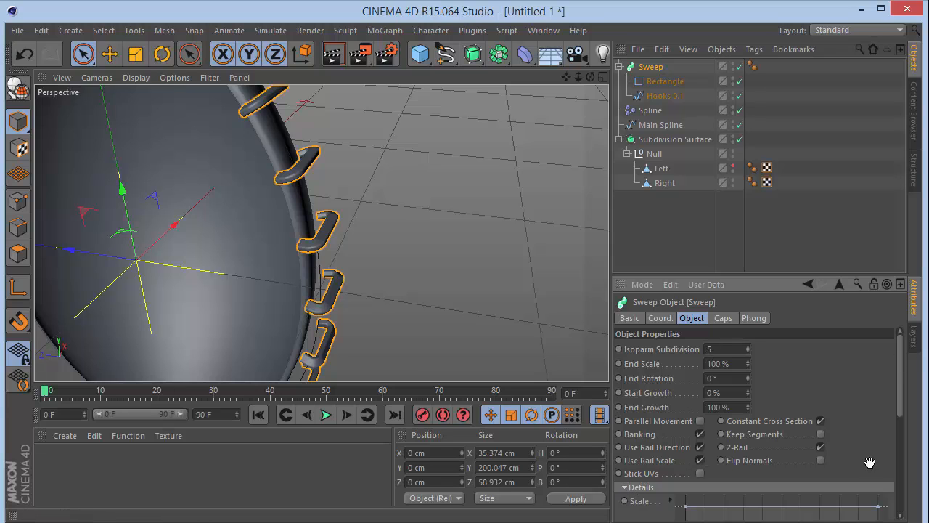
pyautogui.scroll(-5, 870, 462)
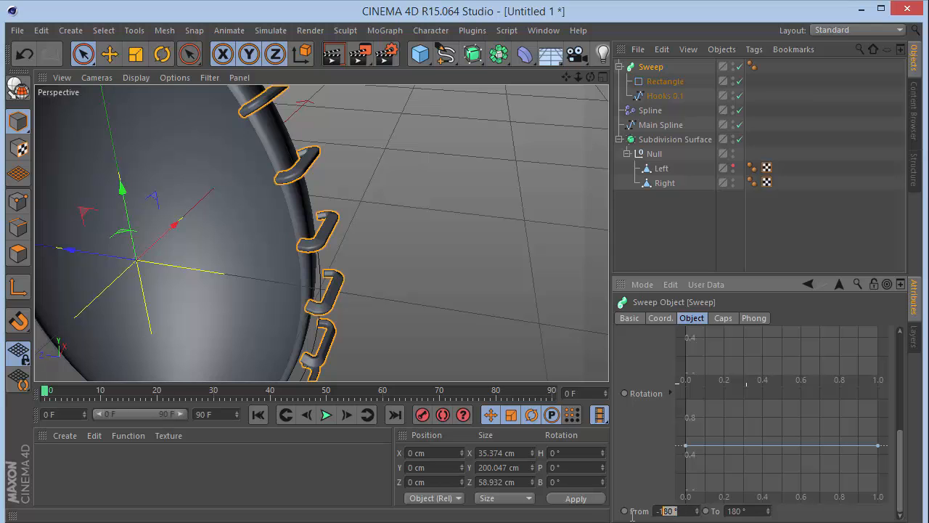
pyautogui.press('Return')
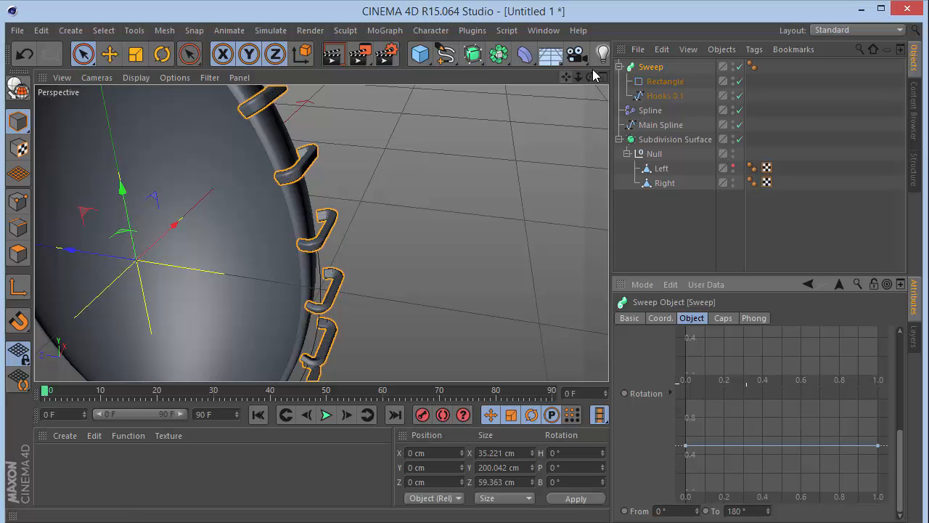
pyautogui.moveTo(590, 77)
pyautogui.mouseDown()
pyautogui.moveTo(606, 77)
pyautogui.moveTo(501, 76)
pyautogui.moveTo(526, 58)
pyautogui.moveTo(591, 52)
pyautogui.moveTo(555, 63)
pyautogui.moveTo(570, 76)
pyautogui.moveTo(519, 86)
pyautogui.moveTo(589, 76)
pyautogui.mouseUp()
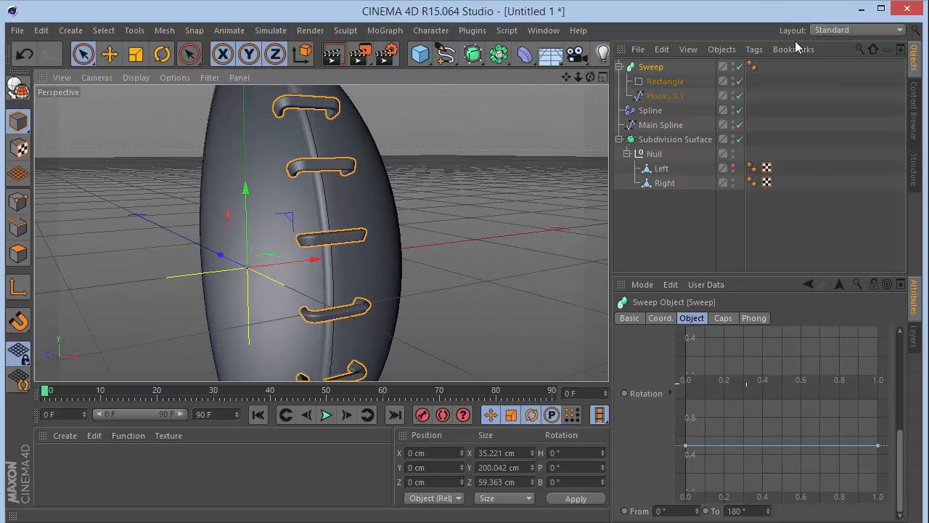
# Step: Make the Left half visible again and check the hooks along the complete seam
pyautogui.click(733, 166)
pyautogui.click(635, 238)
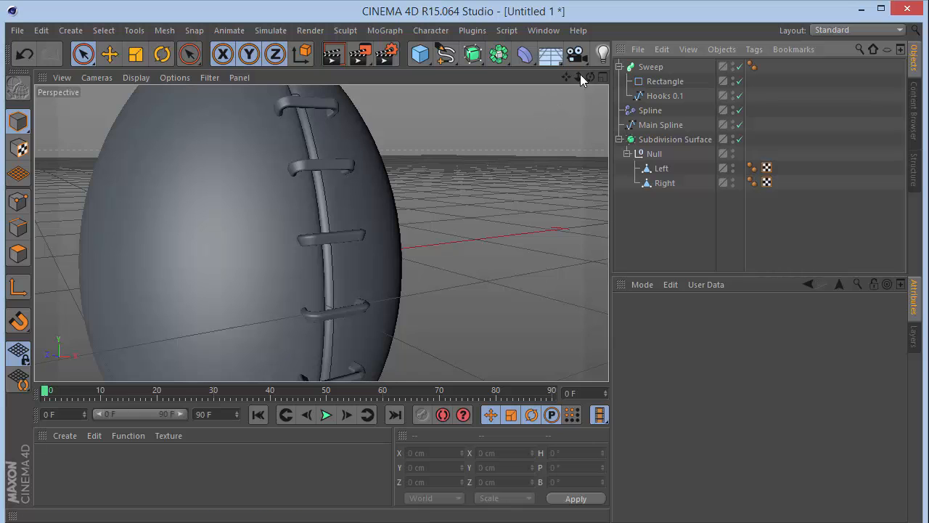
pyautogui.moveTo(590, 77)
pyautogui.mouseDown()
pyautogui.moveTo(556, 70)
pyautogui.moveTo(606, 109)
pyautogui.moveTo(624, 110)
pyautogui.moveTo(635, 69)
pyautogui.moveTo(559, 81)
pyautogui.moveTo(580, 80)
pyautogui.mouseUp()
# Step: Set the width of the Sweep's Rectangle profile to 10 cm
pyautogui.click(657, 80)
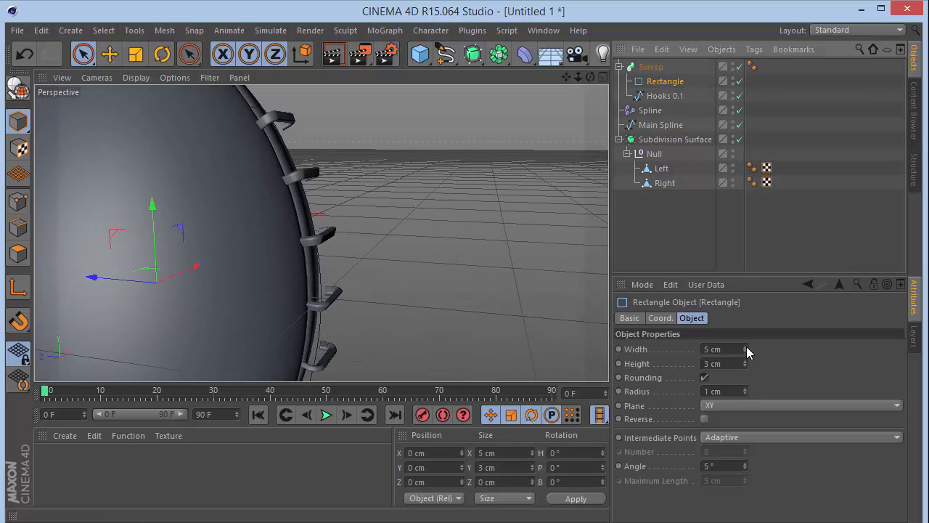
pyautogui.moveTo(747, 349); pyautogui.dragTo(597, 357)
pyautogui.write('10')
pyautogui.press('Return')
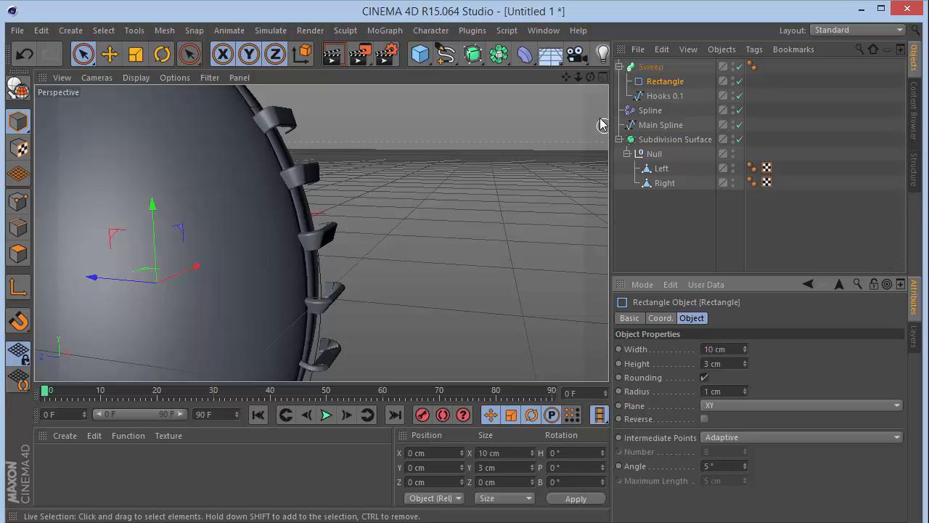
pyautogui.moveTo(578, 78); pyautogui.dragTo(515, 65)
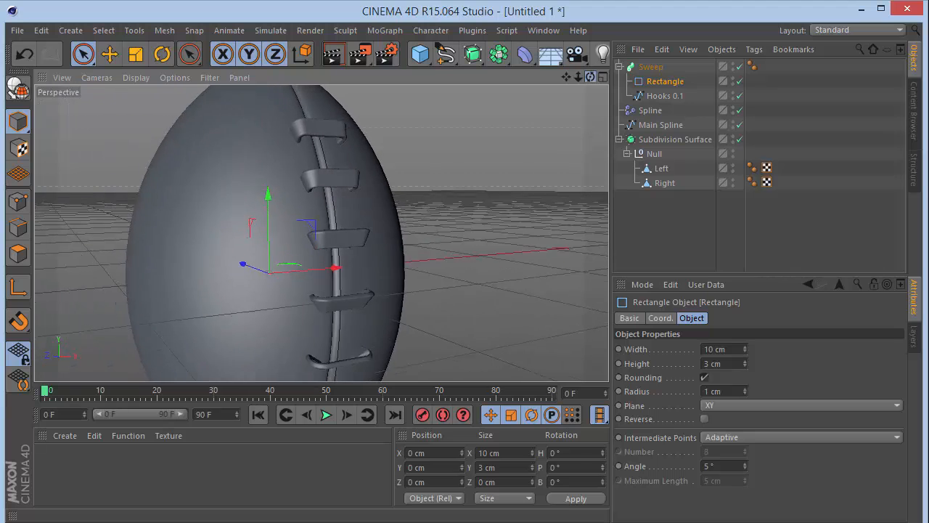
# Step: Examine the Sweep's object, coordinate, caps and phong settings
pyautogui.click(651, 67)
pyautogui.scroll(-5, 788, 387)
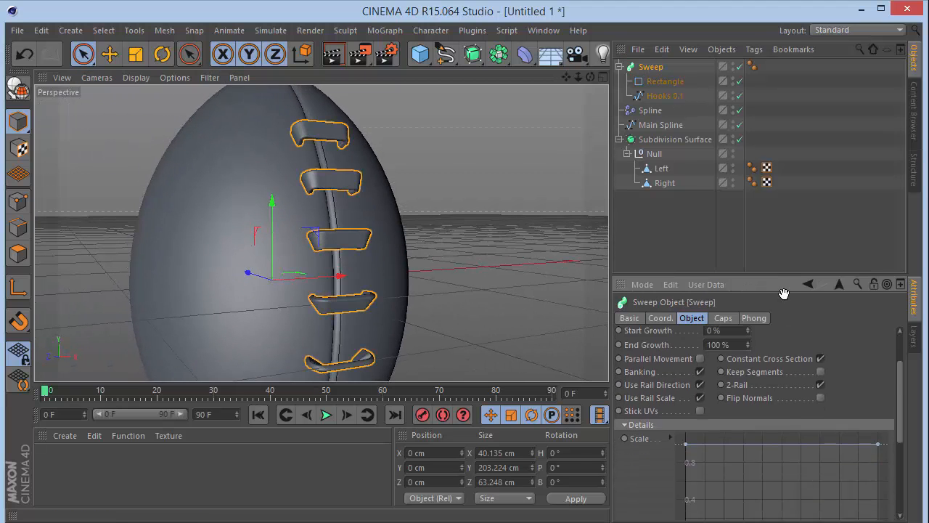
pyautogui.scroll(5, 775, 393)
pyautogui.click(723, 319)
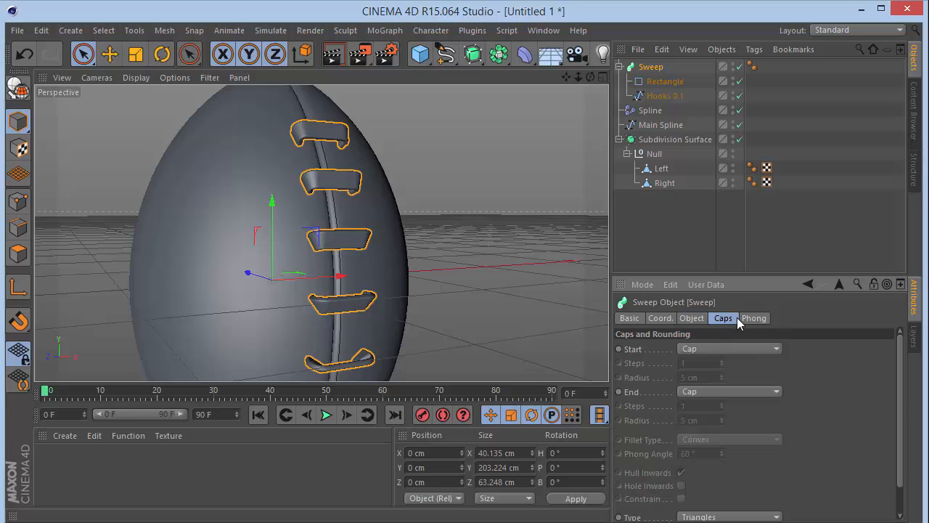
pyautogui.click(658, 318)
pyautogui.click(746, 319)
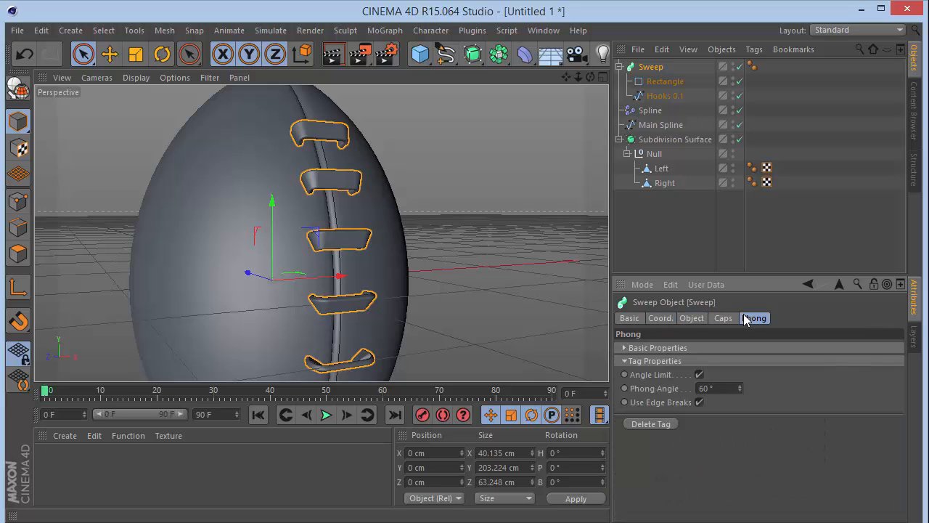
pyautogui.click(726, 319)
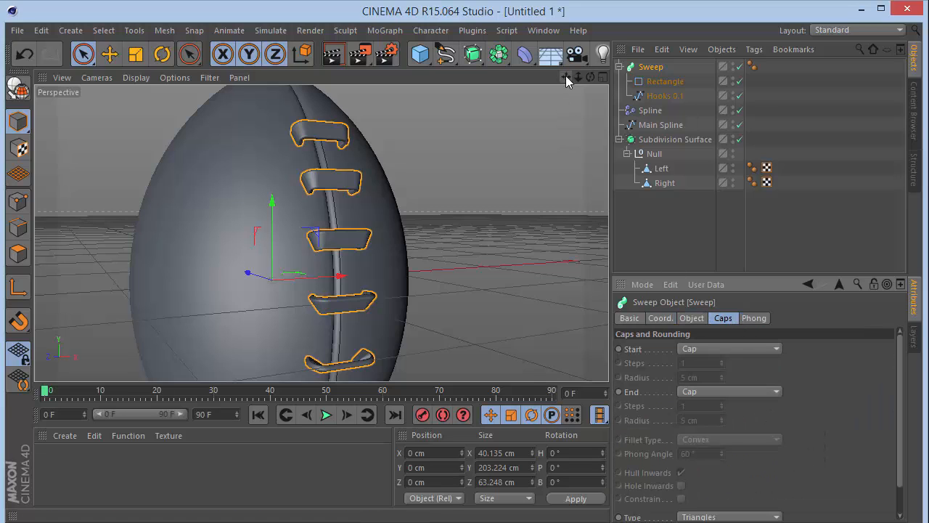
# Step: Undo the hook conversion and merging to restore the live Cloner with its Hooks child under the Sweep
pyautogui.moveTo(568, 79); pyautogui.dragTo(587, 77)
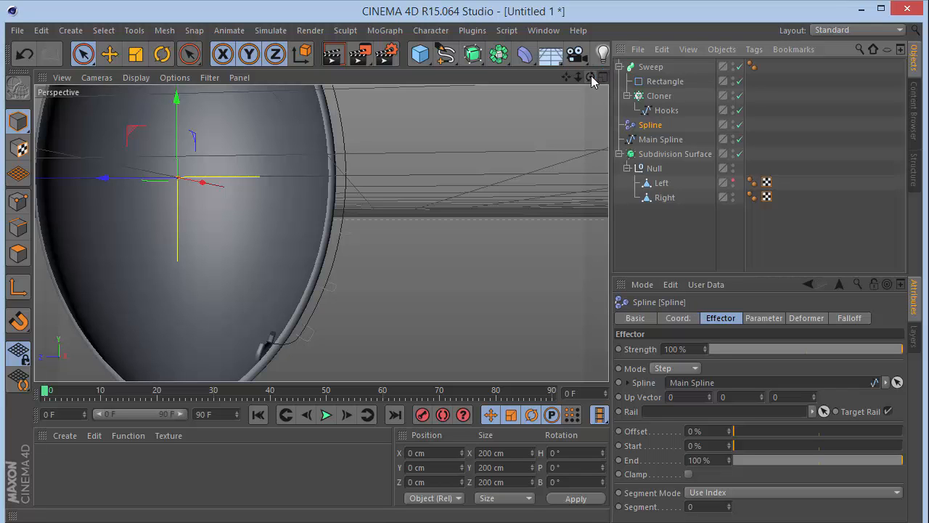
pyautogui.moveTo(591, 77)
pyautogui.mouseDown()
pyautogui.moveTo(544, 76)
pyautogui.moveTo(580, 76)
pyautogui.mouseUp()
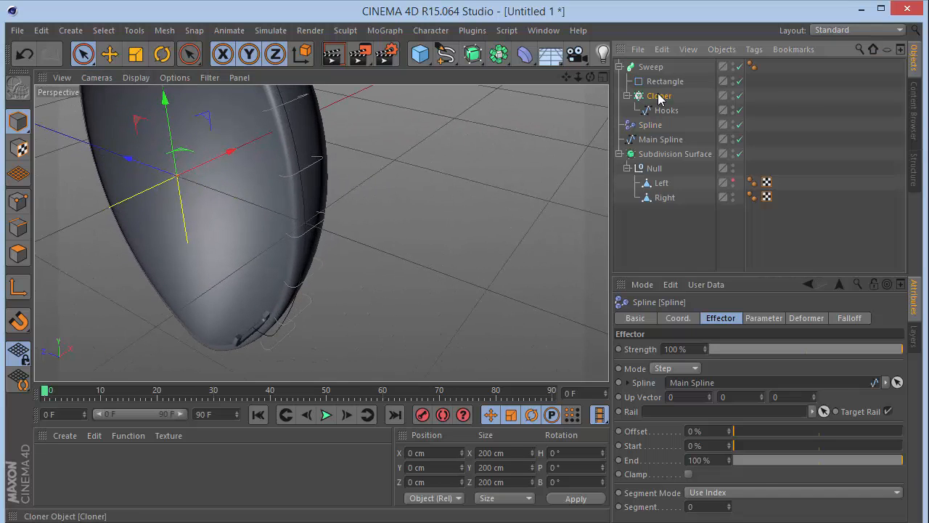
# Step: Inspect the Cloner's hooks along the seam and show the settings of the Spline effector that places them
pyautogui.click(658, 96)
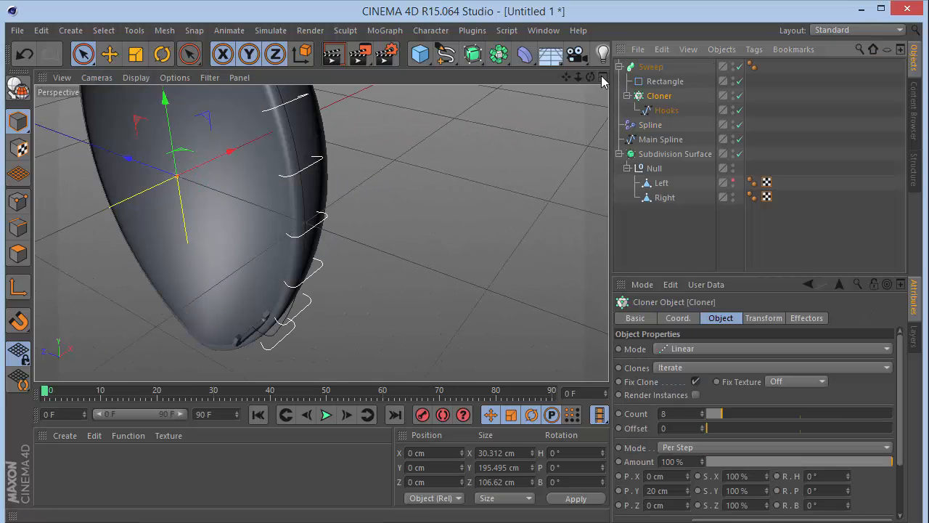
pyautogui.moveTo(591, 77); pyautogui.dragTo(619, 46)
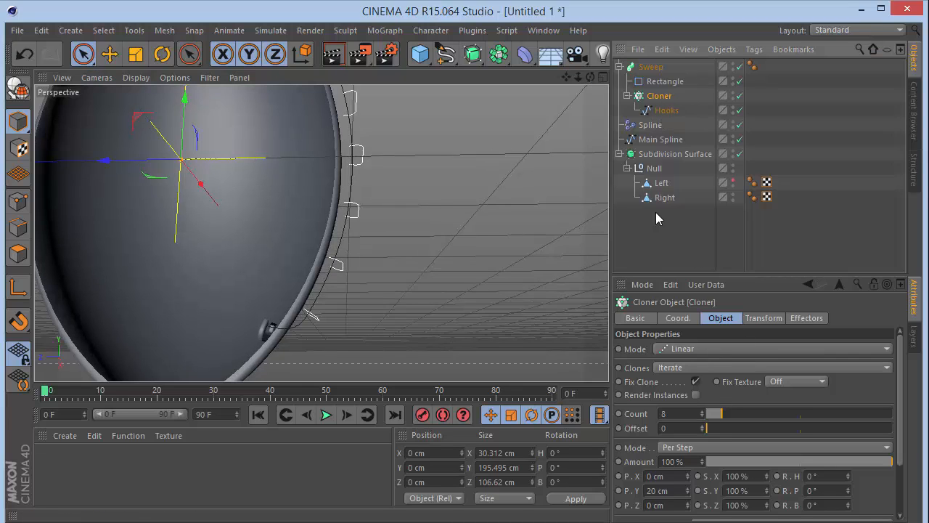
pyautogui.click(650, 125)
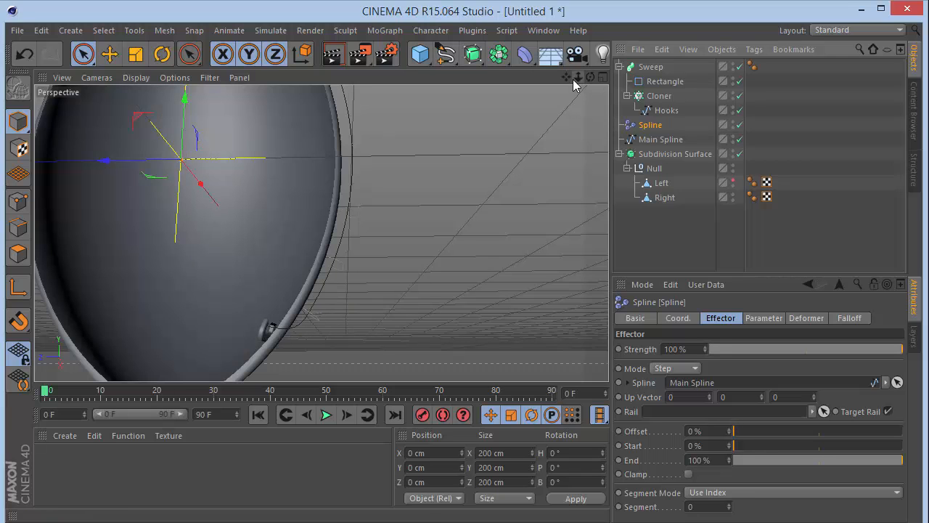
pyautogui.moveTo(573, 79); pyautogui.dragTo(609, 110)
# Step: Try reducing the Spline effector's End value to 64% and undo the change
pyautogui.moveTo(733, 445); pyautogui.dragTo(742, 450)
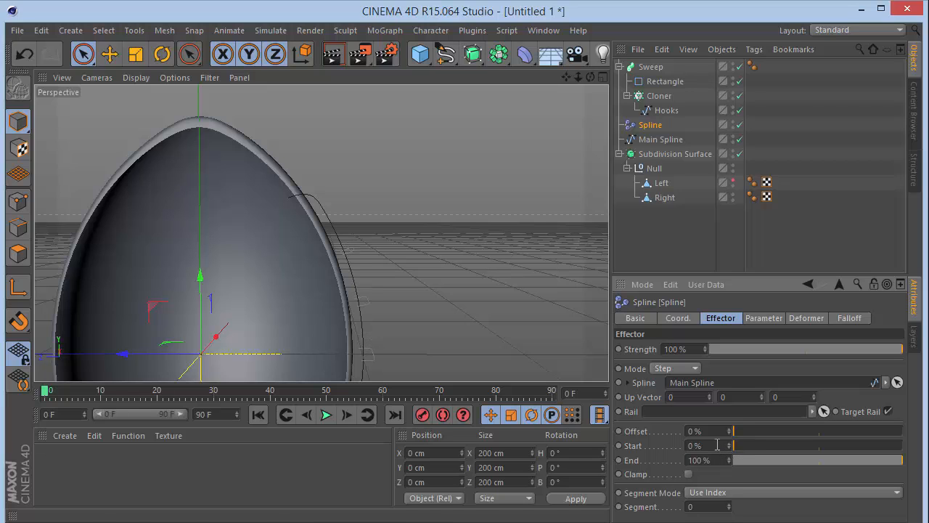
pyautogui.moveTo(567, 77); pyautogui.dragTo(706, 413)
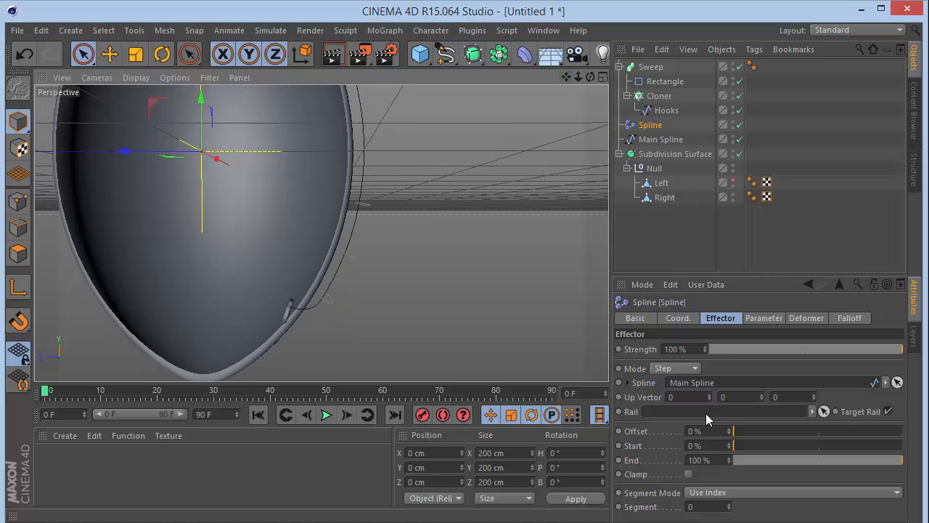
pyautogui.moveTo(728, 461); pyautogui.dragTo(728, 461)
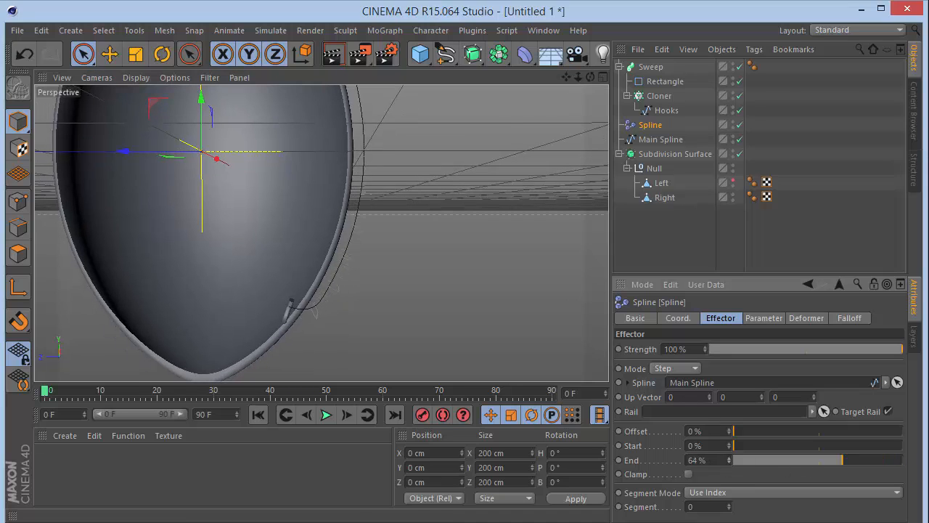
pyautogui.hotkey('ctrl', 'z')
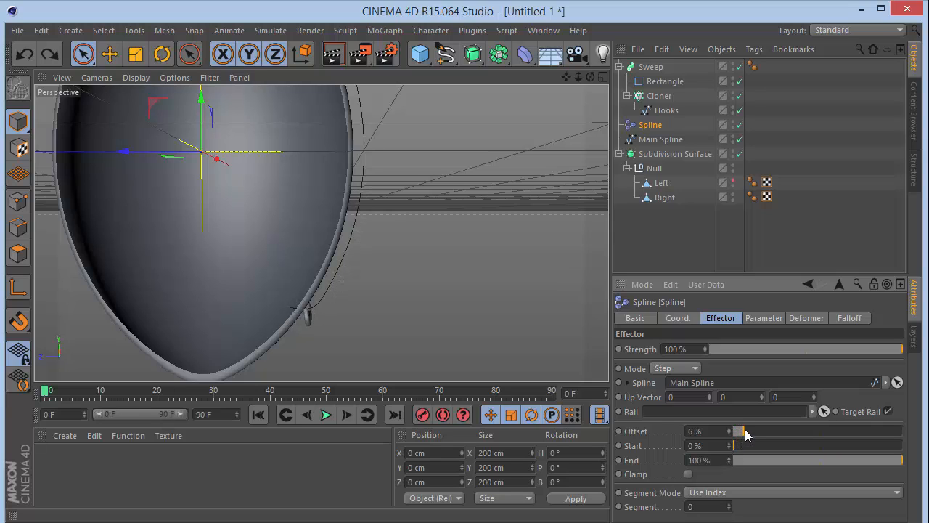
# Step: Set the Spline effector's Offset to 13% to shift the cloned hooks along the Main Spline
pyautogui.moveTo(746, 433); pyautogui.dragTo(756, 428)
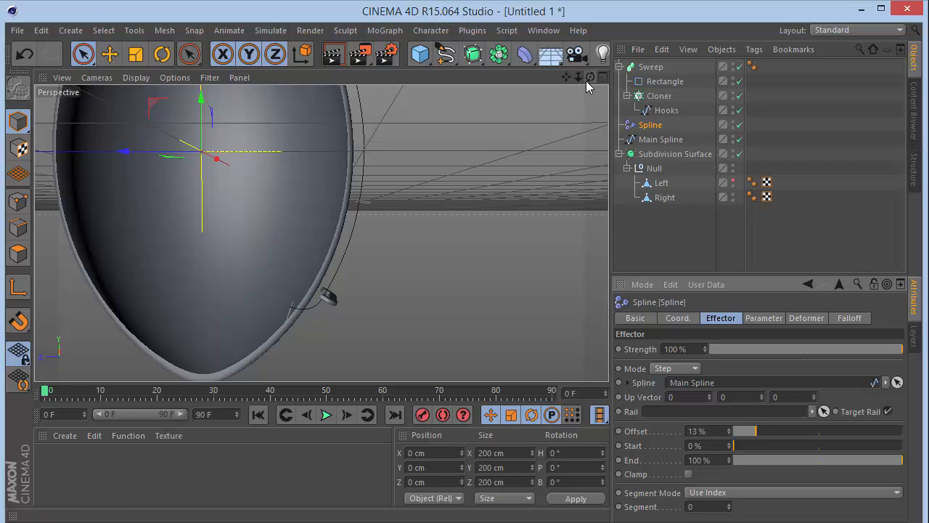
pyautogui.press('F4')
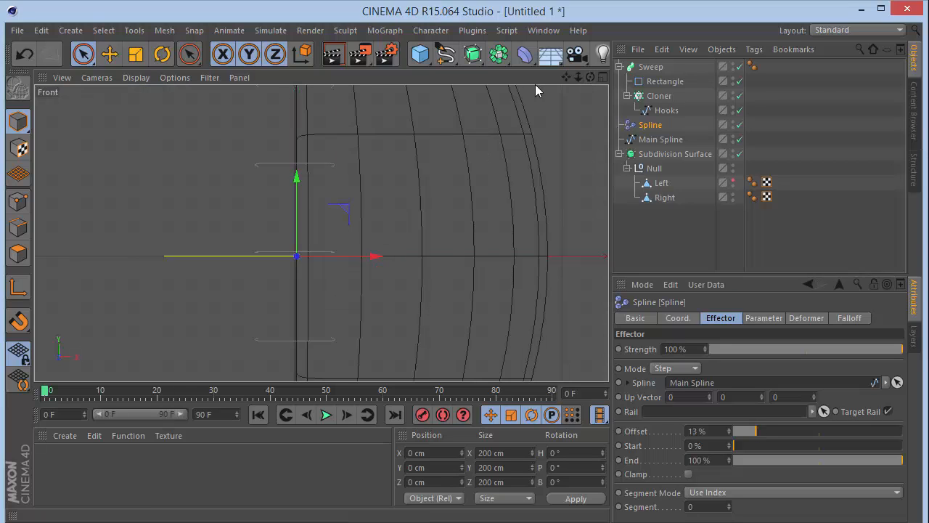
pyautogui.press('F3')
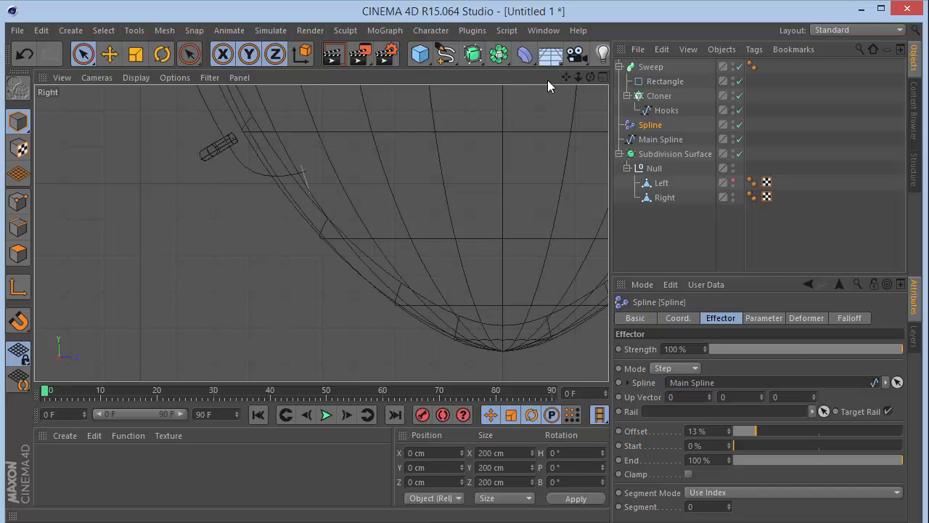
pyautogui.moveTo(566, 77)
pyautogui.mouseDown()
pyautogui.moveTo(620, 207)
pyautogui.moveTo(573, 77)
pyautogui.moveTo(508, 77)
pyautogui.moveTo(579, 115)
pyautogui.moveTo(606, 339)
pyautogui.moveTo(588, 177)
pyautogui.mouseUp()
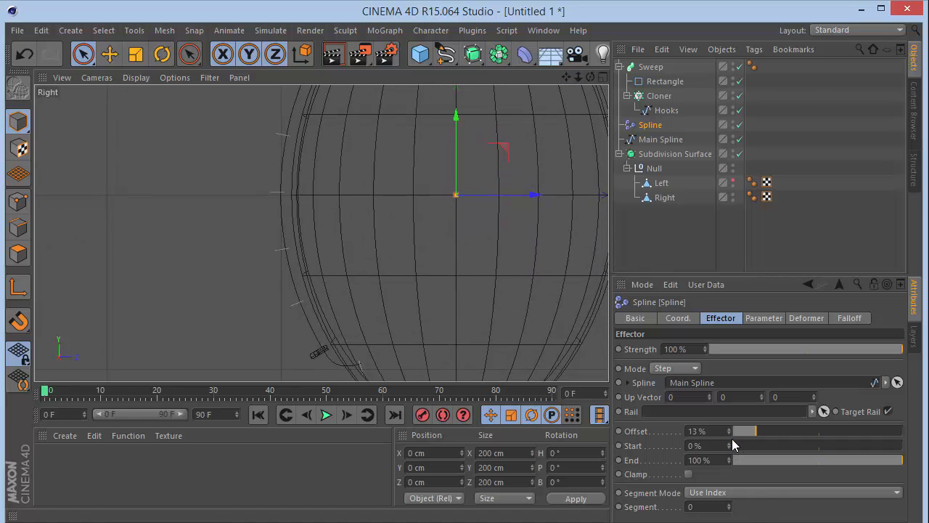
pyautogui.moveTo(733, 445); pyautogui.dragTo(731, 439)
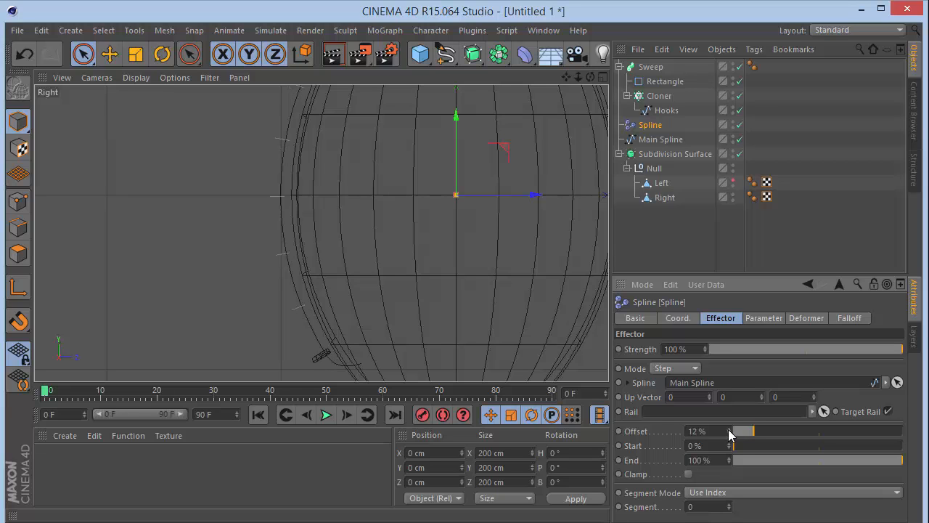
pyautogui.moveTo(565, 77)
pyautogui.mouseDown()
pyautogui.moveTo(570, 171)
pyautogui.moveTo(567, 80)
pyautogui.mouseUp()
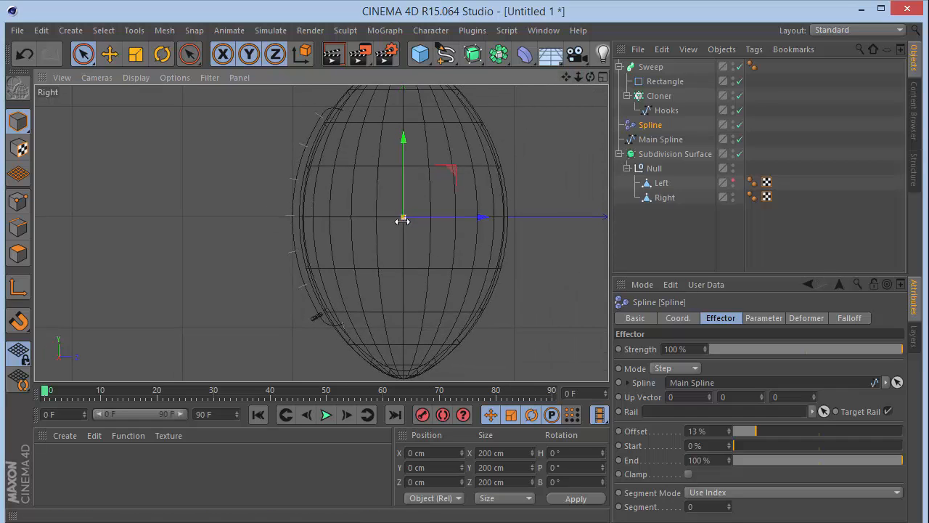
# Step: Set the Spline effector's End value to 84% to space the hooks evenly along the seam
pyautogui.click(730, 463)
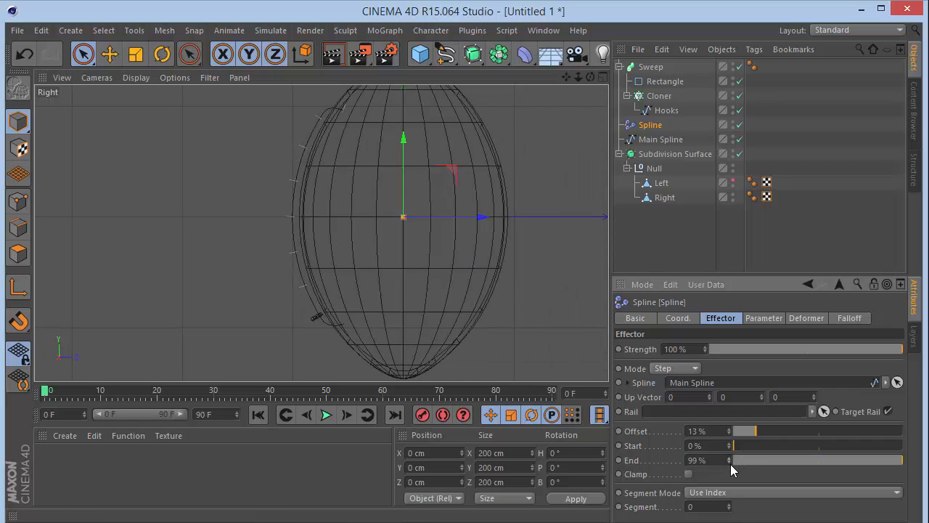
pyautogui.moveTo(731, 464); pyautogui.dragTo(721, 465)
pyautogui.press('F1')
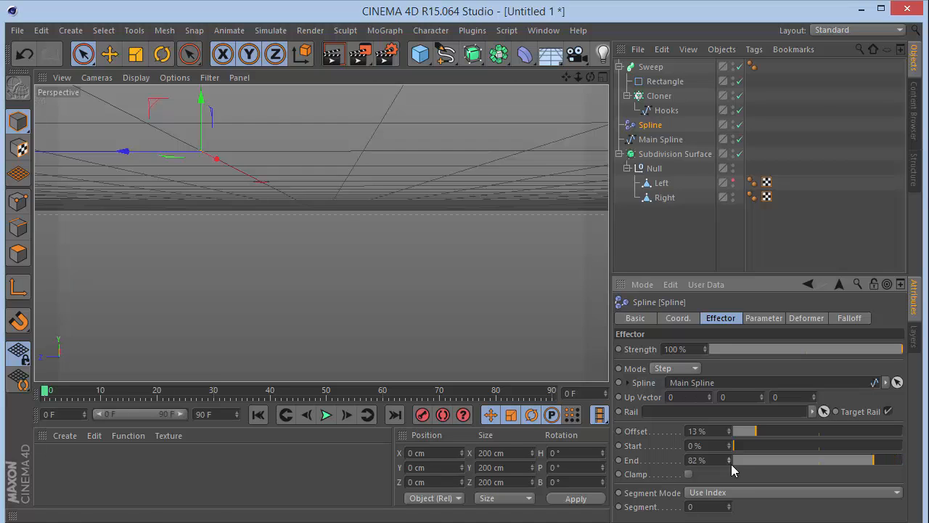
pyautogui.moveTo(566, 77); pyautogui.dragTo(570, 126)
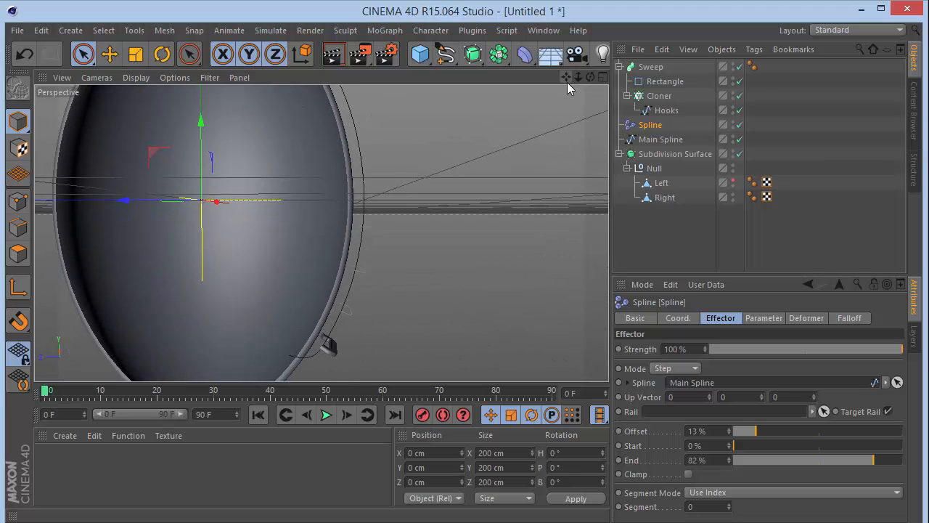
pyautogui.press('F3')
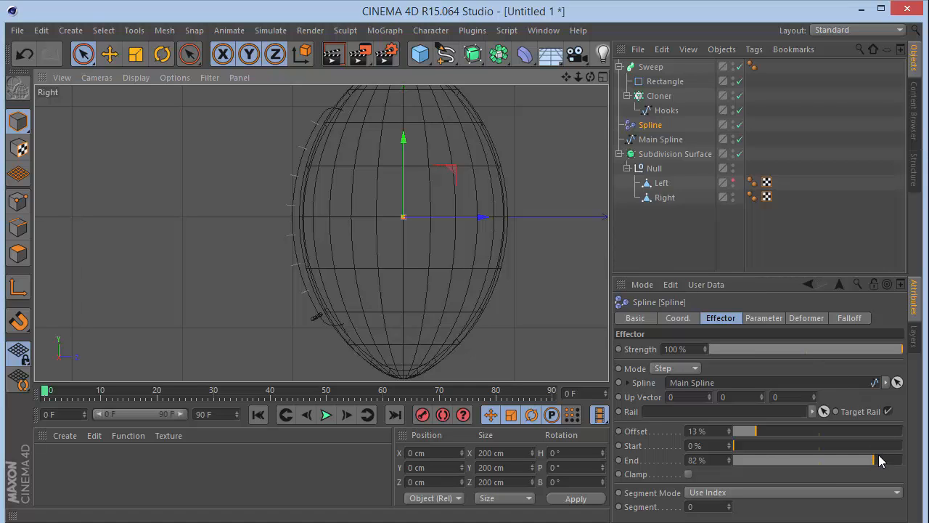
pyautogui.moveTo(730, 460); pyautogui.dragTo(729, 454)
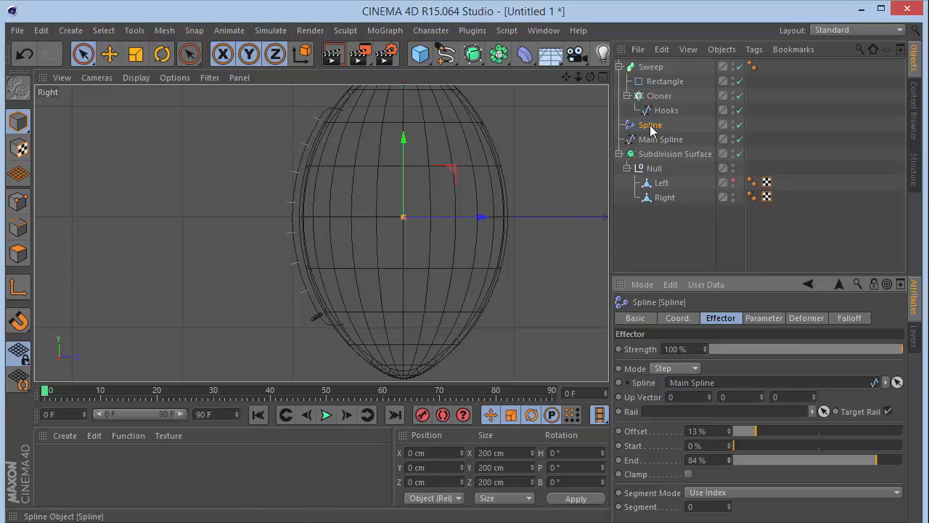
# Step: Keep a hidden copy of the Cloner below the Subdivision Surface, and make the Sweep's original Cloner editable
pyautogui.click(652, 101)
pyautogui.hotkey('ctrl', 'c')
pyautogui.hotkey('ctrl', 'v')
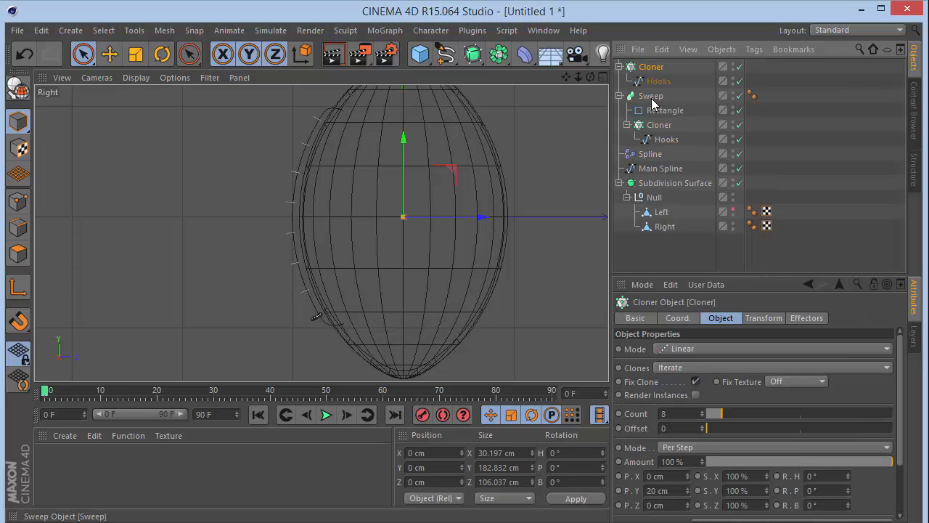
pyautogui.moveTo(660, 260); pyautogui.dragTo(660, 258)
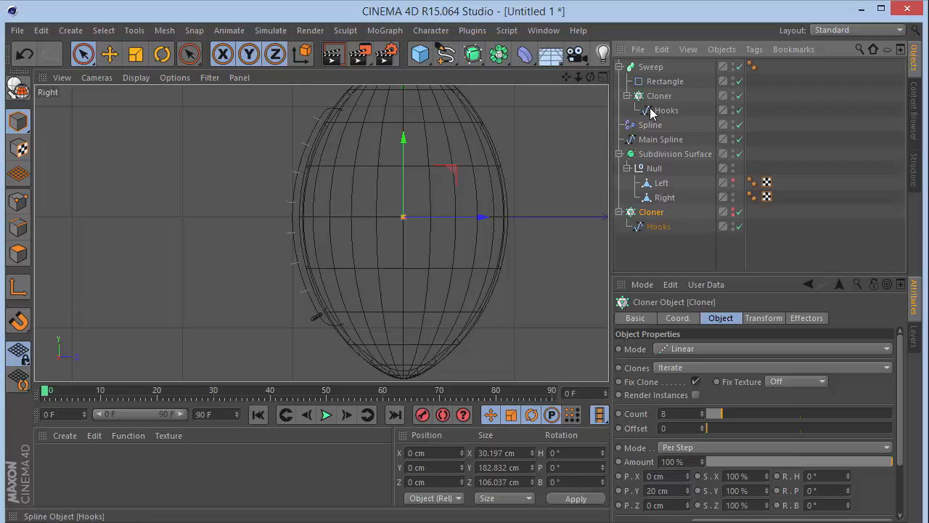
pyautogui.press('c')
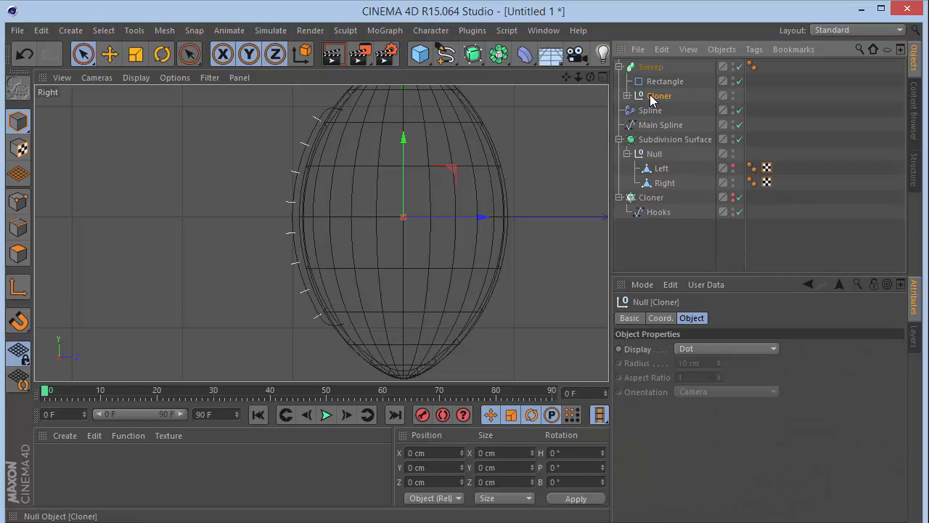
pyautogui.click(627, 96)
pyautogui.rightClick(659, 103)
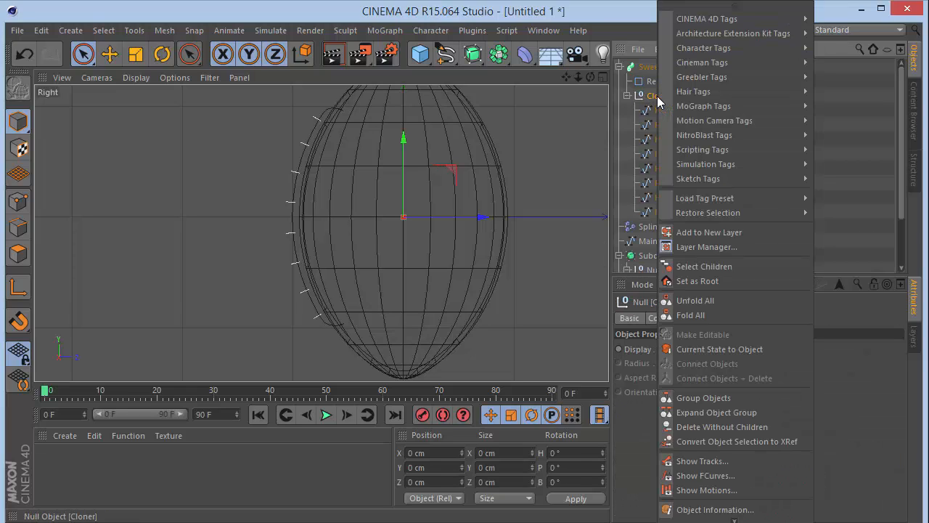
pyautogui.click(746, 350)
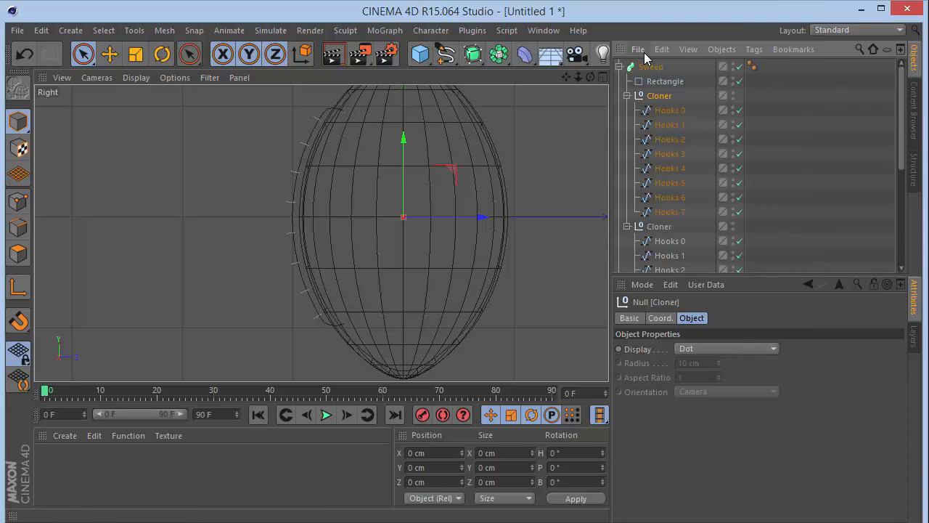
pyautogui.hotkey('ctrl', 'z')
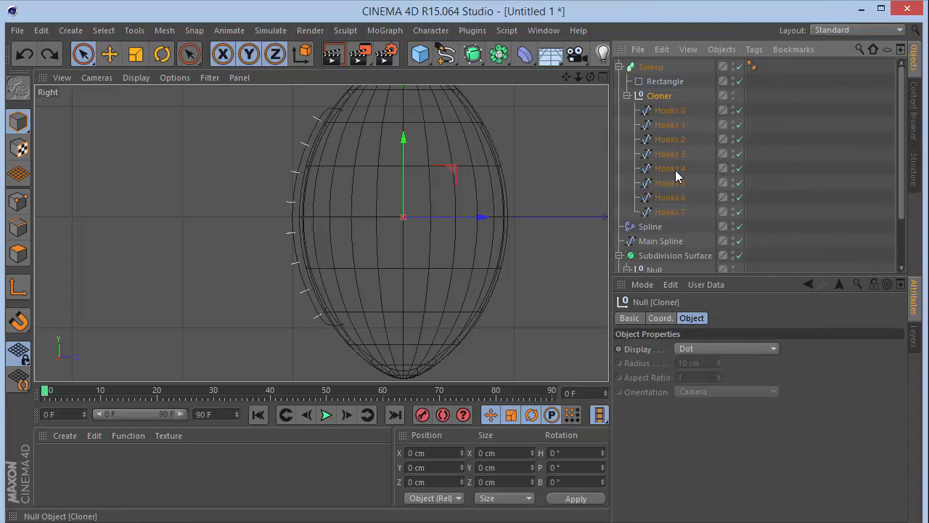
# Step: Merge the Sweep's Cloner null and Hooks 0 to Hooks 7 into one spline with Connect Objects + Delete
pyautogui.click(672, 212)
pyautogui.rightClick(661, 106)
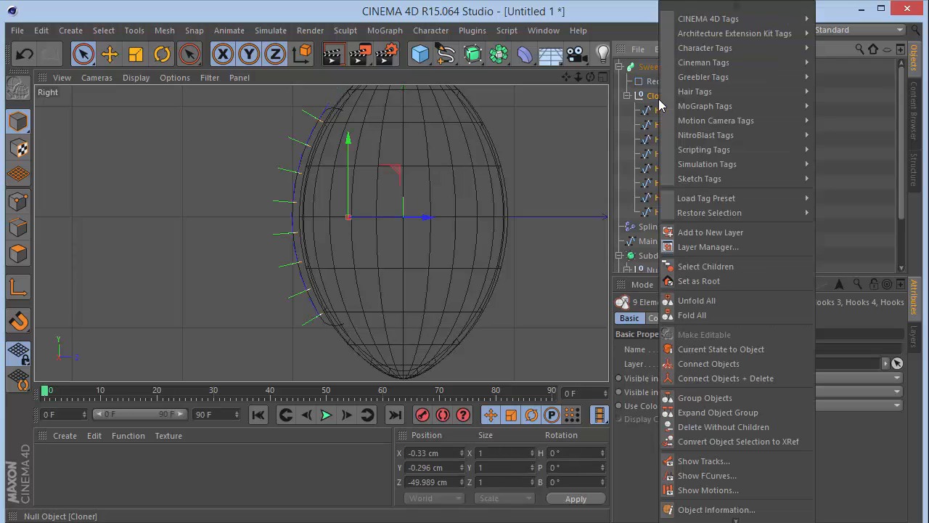
pyautogui.click(733, 378)
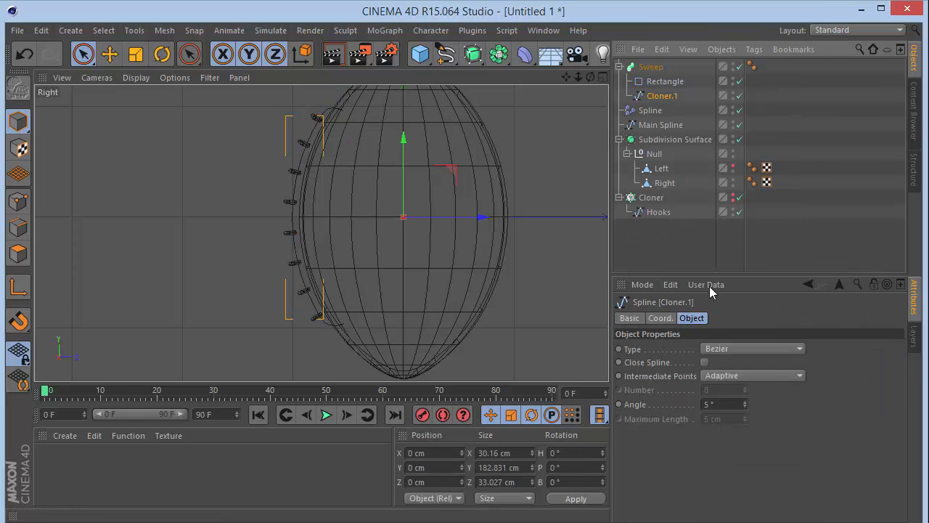
# Step: Set the Sweep's Rotation curve flat at about 0.5 to turn the lace profile, and check the laces along the seam
pyautogui.click(650, 66)
pyautogui.press('F1')
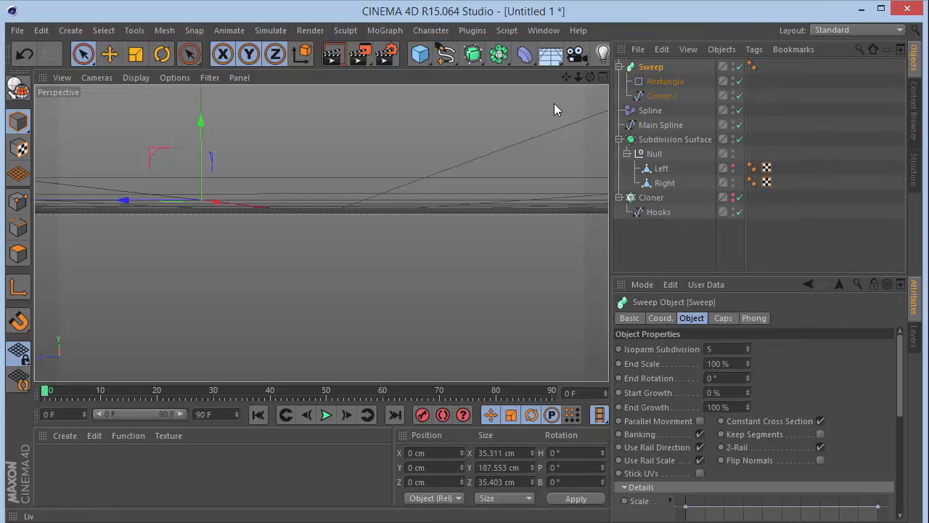
pyautogui.moveTo(590, 77)
pyautogui.mouseDown()
pyautogui.moveTo(537, 120)
pyautogui.moveTo(586, 83)
pyautogui.moveTo(589, 65)
pyautogui.moveTo(595, 81)
pyautogui.mouseUp()
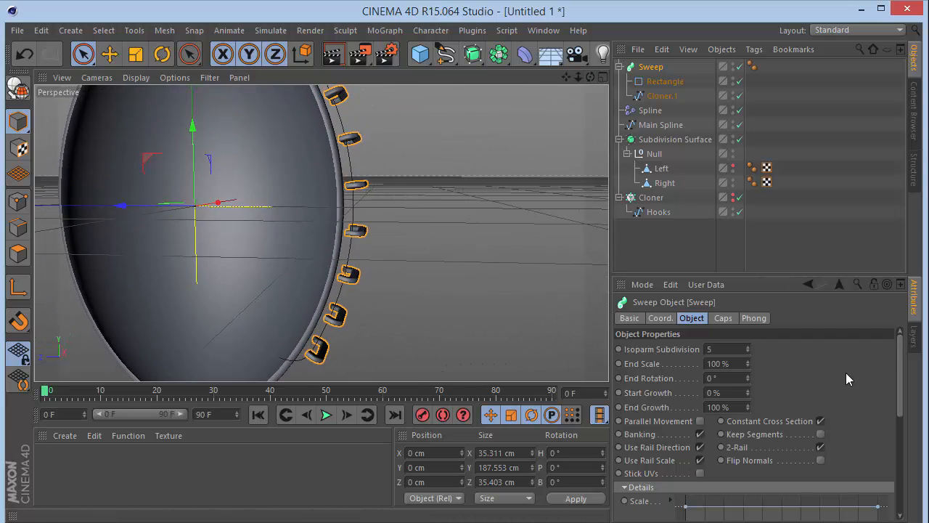
pyautogui.moveTo(846, 374); pyautogui.dragTo(806, 129)
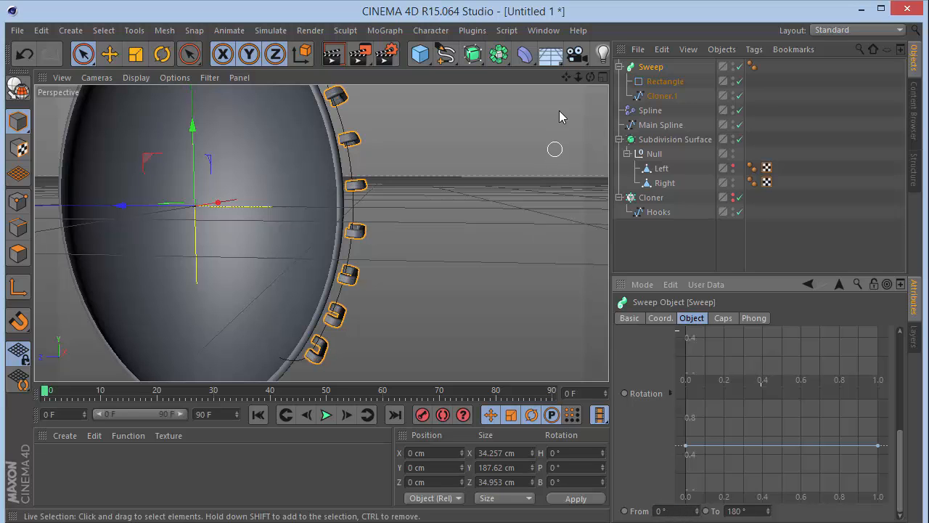
pyautogui.moveTo(590, 77)
pyautogui.mouseDown()
pyautogui.moveTo(559, 91)
pyautogui.moveTo(508, 71)
pyautogui.moveTo(499, 88)
pyautogui.moveTo(555, 62)
pyautogui.moveTo(603, 106)
pyautogui.moveTo(578, 81)
pyautogui.moveTo(552, 86)
pyautogui.moveTo(589, 70)
pyautogui.moveTo(581, 61)
pyautogui.moveTo(574, 80)
pyautogui.moveTo(552, 84)
pyautogui.moveTo(593, 82)
pyautogui.mouseUp()
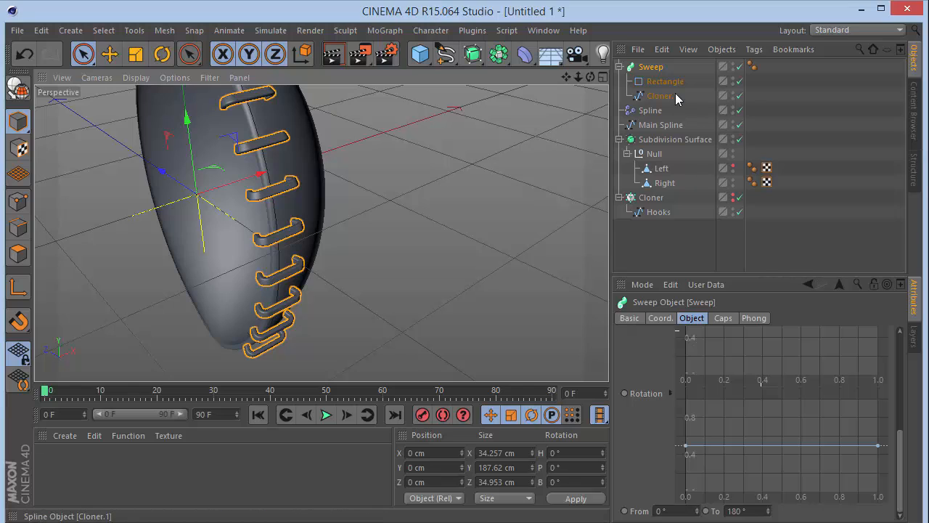
pyautogui.click(724, 318)
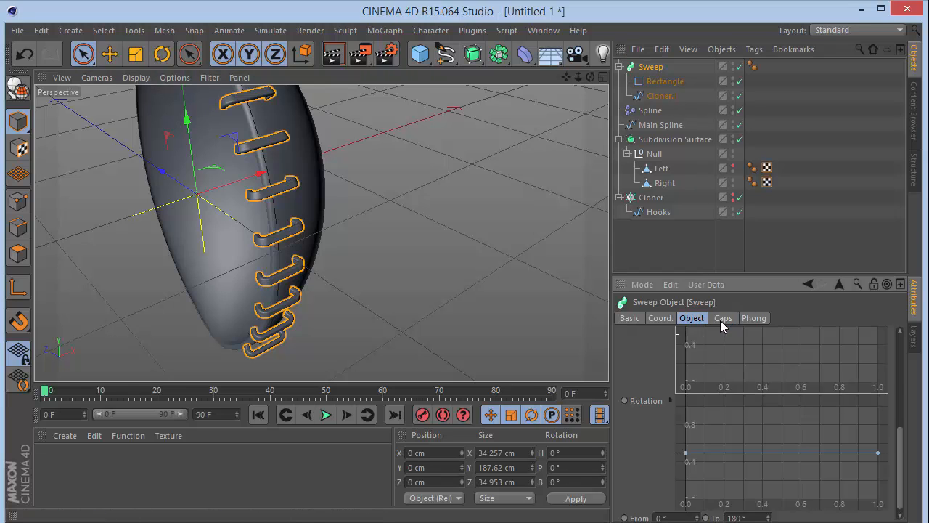
# Step: Try widths of 10 cm and 7 cm for the Sweep's Rectangle profile, and settle on 8 cm
pyautogui.click(665, 82)
pyautogui.moveTo(735, 351); pyautogui.dragTo(508, 361)
pyautogui.write('10')
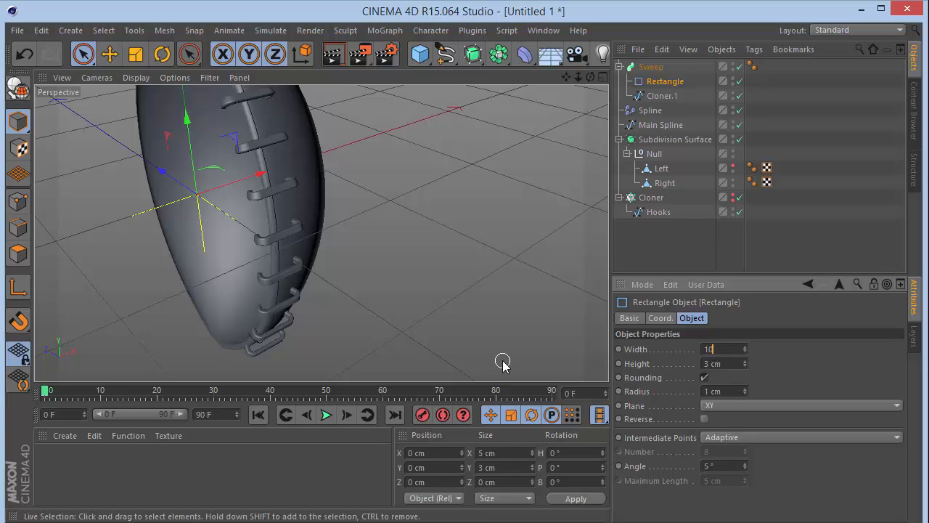
pyautogui.press('Return')
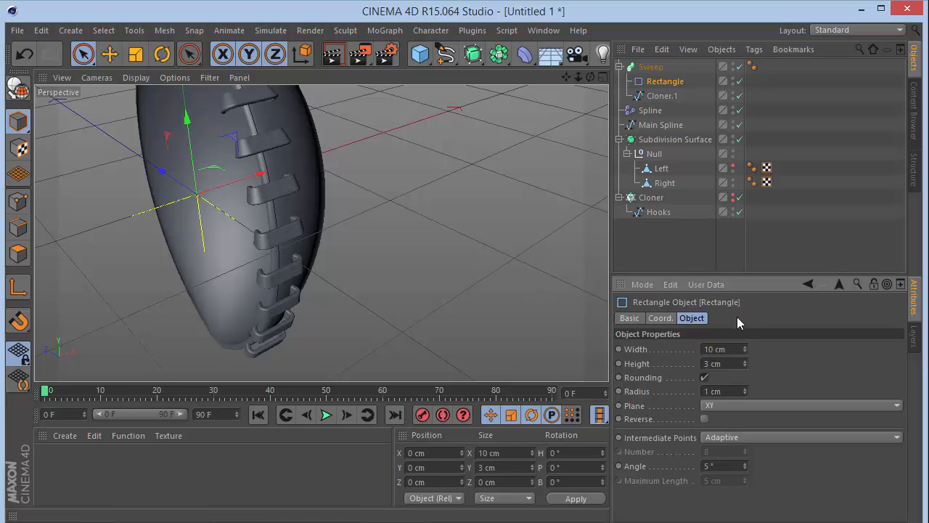
pyautogui.moveTo(737, 349); pyautogui.dragTo(411, 357)
pyautogui.write('7')
pyautogui.press('Return')
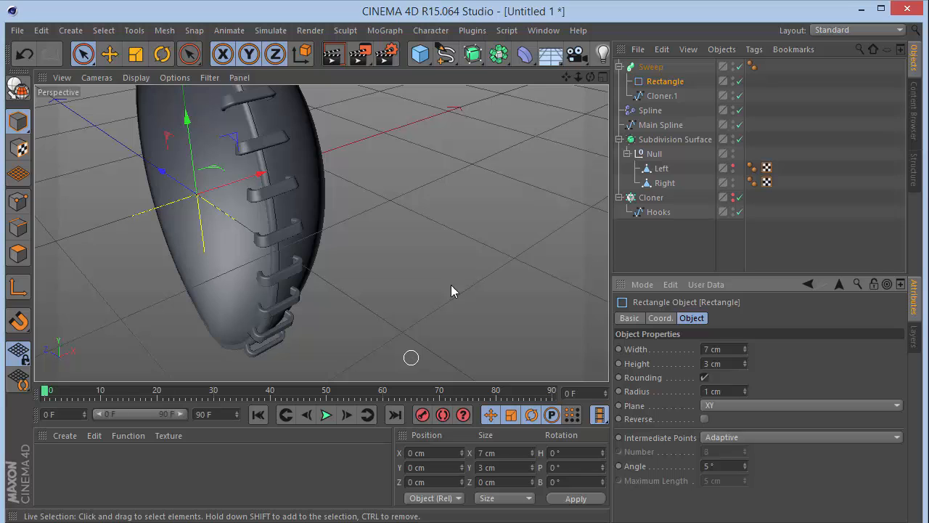
pyautogui.click(744, 347)
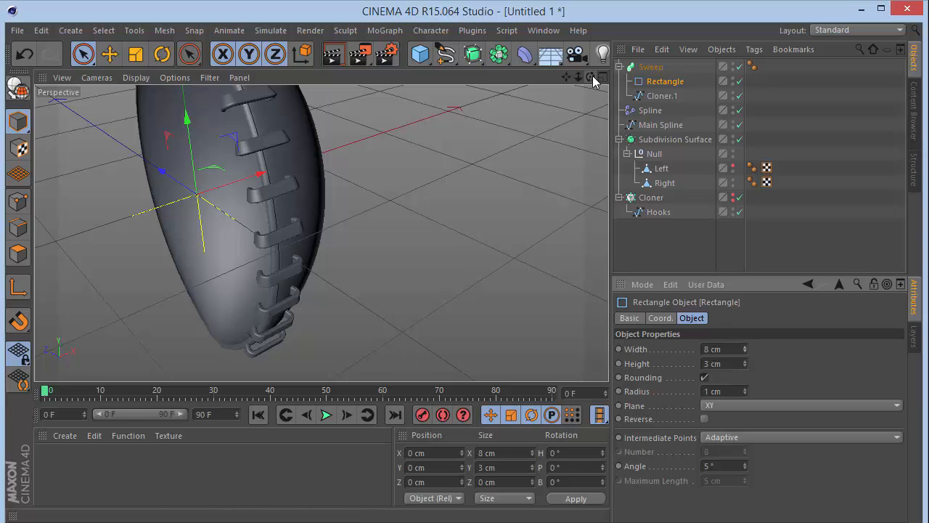
# Step: Show the Left half of the football again and hide the standalone Main Spline in the viewport
pyautogui.moveTo(593, 77); pyautogui.dragTo(568, 86)
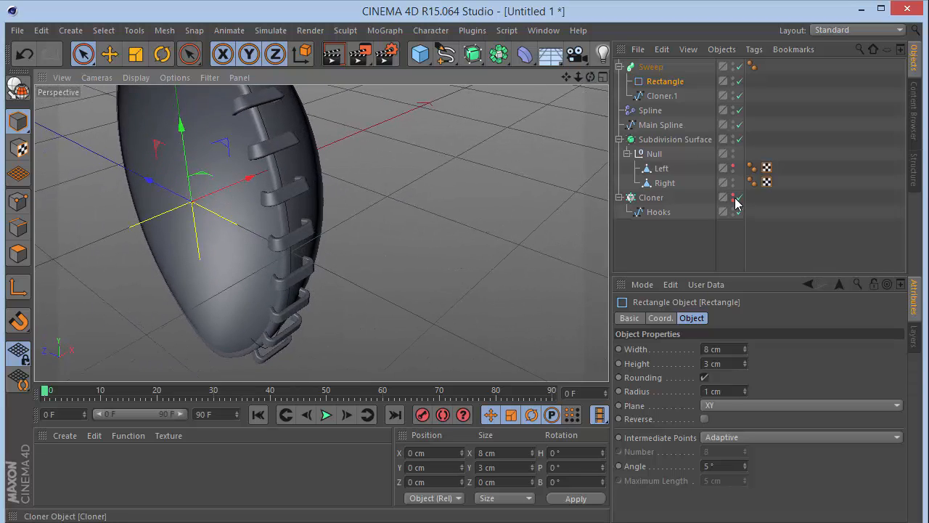
pyautogui.click(734, 168)
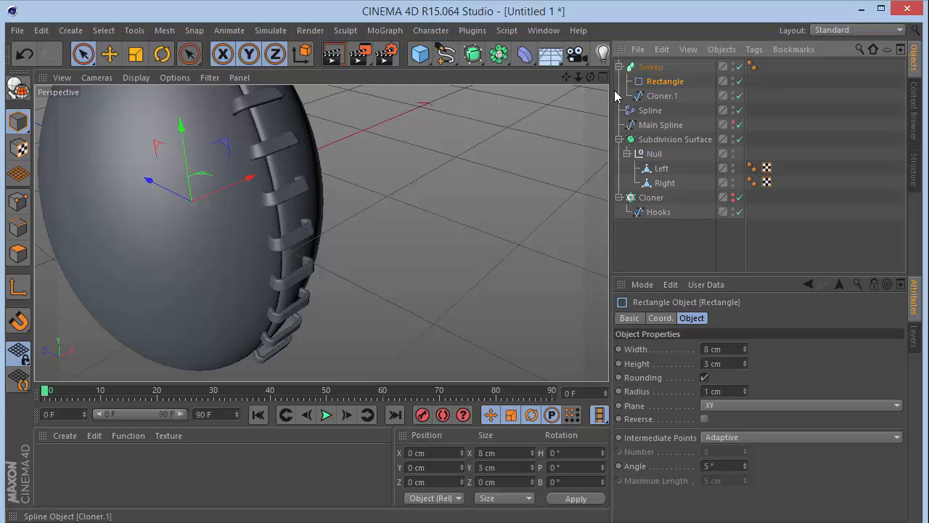
pyautogui.moveTo(590, 77); pyautogui.dragTo(606, 15)
# Step: Move the lace Sweep along Z to about 5 cm so the laces sit closer to the football
pyautogui.click(661, 125)
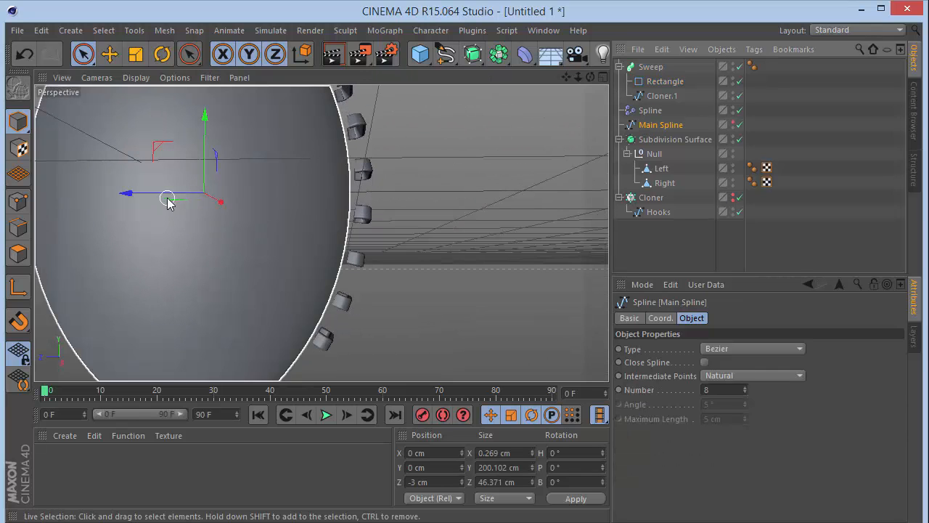
pyautogui.moveTo(167, 196); pyautogui.dragTo(180, 207)
pyautogui.hotkey('ctrl', 'z')
pyautogui.click(655, 70)
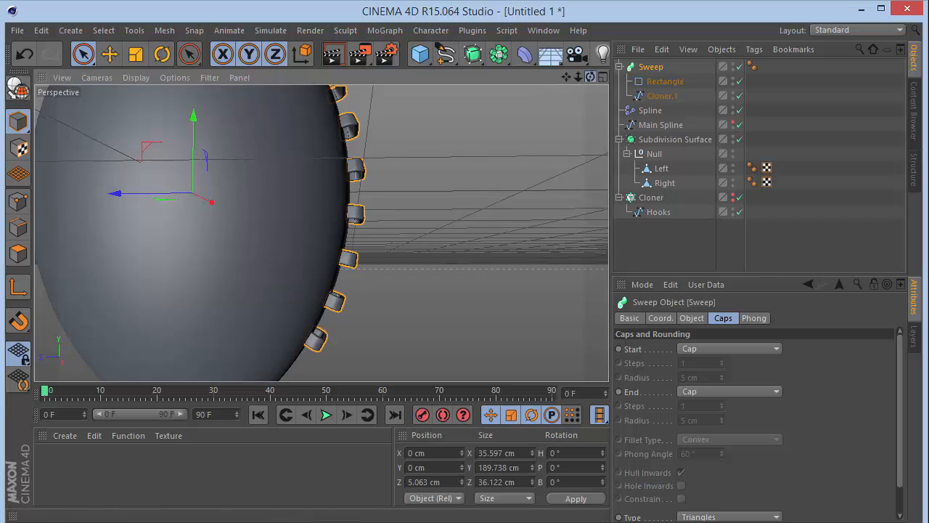
pyautogui.moveTo(590, 77); pyautogui.dragTo(568, 77)
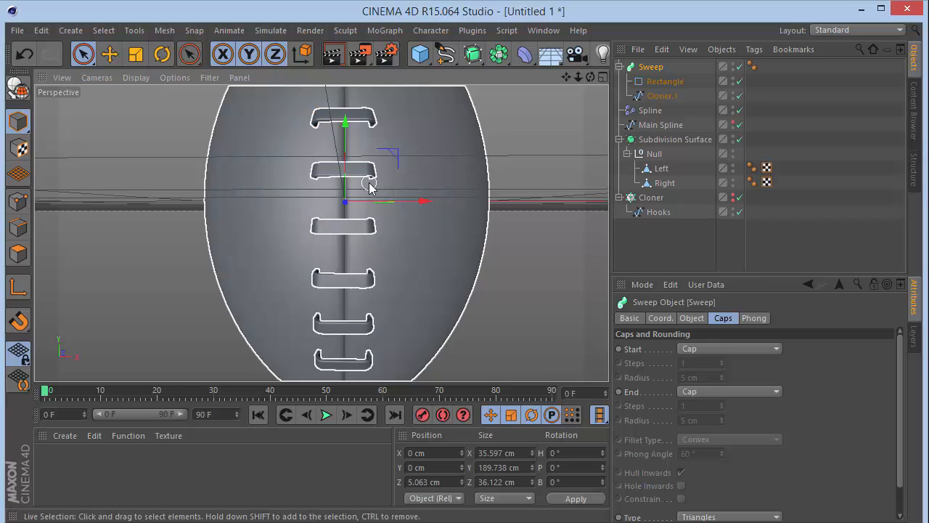
# Step: Add a rectangle spline in the front view, 10 cm wide and 10 cm high
pyautogui.press('F4')
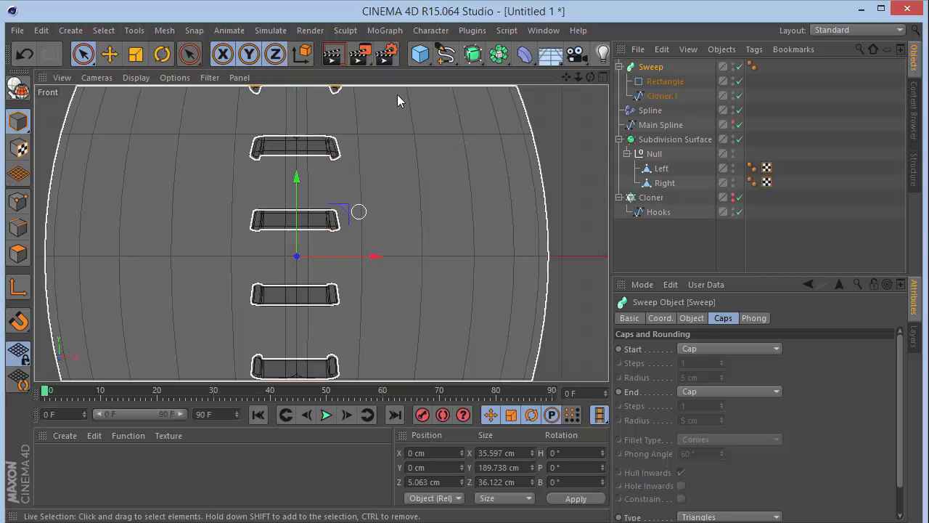
pyautogui.moveTo(445, 53); pyautogui.dragTo(589, 158)
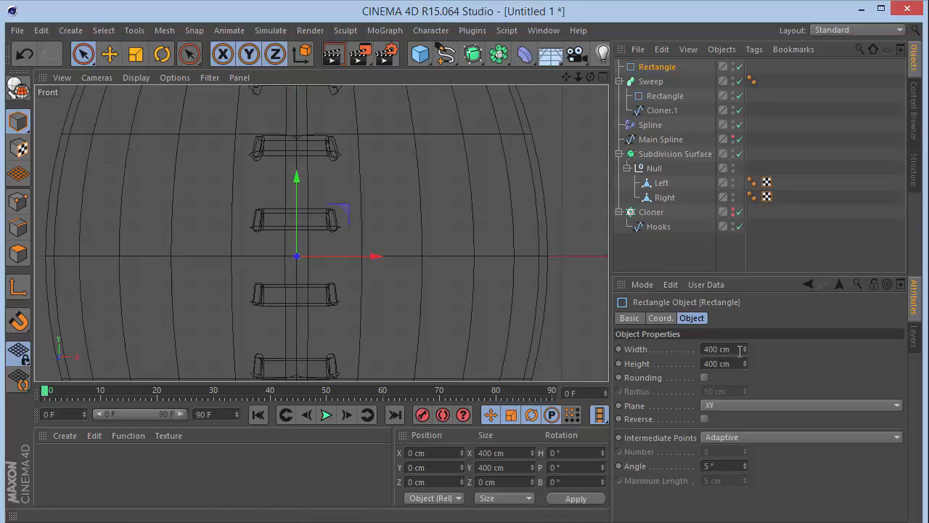
pyautogui.click(719, 349)
pyautogui.write('10')
pyautogui.press('Tab')
pyautogui.write('10')
pyautogui.press('Return')
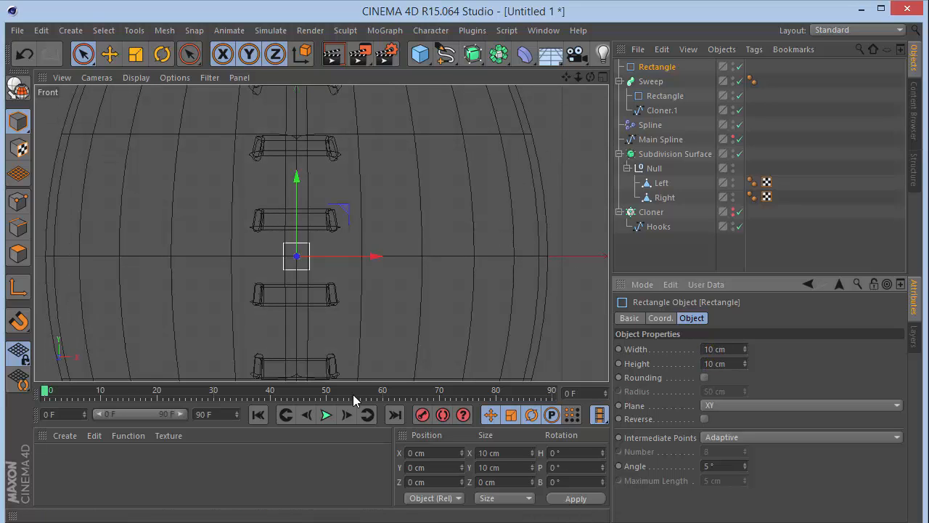
# Step: Try heights of 6 cm and 8 cm for the new rectangle, and settle on 20 cm by 7 cm
pyautogui.scroll(4, 316, 266)
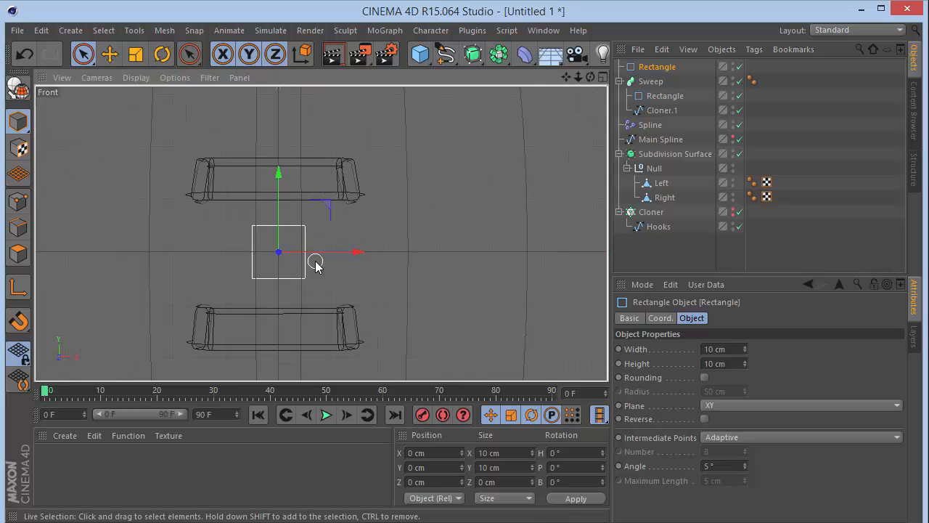
pyautogui.write('6')
pyautogui.press('Return')
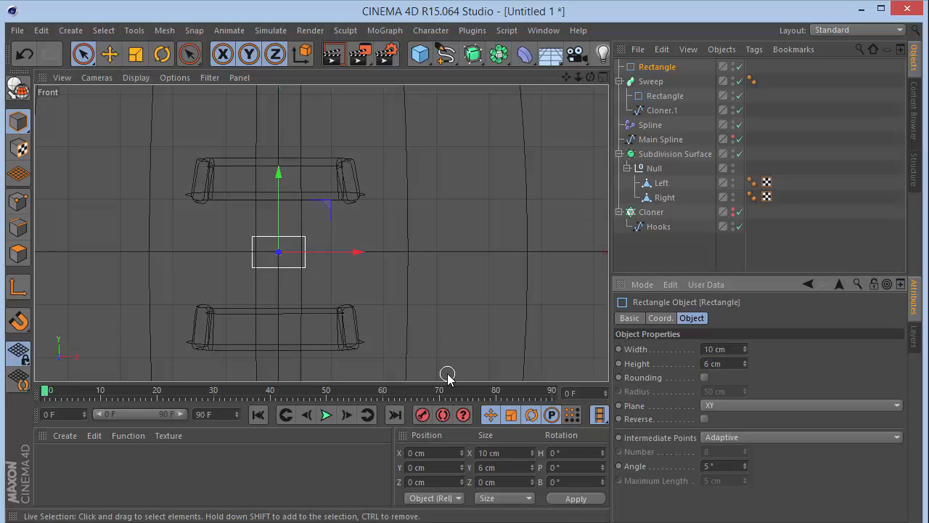
pyautogui.click(735, 347)
pyautogui.write('20')
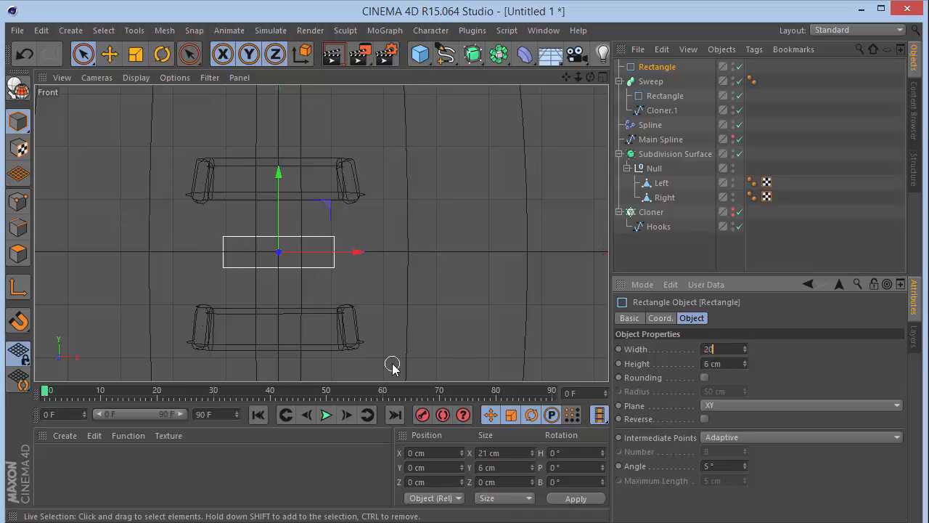
pyautogui.press('Tab')
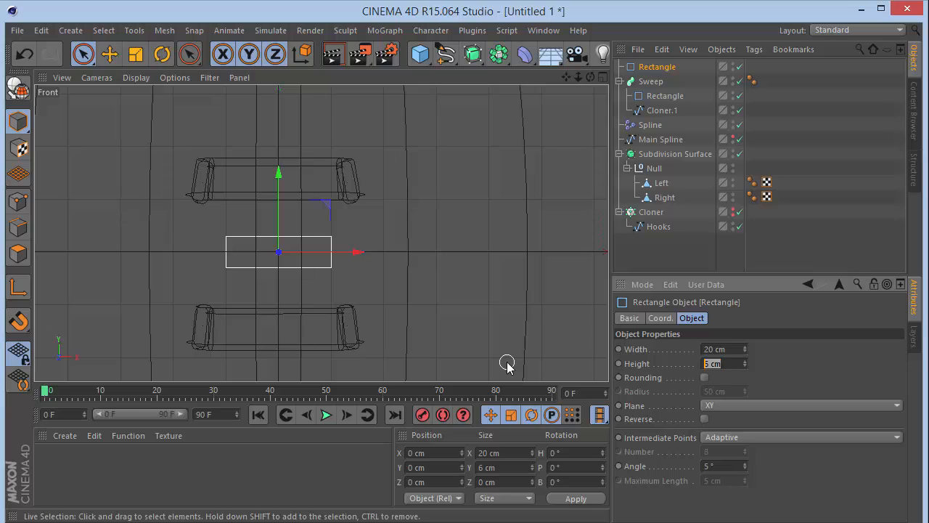
pyautogui.press('Return')
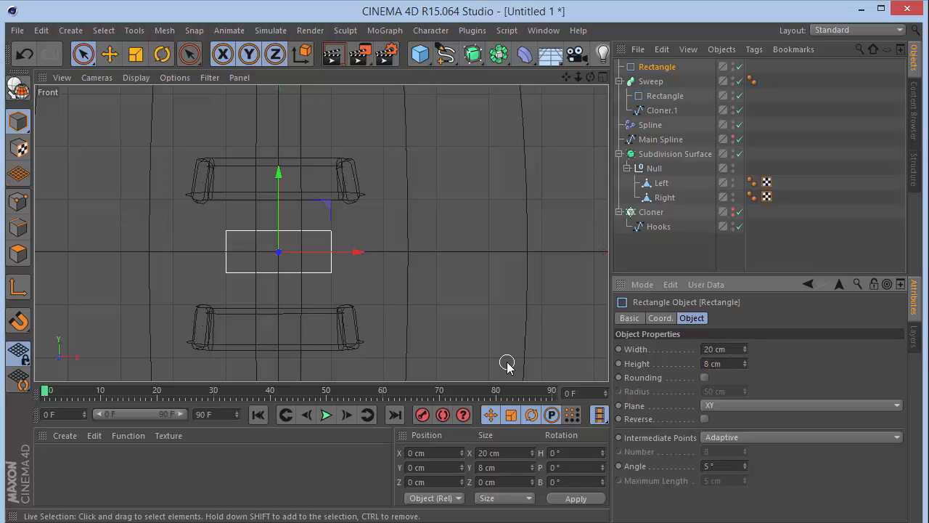
pyautogui.click(744, 366)
# Step: Round the new rectangle's corners with a 1.5 cm radius
pyautogui.click(705, 378)
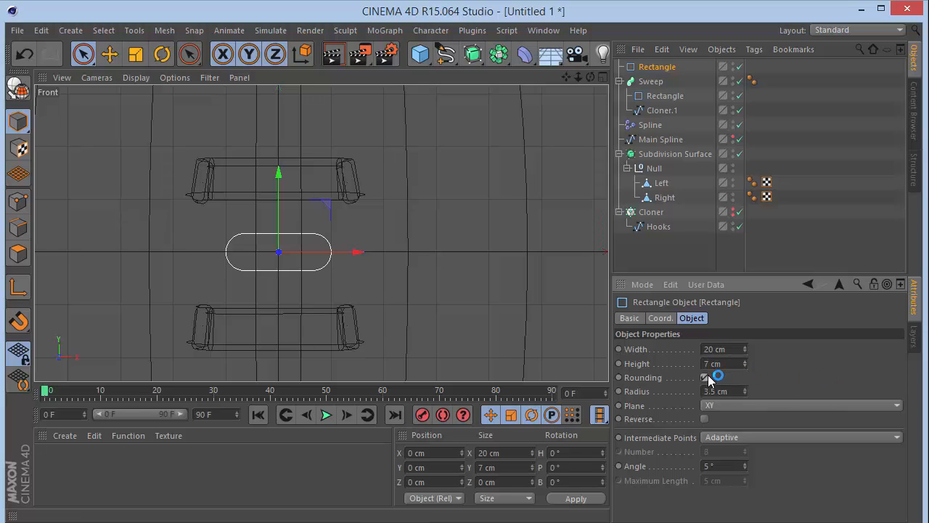
pyautogui.click(745, 394)
pyautogui.click(745, 394)
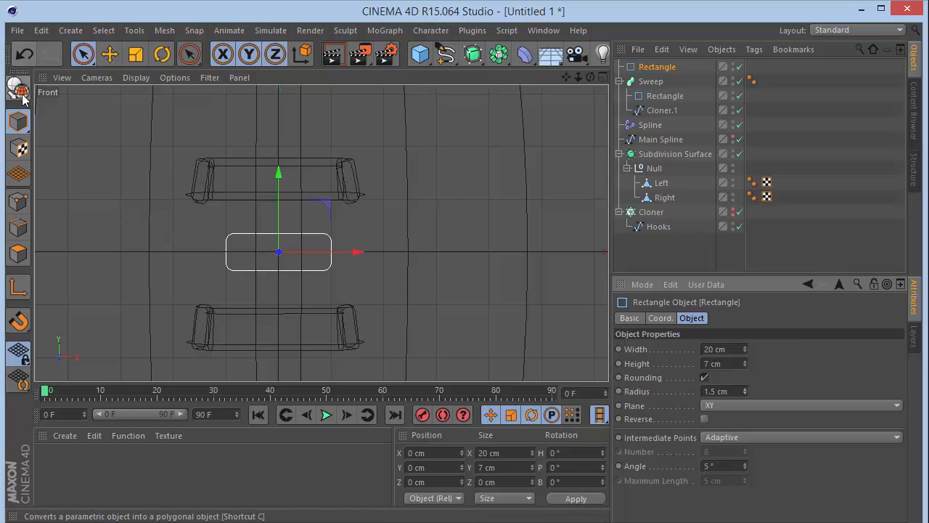
# Step: Make the rounded rectangle editable and knife-cut three points near the middle of both long sides
pyautogui.click(19, 88)
pyautogui.press('Return')
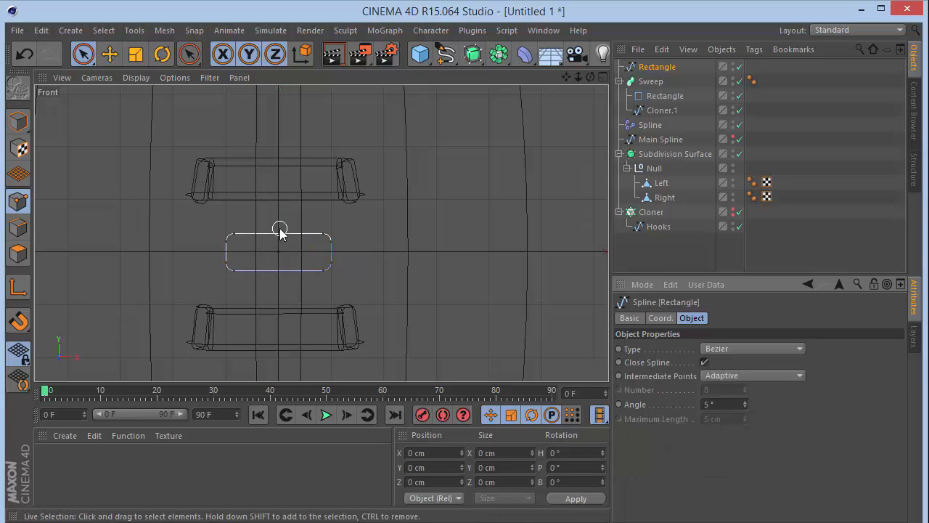
pyautogui.scroll(5, 276, 262)
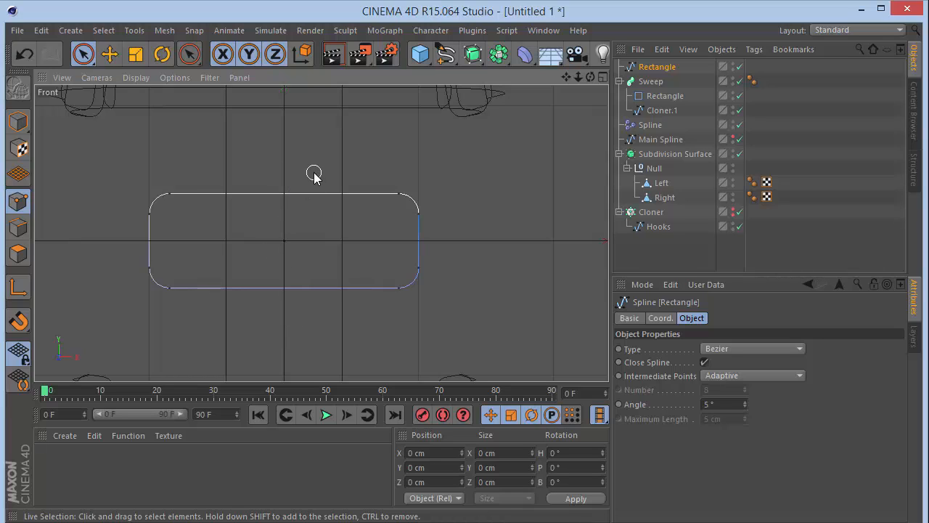
pyautogui.press('k')
pyautogui.press('k')
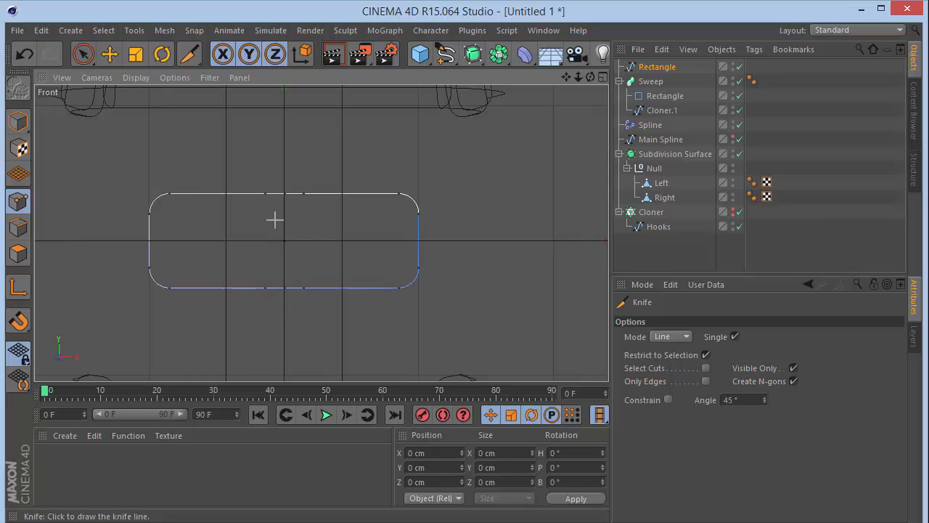
pyautogui.press('space')
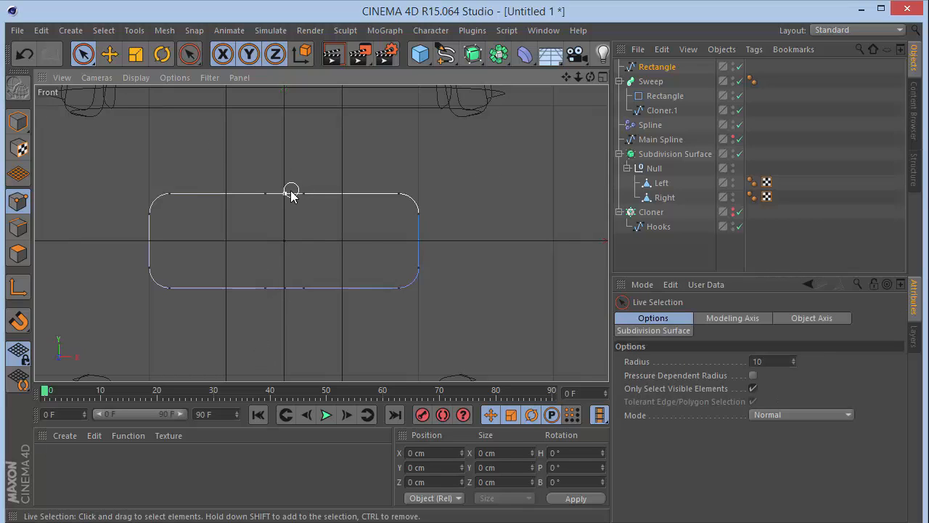
# Step: Scale the rectangle's two middle points vertically inward to about 4.9 cm apart, forming opposing notches
pyautogui.click(290, 193)
pyautogui.press('t')
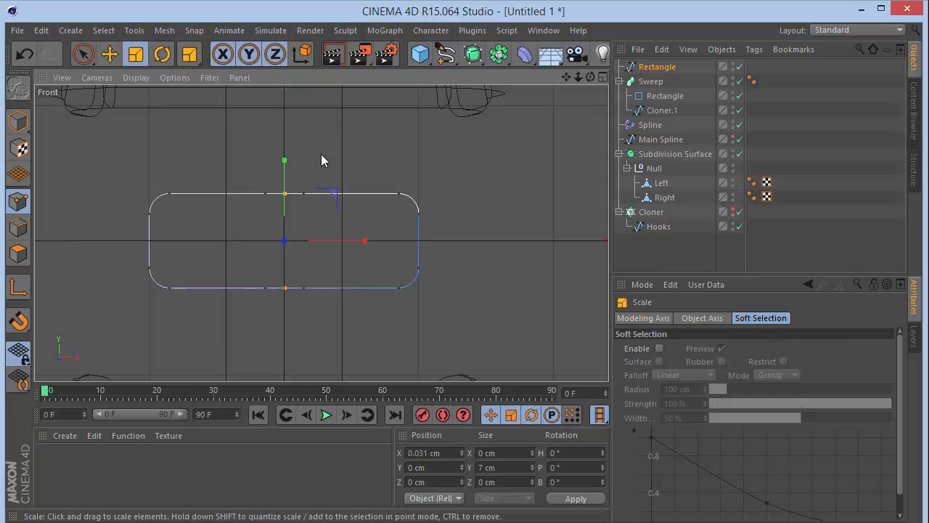
pyautogui.moveTo(284, 168); pyautogui.dragTo(293, 191)
# Step: Scale the four outer notch points horizontally inward to about 1.6 cm apart to narrow the notches
pyautogui.click(82, 54)
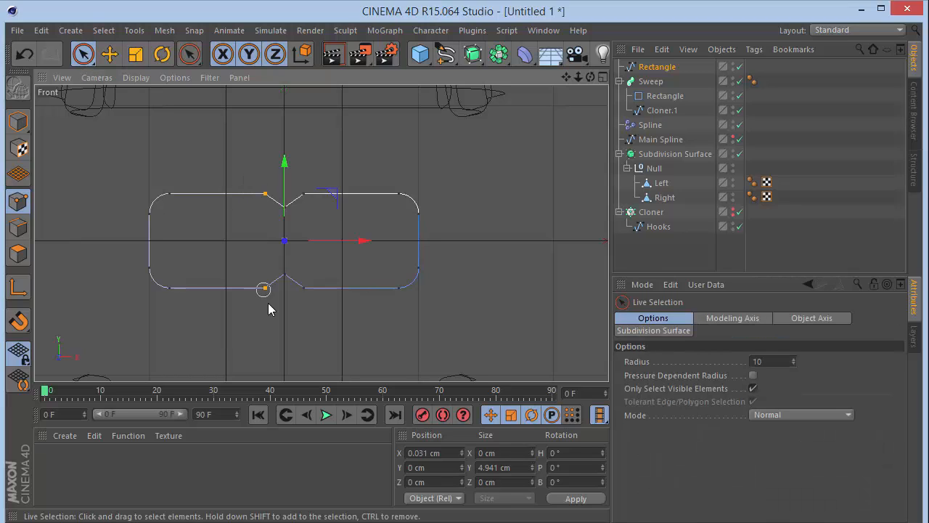
pyautogui.press('t')
pyautogui.moveTo(349, 236); pyautogui.dragTo(326, 240)
# Step: Chamfer the four outer notch points with a radius of 0.69 cm
pyautogui.rightClick(353, 240)
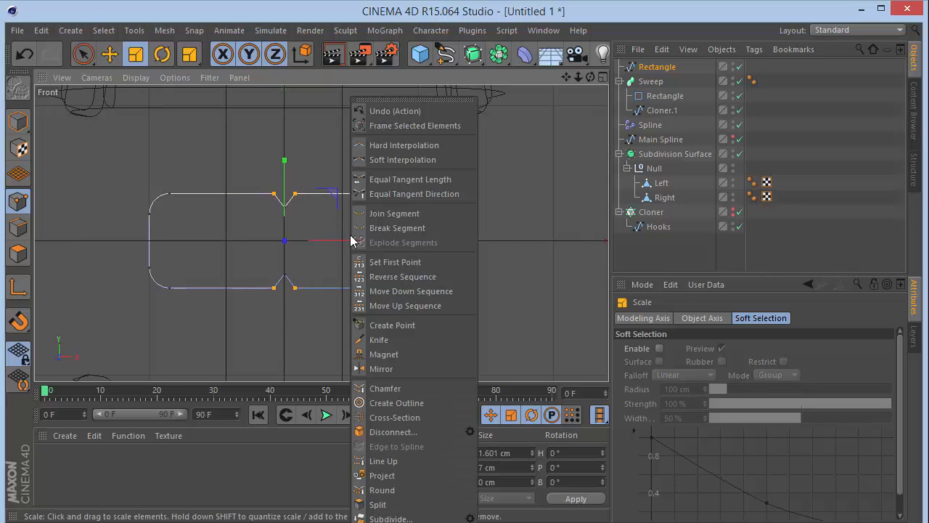
pyautogui.click(422, 387)
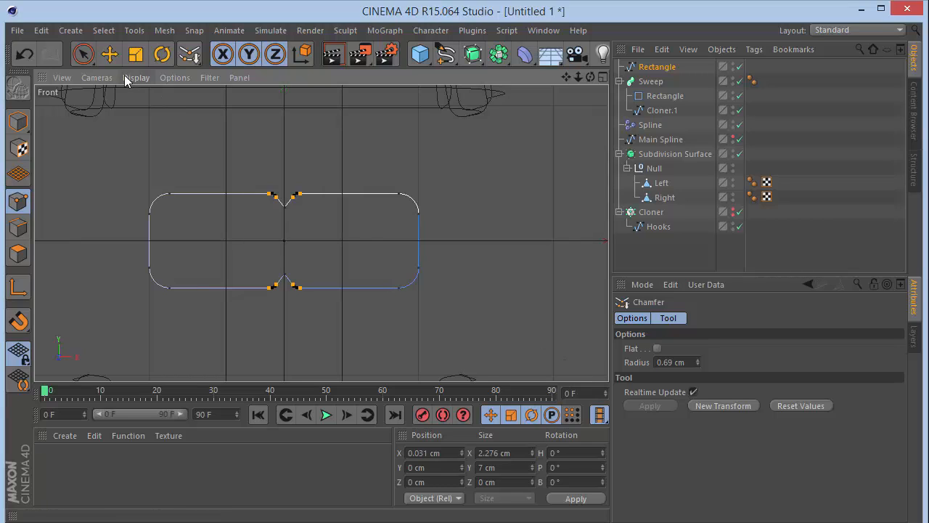
pyautogui.click(83, 54)
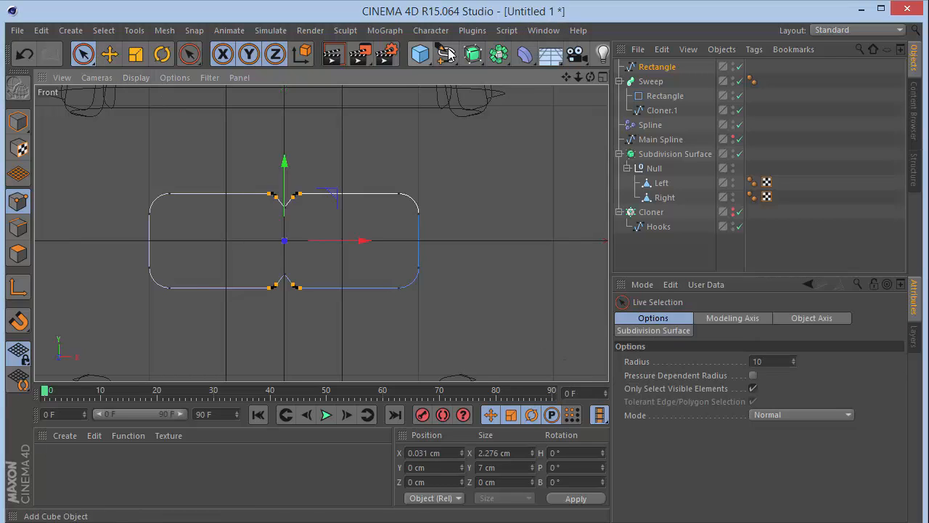
# Step: Add a second Sweep object holding the notched Rectangle and a copy of the Main Spline
pyautogui.click(472, 53)
pyautogui.click(527, 130)
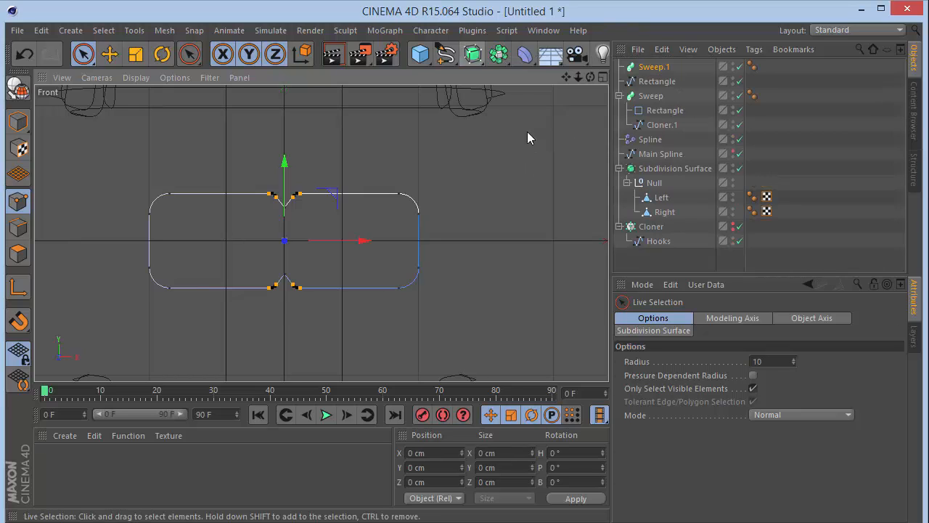
pyautogui.moveTo(657, 81)
pyautogui.mouseDown()
pyautogui.moveTo(657, 69)
pyautogui.moveTo(657, 87)
pyautogui.mouseUp()
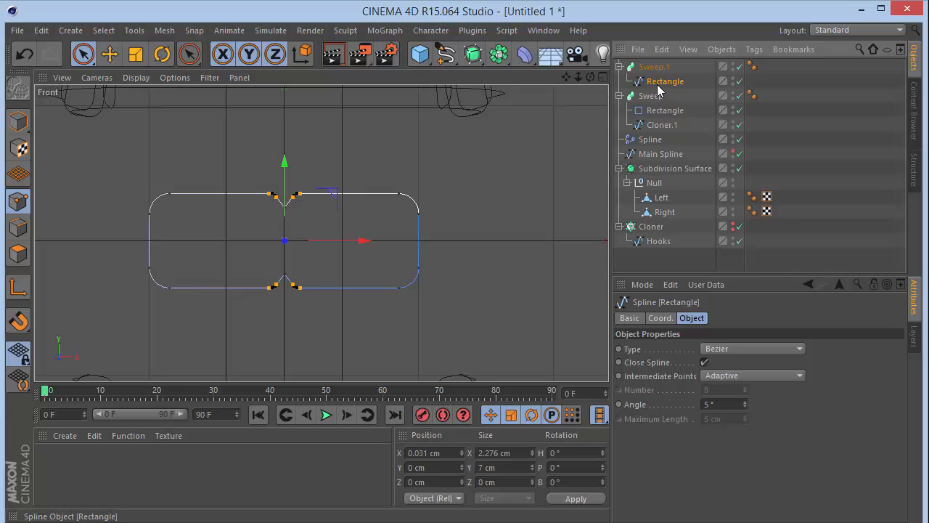
pyautogui.click(662, 111)
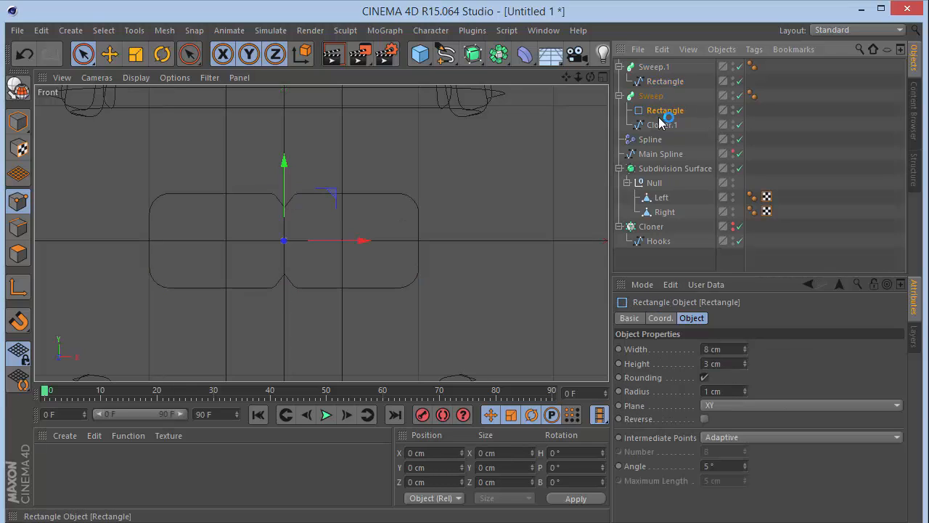
pyautogui.click(662, 153)
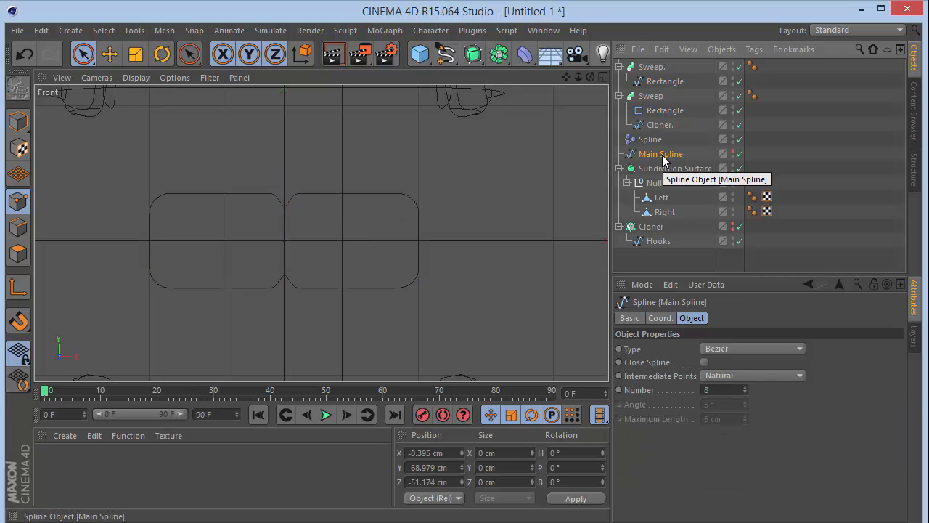
pyautogui.moveTo(662, 154); pyautogui.dragTo(662, 78)
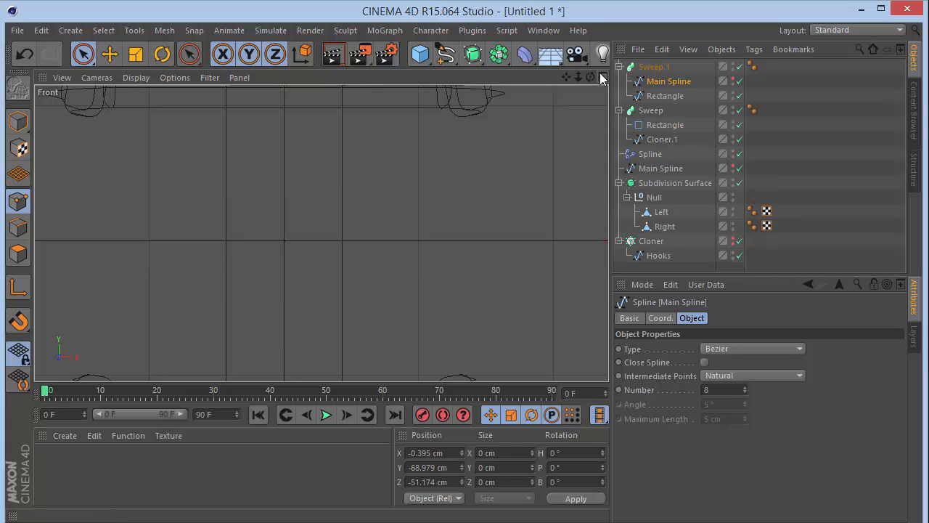
# Step: Reorder the second Sweep's children so the notched Rectangle is the profile and Main Spline the path
pyautogui.press('F1')
pyautogui.moveTo(591, 78); pyautogui.dragTo(512, 78)
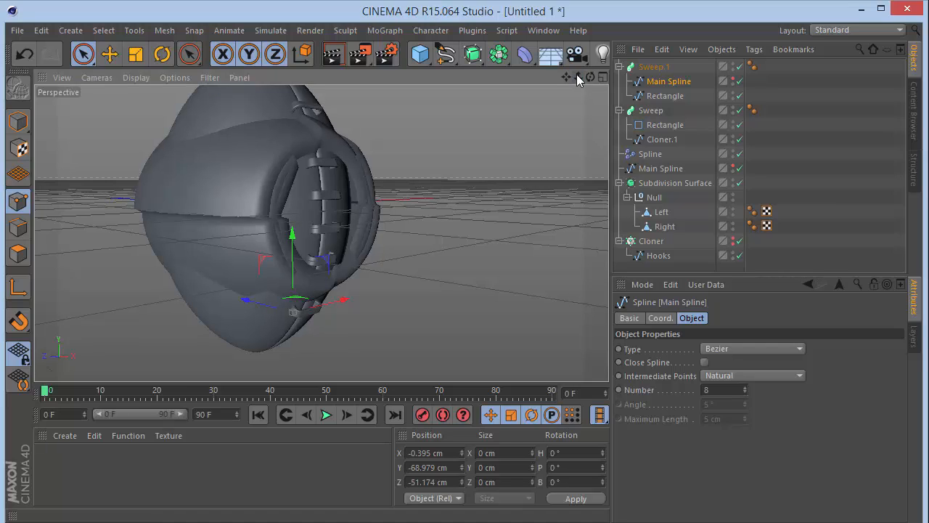
pyautogui.click(665, 97)
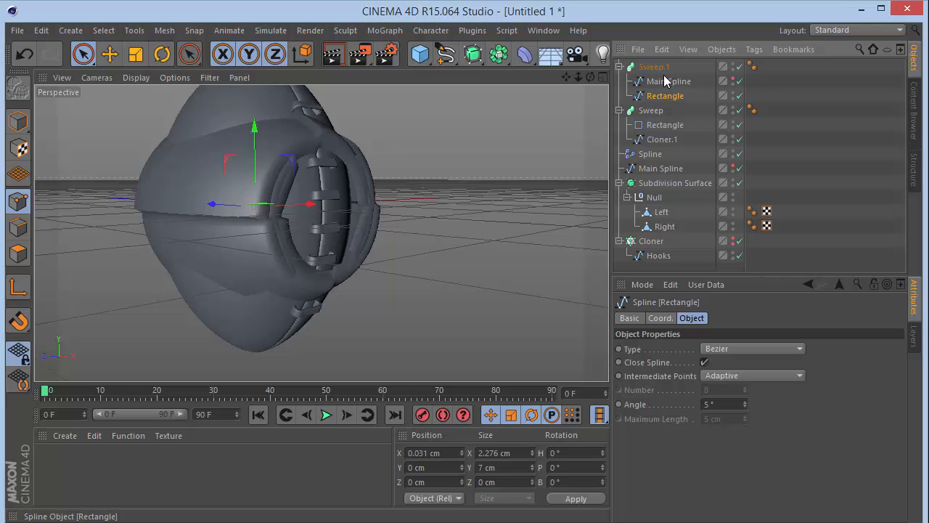
pyautogui.moveTo(664, 75); pyautogui.dragTo(665, 76)
pyautogui.moveTo(590, 77); pyautogui.dragTo(575, 129)
# Step: Set the From value of the second Sweep's Rotation curve to 0° to turn the seam strip's profile
pyautogui.click(643, 68)
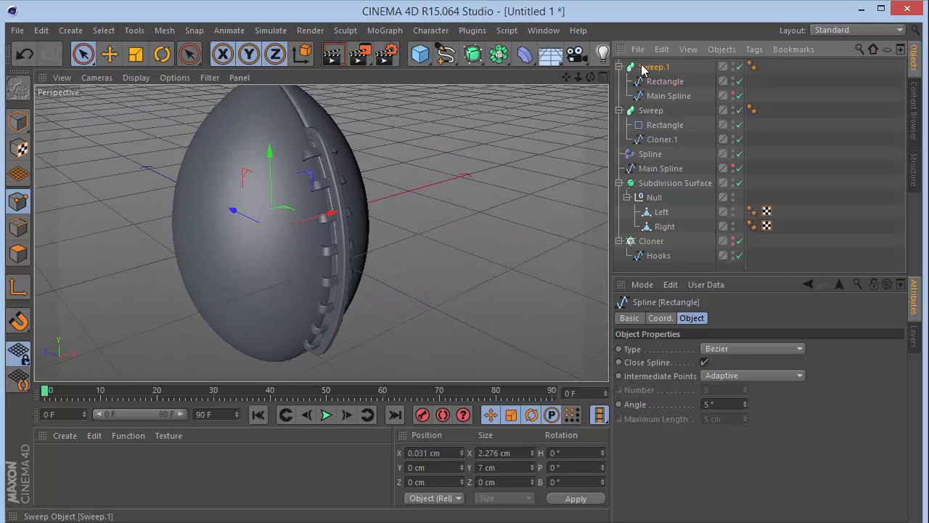
pyautogui.click(692, 318)
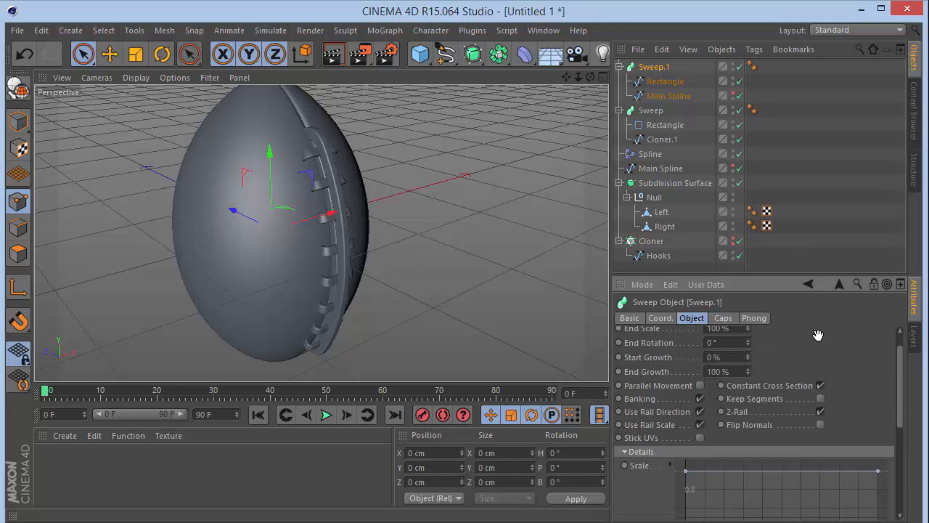
pyautogui.scroll(-8, 815, 331)
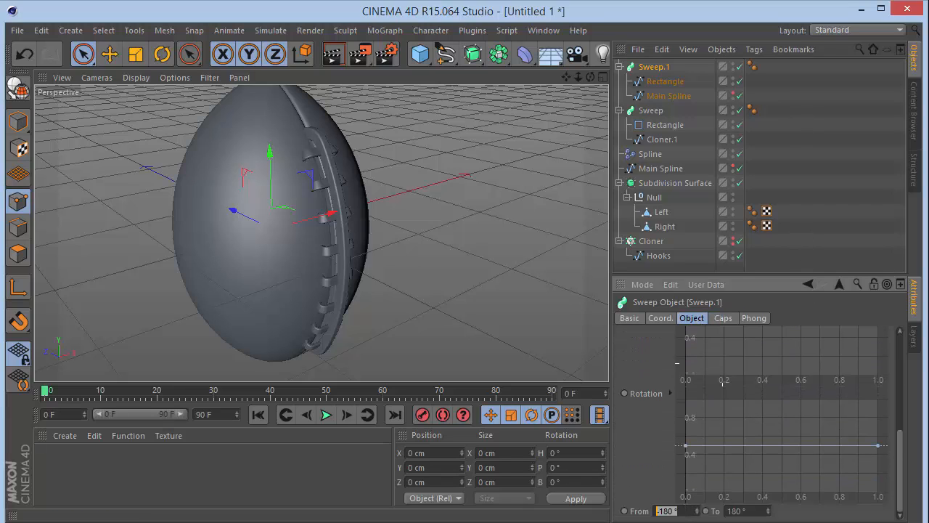
pyautogui.write('0')
pyautogui.press('Return')
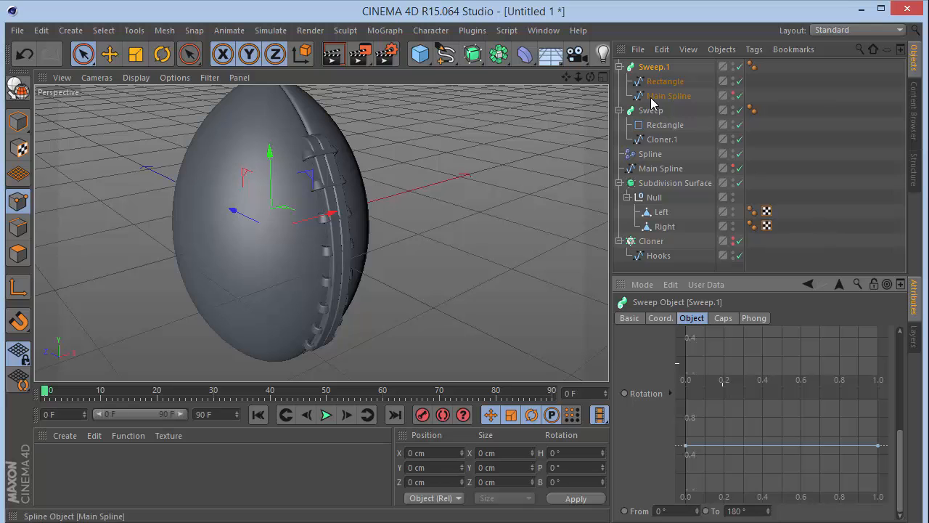
# Step: Try to move the notched Rectangle profile along the Z axis to seat the seam strip against the ball
pyautogui.moveTo(590, 77); pyautogui.dragTo(501, 51)
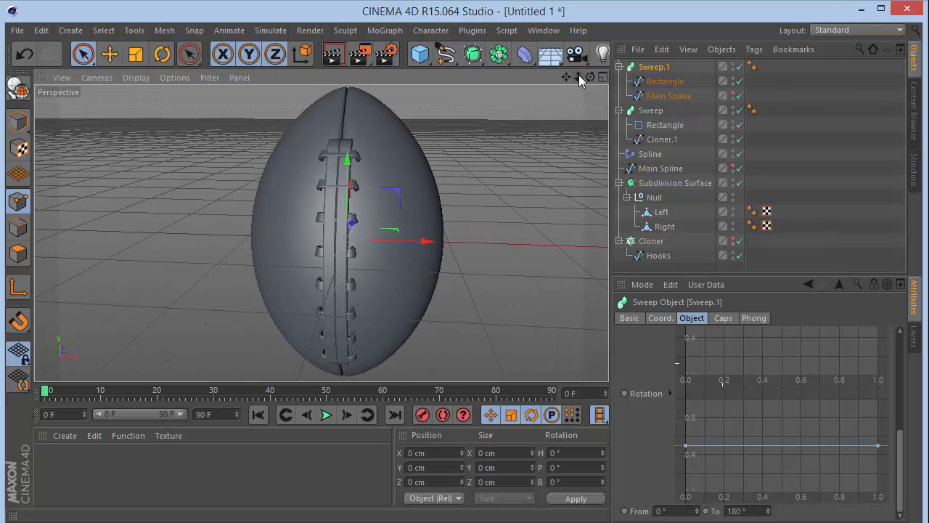
pyautogui.moveTo(579, 76); pyautogui.dragTo(697, 80)
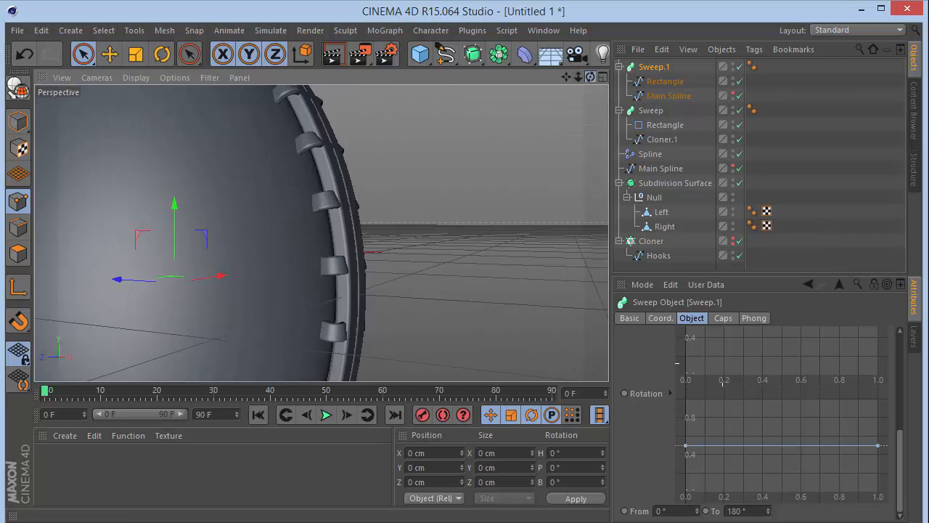
pyautogui.click(642, 83)
pyautogui.moveTo(132, 283); pyautogui.dragTo(121, 276)
pyautogui.click(21, 125)
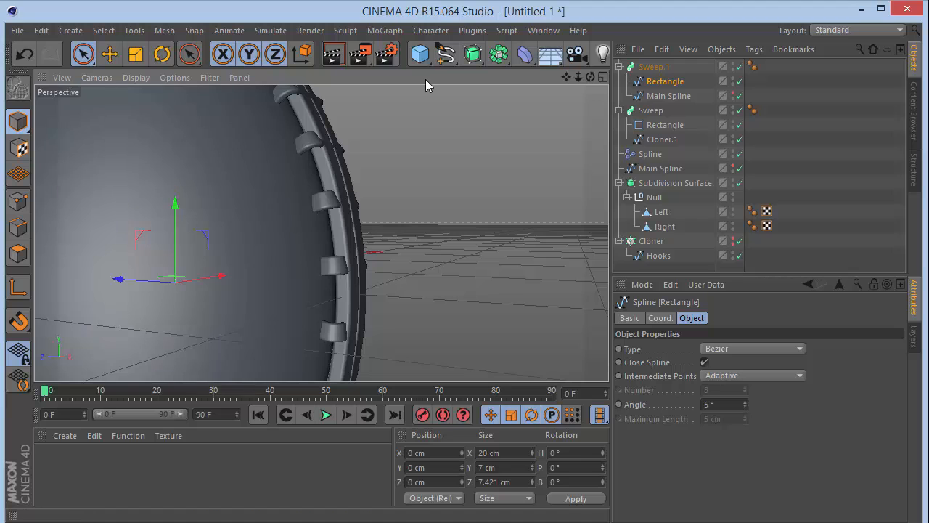
pyautogui.moveTo(594, 76)
pyautogui.mouseDown()
pyautogui.moveTo(573, 80)
pyautogui.moveTo(589, 77)
pyautogui.mouseUp()
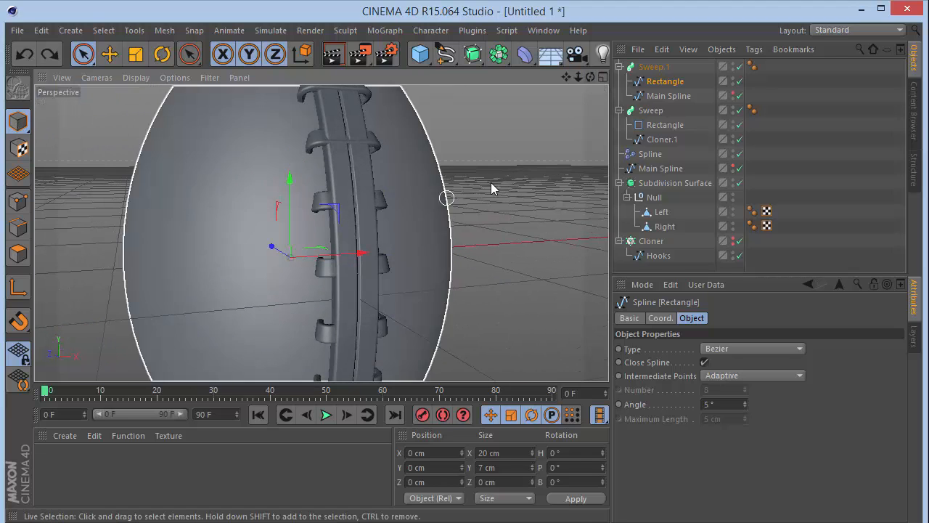
pyautogui.moveTo(591, 77); pyautogui.dragTo(611, 72)
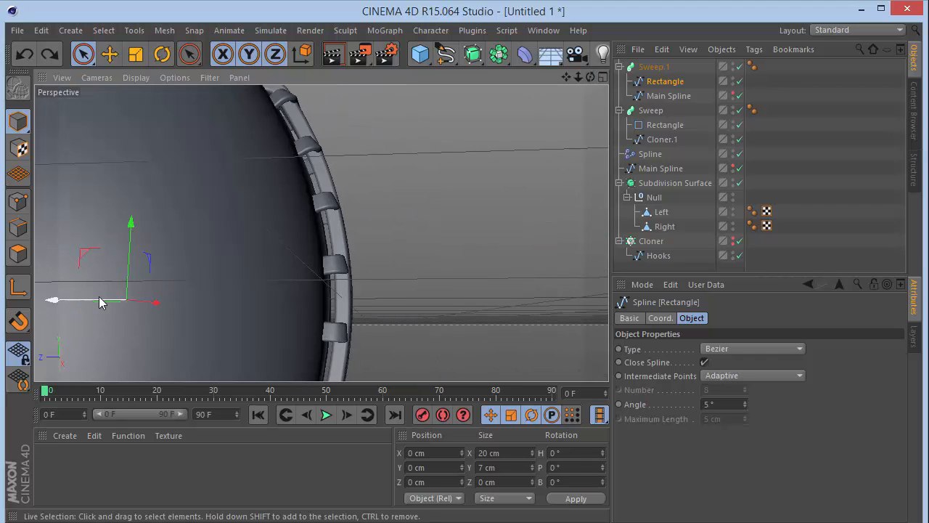
pyautogui.moveTo(100, 302); pyautogui.dragTo(90, 296)
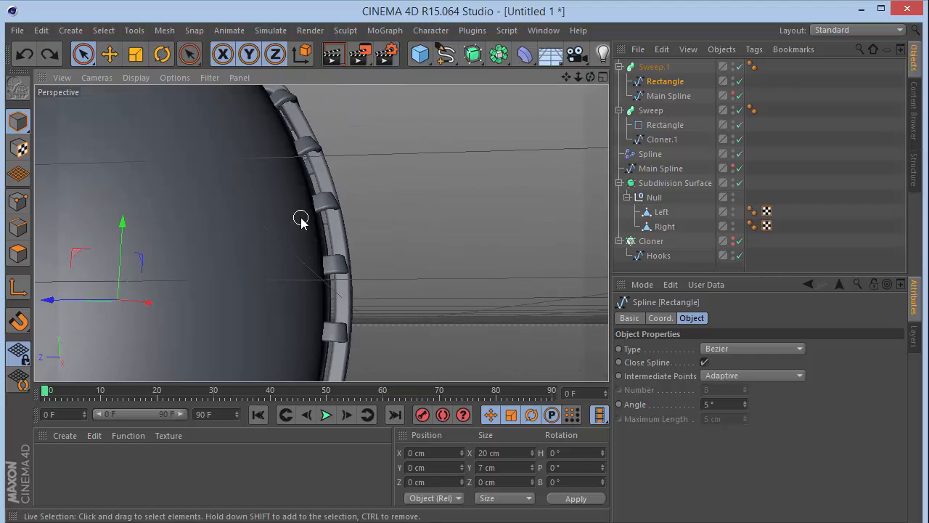
# Step: Move the Sweep.1 seam strip along Z to about 5 cm so it sits closer to the ball's surface
pyautogui.click(654, 67)
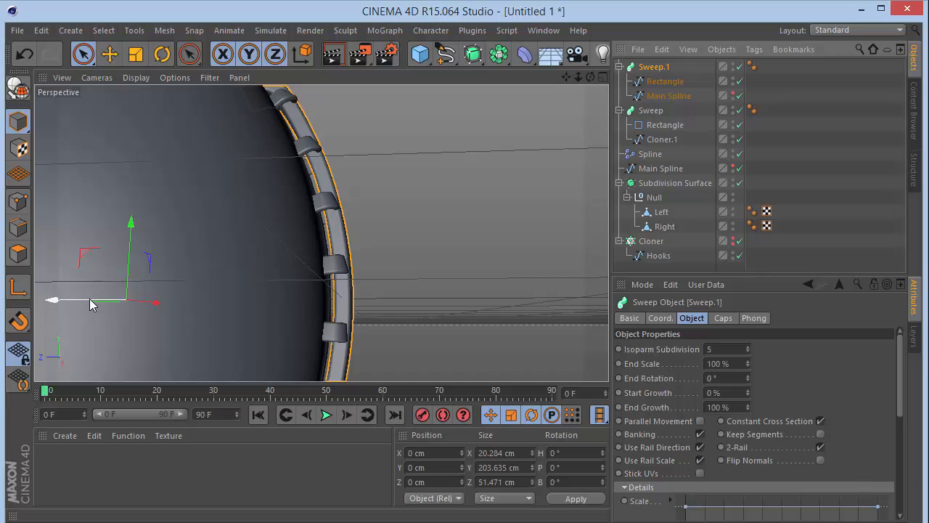
pyautogui.moveTo(89, 298); pyautogui.dragTo(81, 302)
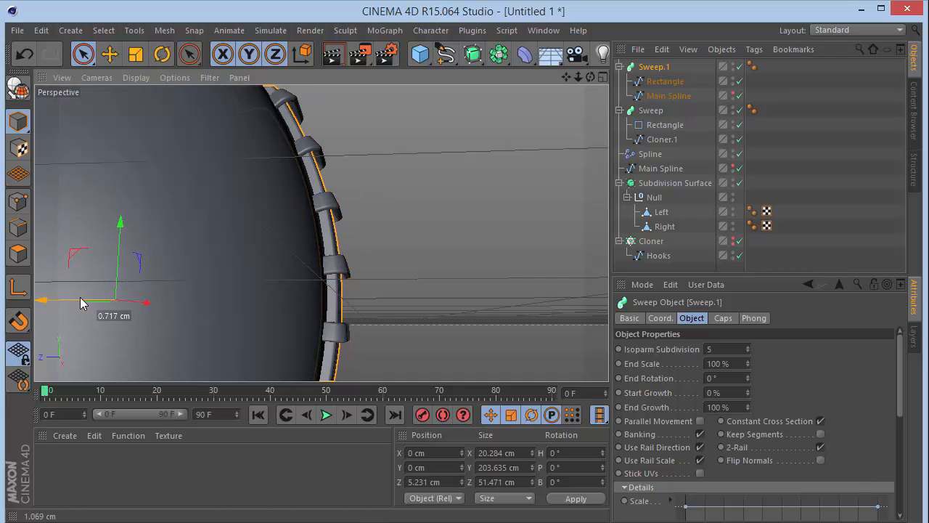
pyautogui.moveTo(590, 77); pyautogui.dragTo(512, 81)
# Step: Hide the Left half in the viewport and scale the notched Rectangle to about 22.5 cm wide along X
pyautogui.click(665, 81)
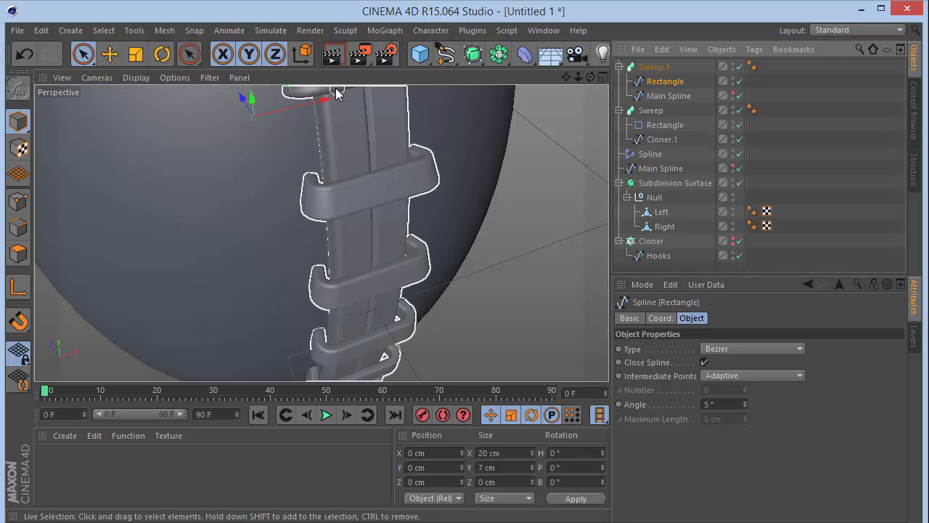
pyautogui.click(734, 210)
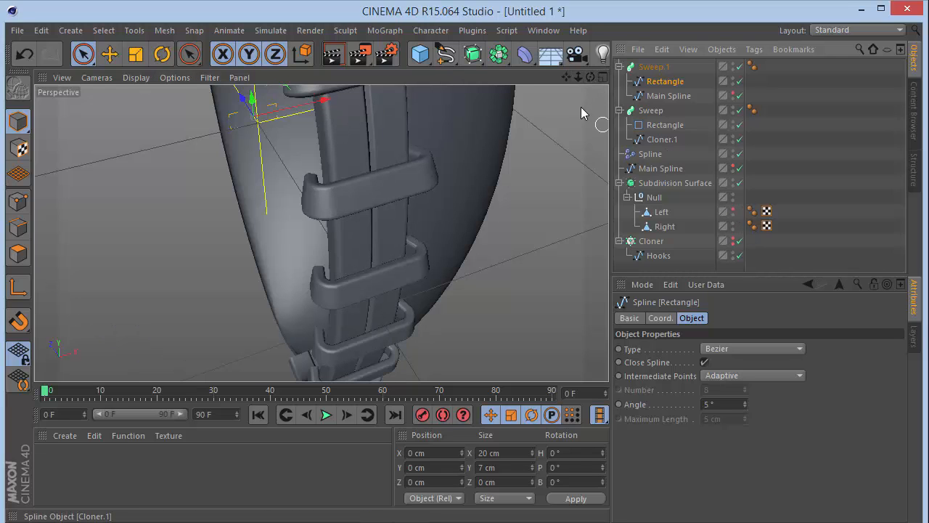
pyautogui.moveTo(590, 77); pyautogui.dragTo(494, 81)
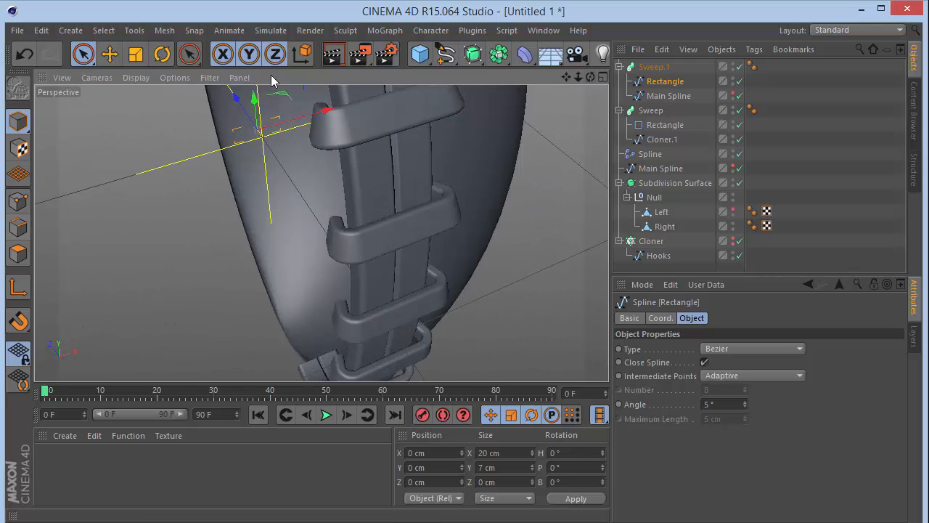
pyautogui.click(135, 54)
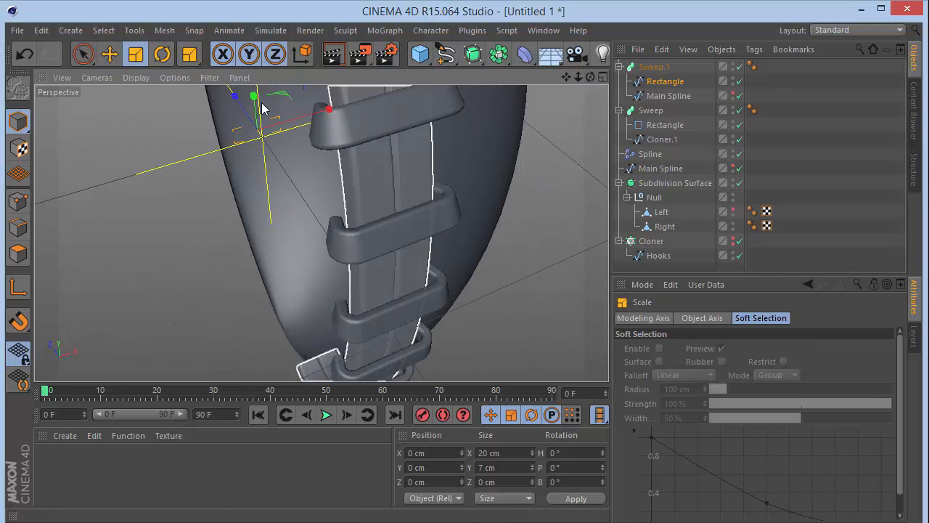
pyautogui.moveTo(296, 126); pyautogui.dragTo(307, 120)
pyautogui.moveTo(590, 76); pyautogui.dragTo(497, 93)
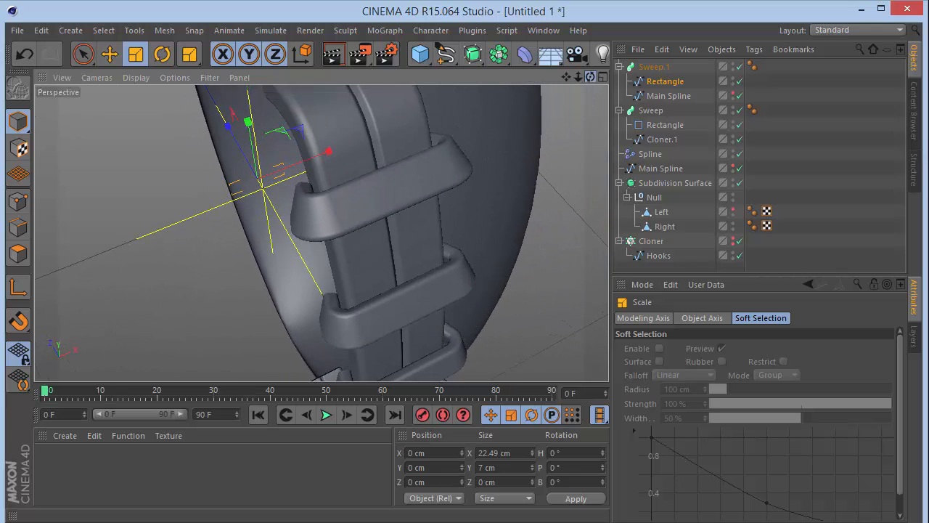
# Step: Show the Left half in the viewport again and return to the Live Selection tool
pyautogui.click(734, 209)
pyautogui.moveTo(580, 78); pyautogui.dragTo(610, 101)
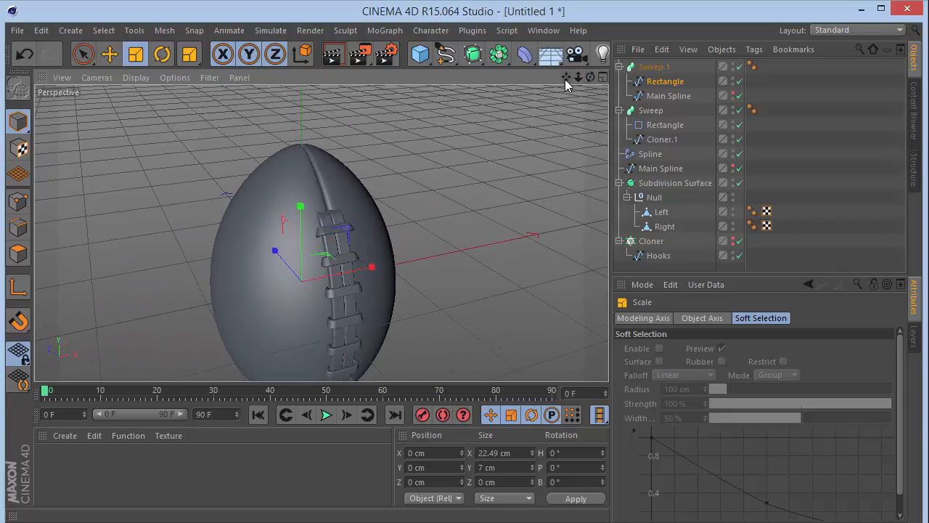
pyautogui.moveTo(565, 79)
pyautogui.mouseDown()
pyautogui.moveTo(555, 69)
pyautogui.moveTo(551, 76)
pyautogui.mouseUp()
pyautogui.click(82, 55)
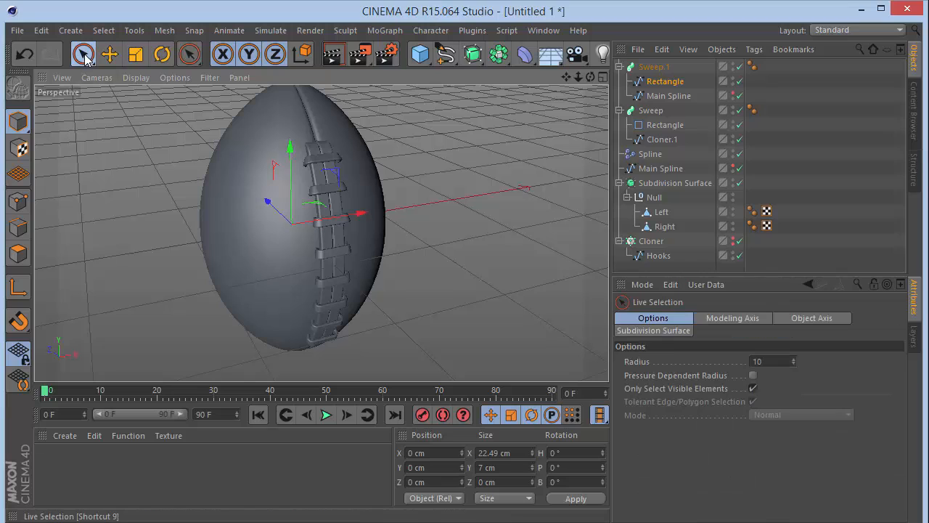
# Step: Collapse Sweep.1 and Sweep and group both under a Null object
pyautogui.click(620, 66)
pyautogui.click(619, 81)
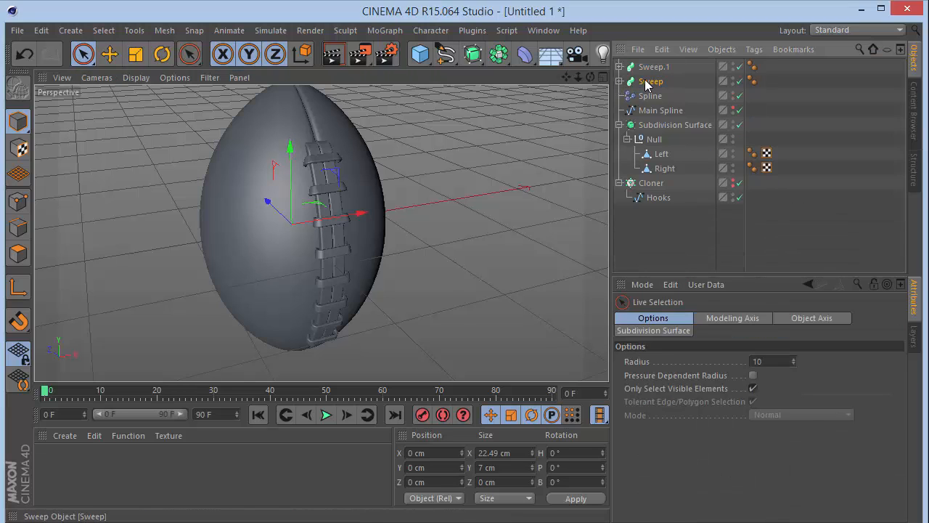
pyautogui.click(648, 83)
pyautogui.keyDown('ctrl'); pyautogui.click(648, 68); pyautogui.keyUp('ctrl')
pyautogui.hotkey('alt', 'g')
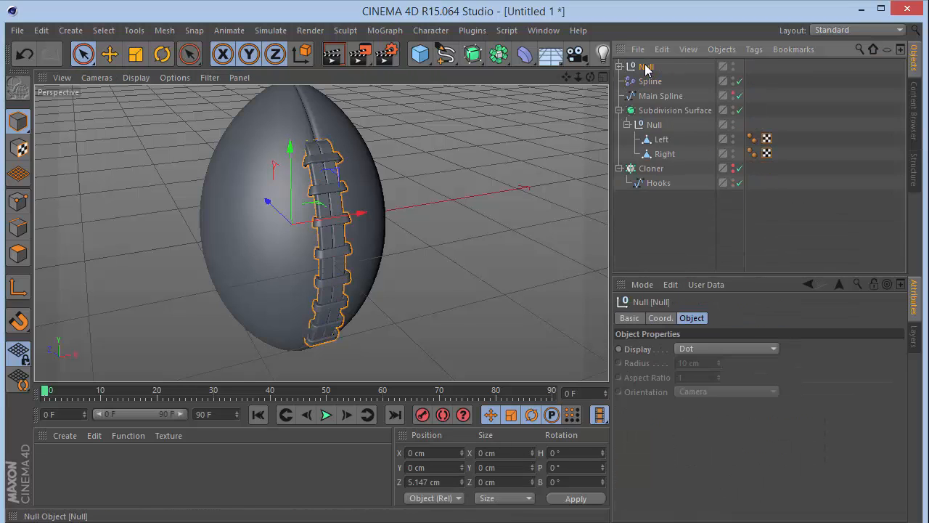
# Step: Duplicate the lace group Null and set the copy's heading rotation to 180° for the opposite seam
pyautogui.hotkey('ctrl', 'c')
pyautogui.hotkey('ctrl', 'v')
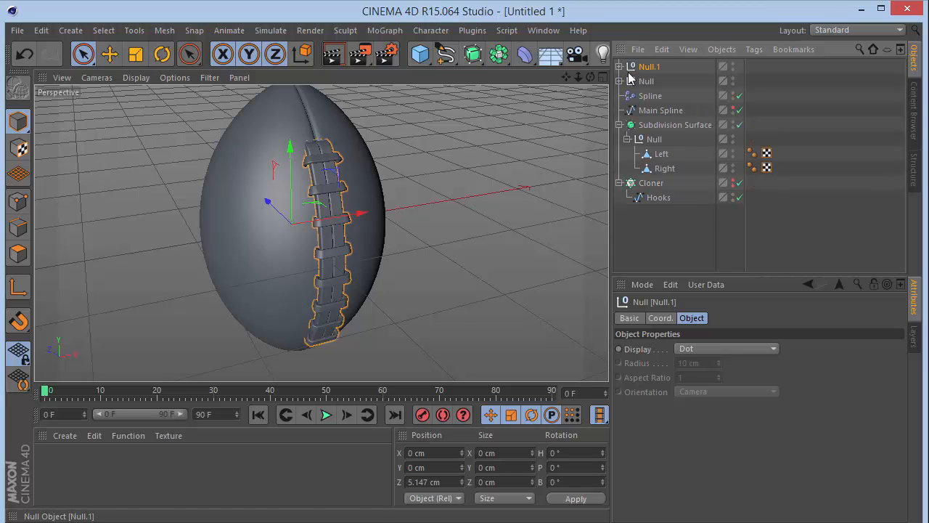
pyautogui.press('r')
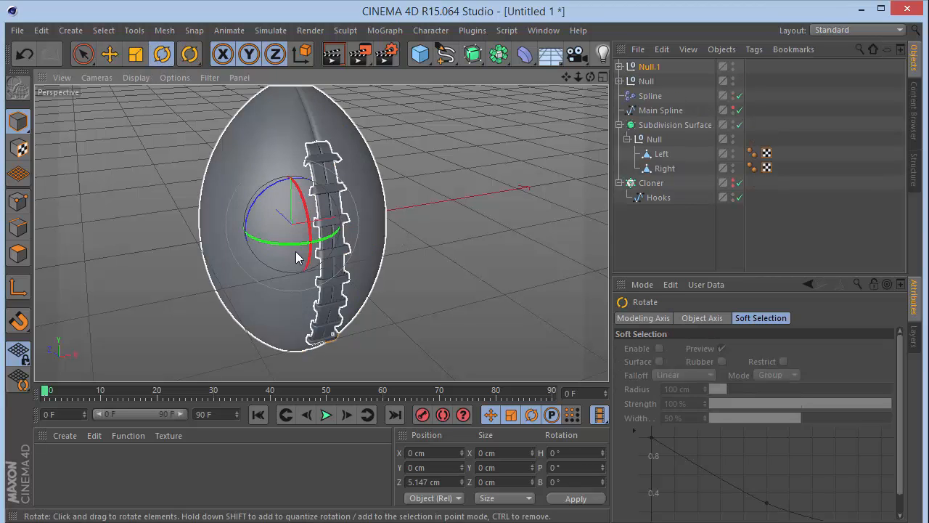
pyautogui.moveTo(296, 257); pyautogui.dragTo(185, 192)
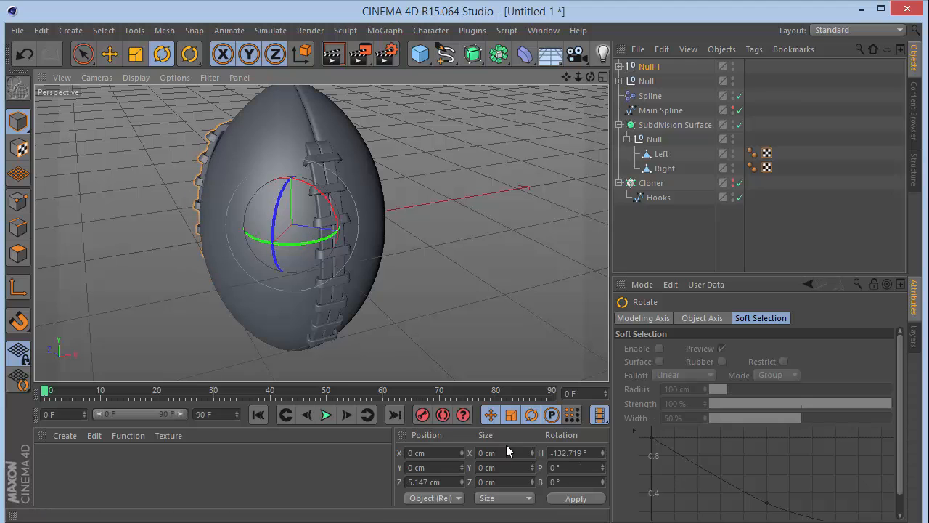
pyautogui.click(596, 455)
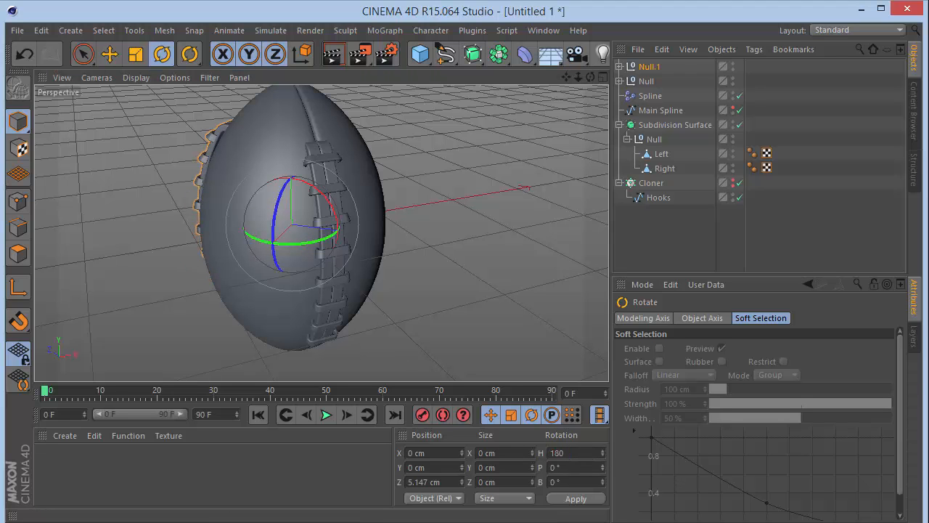
pyautogui.press('Return')
# Step: Move the duplicated lace group inward along Z to about -2.08 cm in the Right view, and deselect it
pyautogui.moveTo(591, 76); pyautogui.dragTo(615, 38)
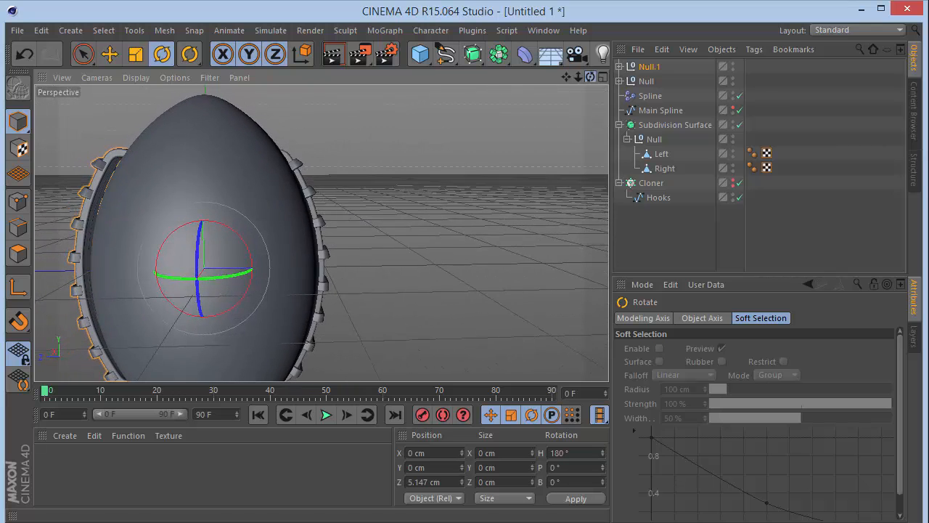
pyautogui.press('9')
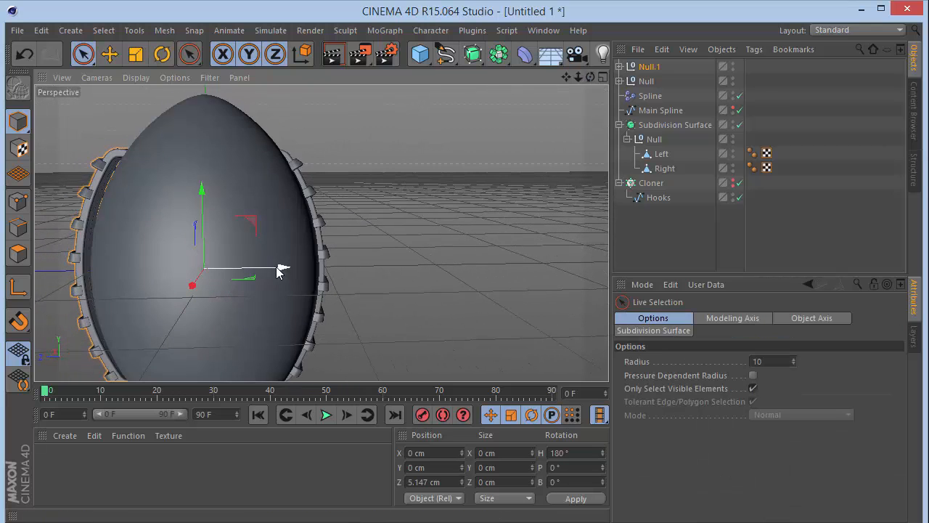
pyautogui.press('F4')
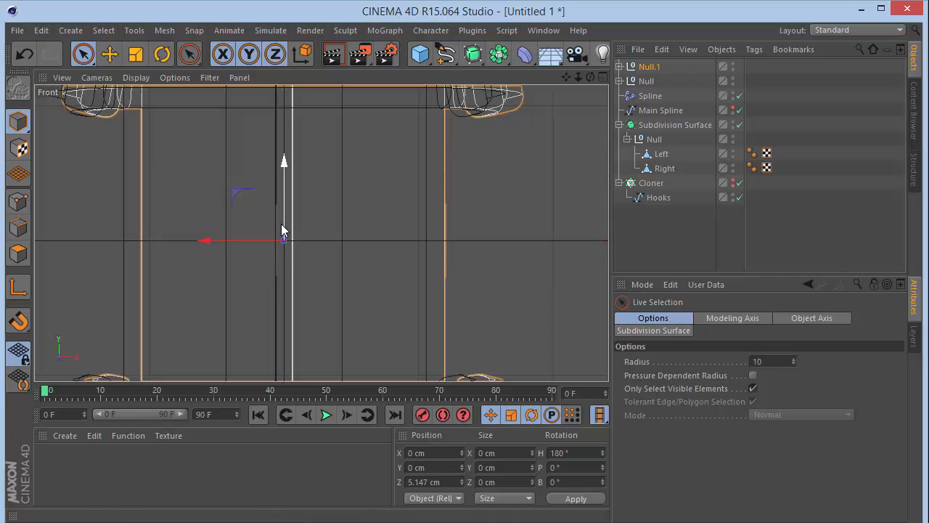
pyautogui.press('F2')
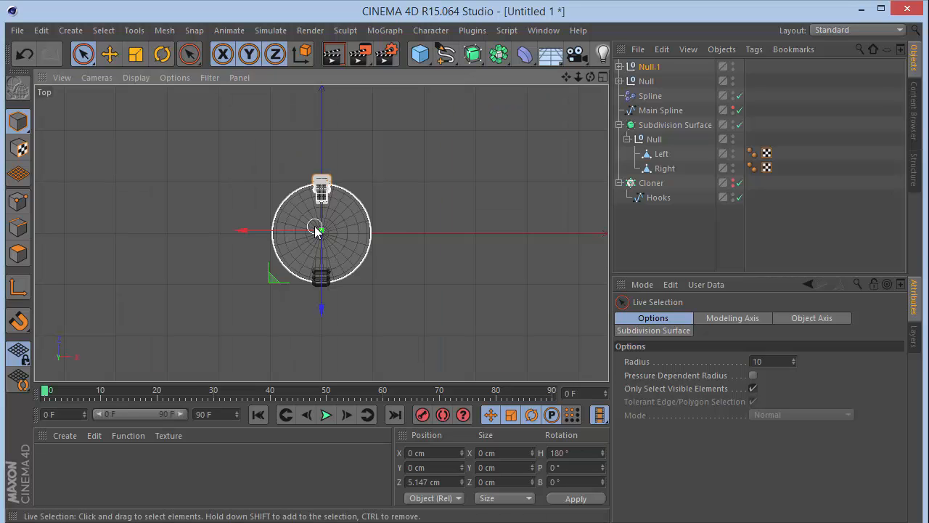
pyautogui.press('F3')
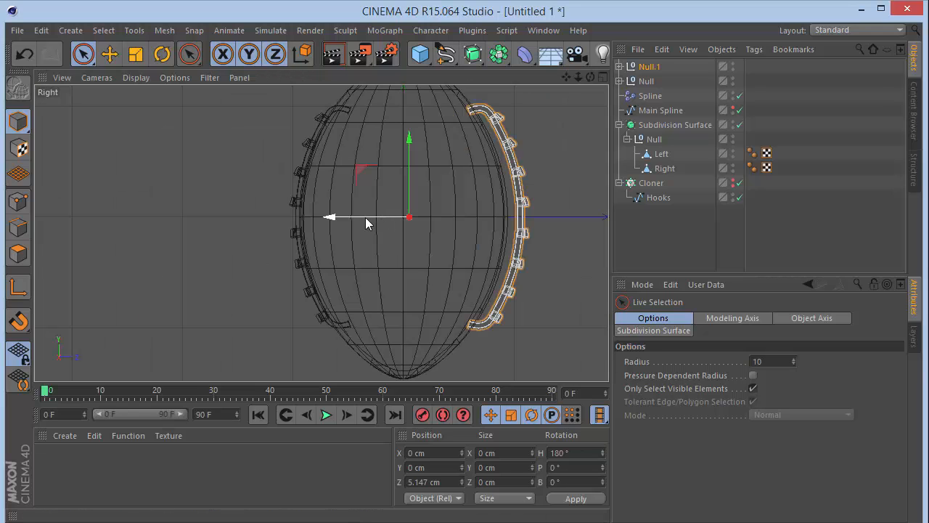
pyautogui.moveTo(365, 217); pyautogui.dragTo(358, 216)
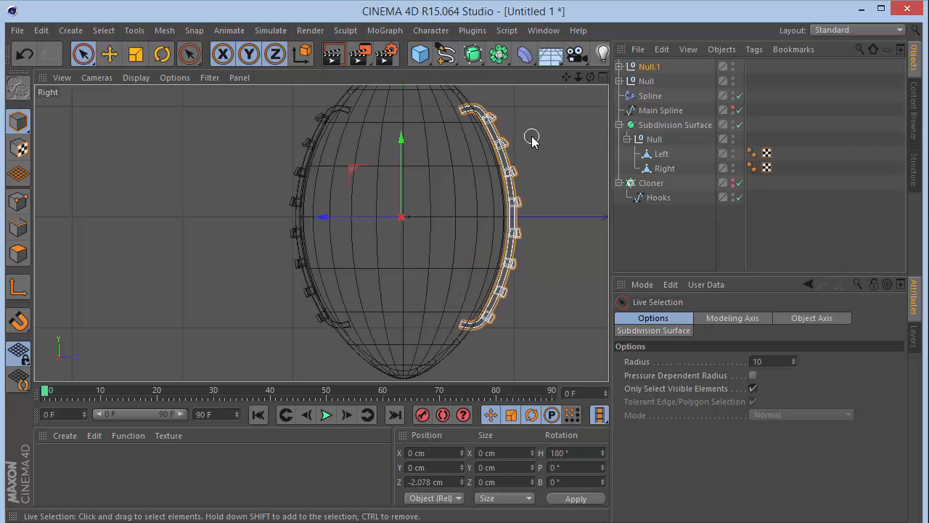
pyautogui.press('F1')
pyautogui.click(471, 179)
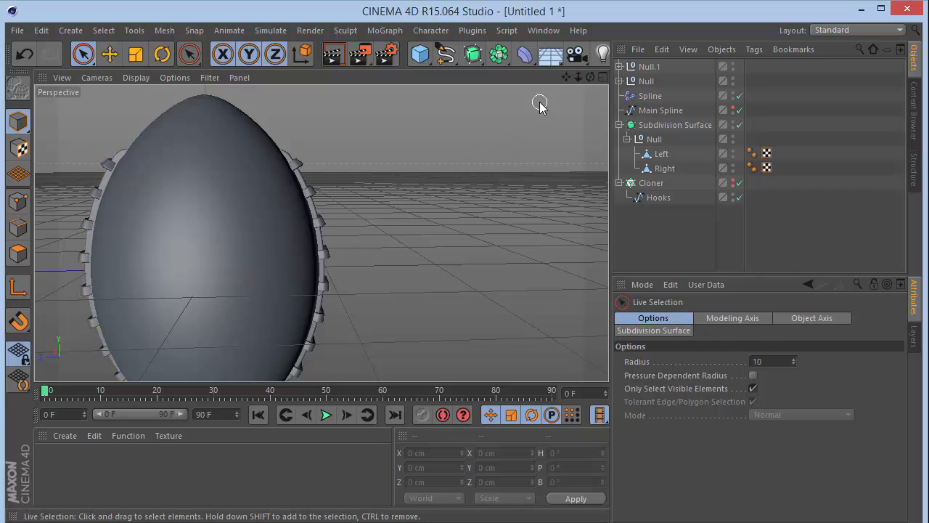
# Step: Nudge the Null.1 lace group slightly closer to the ball along its Z axis and deselect it
pyautogui.moveTo(591, 78)
pyautogui.mouseDown()
pyautogui.moveTo(486, 95)
pyautogui.moveTo(537, 123)
pyautogui.moveTo(581, 91)
pyautogui.moveTo(632, 120)
pyautogui.moveTo(617, 91)
pyautogui.moveTo(584, 87)
pyautogui.moveTo(559, 67)
pyautogui.moveTo(599, 58)
pyautogui.moveTo(581, 64)
pyautogui.moveTo(590, 73)
pyautogui.mouseUp()
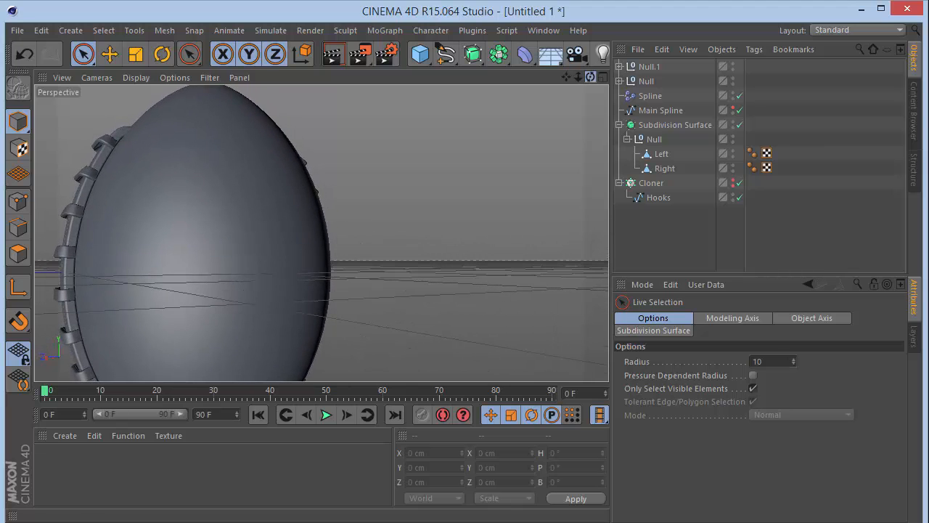
pyautogui.click(649, 66)
pyautogui.moveTo(266, 279); pyautogui.dragTo(281, 265)
pyautogui.click(543, 109)
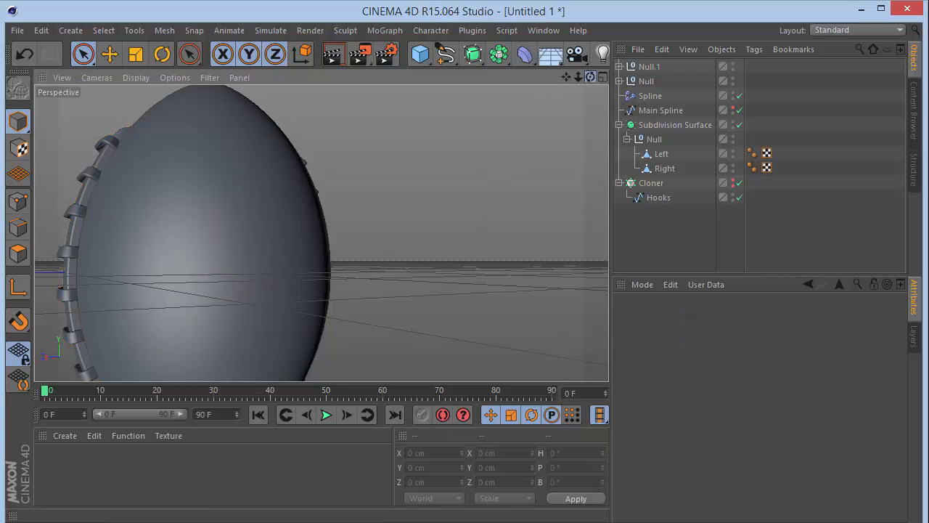
pyautogui.moveTo(590, 76)
pyautogui.mouseDown()
pyautogui.moveTo(579, 80)
pyautogui.moveTo(591, 77)
pyautogui.mouseUp()
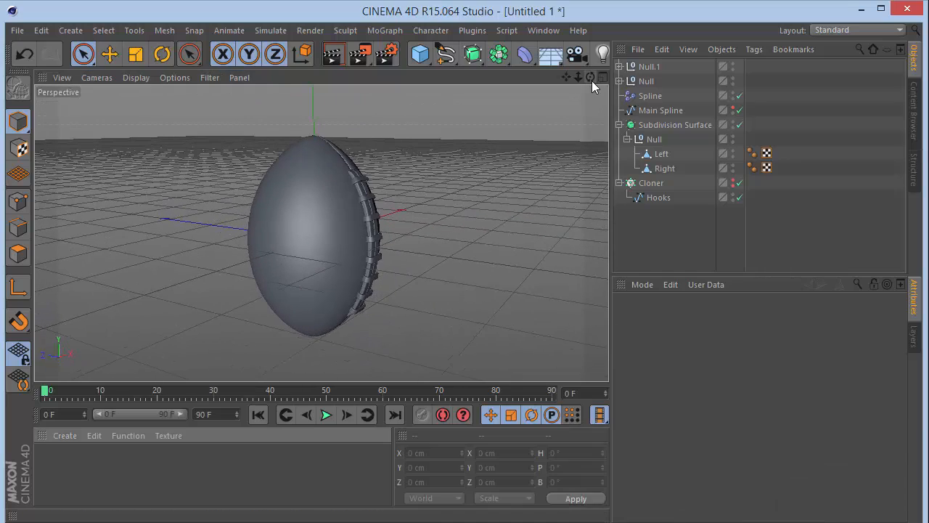
# Step: Create a new material and name it Brown
pyautogui.doubleClick(112, 474)
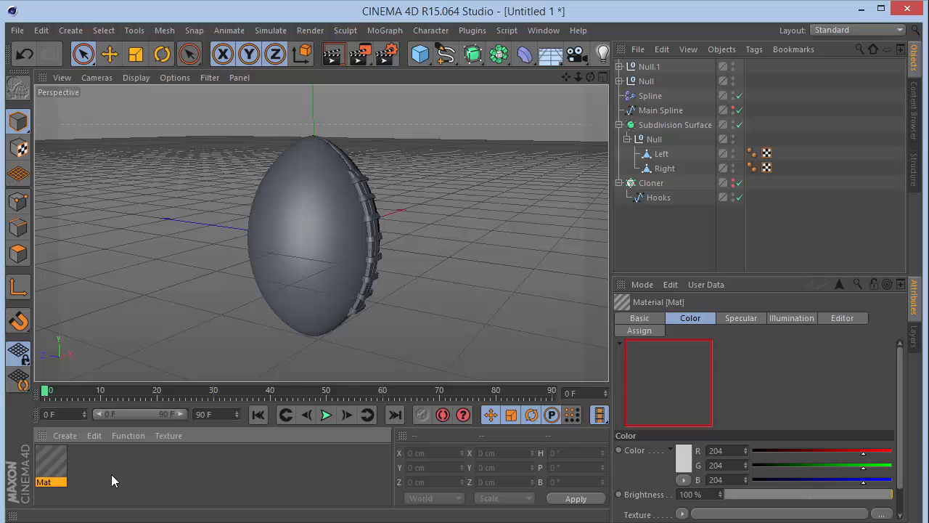
pyautogui.doubleClick(51, 463)
pyautogui.write('Brown')
pyautogui.press('Return')
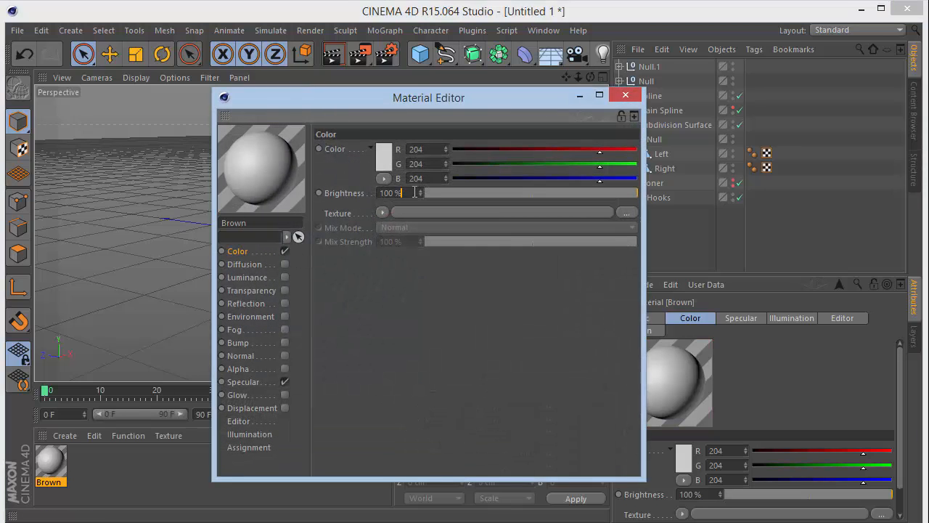
# Step: Set the Brown material's color brightness to 80% and load a Fusion shader as its color texture
pyautogui.write('80')
pyautogui.press('Return')
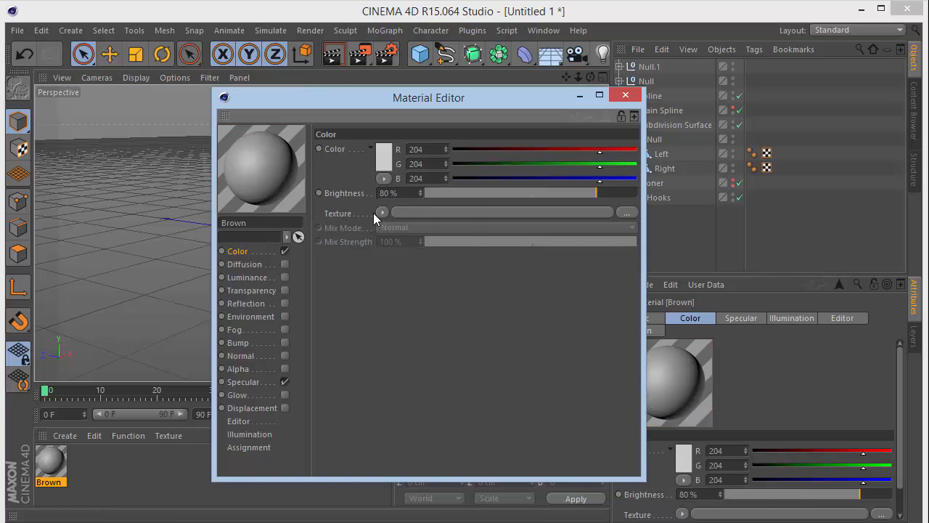
pyautogui.click(379, 213)
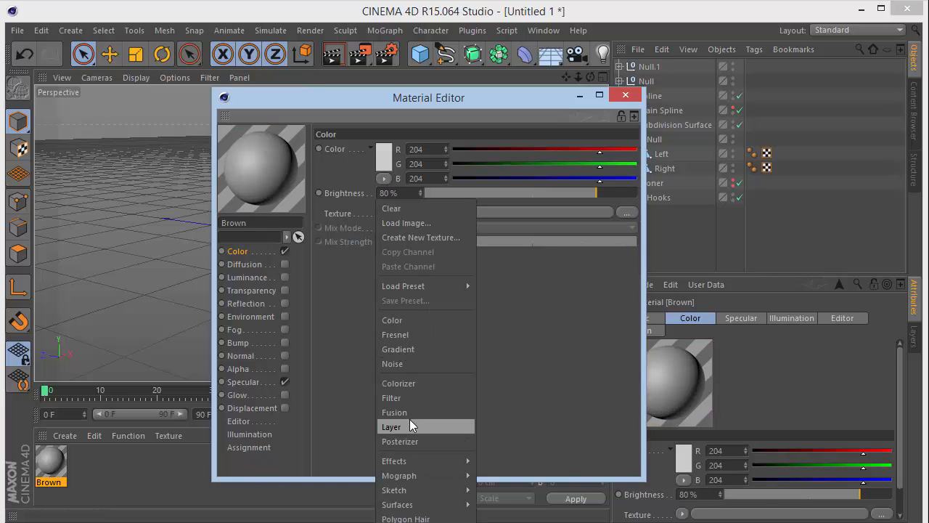
pyautogui.click(396, 412)
pyautogui.click(404, 212)
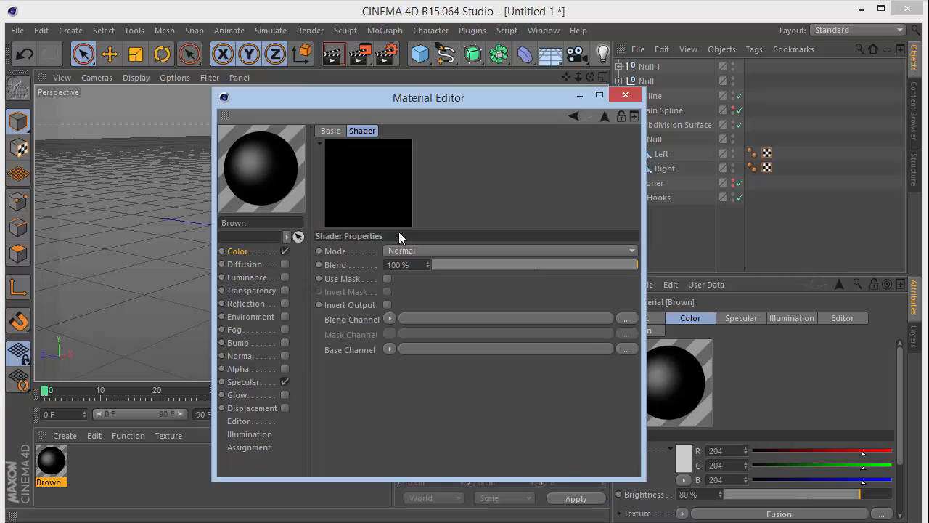
# Step: Enable the Fusion shader's mask and assign Noise to its blend, mask and base channels
pyautogui.click(388, 279)
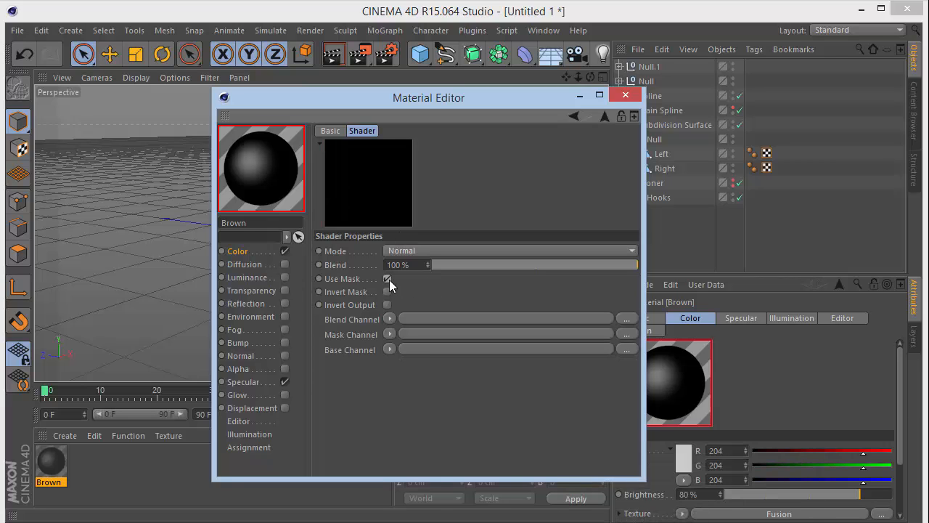
pyautogui.click(390, 320)
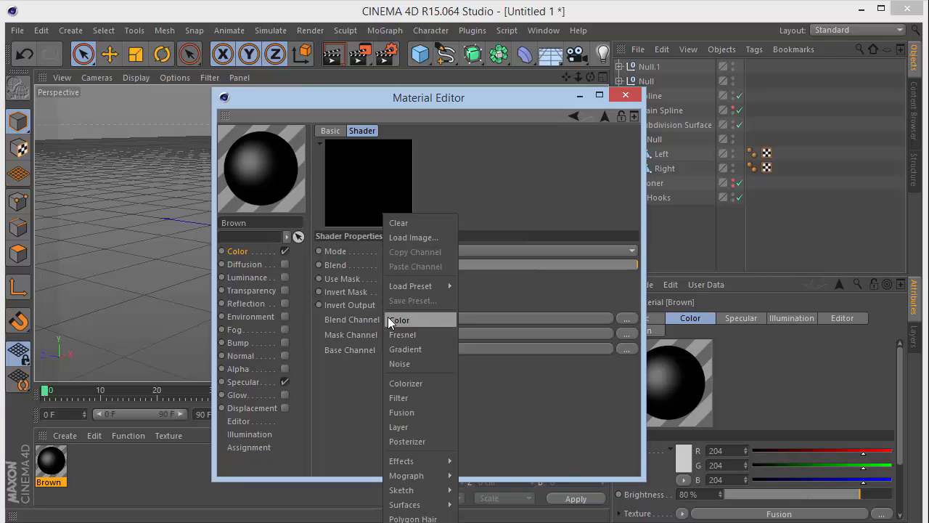
pyautogui.click(399, 363)
pyautogui.click(390, 376)
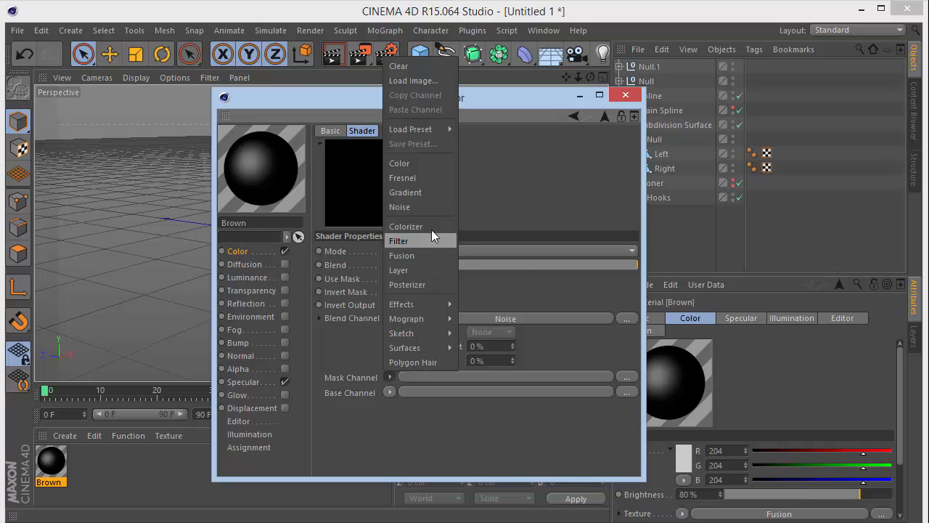
pyautogui.click(418, 208)
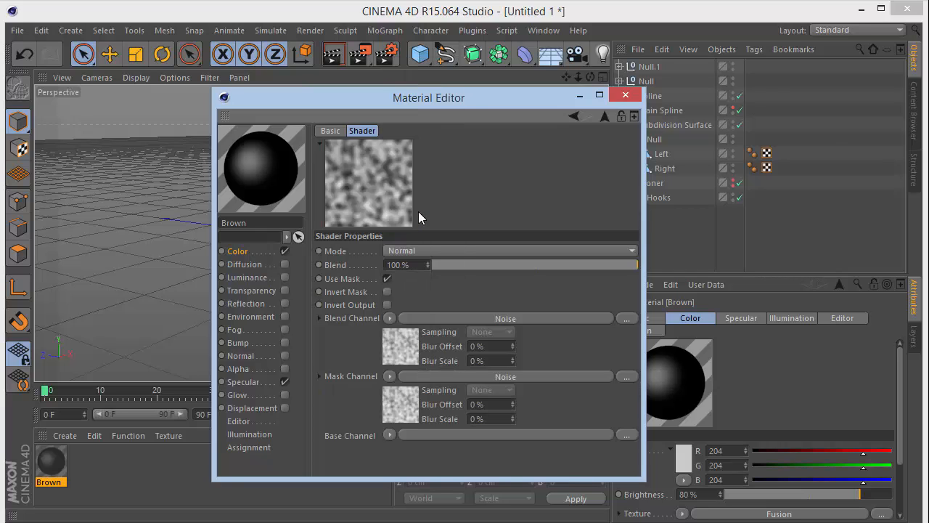
pyautogui.click(391, 436)
pyautogui.click(429, 260)
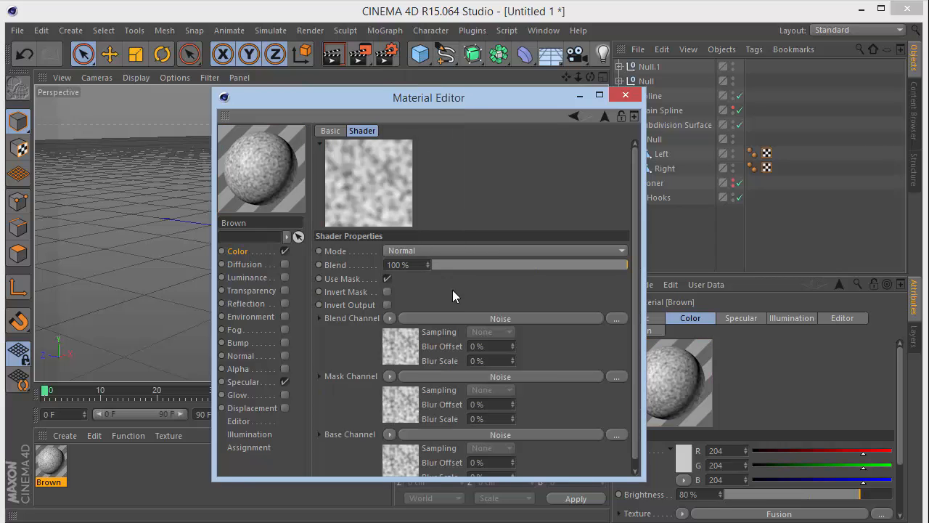
# Step: Change the noise type of the Fusion shader's blend channel to Stupl
pyautogui.click(411, 354)
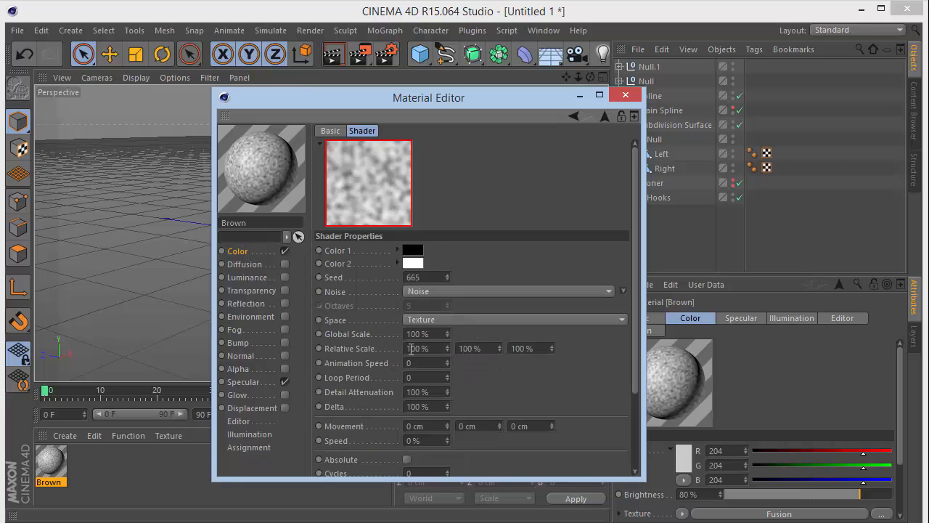
pyautogui.click(441, 294)
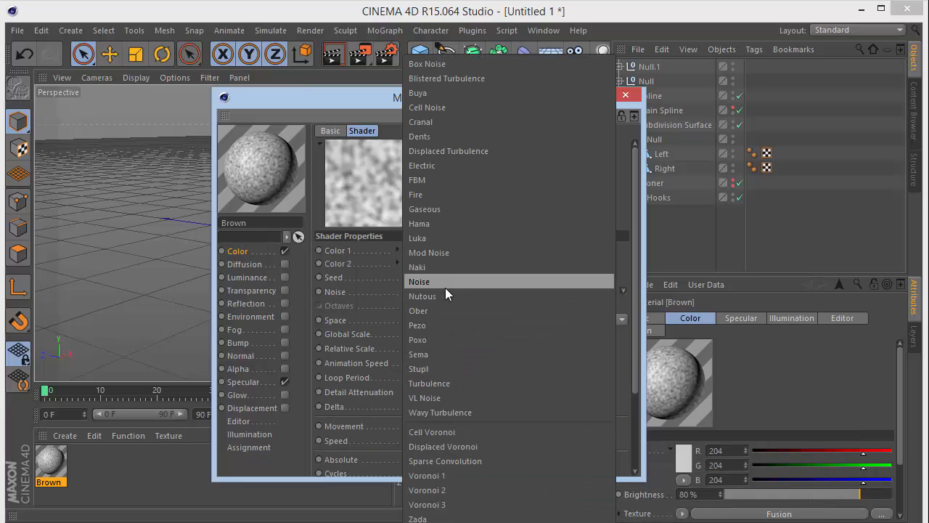
pyautogui.click(438, 368)
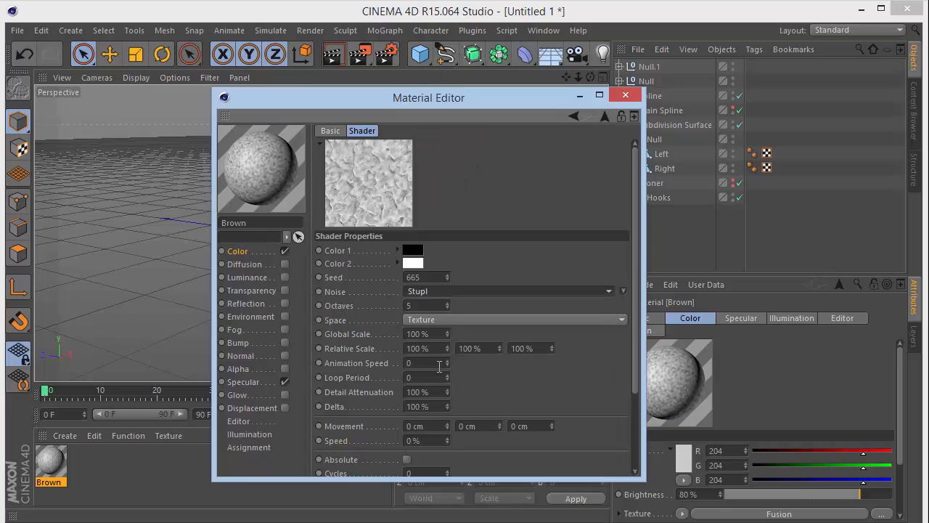
# Step: Set Color 1 of the blend channel's noise to a brown of RGB 100, 55, 30
pyautogui.click(413, 250)
pyautogui.doubleClick(450, 237)
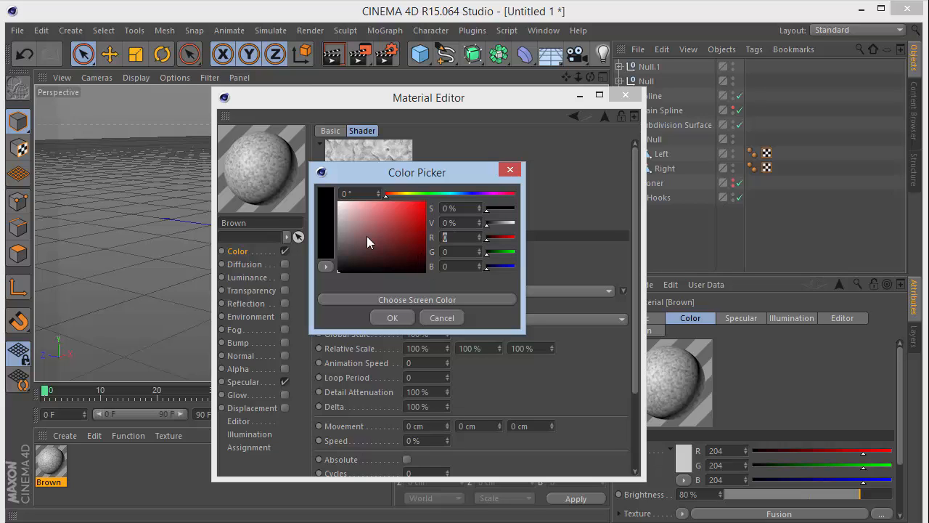
pyautogui.write('100')
pyautogui.press('Tab')
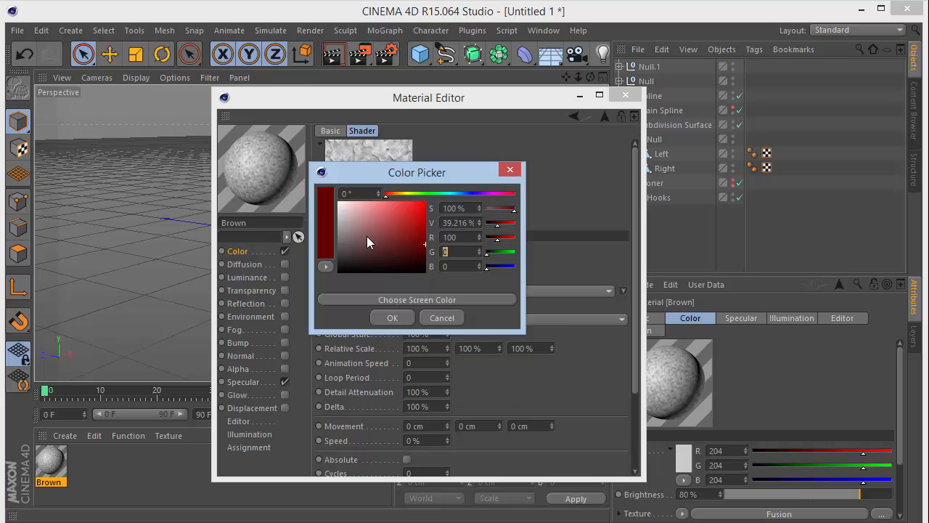
pyautogui.write('55')
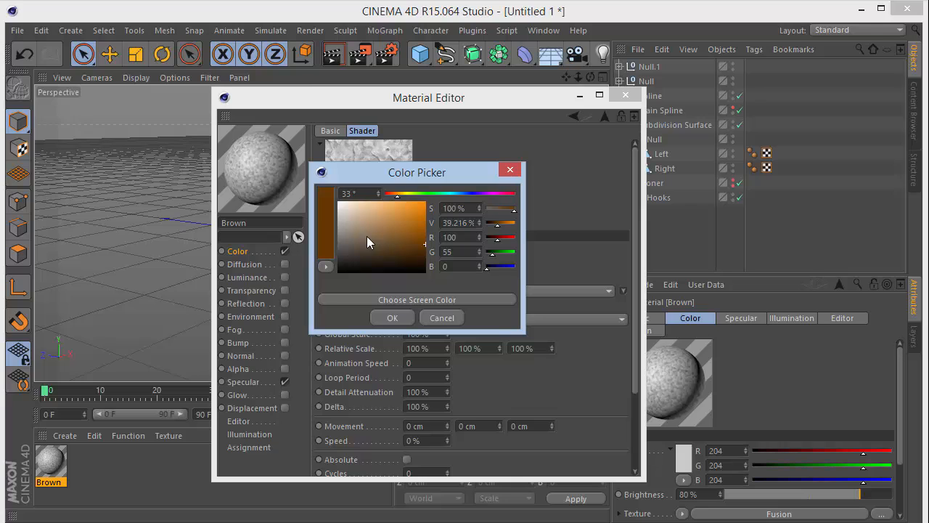
pyautogui.press('Tab')
pyautogui.press('Return')
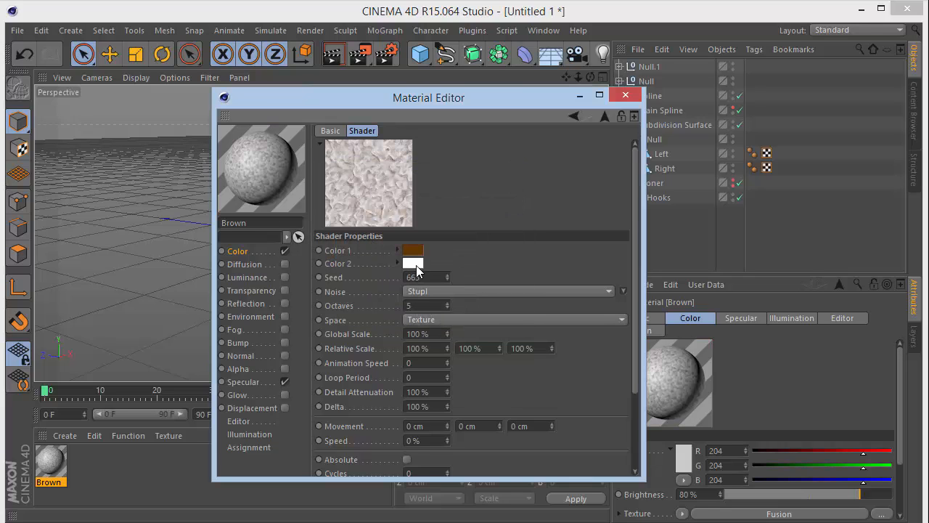
pyautogui.click(416, 252)
pyautogui.press('Return')
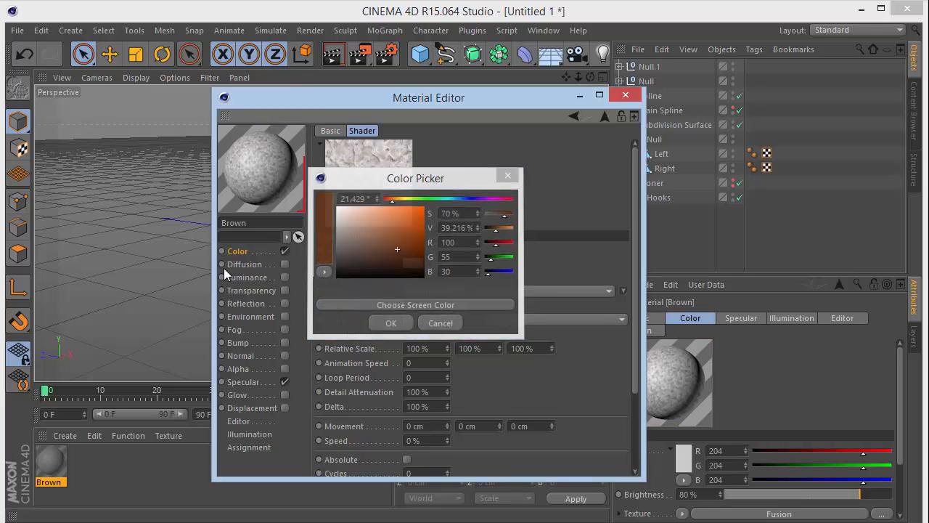
# Step: Set Color 2 of the blend channel's noise to a darker brown of RGB 80, 40, 20
pyautogui.click(415, 264)
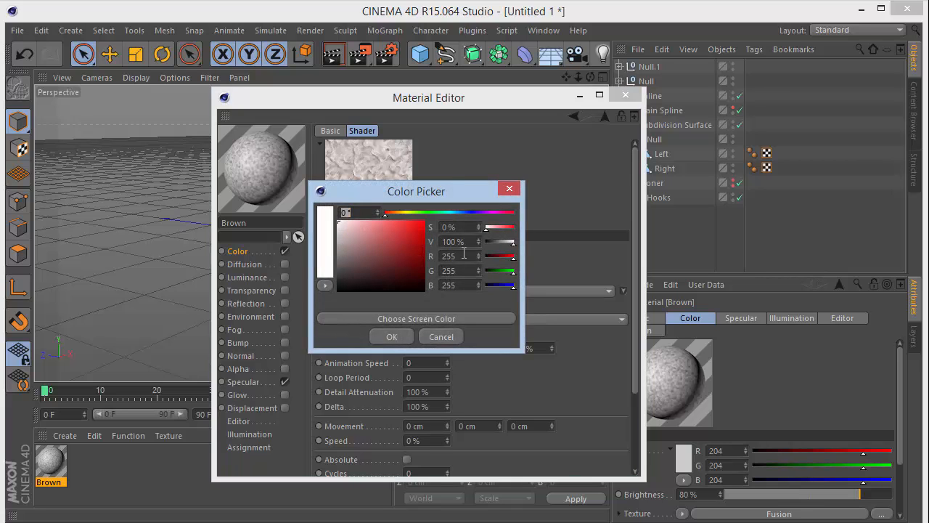
pyautogui.write('80')
pyautogui.press('Tab')
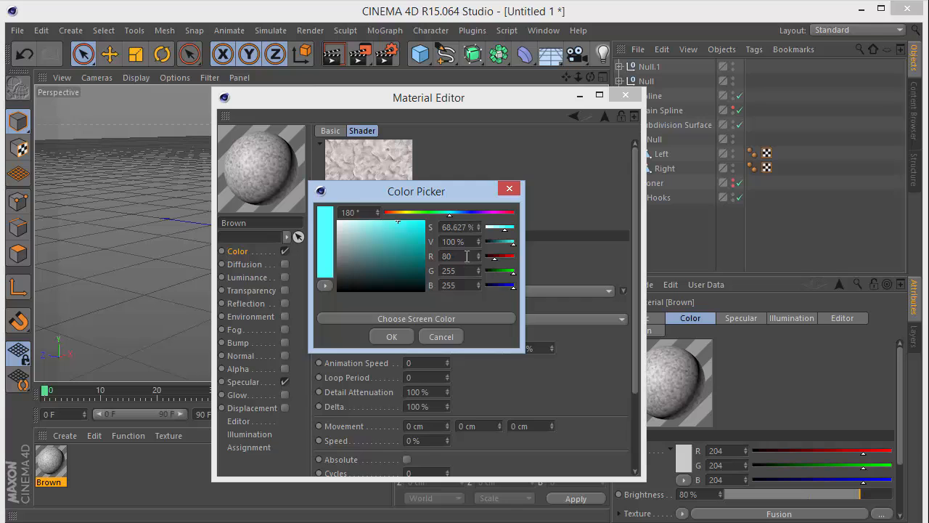
pyautogui.press('Tab')
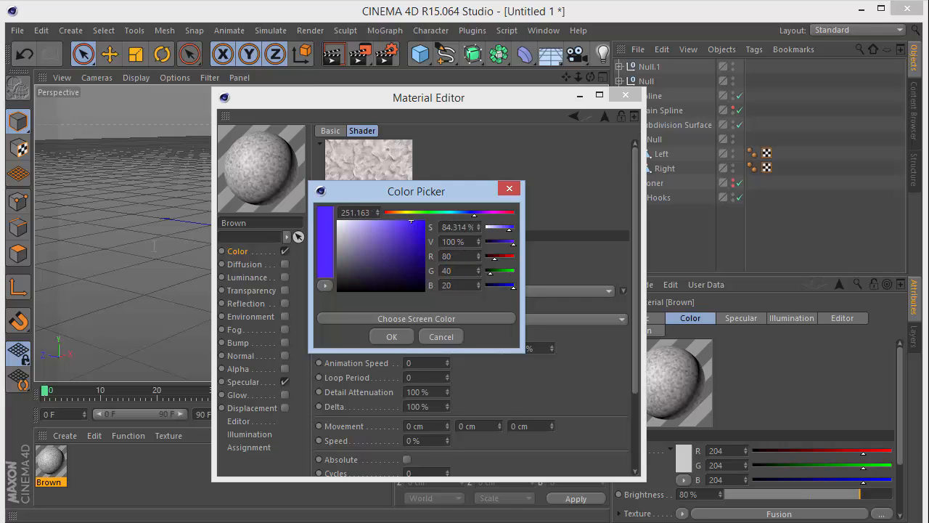
pyautogui.press('Return')
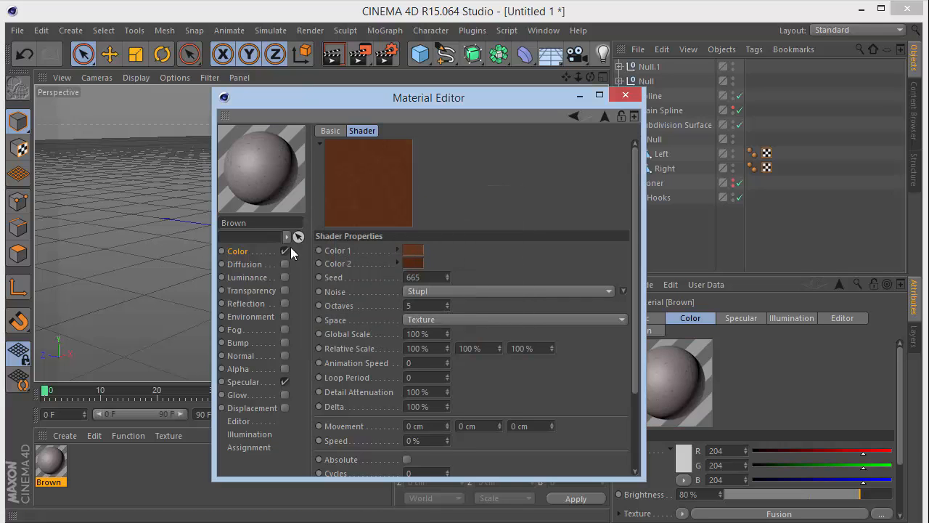
# Step: Change the Fusion mask channel's noise type to Electric and increase its global scale
pyautogui.click(249, 250)
pyautogui.click(381, 239)
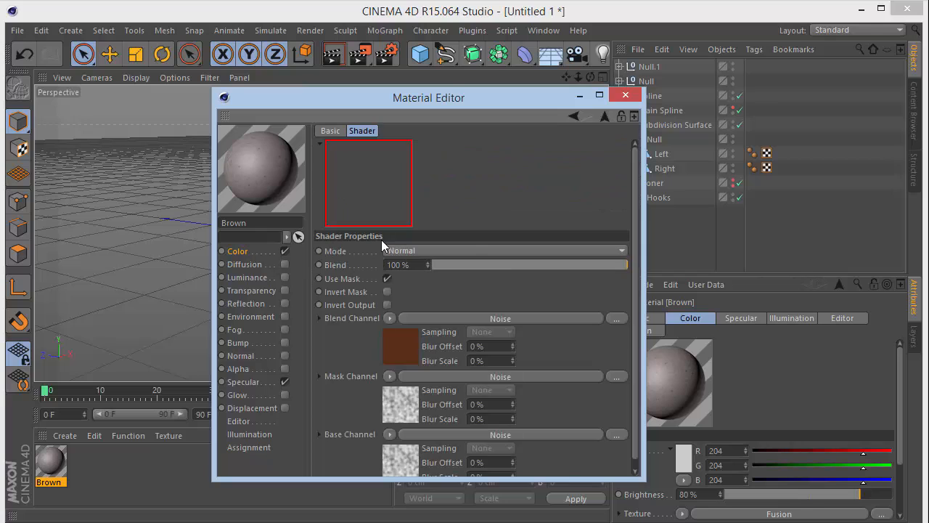
pyautogui.click(395, 404)
pyautogui.click(445, 291)
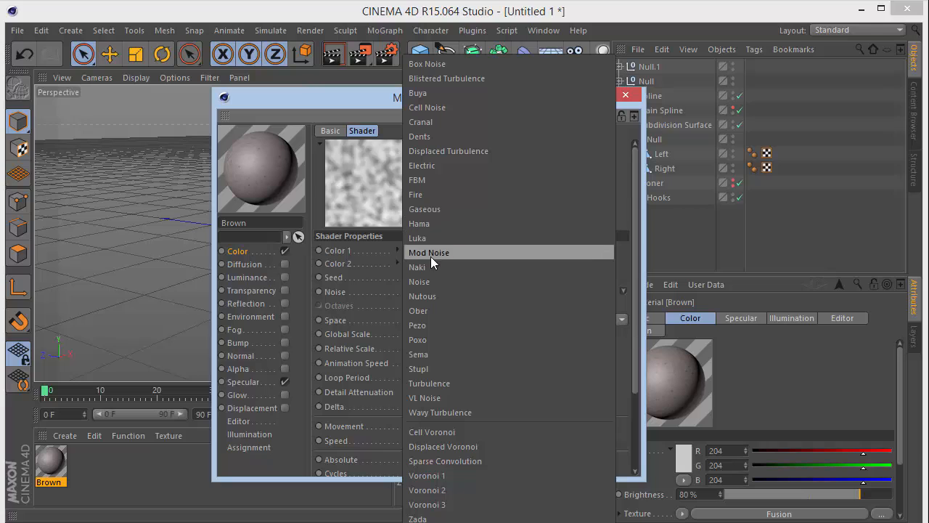
pyautogui.click(425, 166)
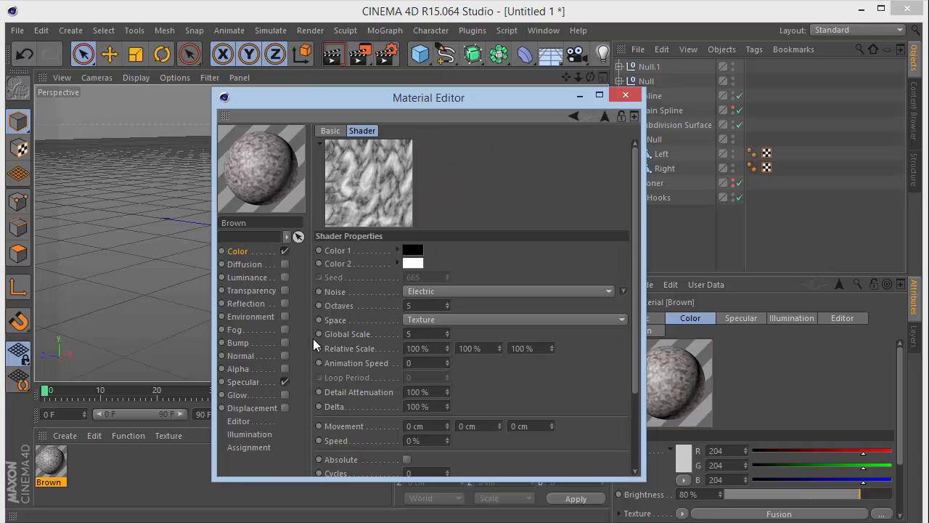
# Step: Change the noise type of the Fusion shader's base channel to Stupl
pyautogui.click(239, 251)
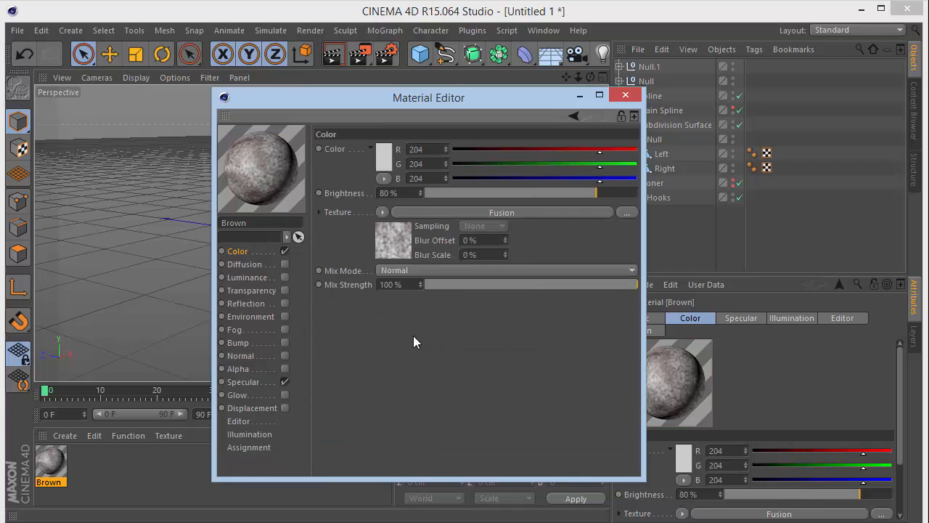
pyautogui.click(399, 232)
pyautogui.click(394, 462)
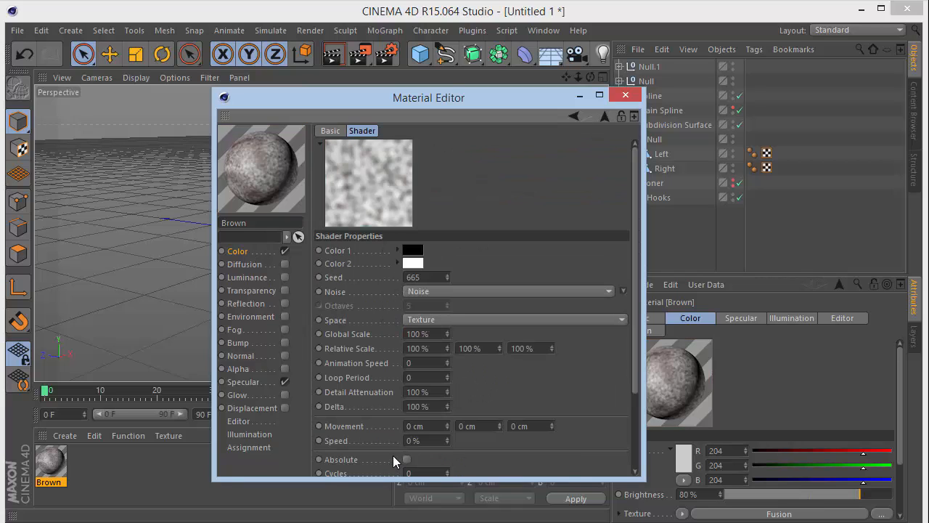
pyautogui.click(444, 287)
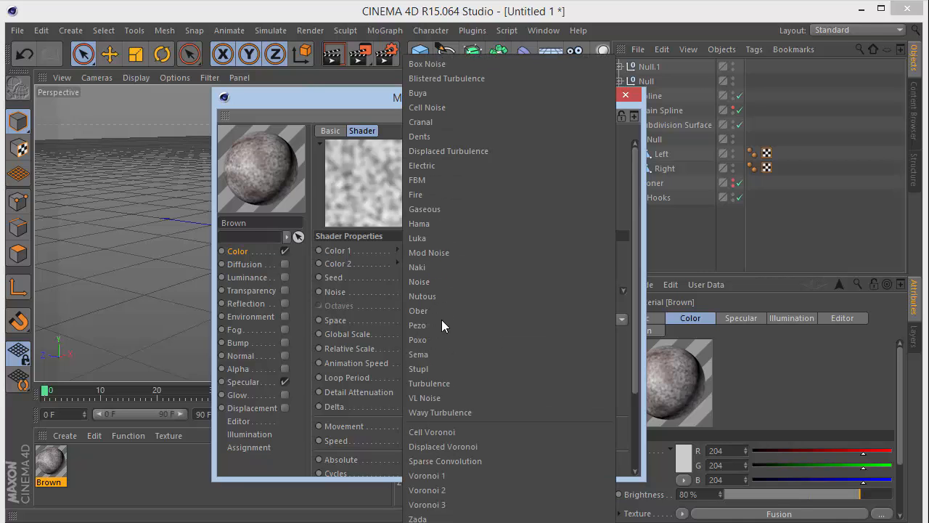
pyautogui.click(438, 367)
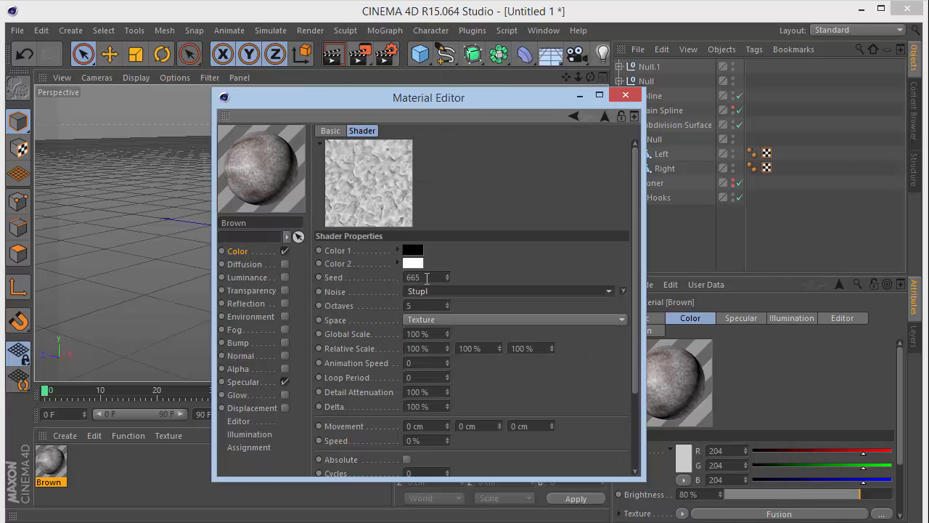
# Step: Set Color 1 of the base channel's noise to the blend noise's lighter brown, with R 100 and G 55
pyautogui.click(421, 250)
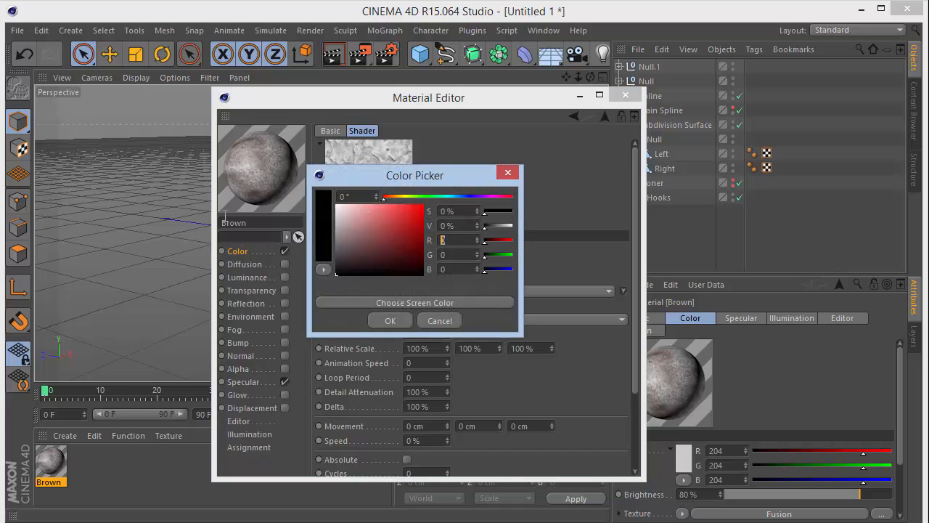
pyautogui.press('Tab')
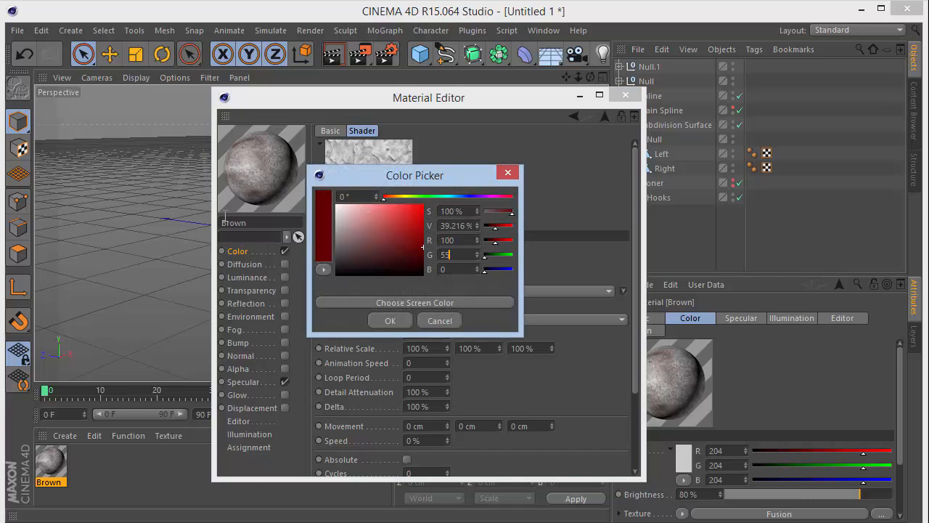
pyautogui.write('55')
pyautogui.press('Return')
pyautogui.press('Return')
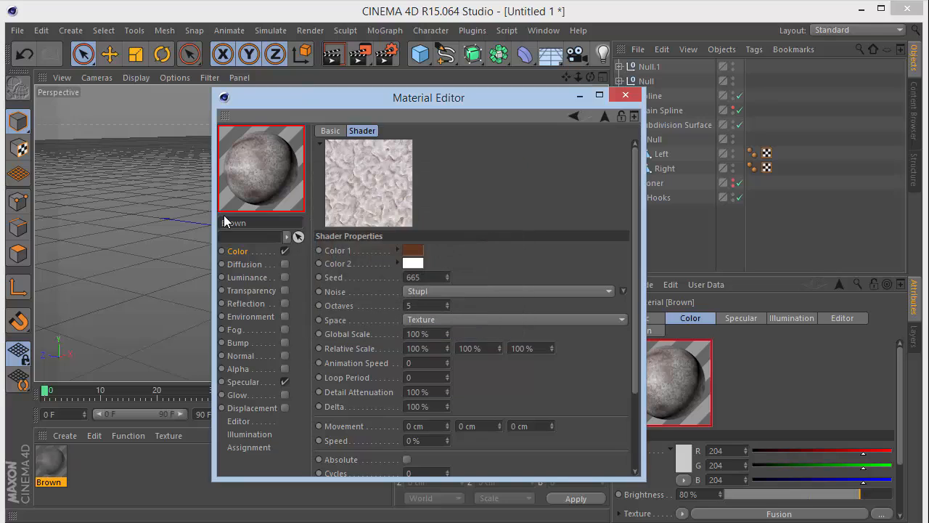
# Step: Set Color 2 of the base channel's noise to a dark brown of RGB 80, 40, 20
pyautogui.click(414, 264)
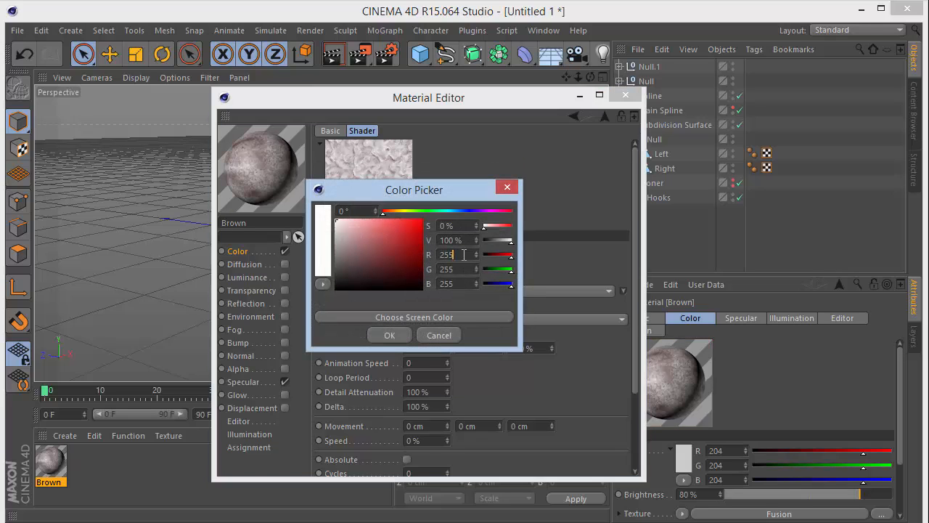
pyautogui.write('80')
pyautogui.press('Tab')
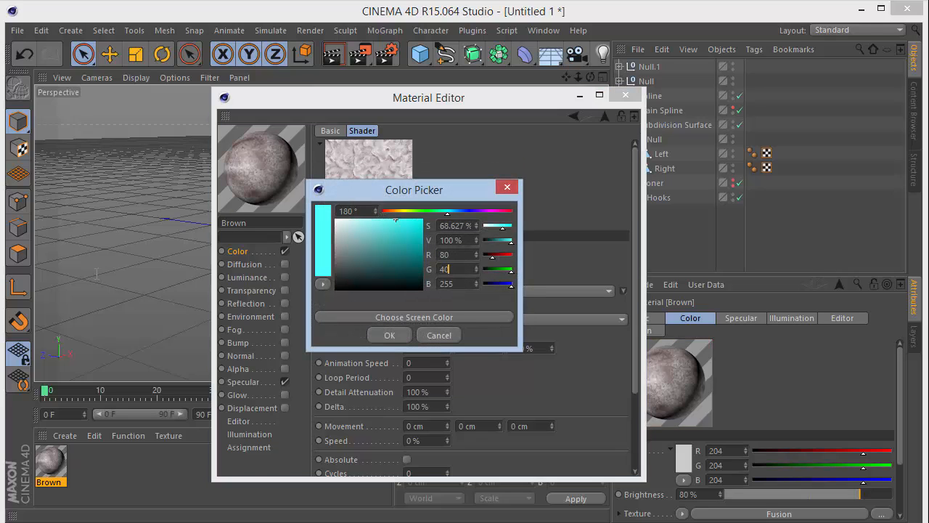
pyautogui.press('Tab')
pyautogui.write('20')
pyautogui.press('Return')
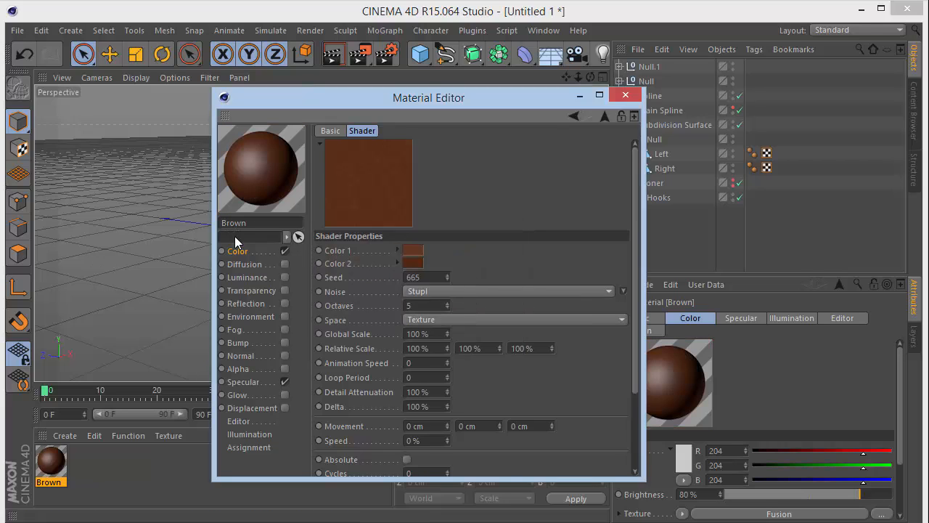
# Step: Set the height of the Brown material's specular highlight to 30%
pyautogui.click(238, 251)
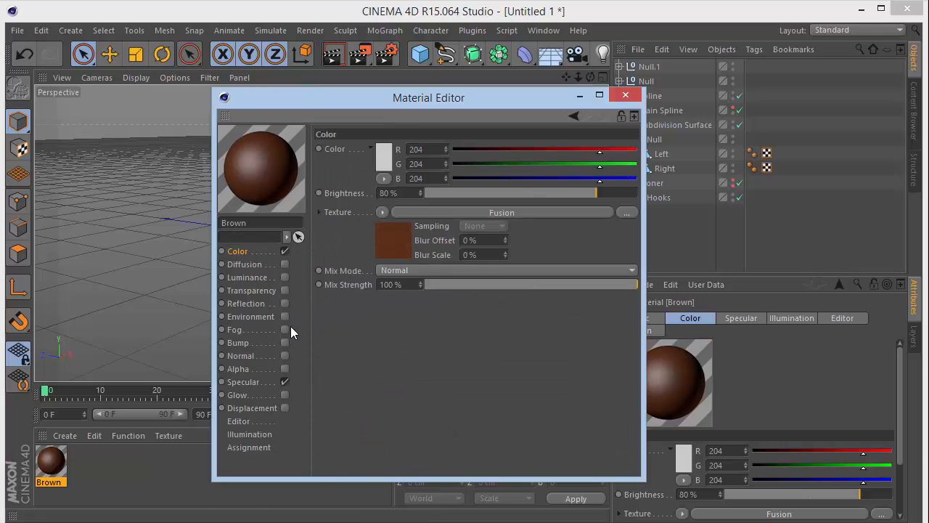
pyautogui.click(254, 383)
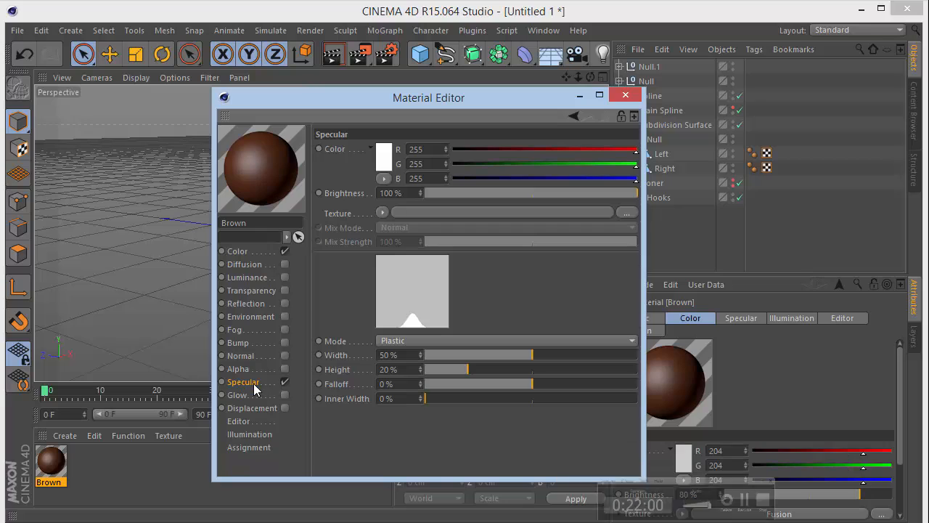
pyautogui.write('30')
pyautogui.press('Return')
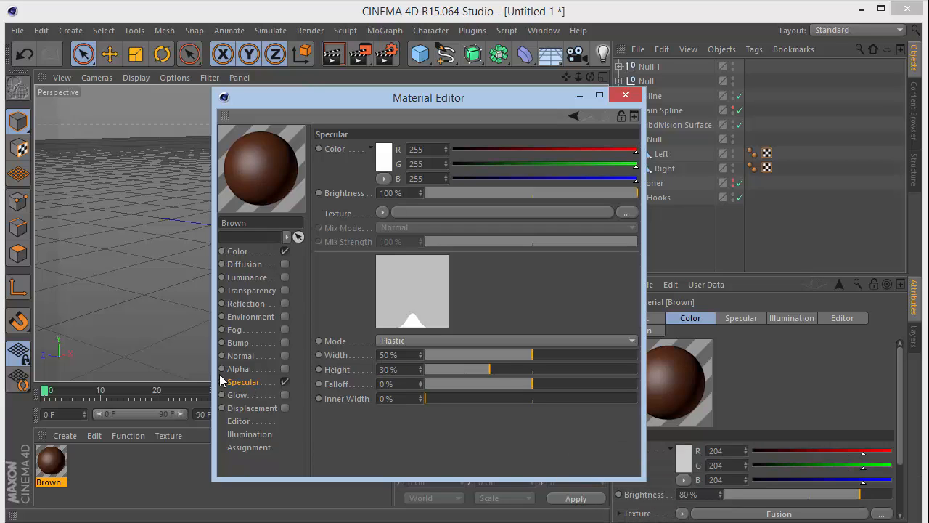
# Step: Enable bump on the Brown material with a Noise texture at 1% strength
pyautogui.click(285, 342)
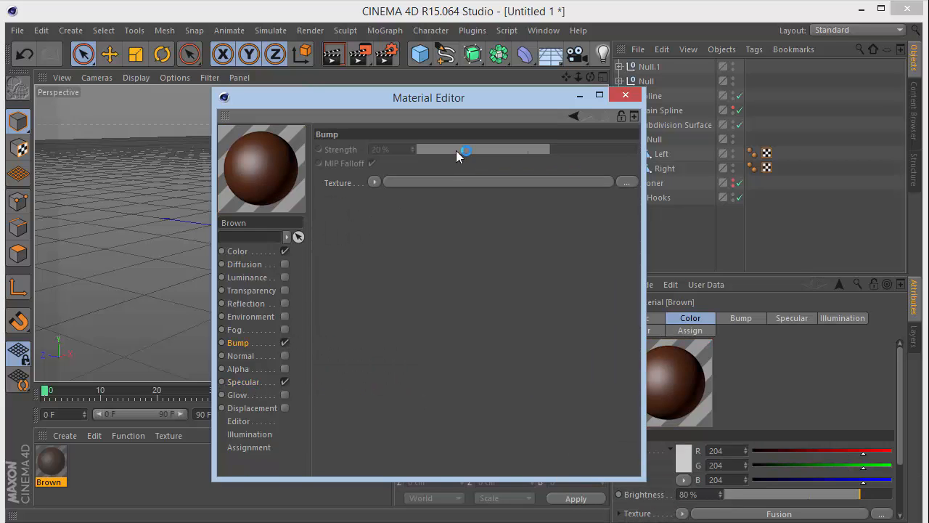
pyautogui.click(377, 182)
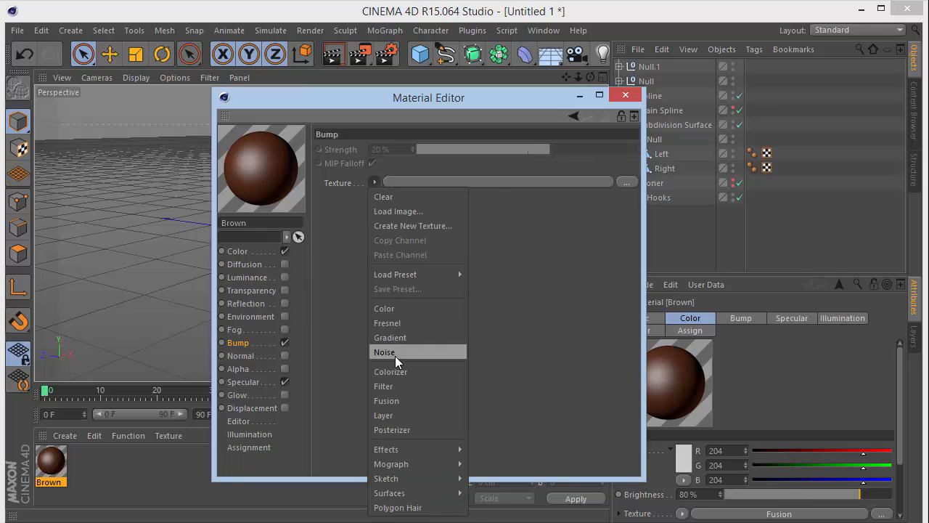
pyautogui.click(384, 352)
pyautogui.click(384, 149)
pyautogui.write('1')
pyautogui.press('Return')
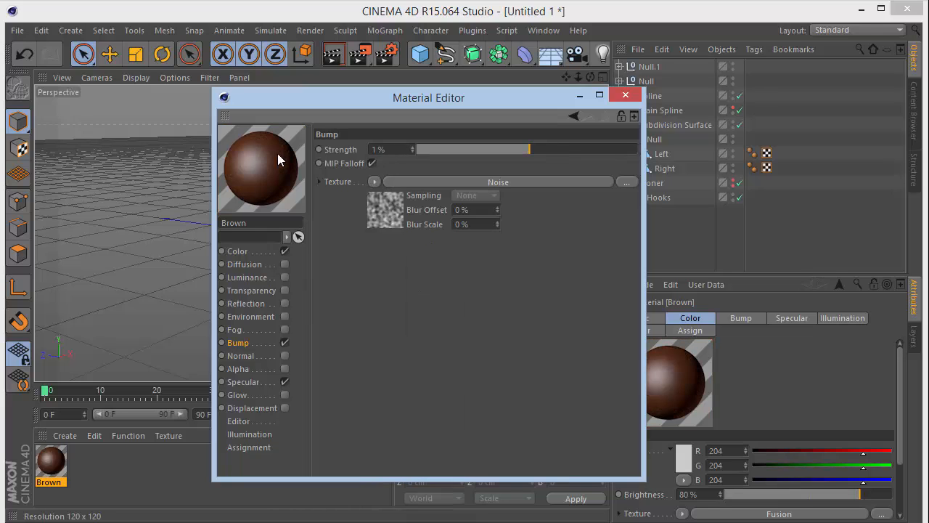
# Step: Set the bump noise's global scale to 11% and its noise type to Displaced Voronoi
pyautogui.click(382, 208)
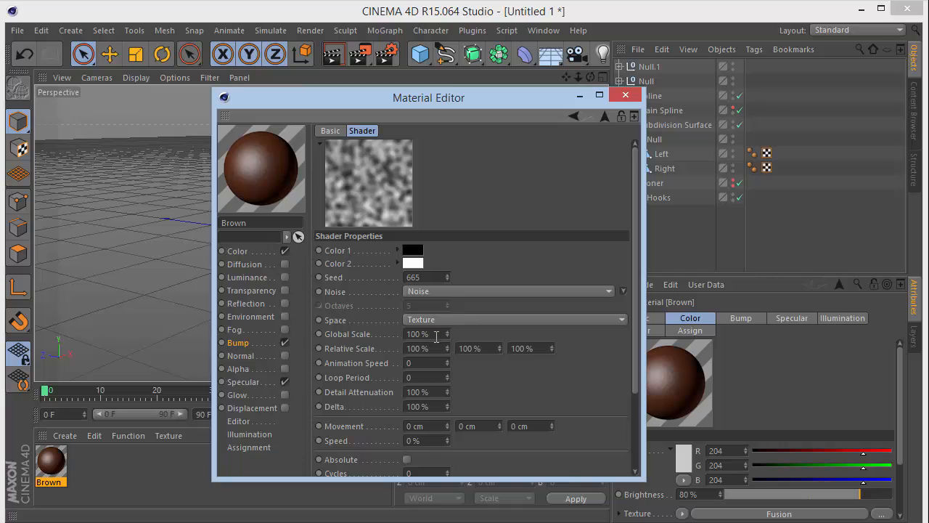
pyautogui.write('11')
pyautogui.press('Return')
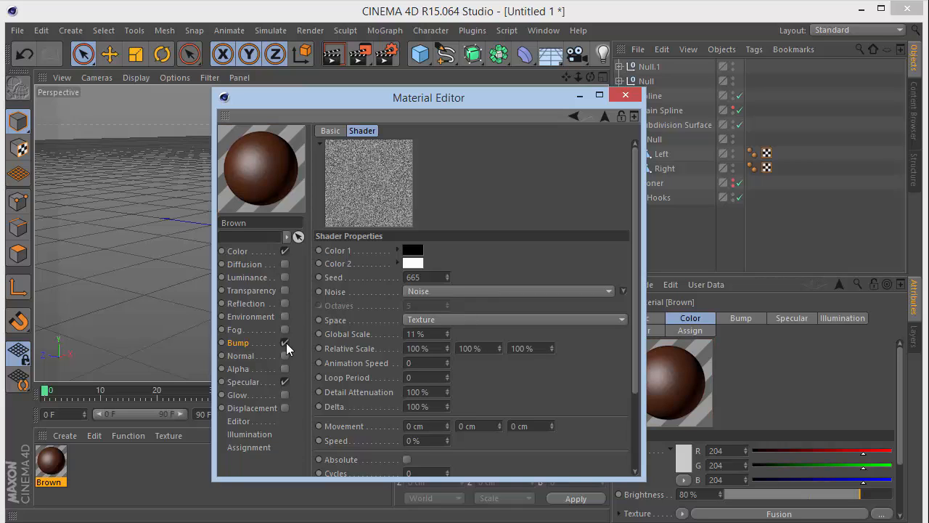
pyautogui.click(477, 291)
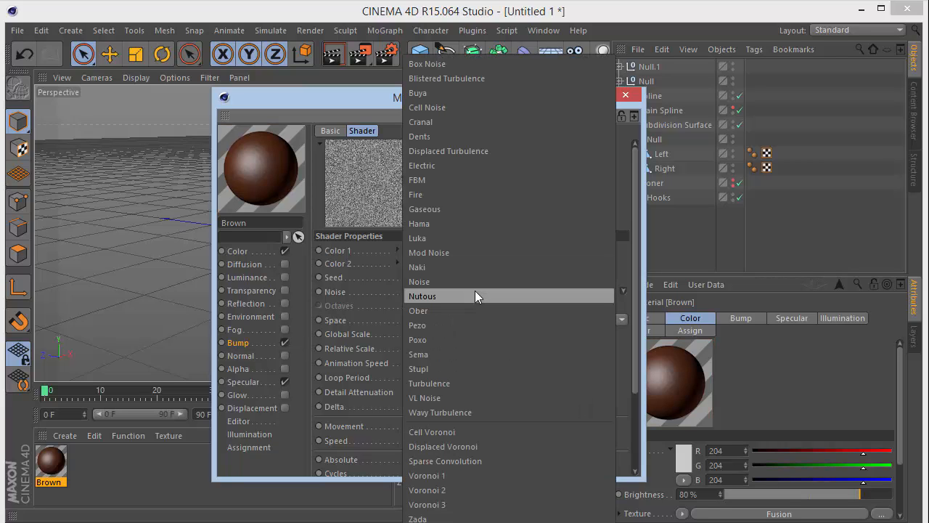
pyautogui.click(447, 446)
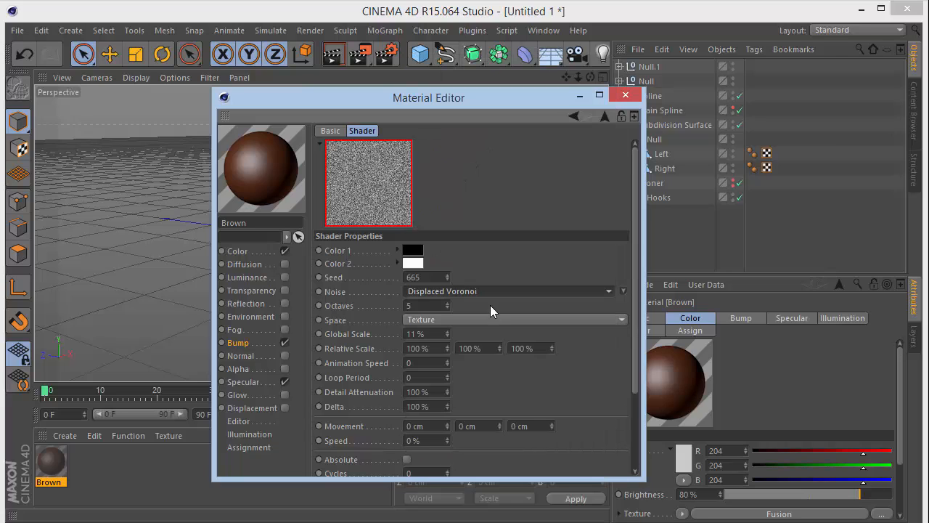
# Step: Close the material's settings and apply the Brown material to the Subdivision Surface holding the ball halves
pyautogui.click(242, 251)
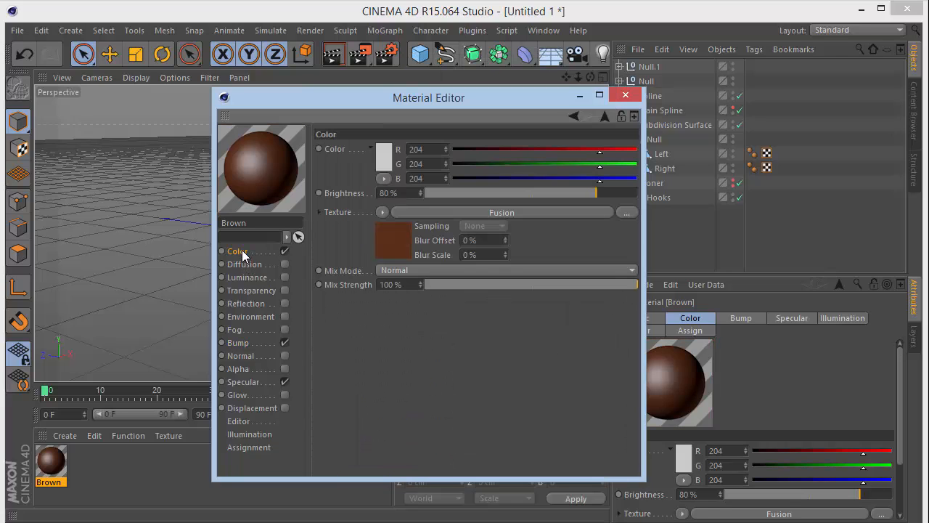
pyautogui.click(625, 95)
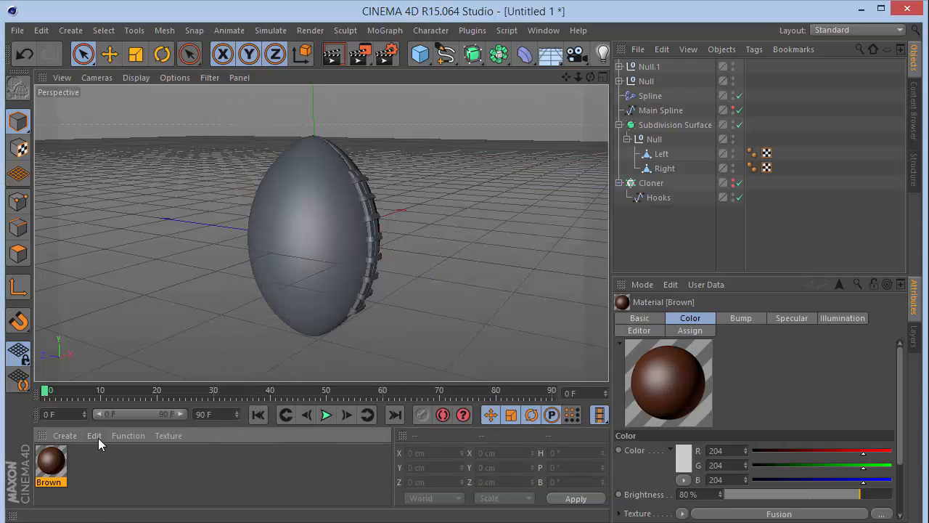
pyautogui.moveTo(655, 185); pyautogui.dragTo(661, 125)
pyautogui.click(699, 236)
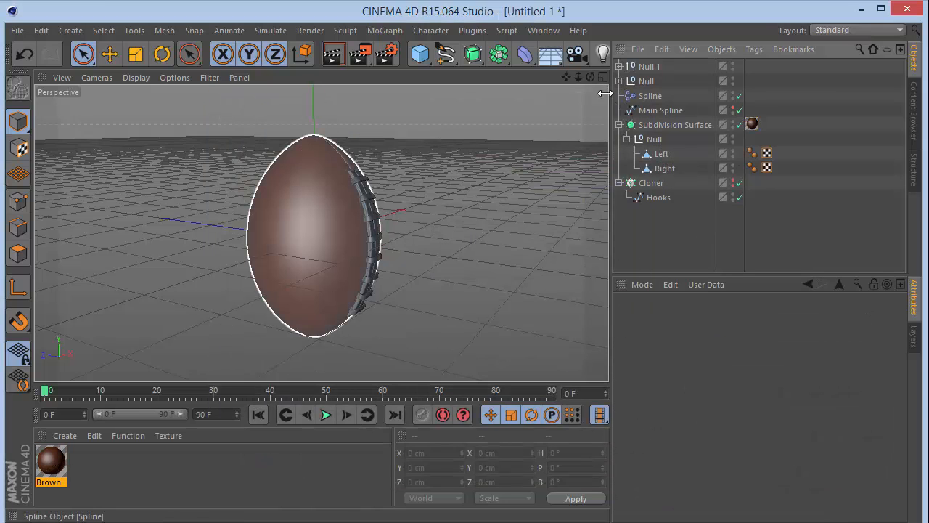
pyautogui.moveTo(590, 78); pyautogui.dragTo(567, 90)
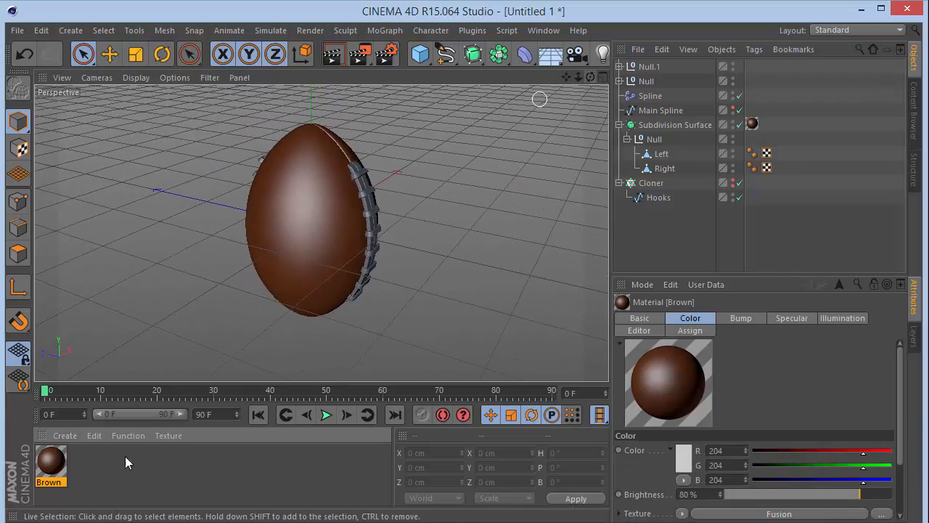
# Step: Create a new off-white material with its color set to RGB 215, 215, 210
pyautogui.doubleClick(126, 457)
pyautogui.doubleClick(50, 461)
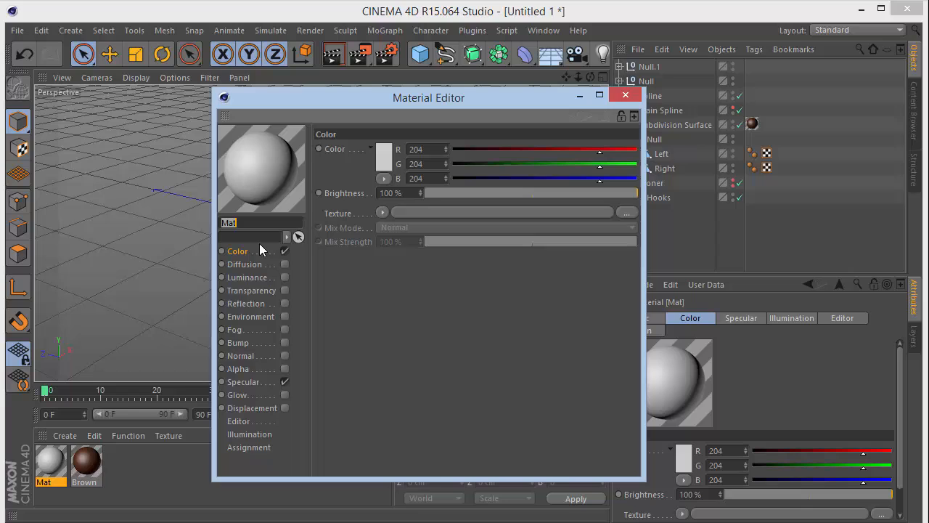
pyautogui.click(427, 149)
pyautogui.press('Tab')
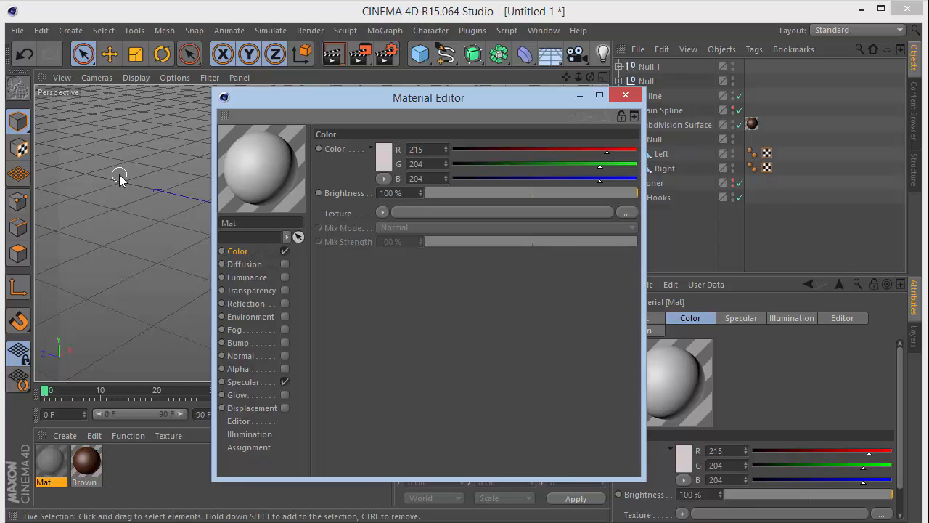
pyautogui.write('215')
pyautogui.press('Tab')
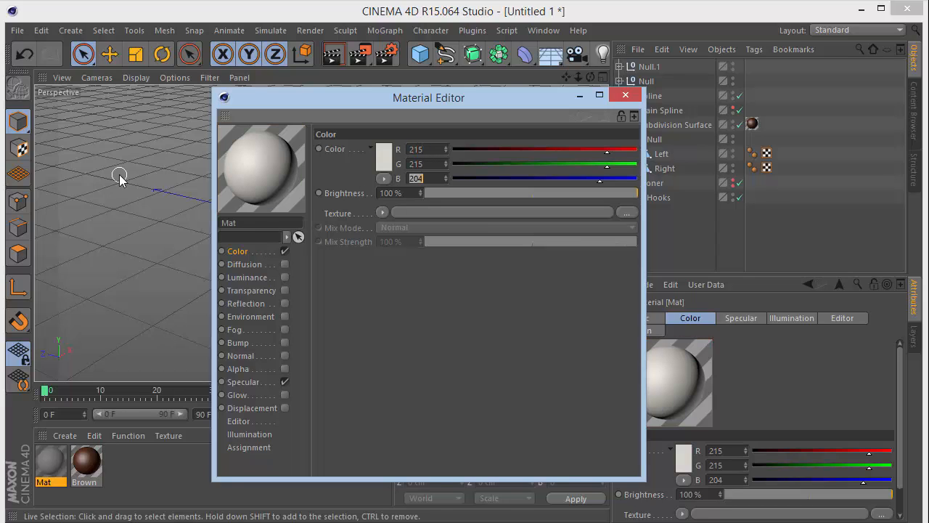
pyautogui.write('210')
pyautogui.press('Return')
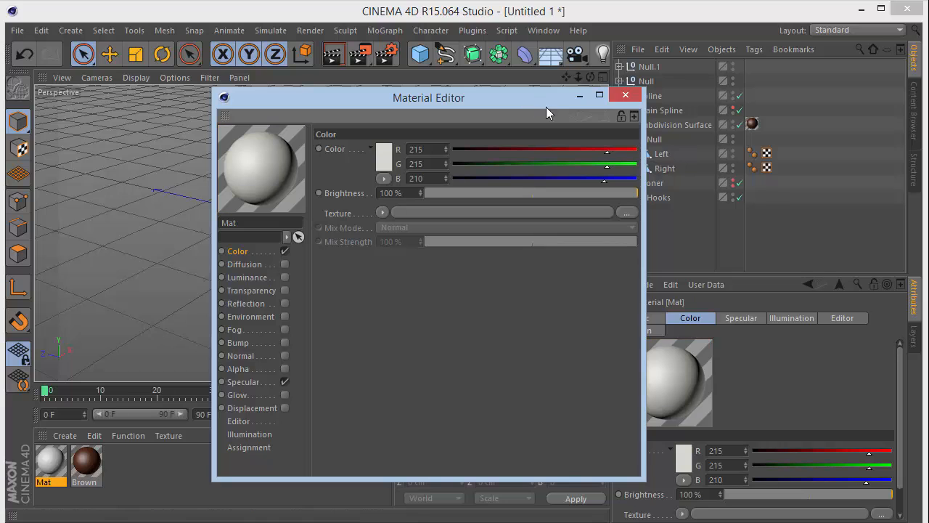
pyautogui.click(625, 95)
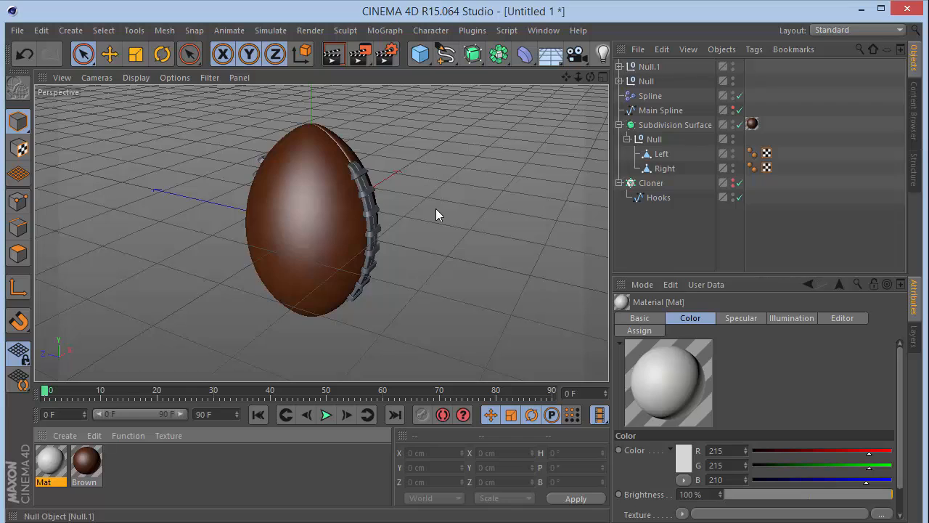
# Step: Apply the off-white material to both lace groups, Null.1 and Null, and collapse the Subdivision Surface hierarchy
pyautogui.moveTo(612, 115); pyautogui.dragTo(652, 70)
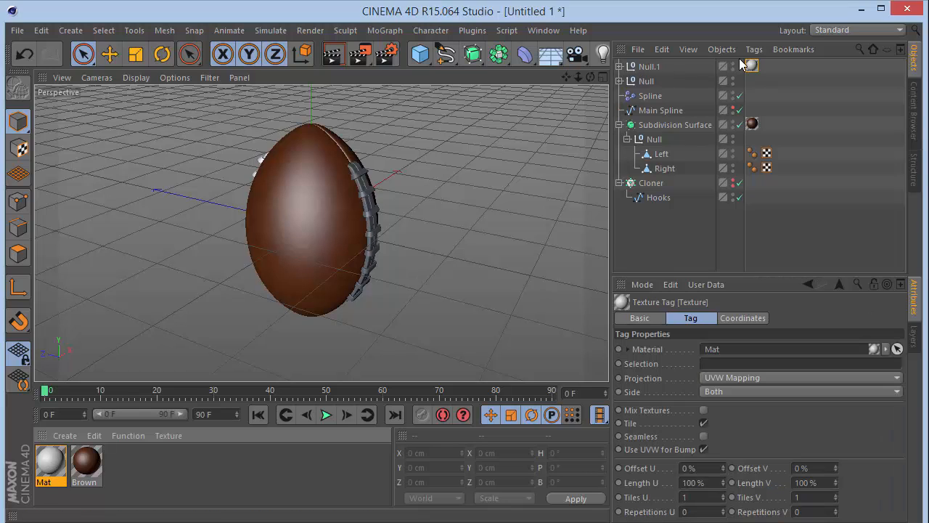
pyautogui.keyDown('ctrl'); pyautogui.moveTo(753, 80); pyautogui.dragTo(754, 81); pyautogui.keyUp('ctrl')
pyautogui.click(620, 124)
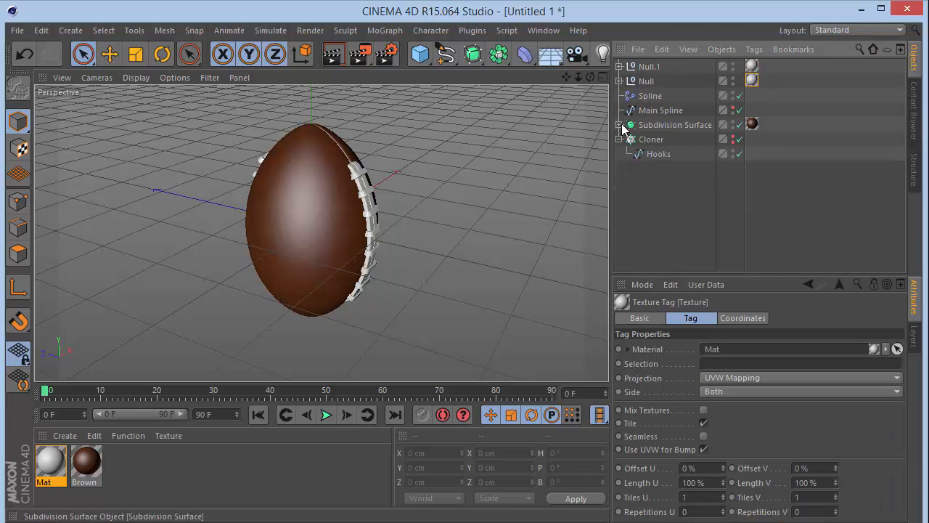
pyautogui.click(619, 196)
pyautogui.moveTo(590, 77)
pyautogui.mouseDown()
pyautogui.moveTo(556, 60)
pyautogui.moveTo(490, 65)
pyautogui.moveTo(549, 94)
pyautogui.moveTo(493, 65)
pyautogui.moveTo(591, 79)
pyautogui.moveTo(542, 45)
pyautogui.moveTo(563, 79)
pyautogui.moveTo(585, 74)
pyautogui.moveTo(521, 73)
pyautogui.moveTo(494, 62)
pyautogui.moveTo(466, 86)
pyautogui.moveTo(562, 63)
pyautogui.moveTo(590, 77)
pyautogui.mouseUp()
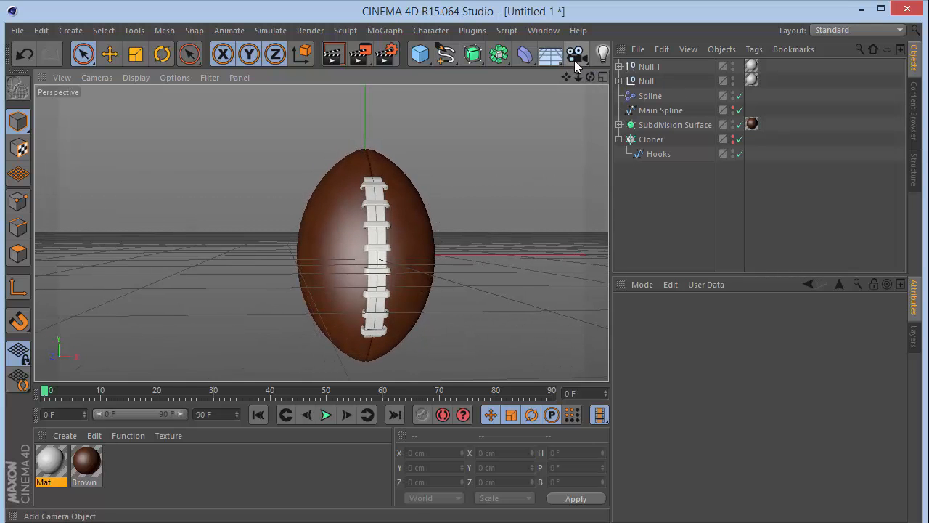